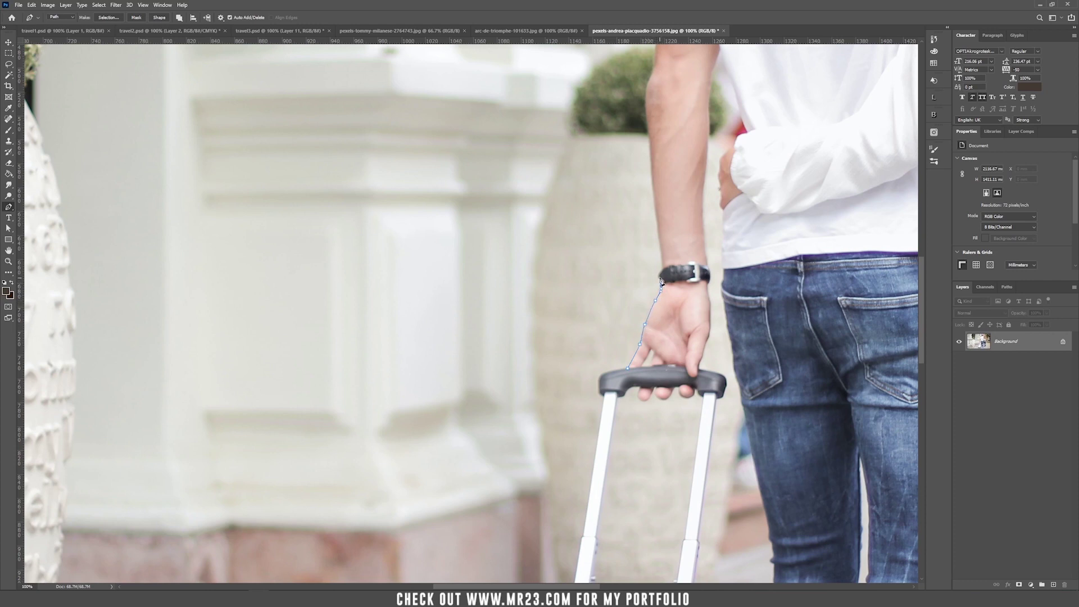
Extend the Pen tool path from the man's wrist up along his arm, shoulder and neck and around his hair
click(557, 435)
click(492, 265)
click(409, 501)
click(425, 465)
click(425, 434)
click(408, 390)
drag(402, 369, 402, 356)
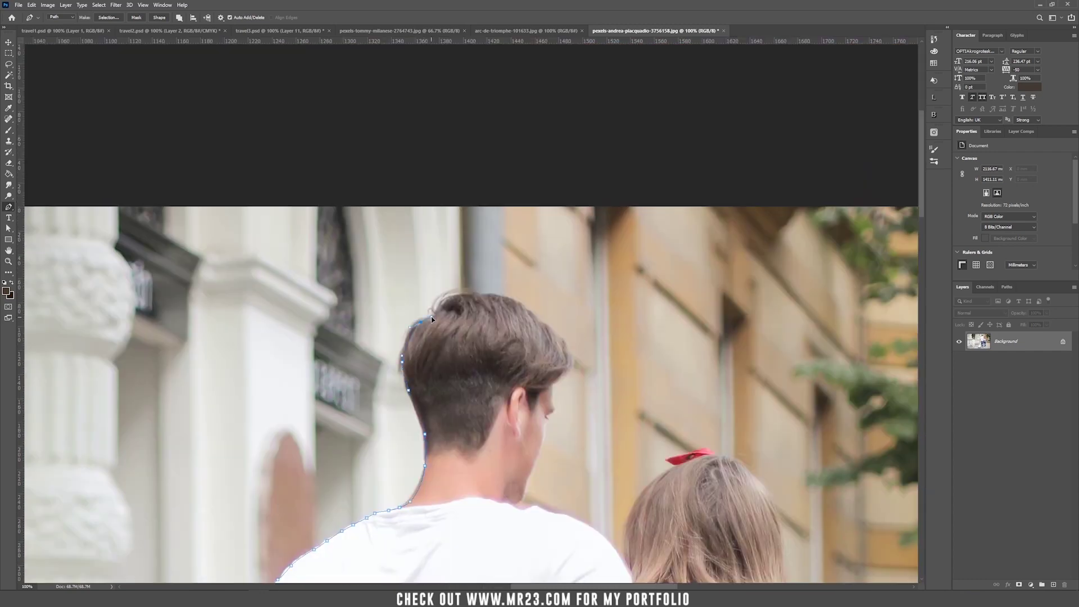
click(537, 467)
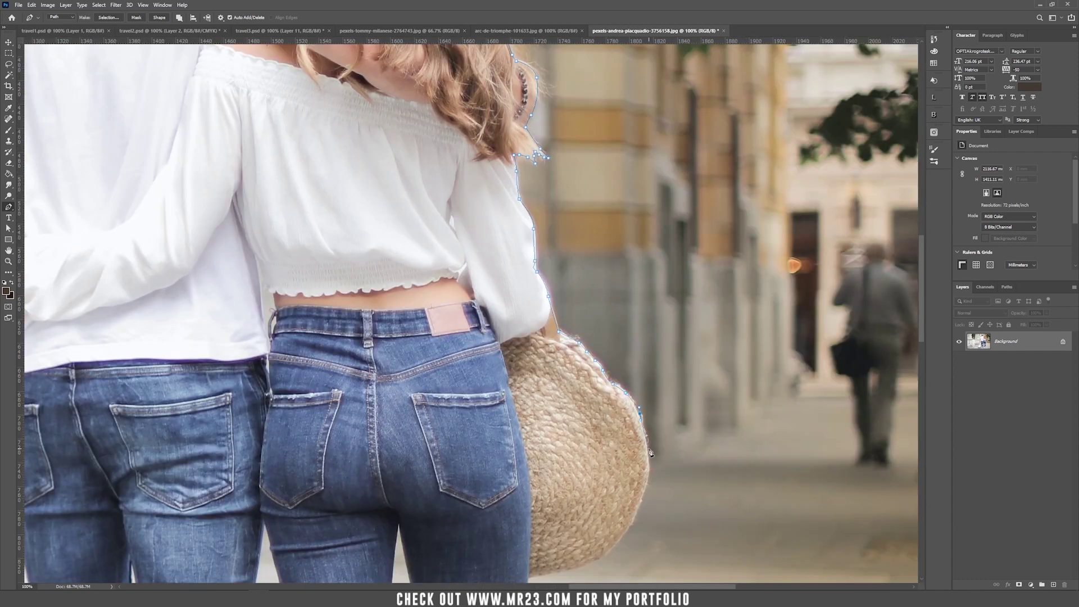
Continue the path around the straw bag and down the woman's outer leg towards her shoe
click(605, 120)
click(552, 136)
click(529, 140)
click(523, 217)
click(516, 267)
click(516, 282)
click(518, 292)
scroll(520, 304, down, 5)
click(456, 90)
click(465, 176)
click(464, 247)
Trace the path around the woman's platform shoes and along the inner edges of her jeans
scroll(419, 345, up, 5)
click(453, 205)
click(479, 161)
click(399, 393)
click(447, 144)
click(412, 268)
click(448, 290)
drag(459, 412, 460, 416)
drag(462, 314, 514, 281)
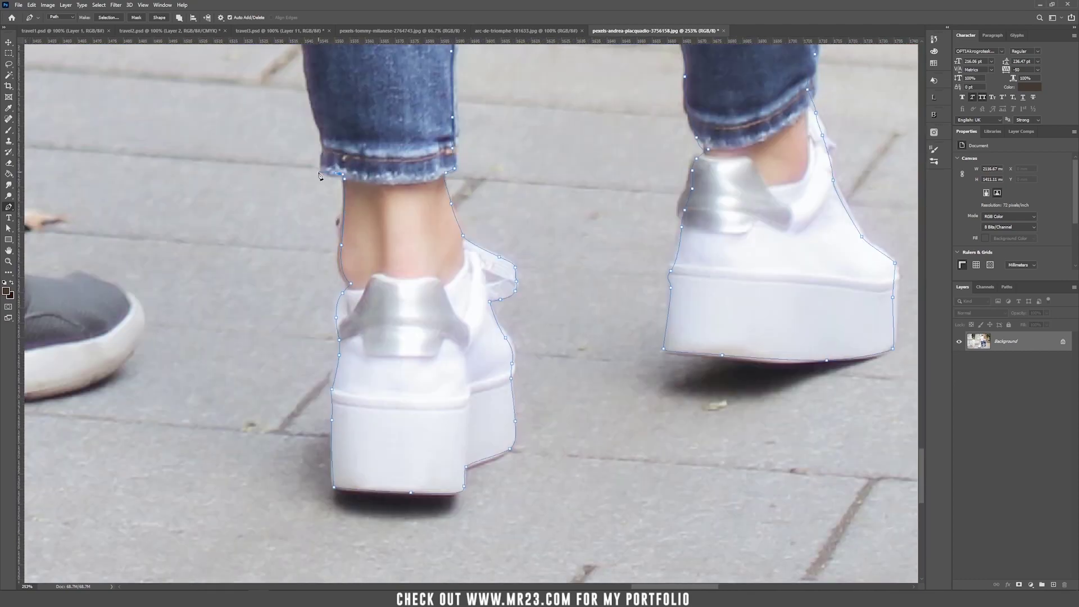
Carry the path up the woman's leg nearest the man and on to the man's trouser edge
click(436, 224)
drag(450, 169, 461, 478)
click(429, 88)
click(424, 108)
click(422, 126)
drag(412, 182, 413, 187)
click(421, 202)
click(431, 212)
Trace the man's shoe and outer trouser leg up past the shirt hem to the woman's hand
click(602, 451)
click(391, 566)
click(506, 334)
click(535, 170)
click(551, 398)
click(545, 212)
click(534, 176)
click(582, 157)
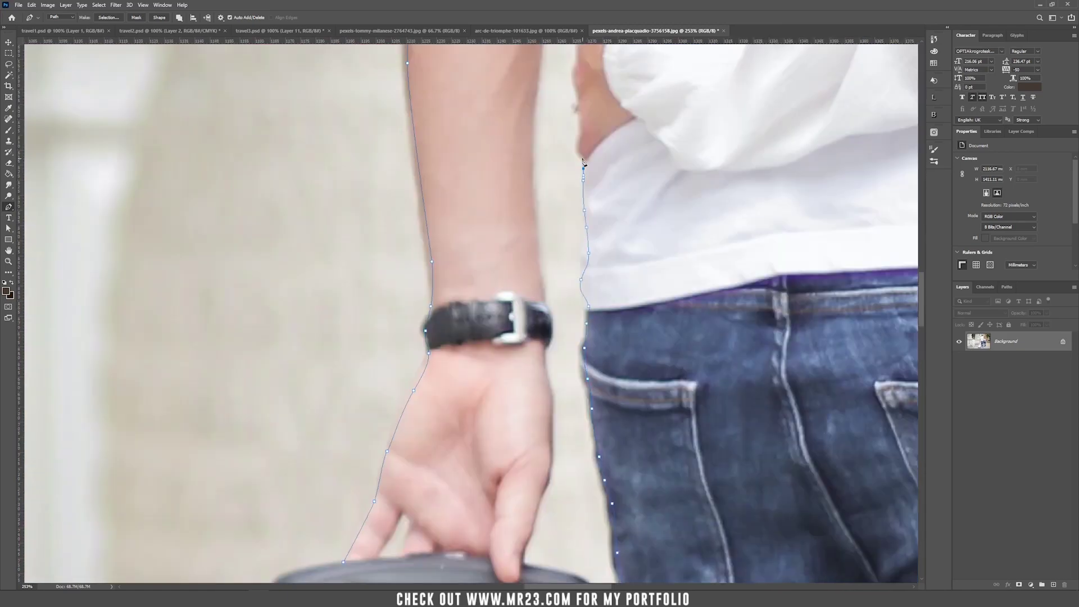
Continue the path along the man's inner arm and hand and down the suitcase's near side
click(507, 234)
click(499, 265)
click(435, 155)
click(509, 183)
click(542, 238)
drag(550, 260, 550, 272)
click(553, 309)
click(556, 462)
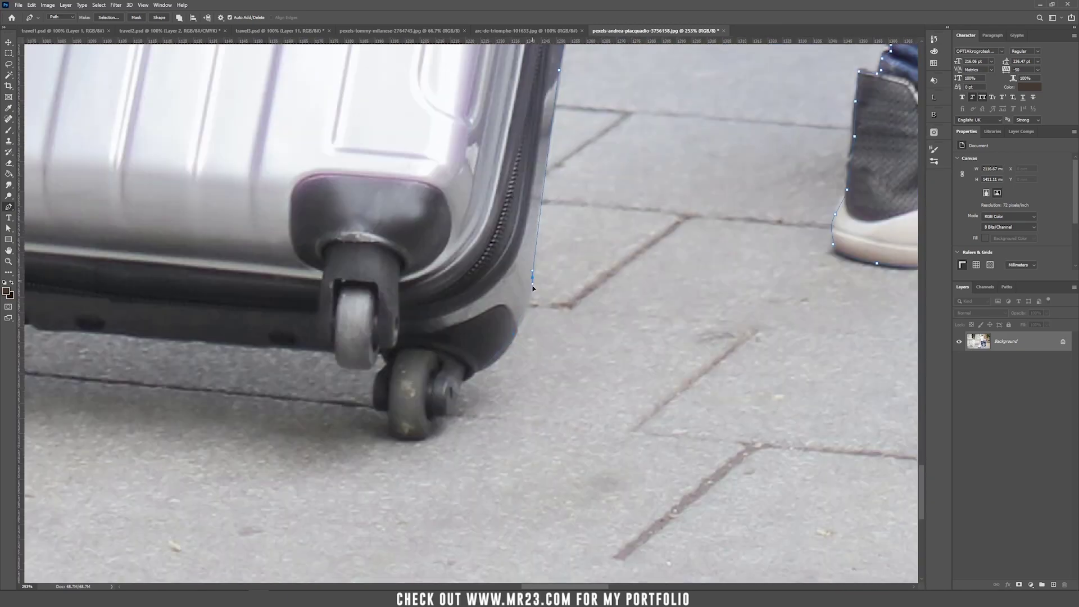
Trace the path around the suitcase's wheels and along its bottom edge
click(386, 412)
click(395, 433)
click(509, 303)
click(439, 379)
click(395, 347)
click(366, 300)
Finish the outline around the rest of the suitcase and its telescopic handle
click(611, 104)
click(603, 301)
click(651, 296)
click(720, 319)
click(419, 405)
click(431, 402)
click(432, 395)
click(421, 391)
Outline the background gap between the man's legs as a separate path
click(360, 86)
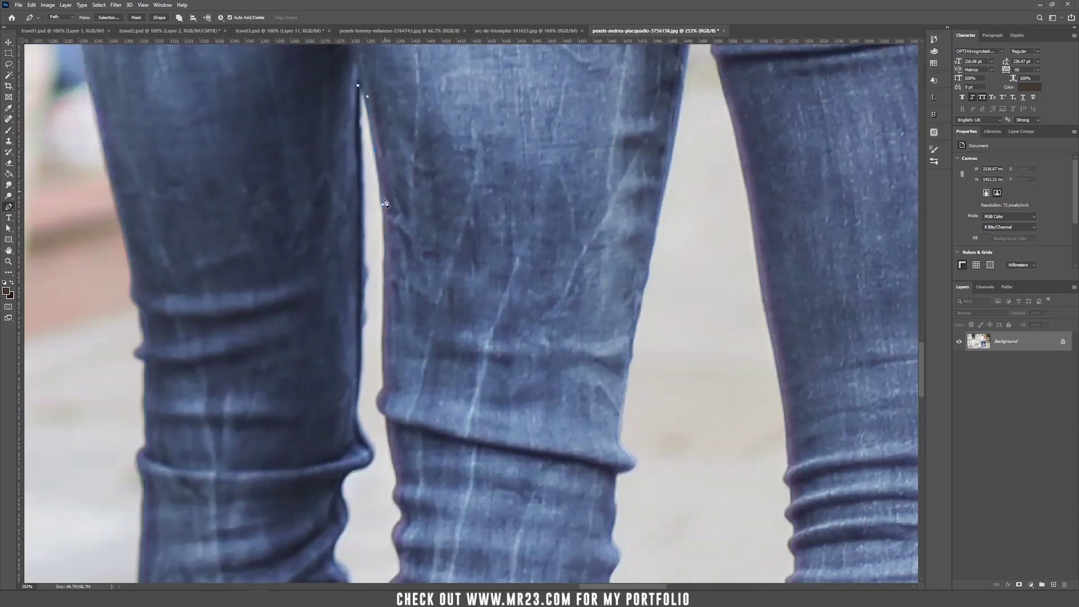
click(549, 281)
click(528, 500)
click(508, 397)
Outline the small background gaps between the couple at shirt and waist level
click(482, 120)
click(505, 161)
click(515, 210)
click(515, 219)
click(532, 315)
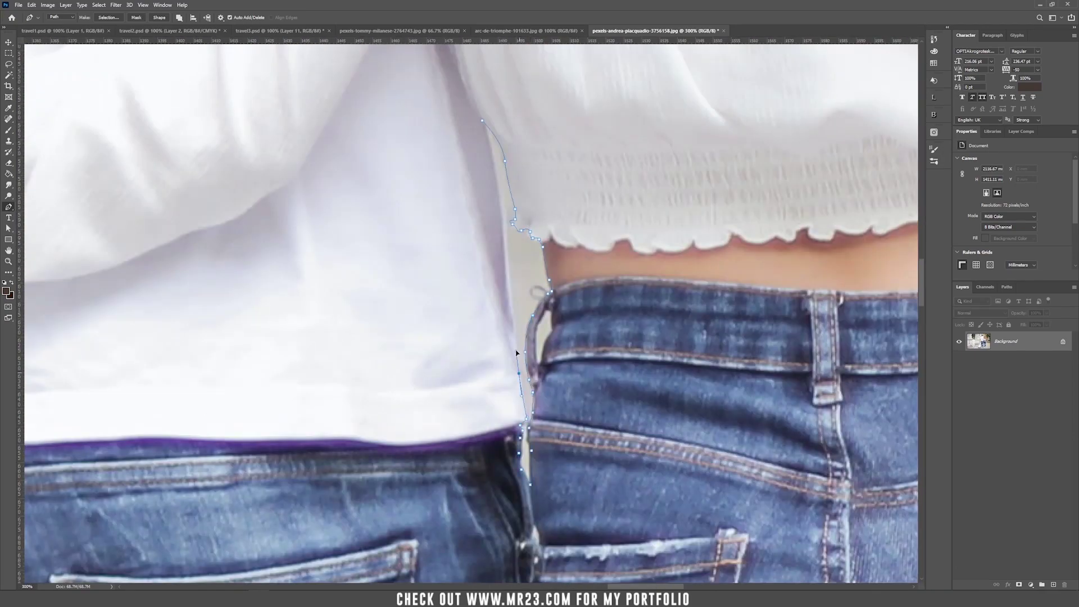
click(526, 416)
Select all the traced paths around the couple and set them to Exclude Overlapping Shapes
key(a)
key(ctrl+0)
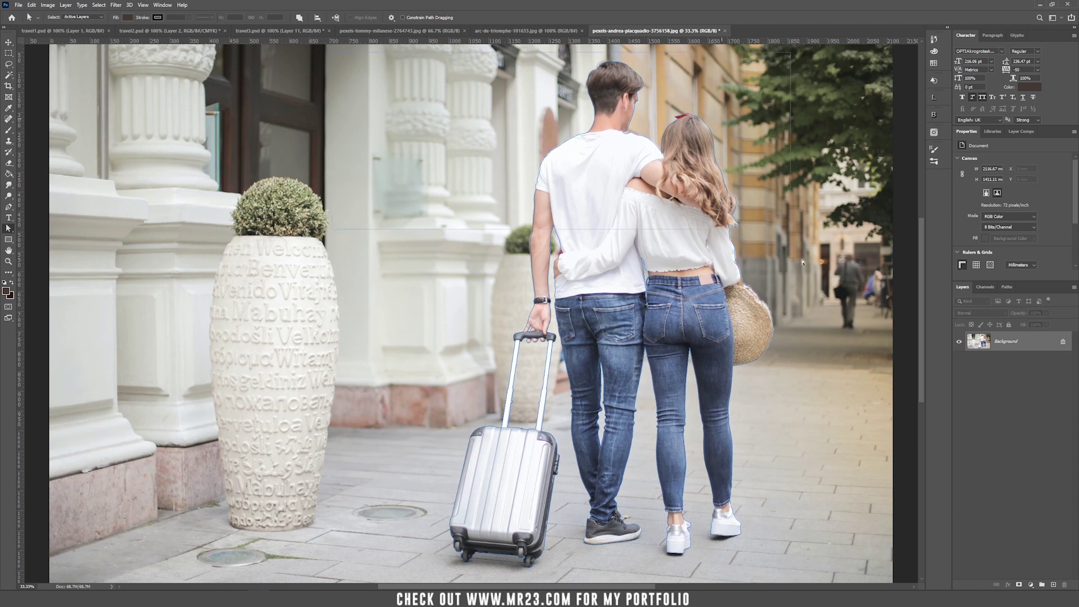
scroll(832, 583, down, 1)
drag(832, 584, 344, 36)
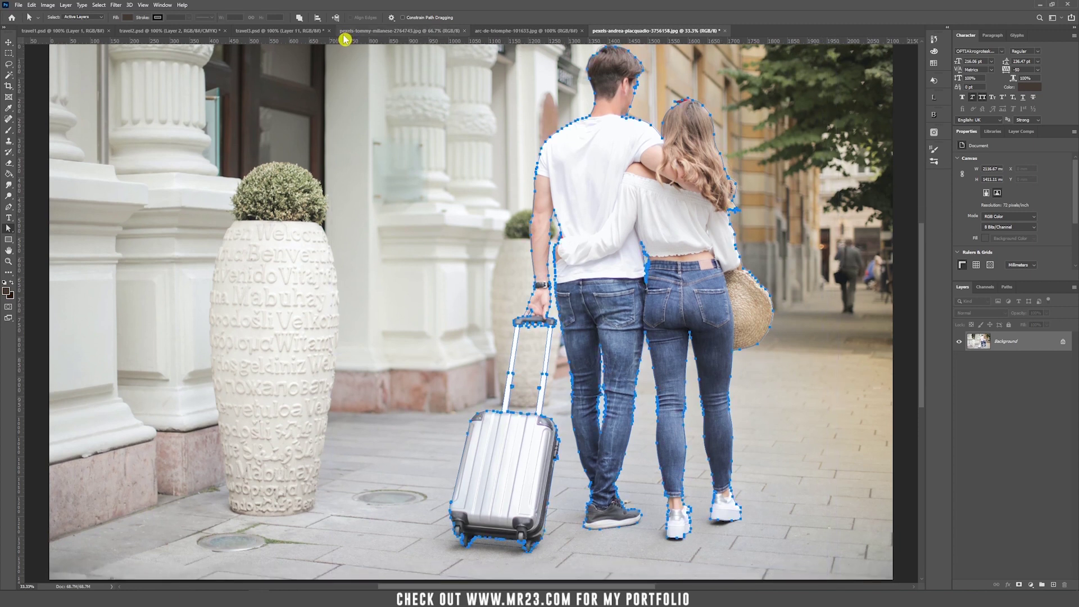
click(301, 19)
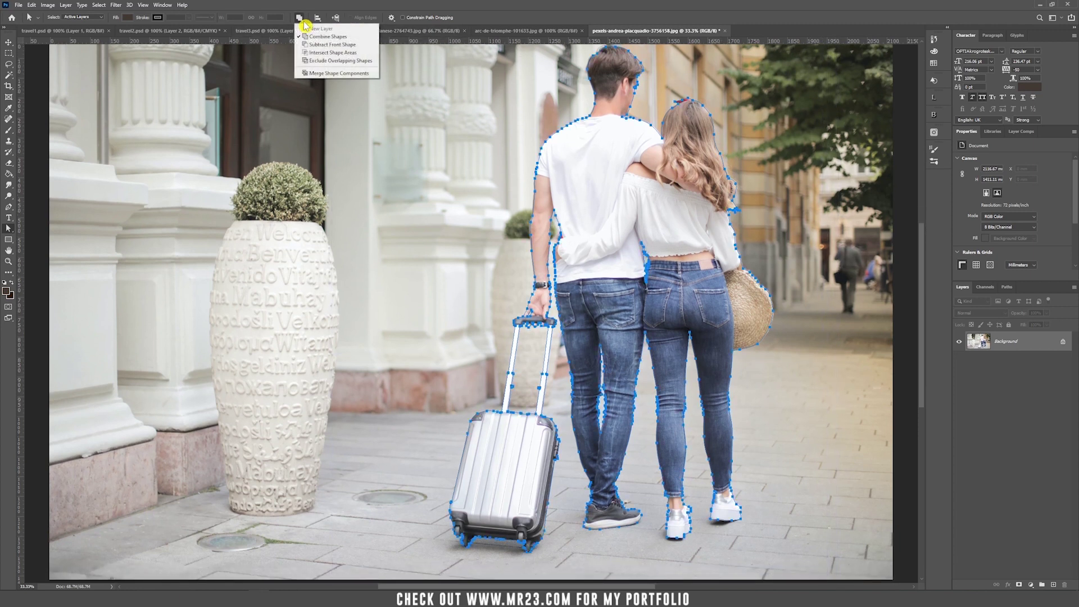
click(371, 62)
Make a new anti-aliased selection from the paths with a 0-pixel feather and turn it into a layer mask
right_click(586, 171)
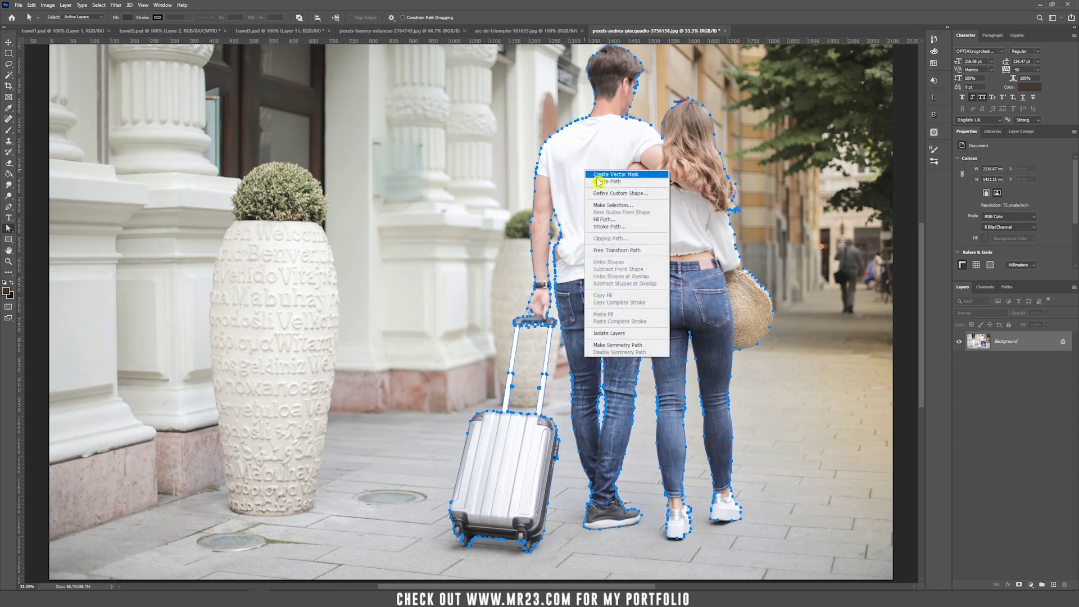
click(613, 205)
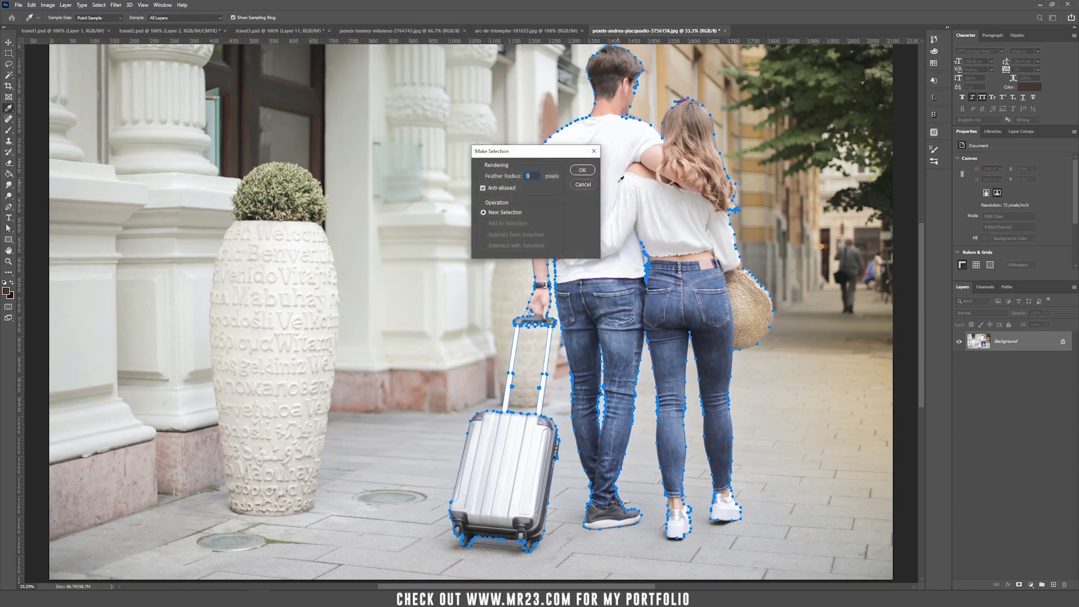
click(582, 170)
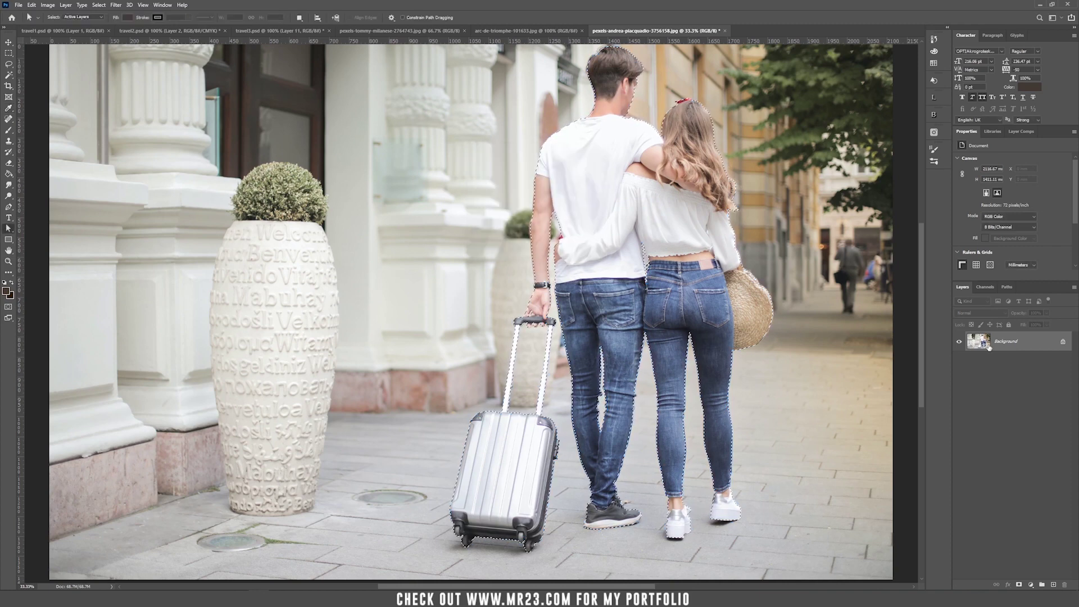
click(1019, 585)
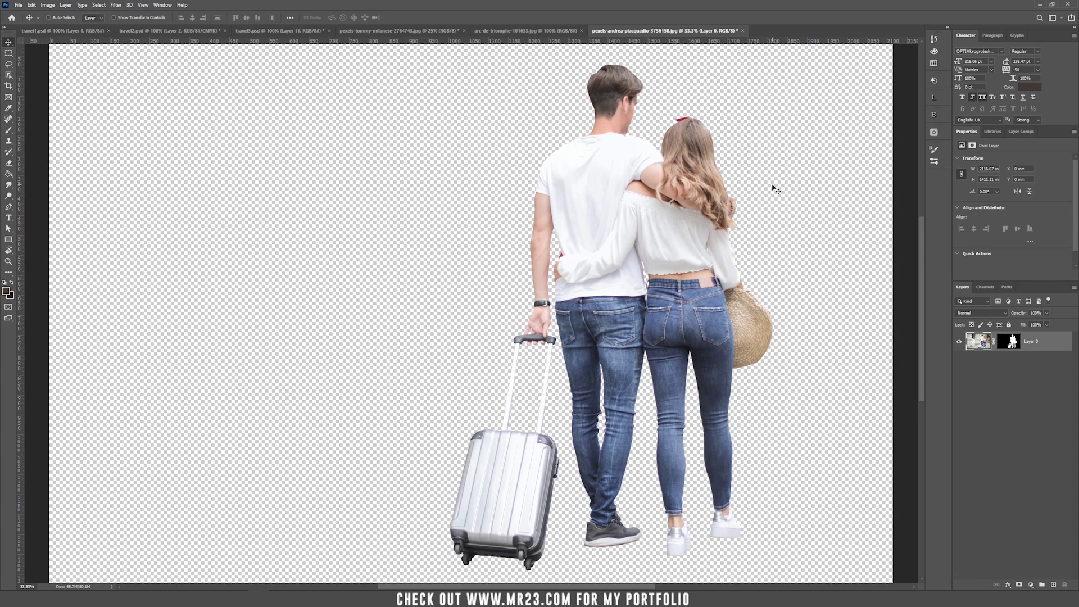
Bring the masked couple into the bridge photo as a new layer
click(369, 32)
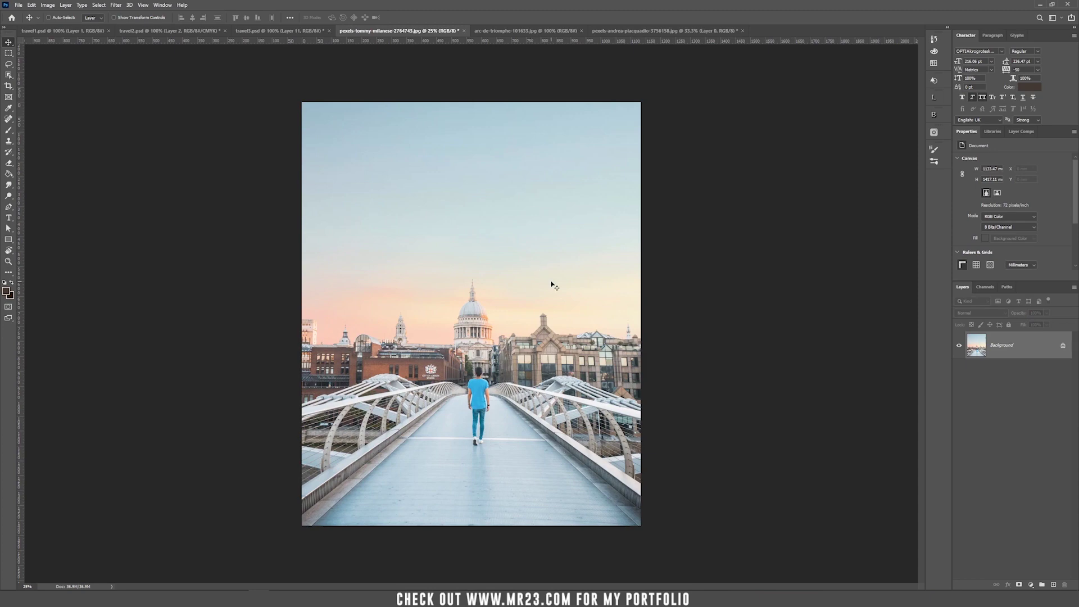
click(687, 32)
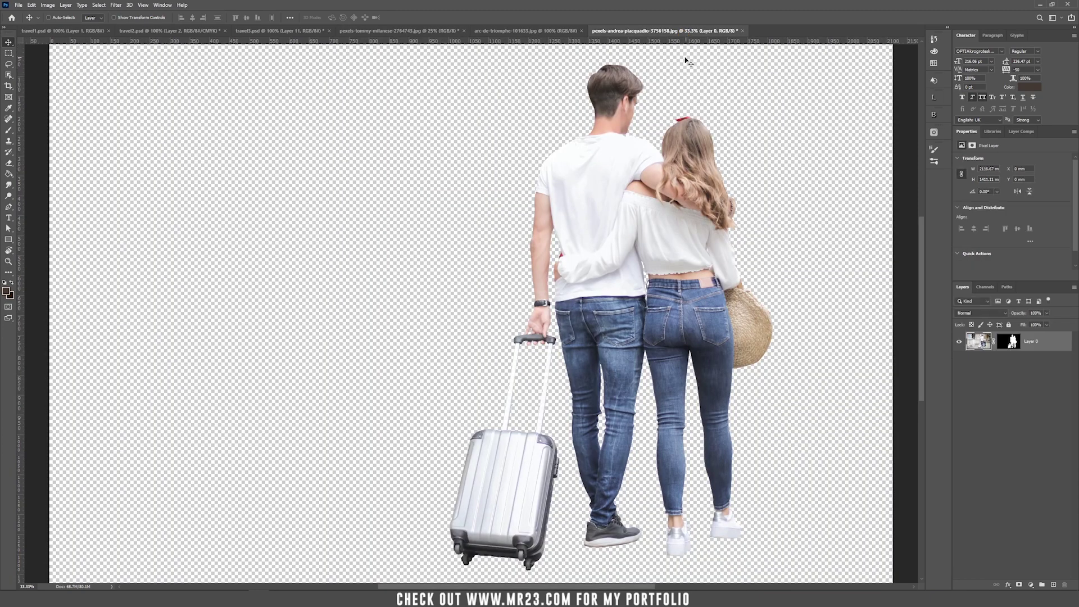
drag(482, 96, 399, 320)
Hide the couple's layer and add an empty layer above the Background for Clone Stamp retouching
click(961, 347)
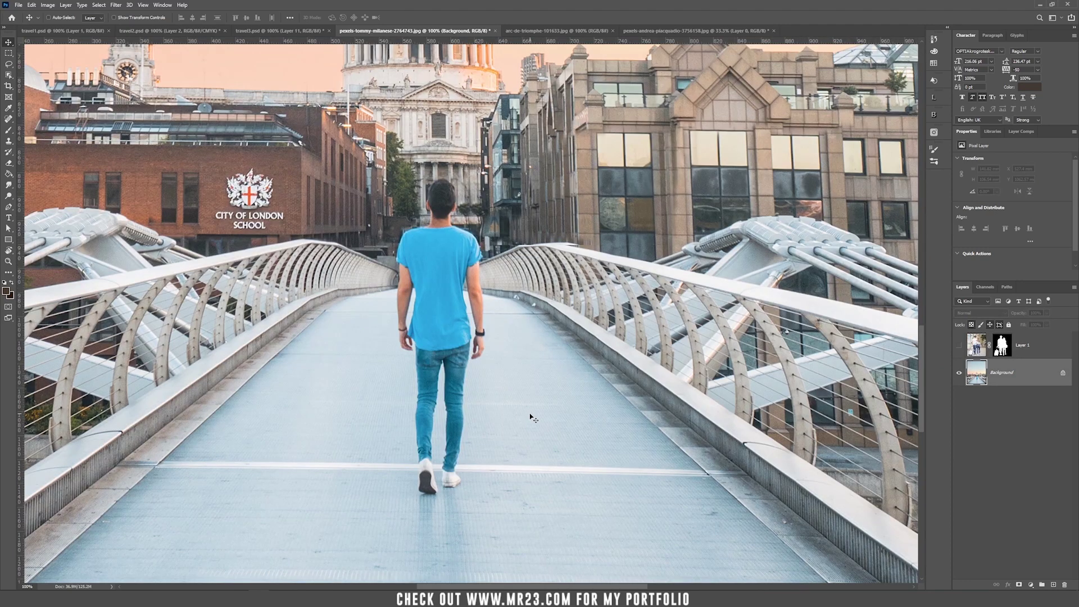
click(1054, 585)
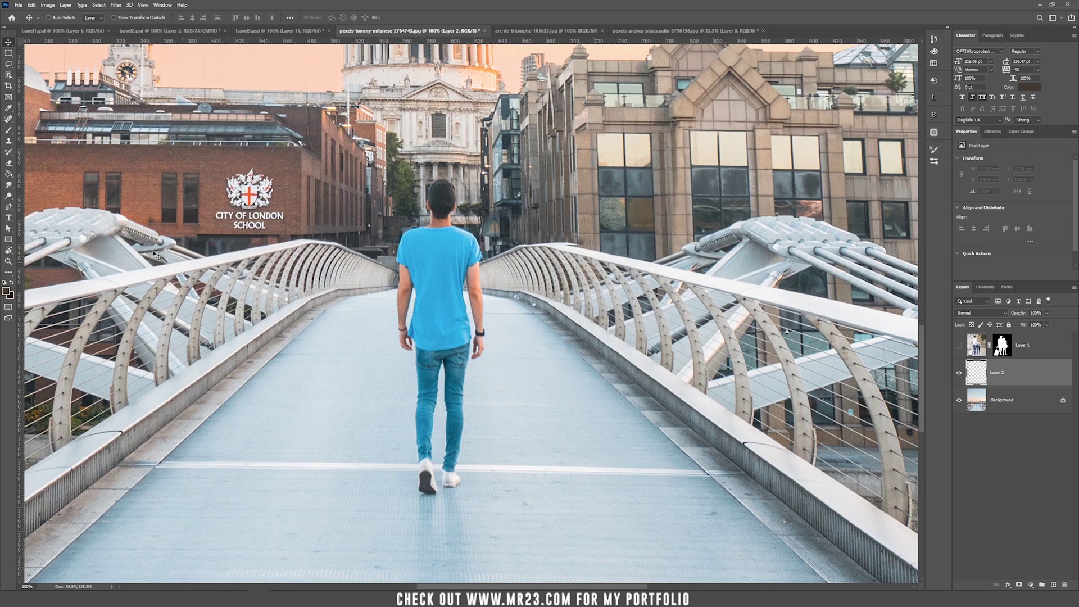
click(10, 143)
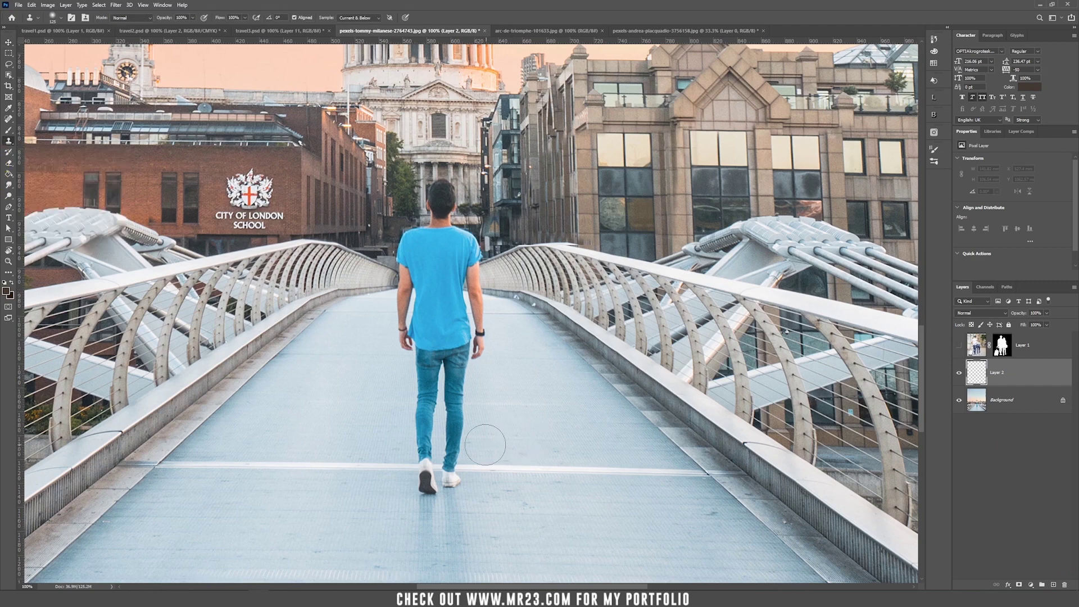
Clone the bridge deck over the walking man's legs and feet
alt+click(380, 431)
drag(423, 428, 427, 446)
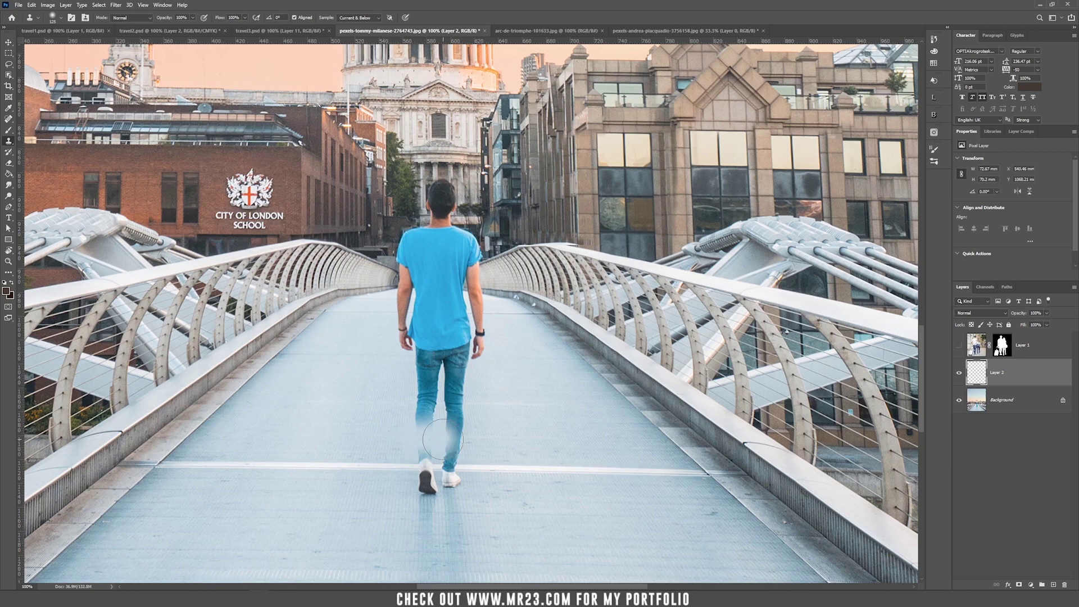
alt+click(499, 442)
mouse_move(466, 431)
mouse_down()
mouse_move(464, 447)
mouse_move(449, 440)
mouse_move(462, 467)
mouse_move(428, 467)
mouse_up()
alt+click(488, 422)
mouse_move(444, 427)
mouse_down()
mouse_move(441, 416)
mouse_move(454, 424)
mouse_move(427, 419)
mouse_move(481, 405)
mouse_move(433, 388)
mouse_move(424, 490)
mouse_up()
scroll(444, 461, down, 3)
mouse_move(465, 429)
mouse_down()
mouse_move(424, 448)
mouse_move(400, 502)
mouse_up()
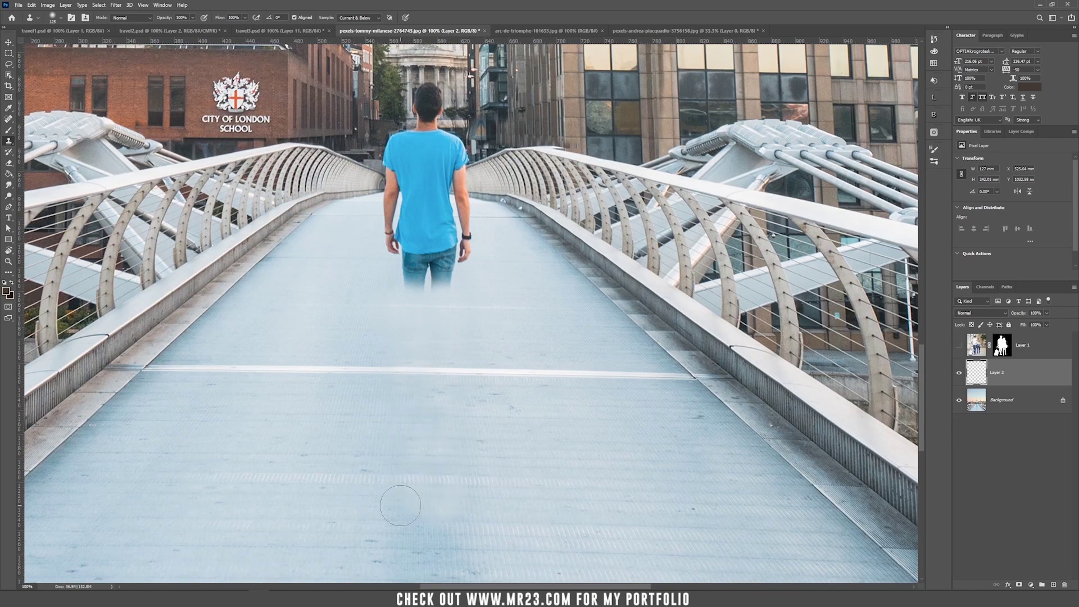
Clone the surrounding deck and railing over the walking man's remaining lower body and arms
scroll(401, 502, down, 3)
mouse_move(409, 450)
mouse_down()
mouse_move(450, 482)
mouse_move(456, 517)
mouse_move(502, 470)
mouse_move(427, 449)
mouse_up()
scroll(530, 410, down, 3)
scroll(537, 414, up, 10)
scroll(506, 461, up, 3)
mouse_move(349, 292)
mouse_down()
mouse_move(337, 309)
mouse_move(487, 298)
mouse_move(463, 309)
mouse_move(349, 289)
mouse_up()
scroll(394, 303, up, 2)
mouse_move(337, 343)
mouse_down()
mouse_move(424, 356)
mouse_move(468, 298)
mouse_move(449, 331)
mouse_move(438, 315)
mouse_move(461, 281)
mouse_move(427, 304)
mouse_up()
drag(396, 111, 427, 116)
scroll(427, 115, up, 2)
mouse_move(421, 337)
mouse_down()
mouse_move(422, 373)
mouse_move(453, 348)
mouse_move(456, 395)
mouse_move(480, 411)
mouse_move(486, 476)
mouse_move(425, 421)
mouse_move(396, 422)
mouse_up()
Clone the buildings and railings over the walking man's head and the sides of his torso
alt+click(540, 491)
mouse_move(504, 430)
mouse_down()
mouse_move(506, 450)
mouse_move(515, 280)
mouse_up()
drag(533, 180, 535, 208)
drag(408, 332, 393, 340)
drag(548, 360, 500, 357)
drag(581, 390, 601, 424)
drag(500, 359, 455, 361)
drag(307, 394, 284, 461)
drag(331, 449, 368, 296)
drag(340, 343, 351, 438)
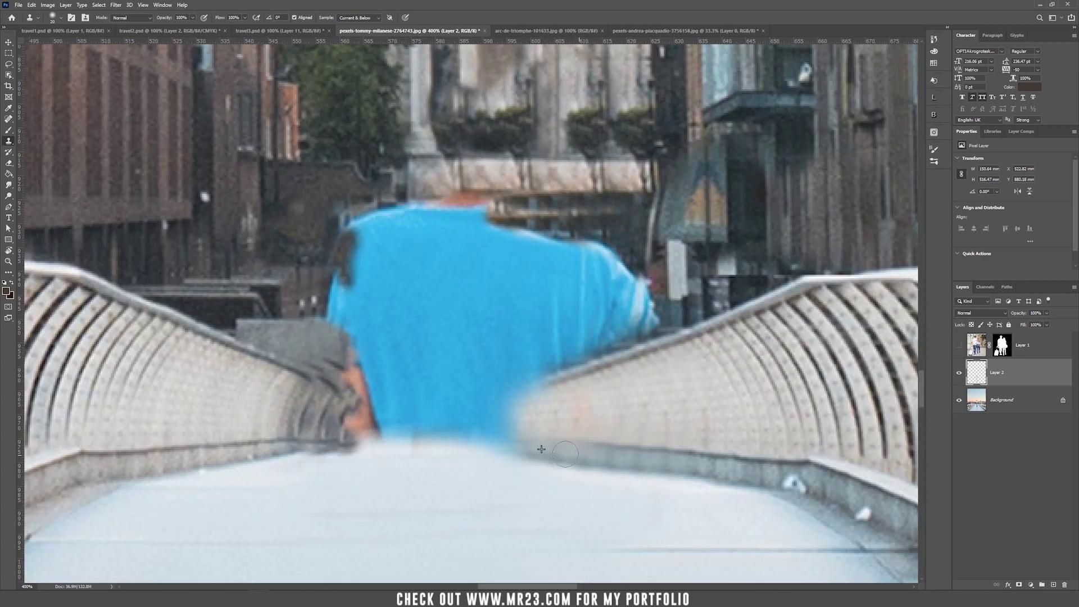
Clone the background buildings over the shoulders of the blue shirt
drag(359, 387, 319, 449)
drag(523, 300, 604, 368)
mouse_move(579, 289)
mouse_down()
mouse_move(307, 320)
mouse_move(407, 271)
mouse_move(596, 394)
mouse_up()
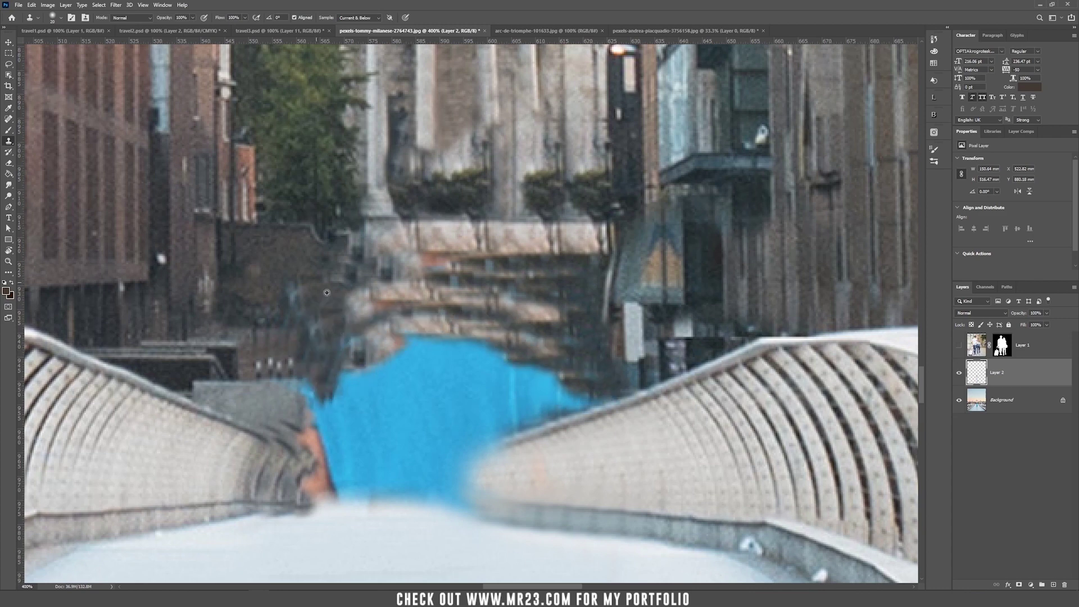
key(ctrl+0)
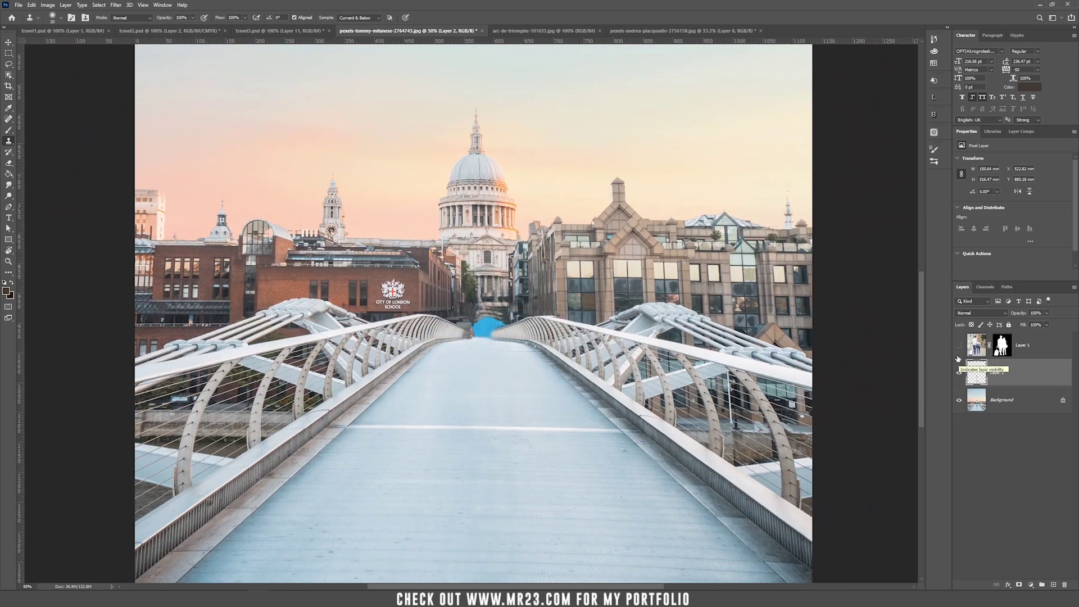
Compare the bridge with and without the couple, leave their layer visible and select it
click(959, 346)
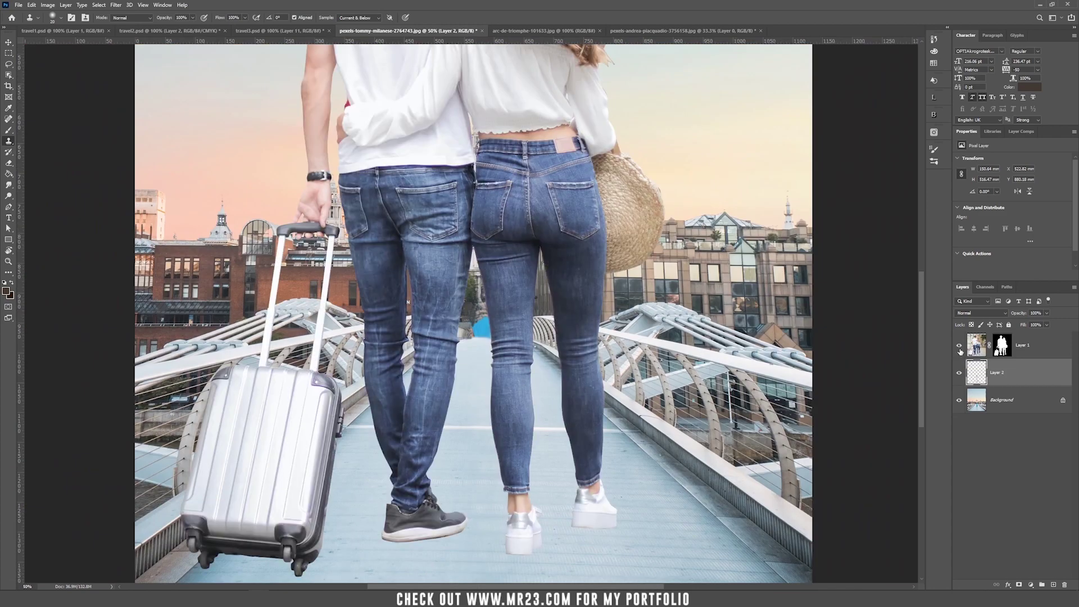
click(960, 347)
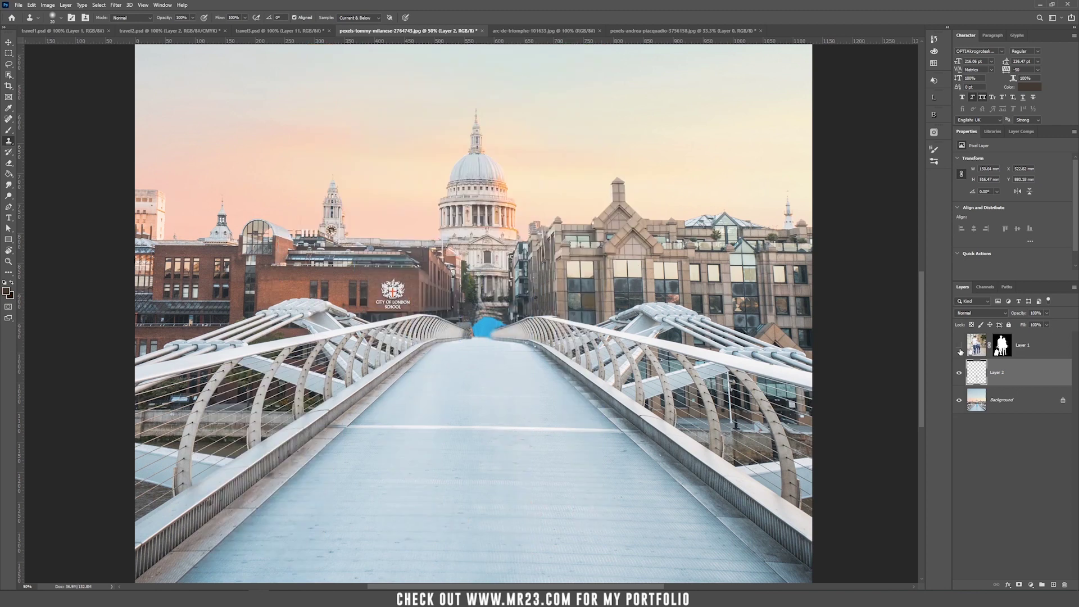
click(961, 351)
click(1023, 346)
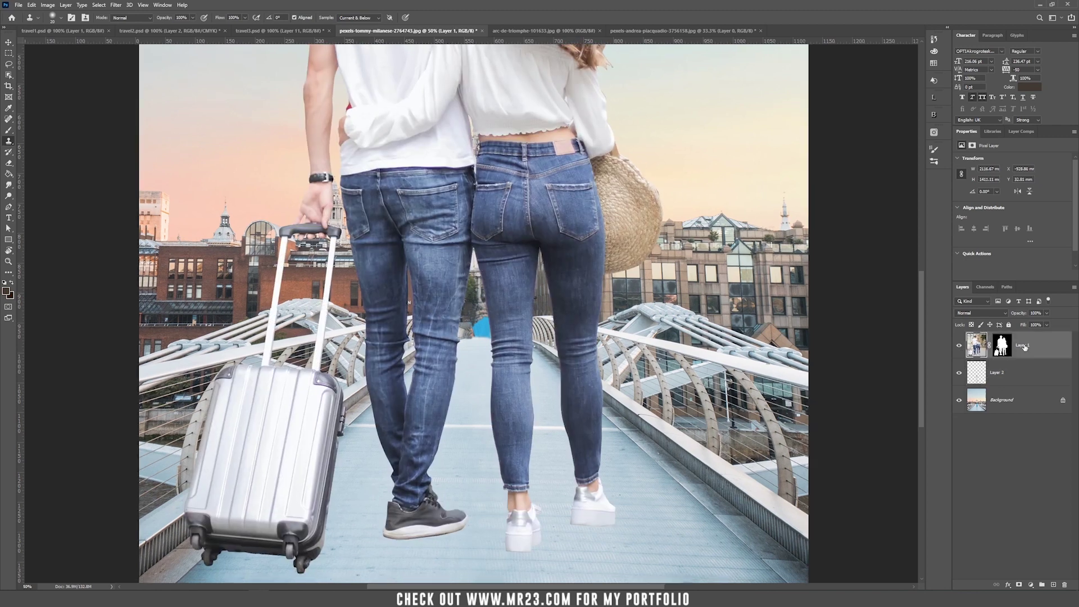
key(ctrl+minus)
drag(574, 205, 580, 267)
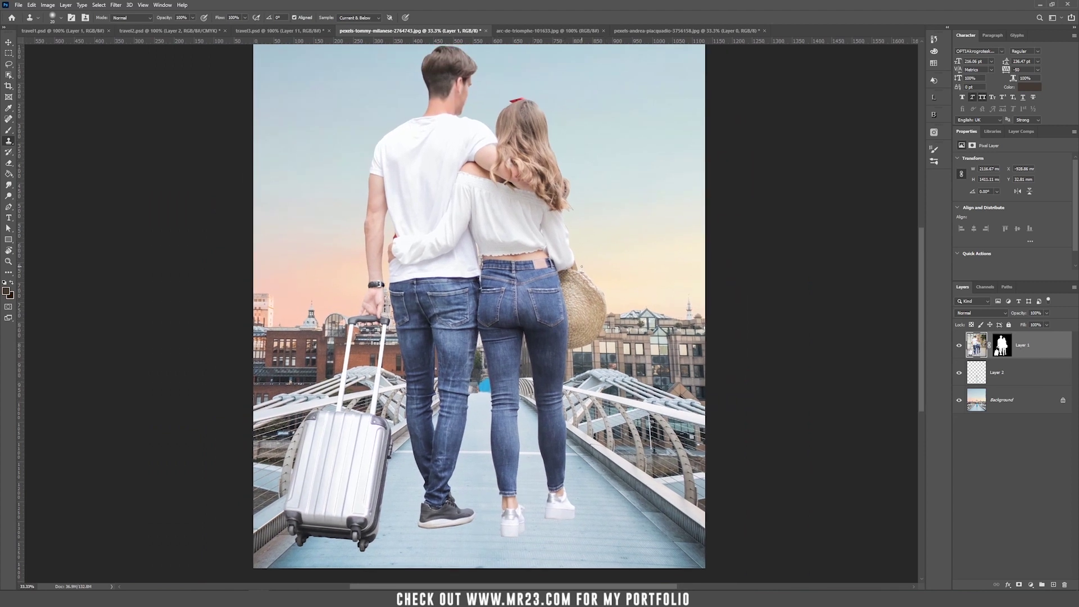
key(ctrl+1)
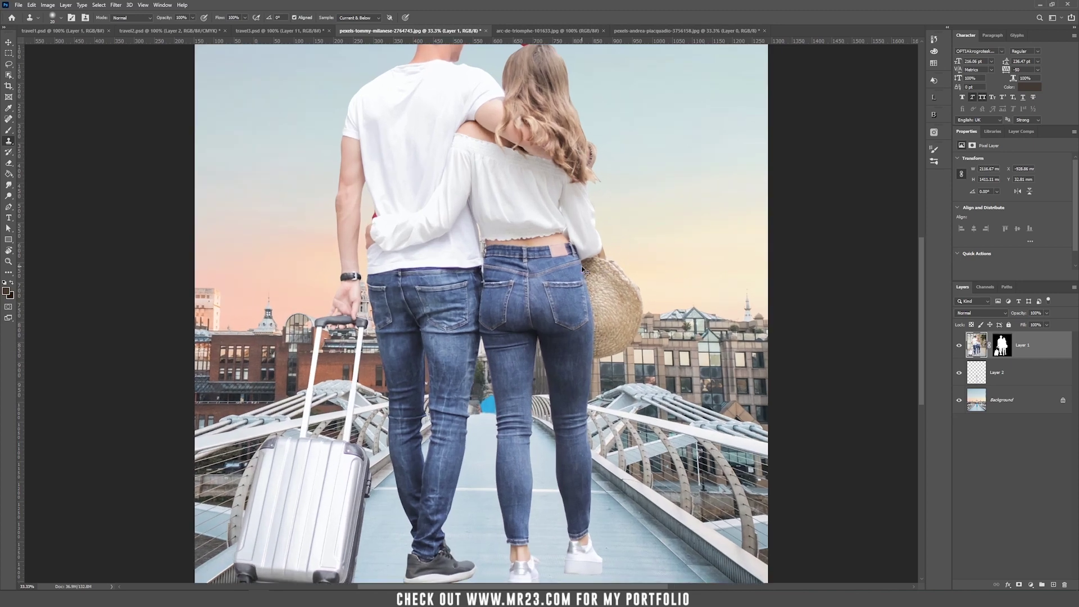
key(v)
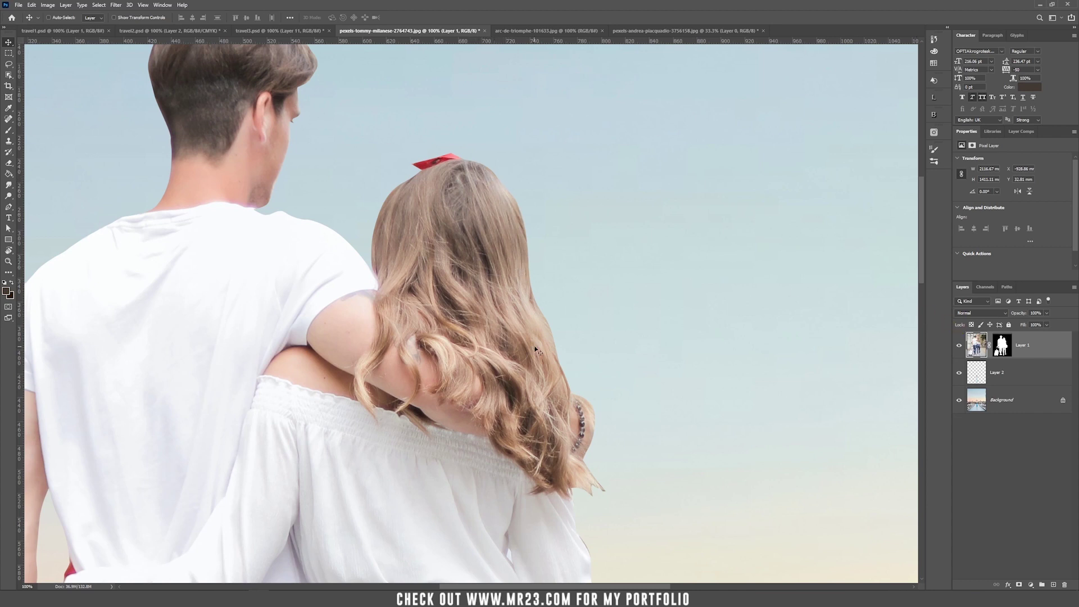
Add a new layer above the couple and try a stroke with hair_brush on the woman's hair
click(1053, 584)
key(b)
right_click(591, 270)
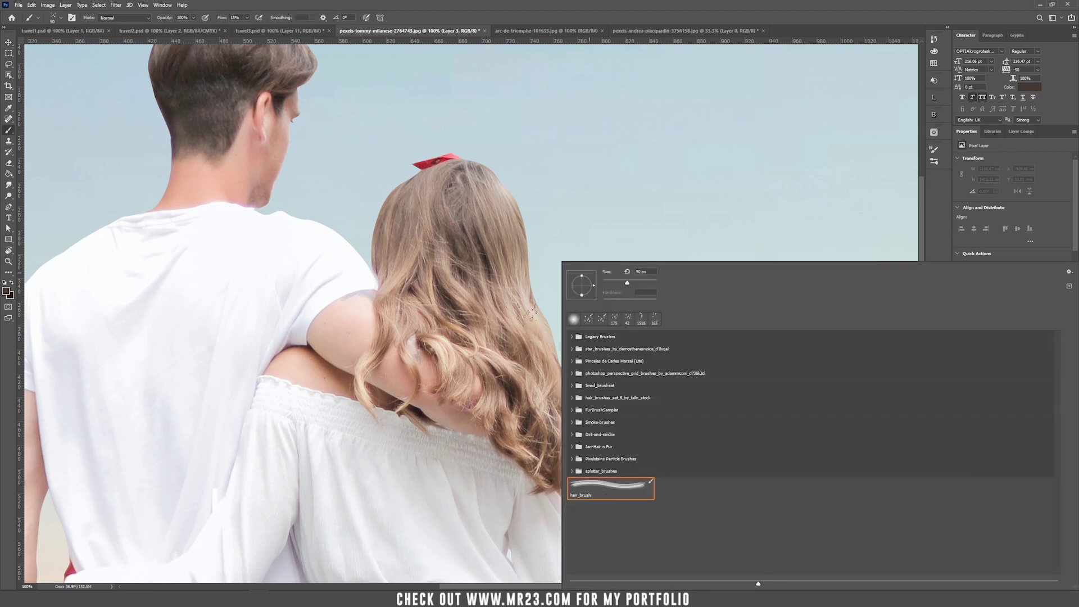
click(492, 194)
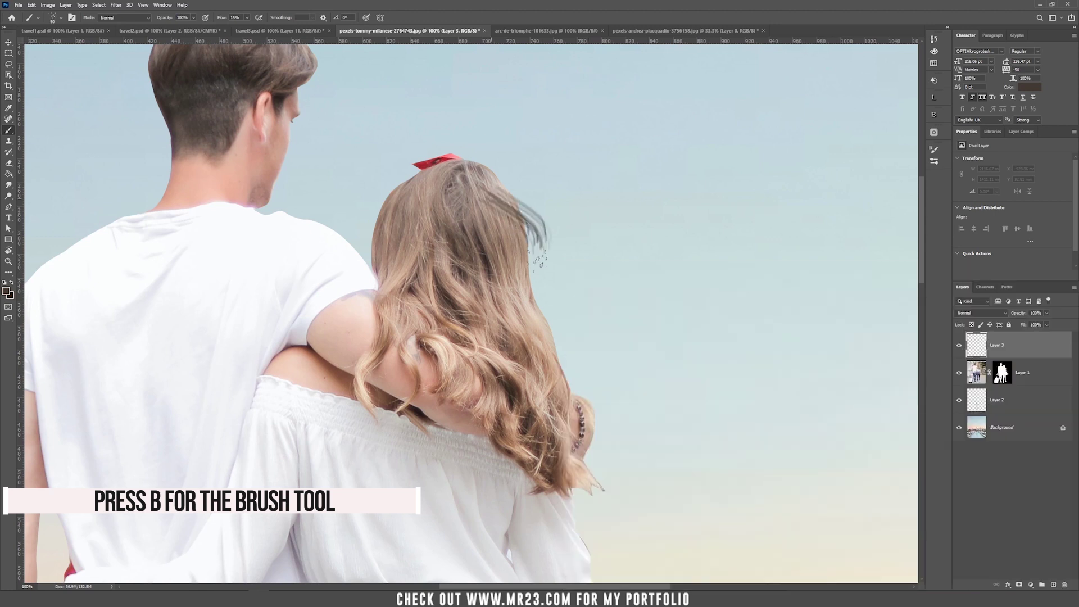
Sample brown tones from the woman's hair and paint fine strands along its outer edge from the crown to the tips
alt+click(505, 183)
alt+click(517, 215)
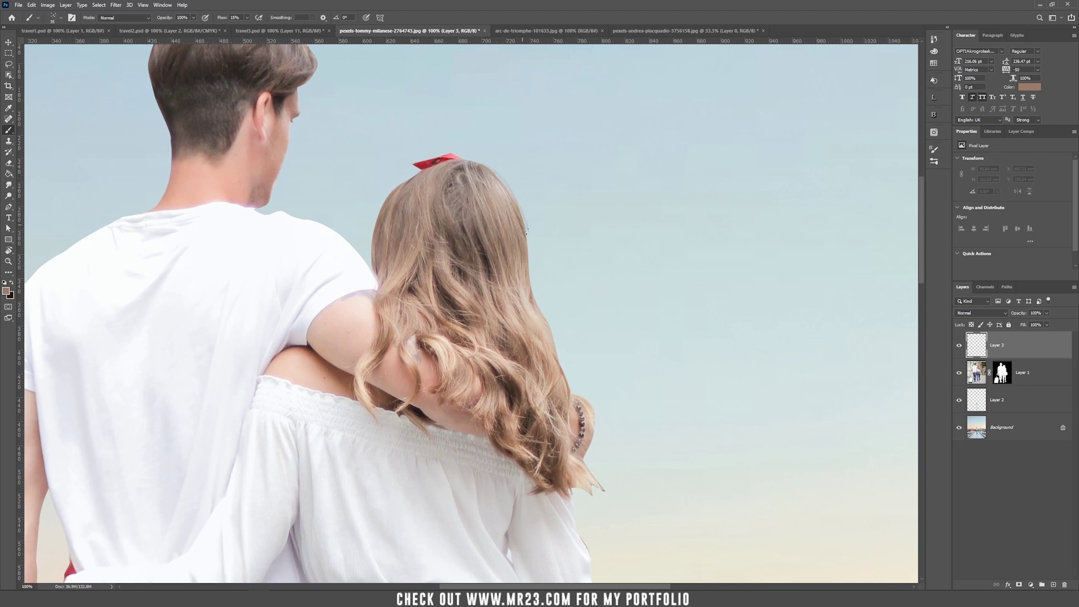
drag(529, 256, 576, 404)
drag(528, 265, 536, 322)
drag(529, 271, 562, 384)
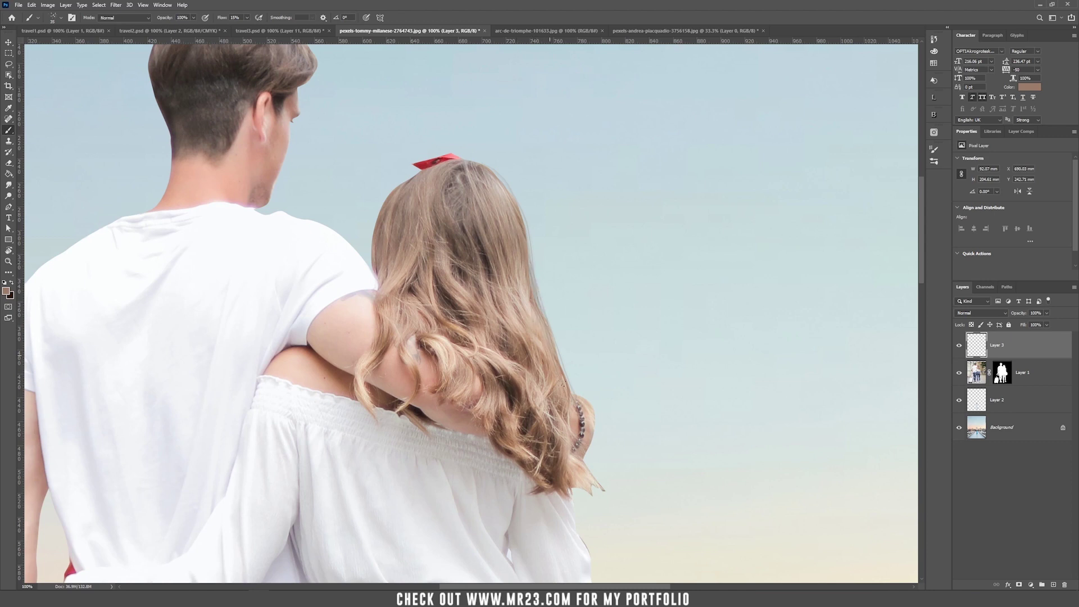
mouse_move(576, 460)
mouse_down()
mouse_move(596, 491)
mouse_move(572, 485)
mouse_move(601, 497)
mouse_move(571, 488)
mouse_move(602, 501)
mouse_move(574, 457)
mouse_move(607, 504)
mouse_up()
mouse_move(569, 387)
mouse_down()
mouse_move(588, 413)
mouse_move(591, 486)
mouse_up()
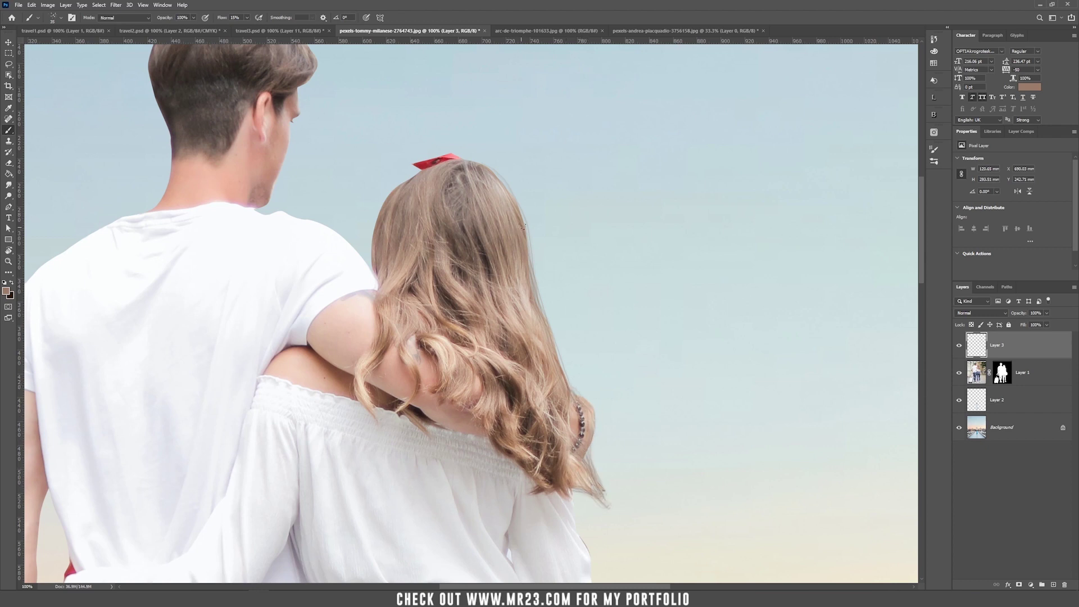
drag(540, 321, 557, 370)
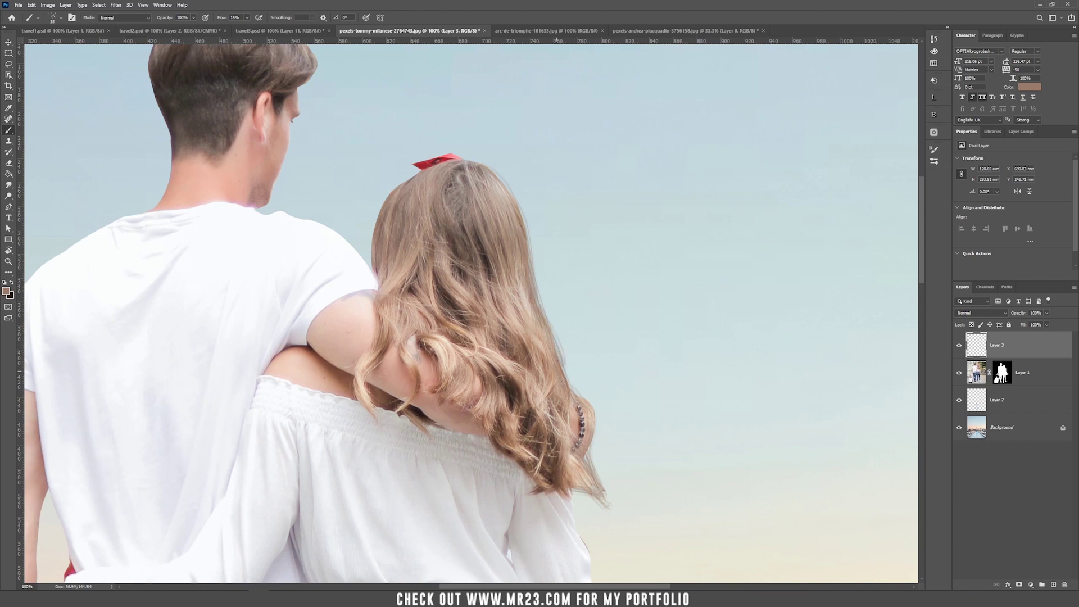
mouse_move(536, 278)
mouse_down()
mouse_move(511, 186)
mouse_move(473, 163)
mouse_up()
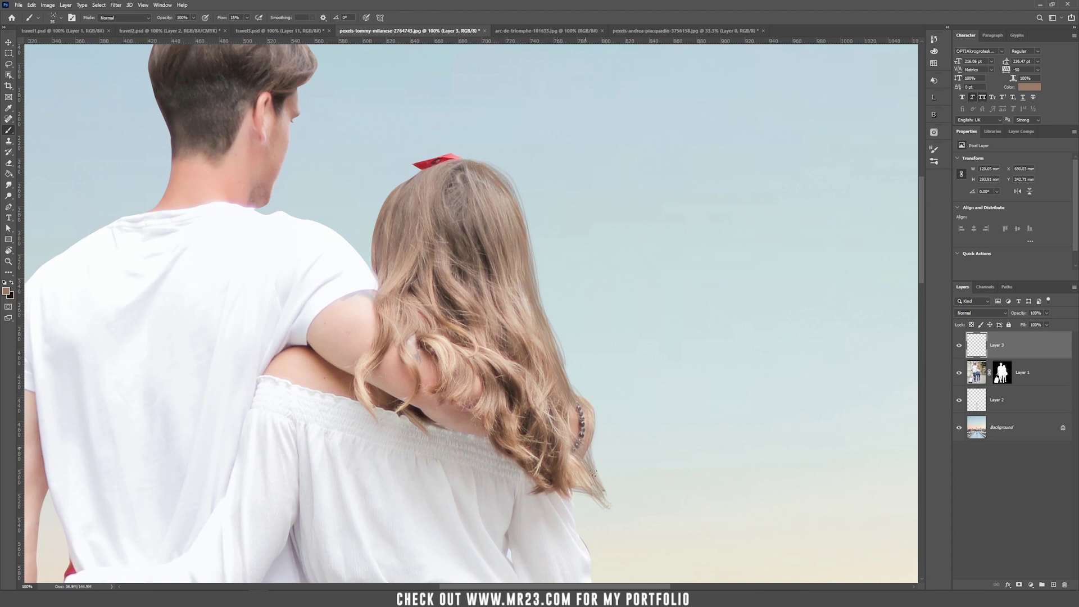
Sample a lighter tone from the woman's hair and paint longer strands down both sides of it
alt+click(521, 301)
mouse_move(418, 173)
mouse_down()
mouse_move(365, 265)
mouse_move(371, 256)
mouse_up()
drag(536, 274, 596, 494)
drag(523, 191, 590, 505)
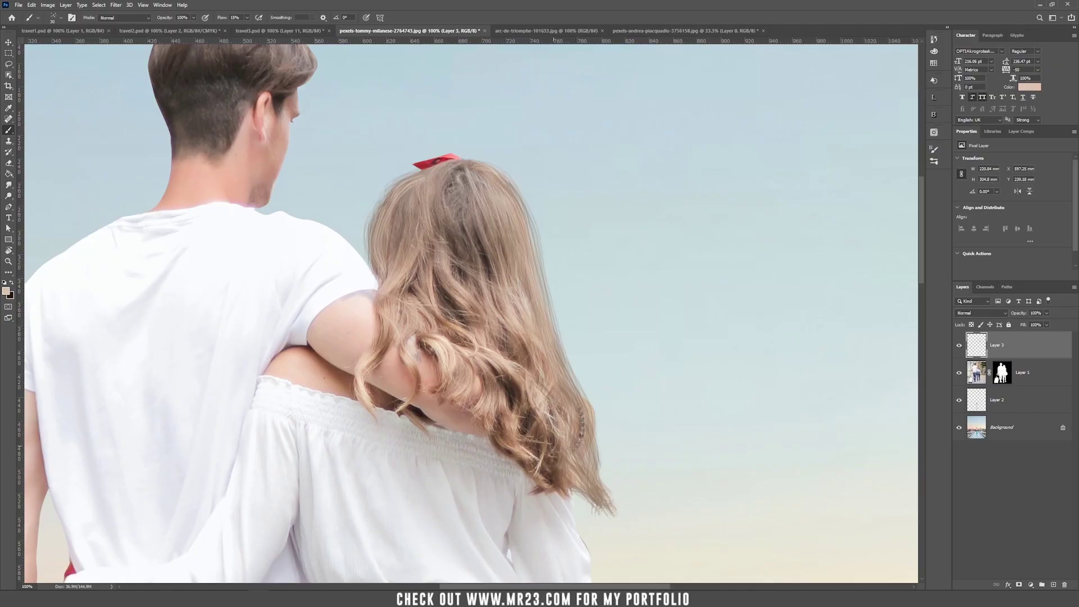
Lower the brush flow to 4% and paint softer strands over the outer side of the woman's hair
drag(247, 17, 246, 31)
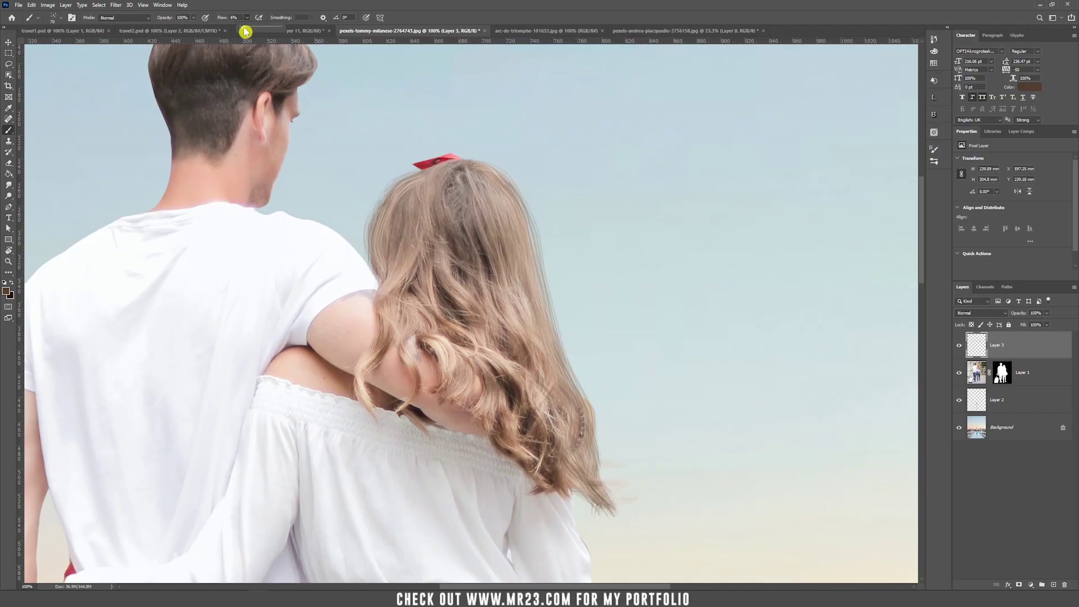
drag(505, 185, 585, 450)
drag(506, 197, 579, 430)
drag(514, 244, 560, 371)
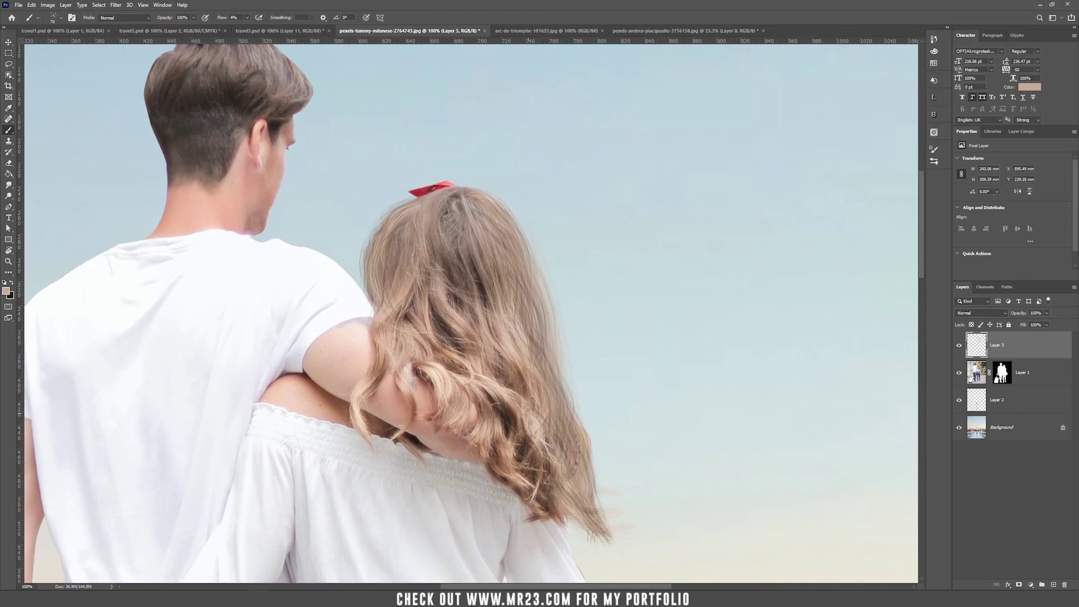
drag(527, 405, 546, 500)
Add a new layer and clone hair texture over the painted strands with a smaller Clone Stamp brush
click(1054, 585)
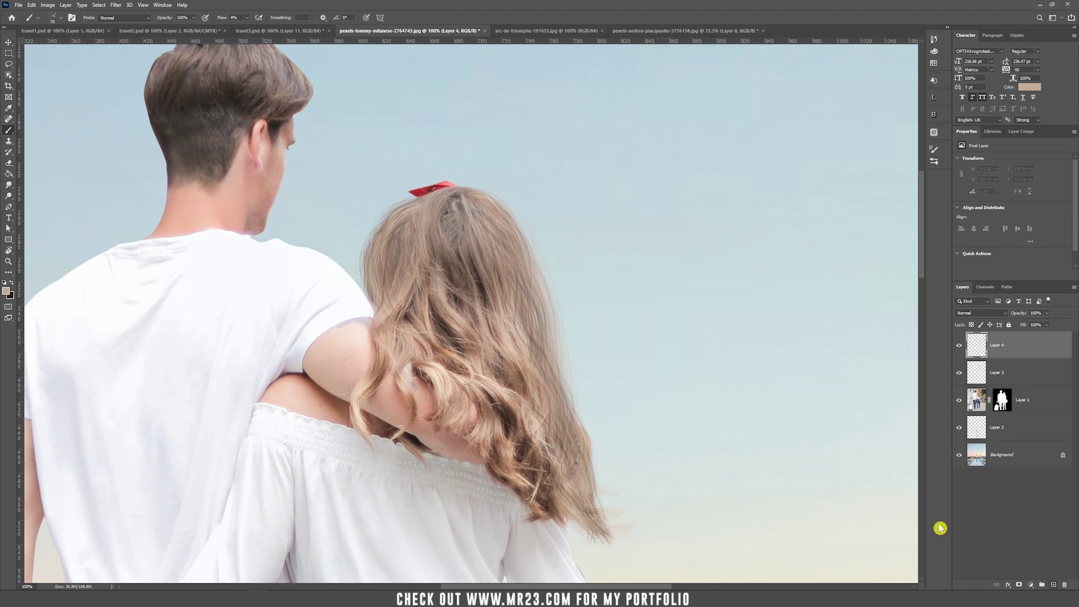
click(9, 141)
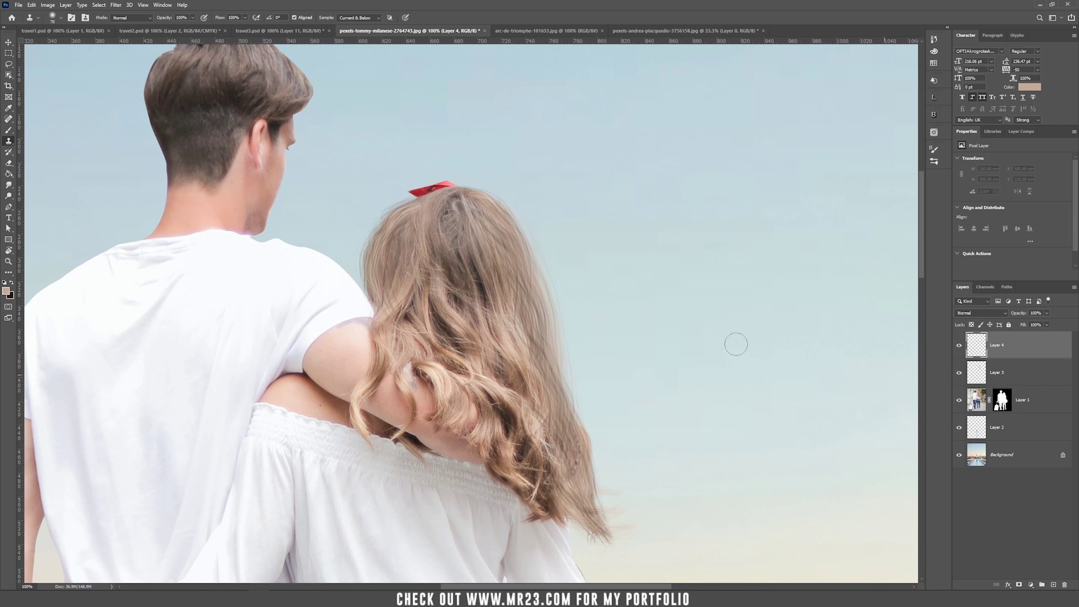
key(bracketleft)
key(bracketleft)
key(bracketleft)
drag(532, 358, 587, 510)
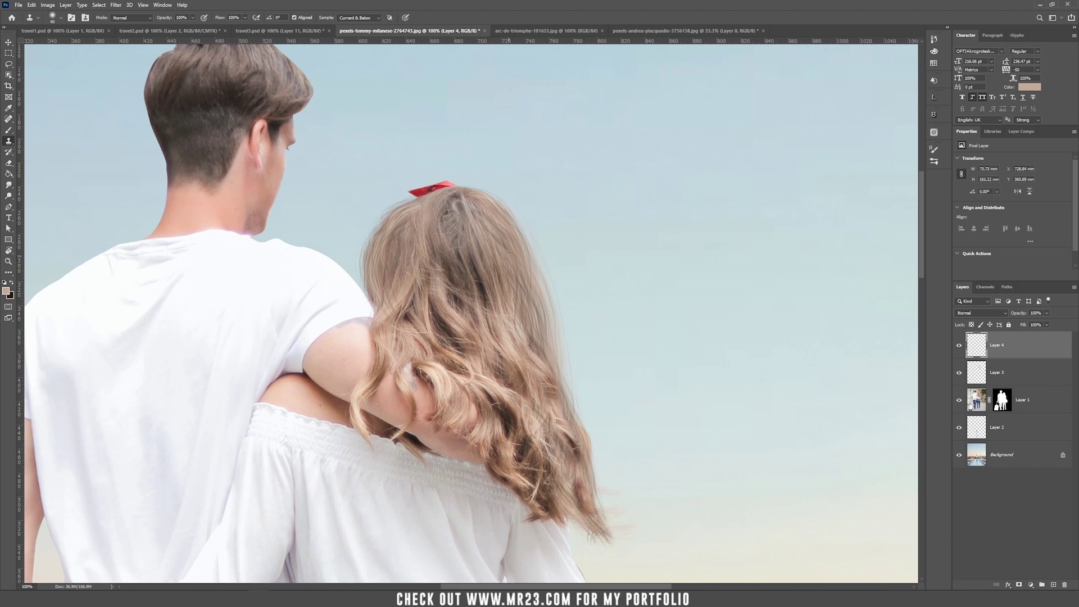
drag(520, 269, 596, 509)
drag(489, 203, 556, 391)
mouse_move(410, 210)
mouse_down()
mouse_move(384, 258)
mouse_move(387, 304)
mouse_up()
Enlarge the Clone Stamp brush and clone wavy hair texture over the smooth outer side of the woman's hair
key(bracketright)
key(bracketright)
key(bracketright)
key(bracketright)
drag(523, 292, 567, 448)
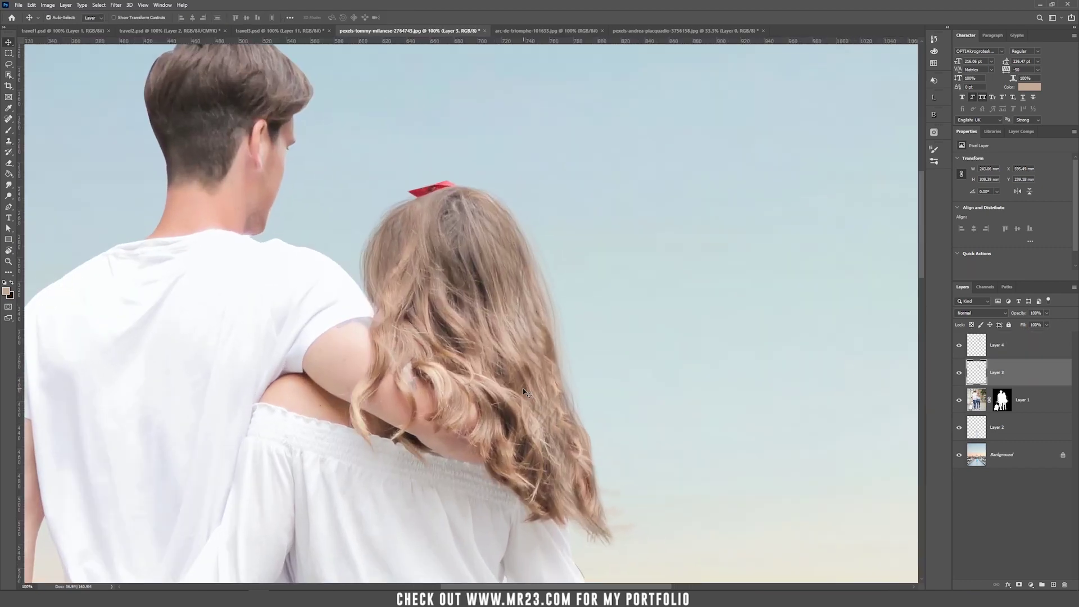
Compare the hair with and without the Layer 3 strands, leave them visible and make sure hair_brush is the active brush
mouse_move(353, 145)
mouse_down()
mouse_move(550, 287)
mouse_move(490, 249)
mouse_move(593, 364)
mouse_up()
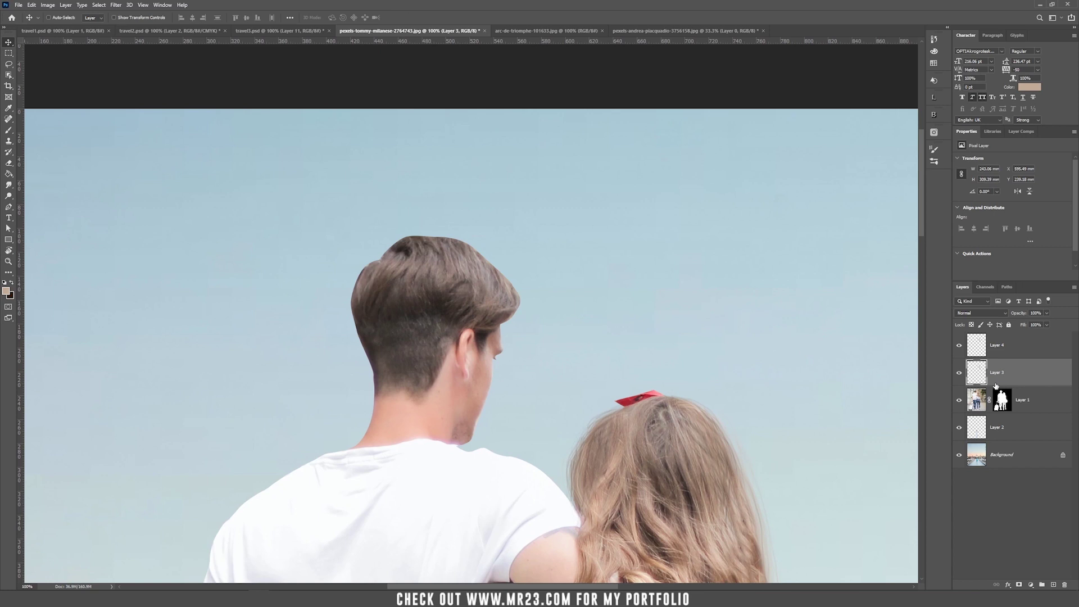
click(959, 372)
click(959, 372)
key(b)
right_click(324, 267)
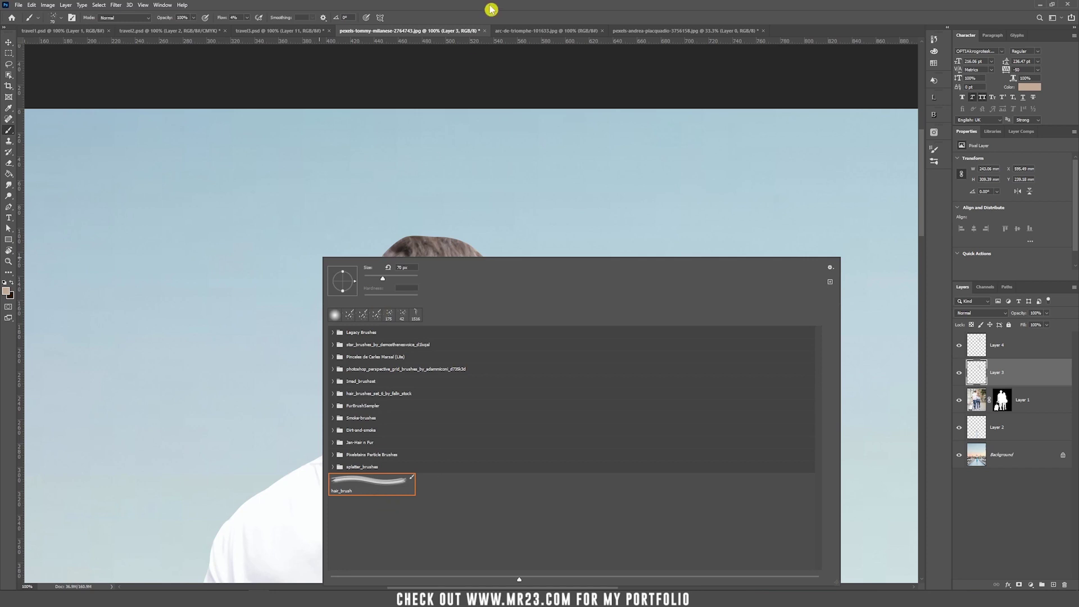
key(Escape)
Sample the man's hair colour, reduce the brush size and paint strands along the front edge of his hair
alt+click(407, 240)
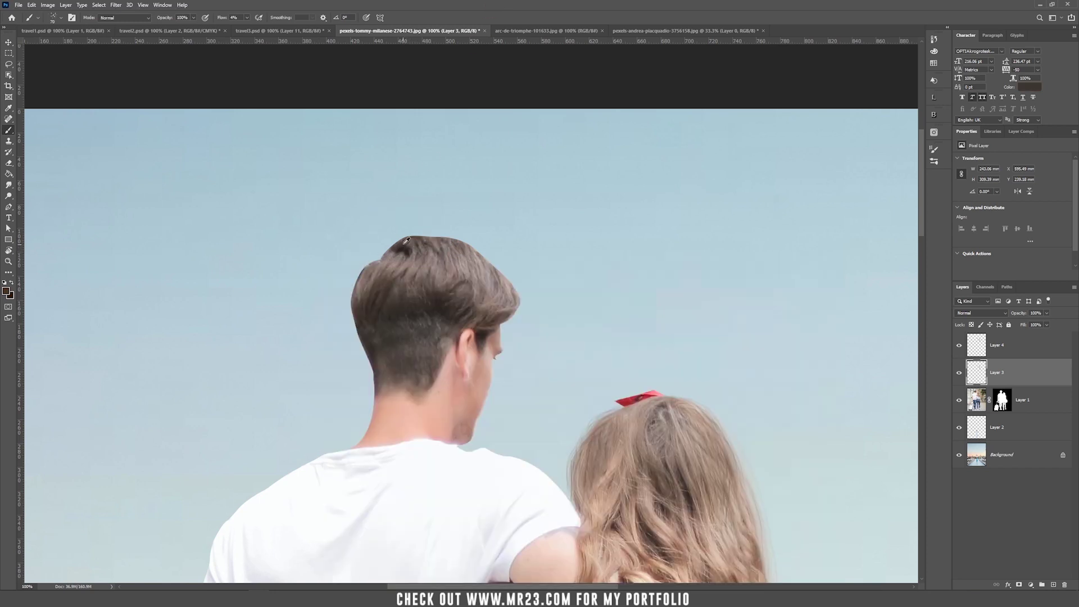
alt+click(413, 234)
key(bracketleft)
key(bracketleft)
key(bracketleft)
alt+click(506, 294)
drag(502, 287, 474, 251)
Change the brush flow, resample the man's hair colour and paint strands around the outline of his hair
key(shift+2)
key(shift+6)
alt+click(440, 246)
mouse_move(396, 250)
mouse_down()
mouse_move(357, 286)
mouse_move(388, 250)
mouse_up()
mouse_move(512, 292)
mouse_down()
mouse_move(464, 247)
mouse_move(412, 242)
mouse_move(363, 276)
mouse_move(381, 260)
mouse_move(360, 343)
mouse_up()
Resample hair tones, adjust the brush size and paint fine strands from the back of the man's head up to his crown
alt+click(449, 247)
alt+click(382, 264)
scroll(420, 389, up, 2)
key(bracketleft)
key(bracketleft)
key(bracketleft)
scroll(241, 326, up, 4)
key(bracketright)
key(bracketright)
key(bracketright)
alt+click(275, 242)
mouse_move(309, 225)
mouse_down()
mouse_move(370, 167)
mouse_move(447, 154)
mouse_up()
drag(259, 245, 371, 188)
Paint fine strands around the man's fringe and over the front and top edge of his hair
drag(725, 360, 674, 424)
drag(692, 281, 562, 169)
drag(618, 214, 433, 151)
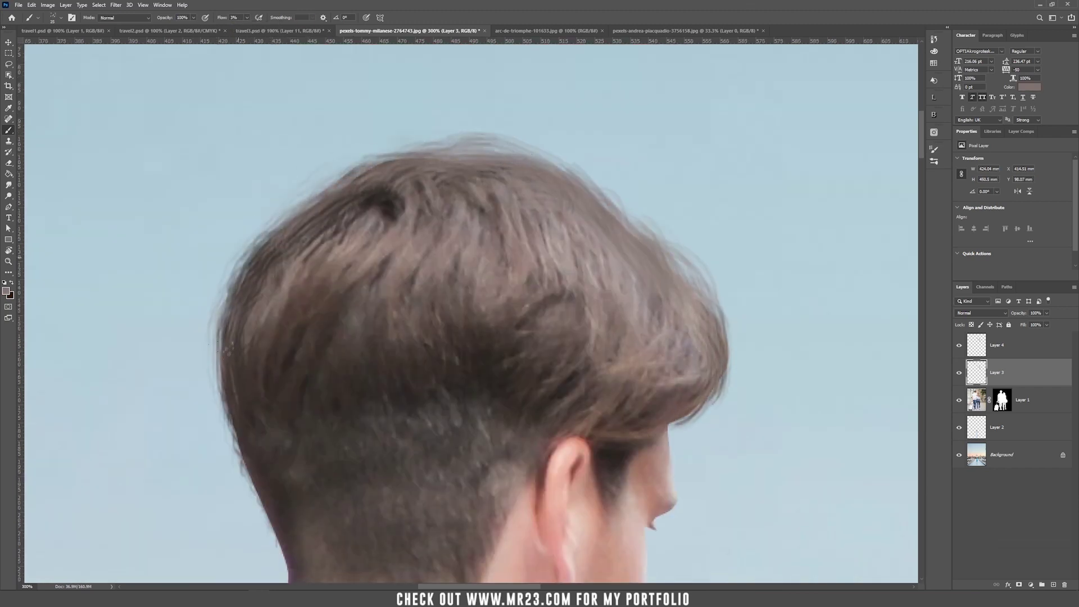
Convert the couple's masked layer and the two hair layers above it into one smart object
key(ctrl+minus)
key(ctrl+minus)
key(ctrl+minus)
key(v)
key(ctrl+minus)
key(ctrl+minus)
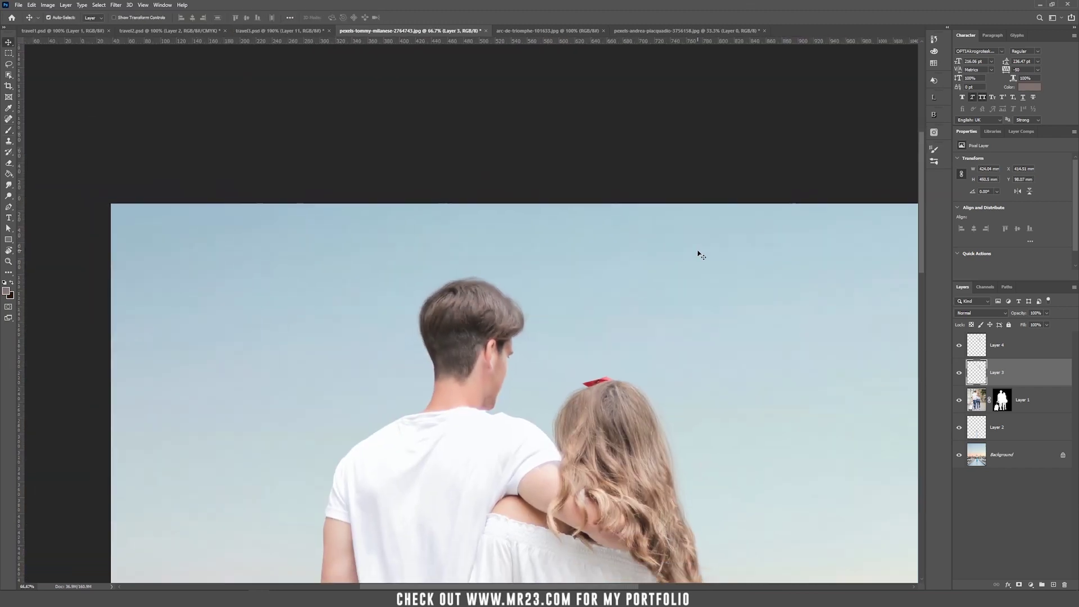
shift+click(1040, 345)
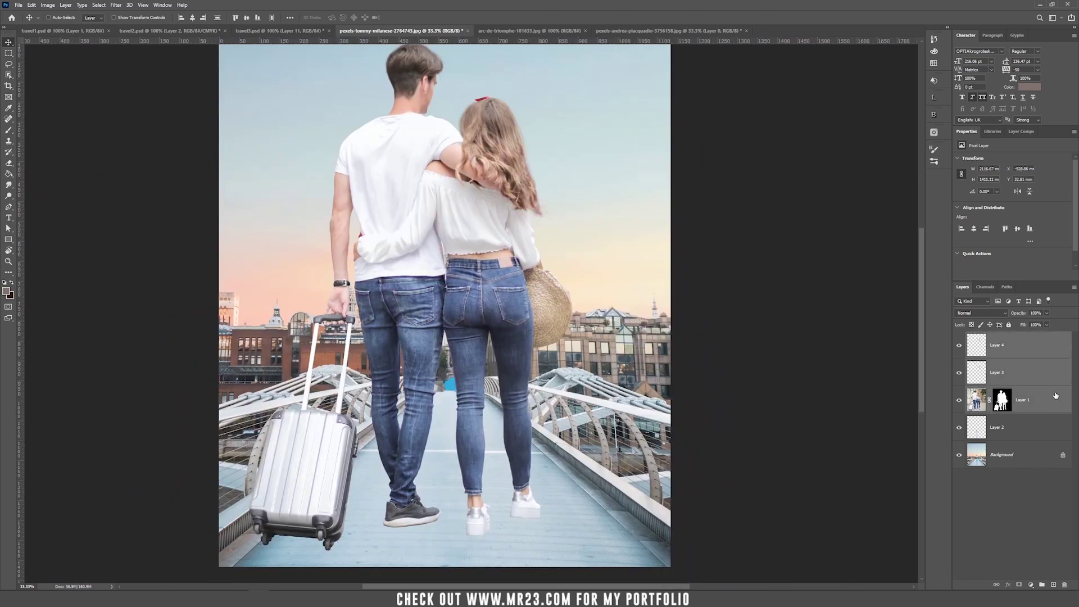
right_click(1042, 353)
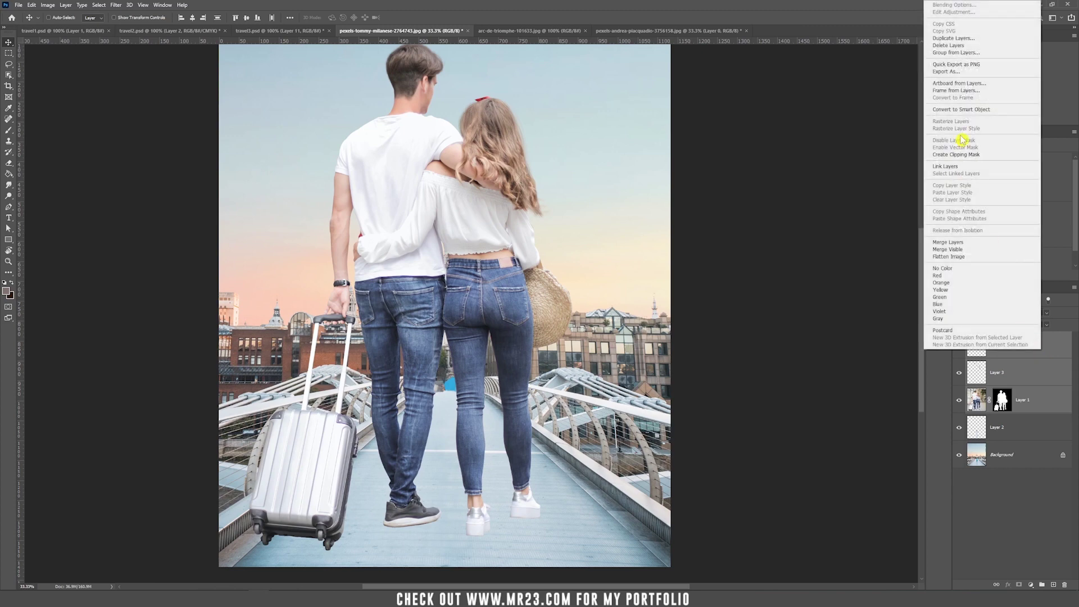
click(977, 111)
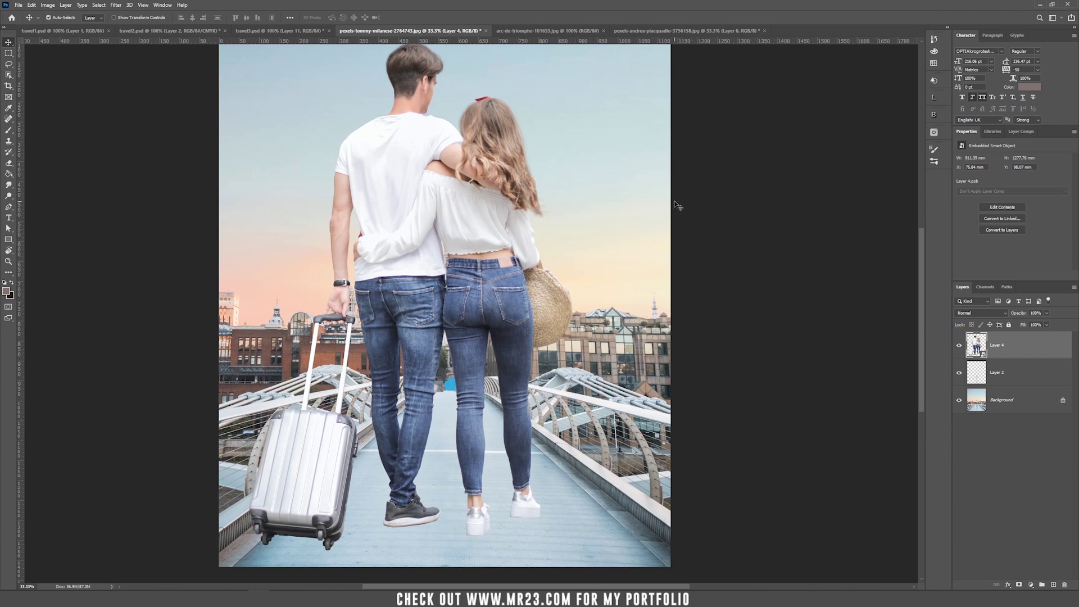
Scale the couple to 44.09% and stand them on the middle of the bridge walkway, below the cathedral dome
key(ctrl+t)
drag(572, 552, 397, 276)
drag(337, 197, 420, 441)
drag(486, 290, 481, 299)
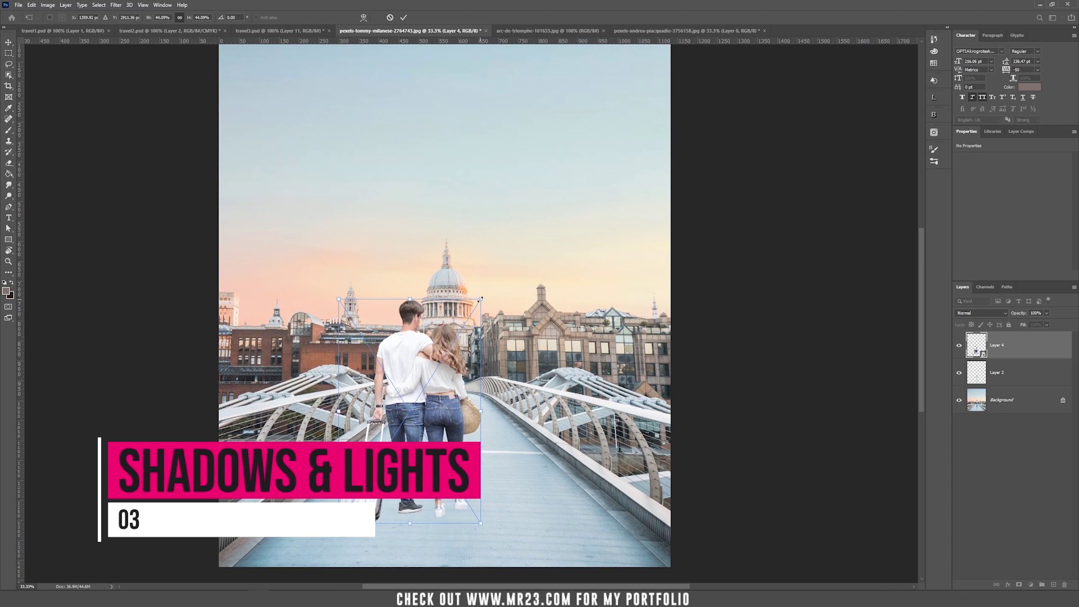
mouse_move(438, 406)
mouse_down()
mouse_move(468, 406)
mouse_move(474, 339)
mouse_move(445, 437)
mouse_move(451, 448)
mouse_move(440, 420)
mouse_up()
key(Return)
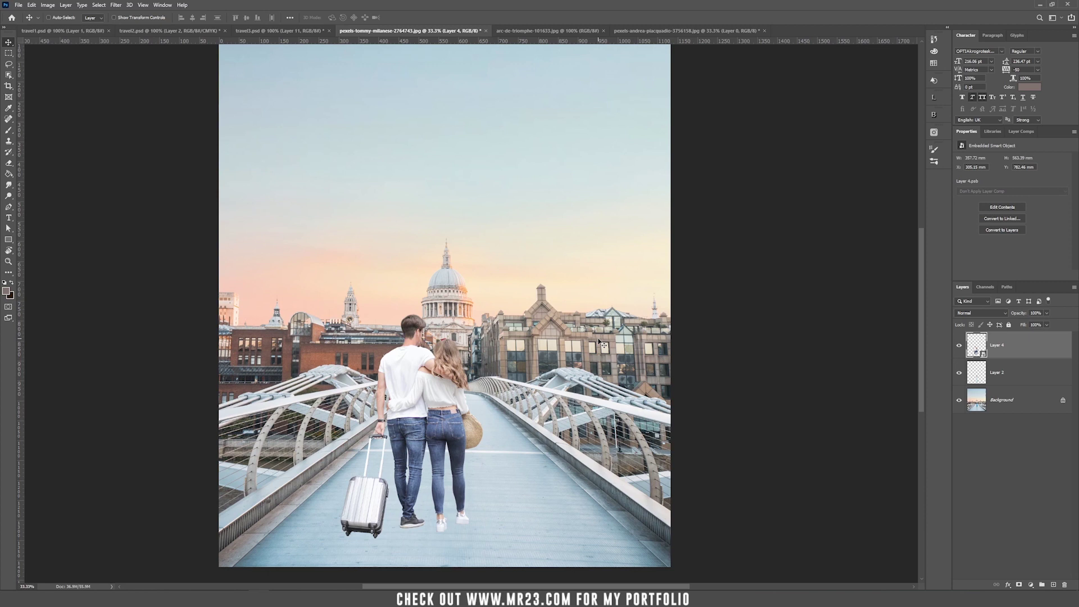
drag(383, 341, 414, 327)
Add a Curves adjustment layer above the couple's smart object
click(1032, 585)
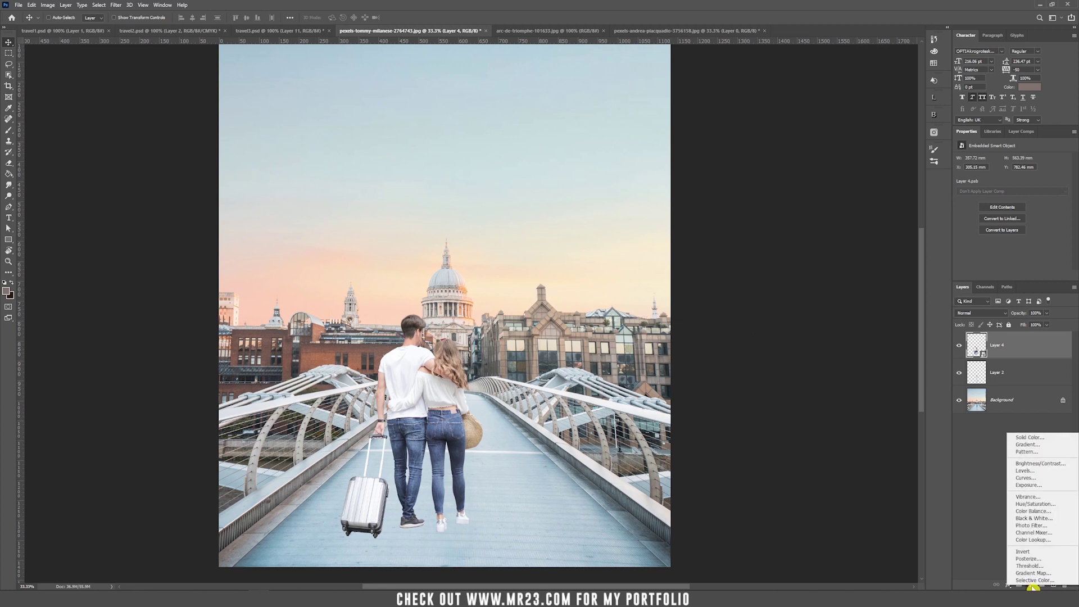
click(1047, 481)
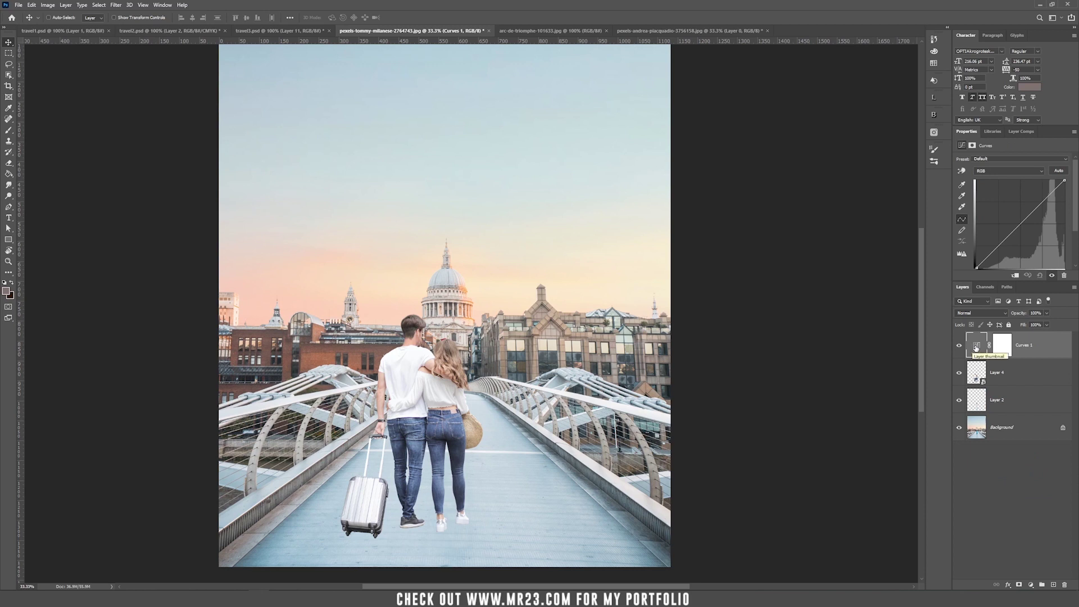
click(1008, 348)
click(977, 349)
Set the Curves target shadow colour to 131b1d and save it as the default
click(962, 186)
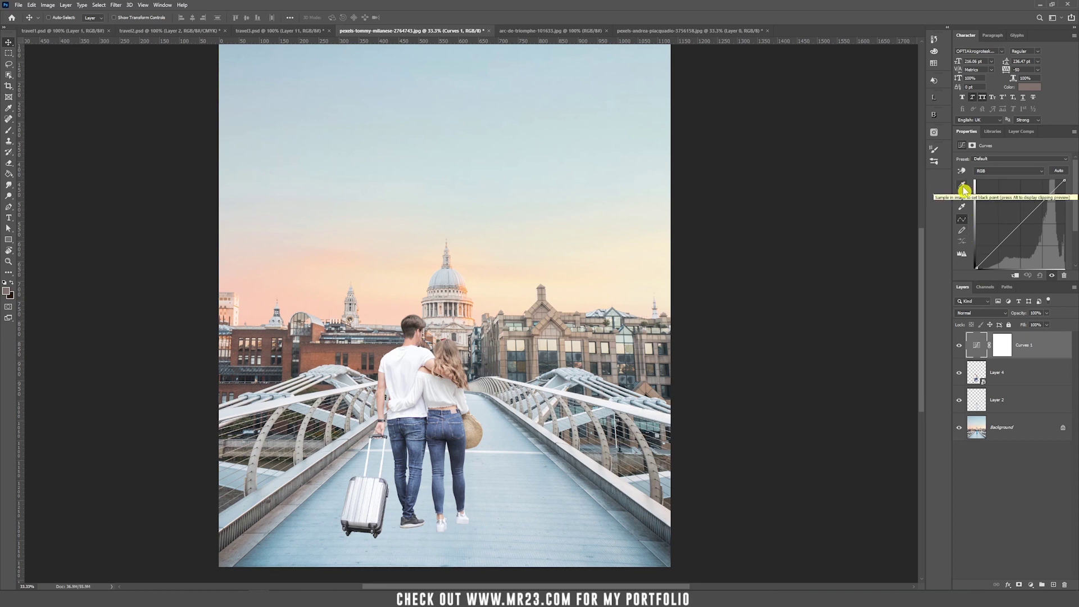
double_click(964, 190)
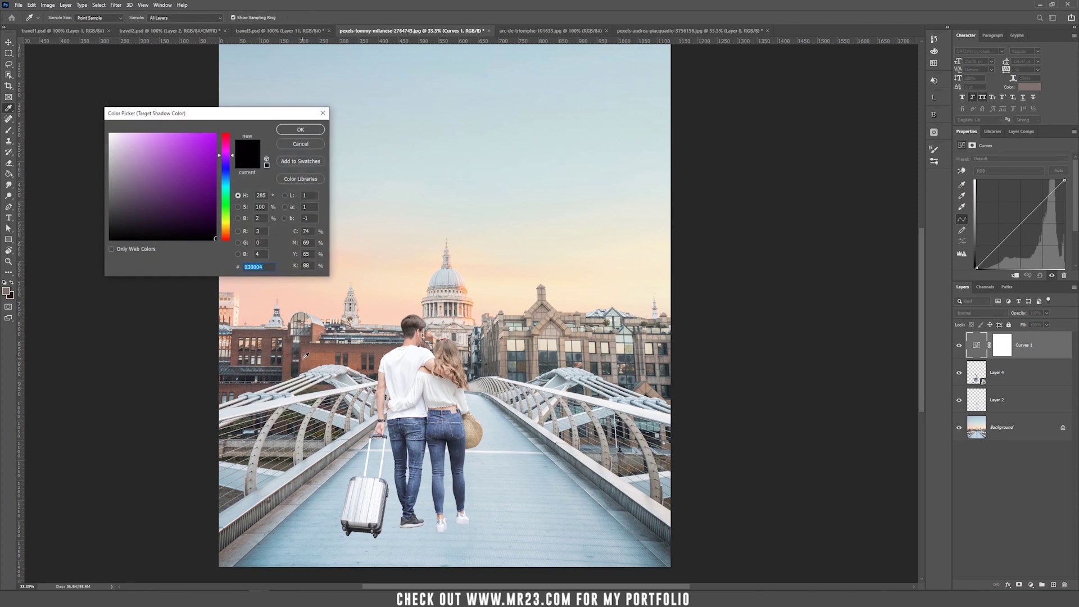
text(131b1d)
click(308, 132)
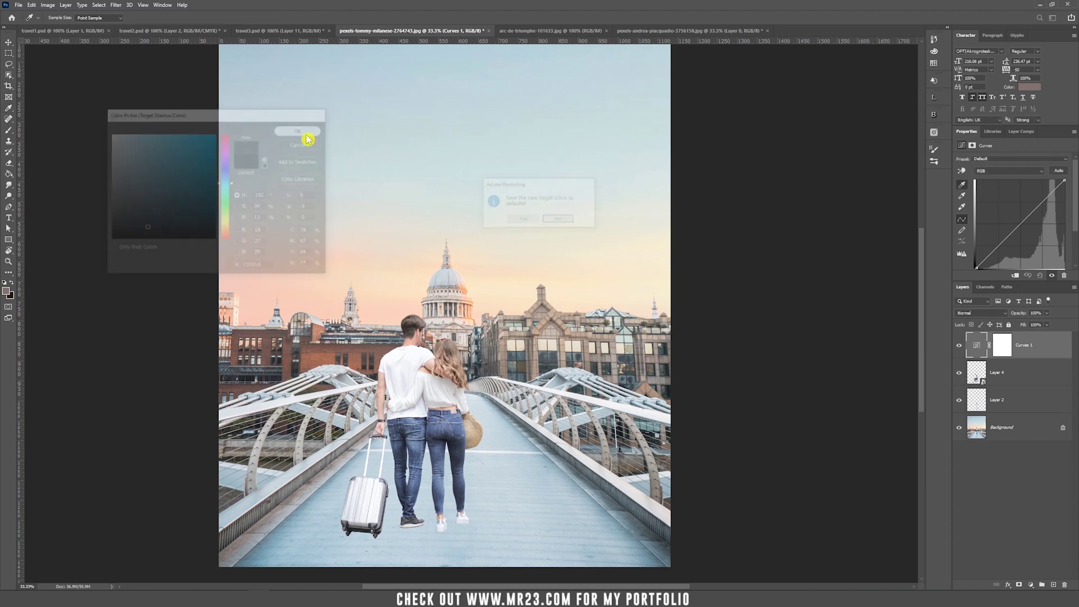
click(528, 219)
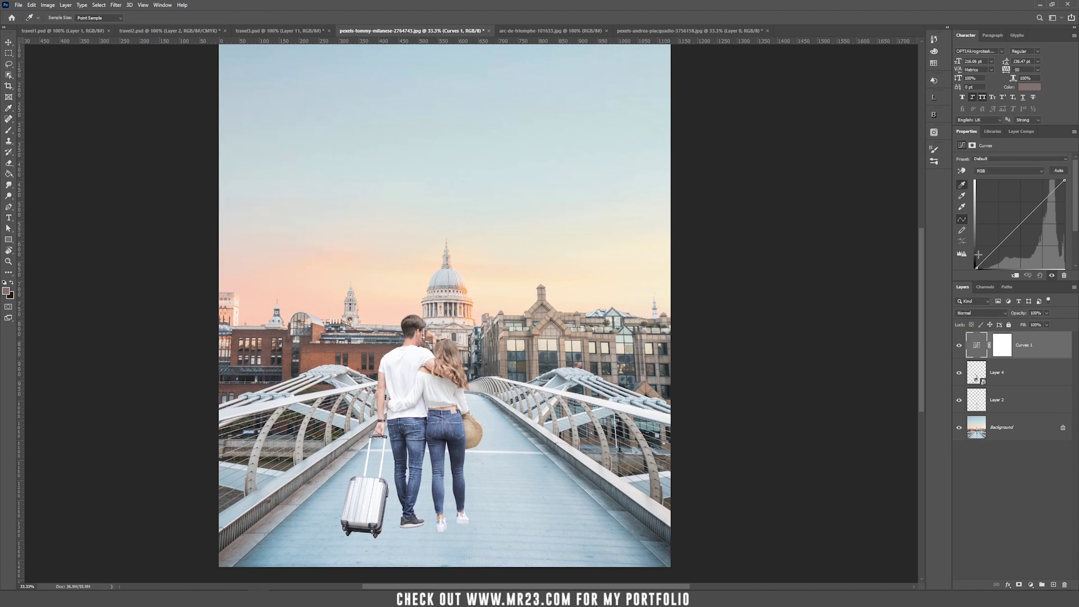
Sample the Curves target highlight colour from the light bridge railing, save it as default, and clip the adjustment to the couple
double_click(963, 208)
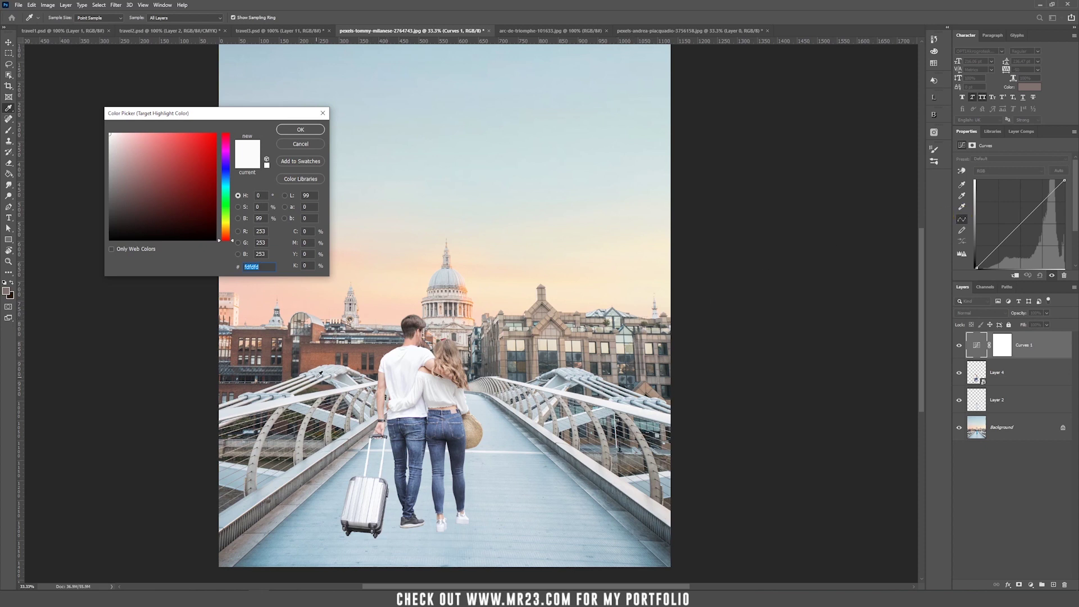
click(307, 392)
click(313, 132)
click(518, 220)
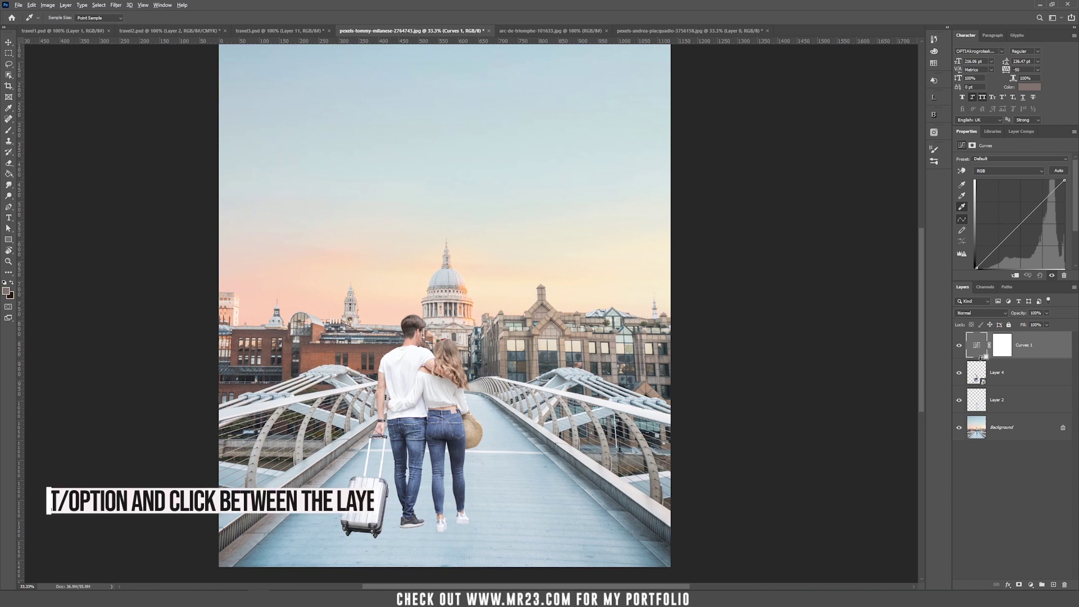
alt+click(982, 358)
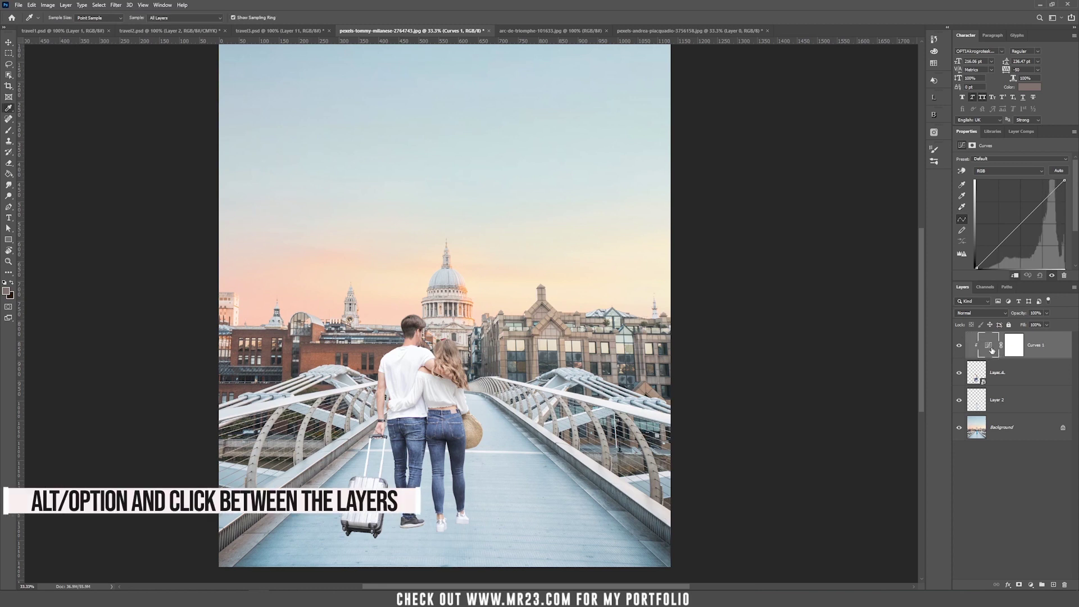
key(v)
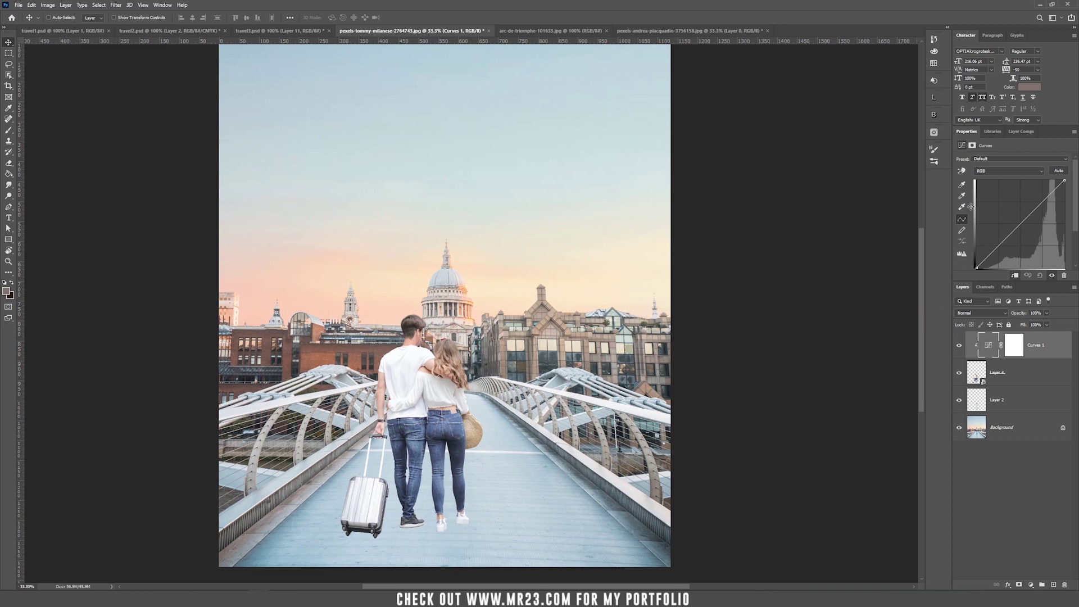
Set the Curves black point on the suitcase's dark base and the white point on the man's white T-shirt
click(964, 191)
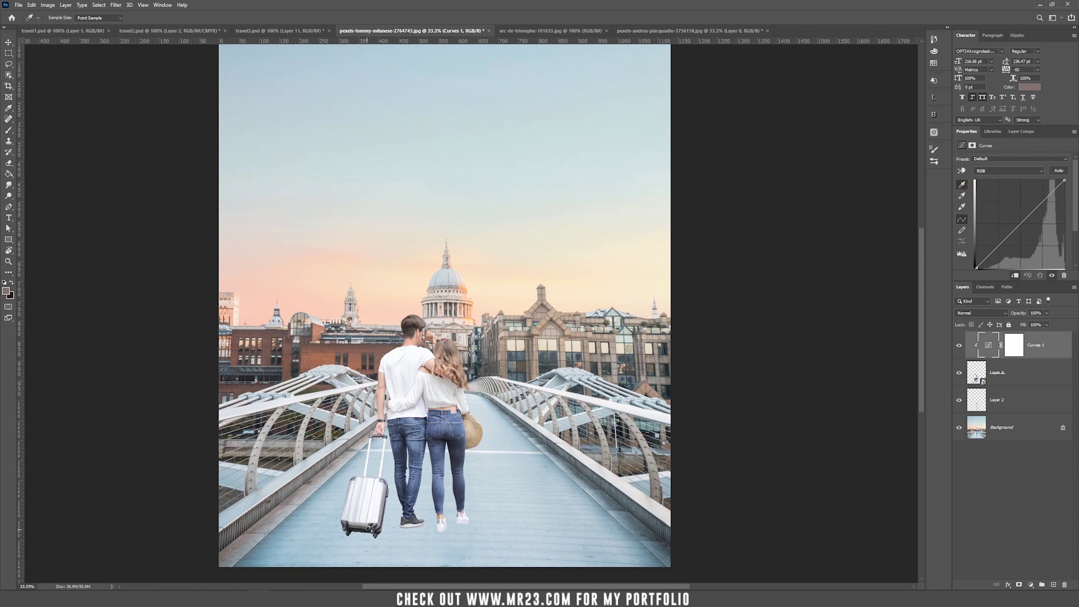
click(363, 527)
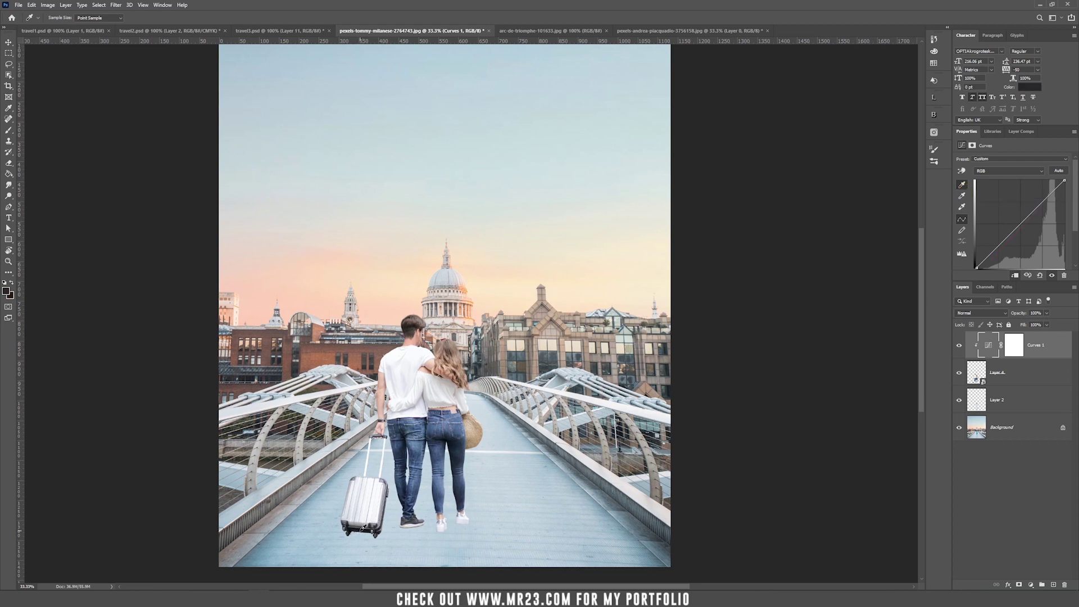
click(962, 207)
click(495, 396)
click(413, 360)
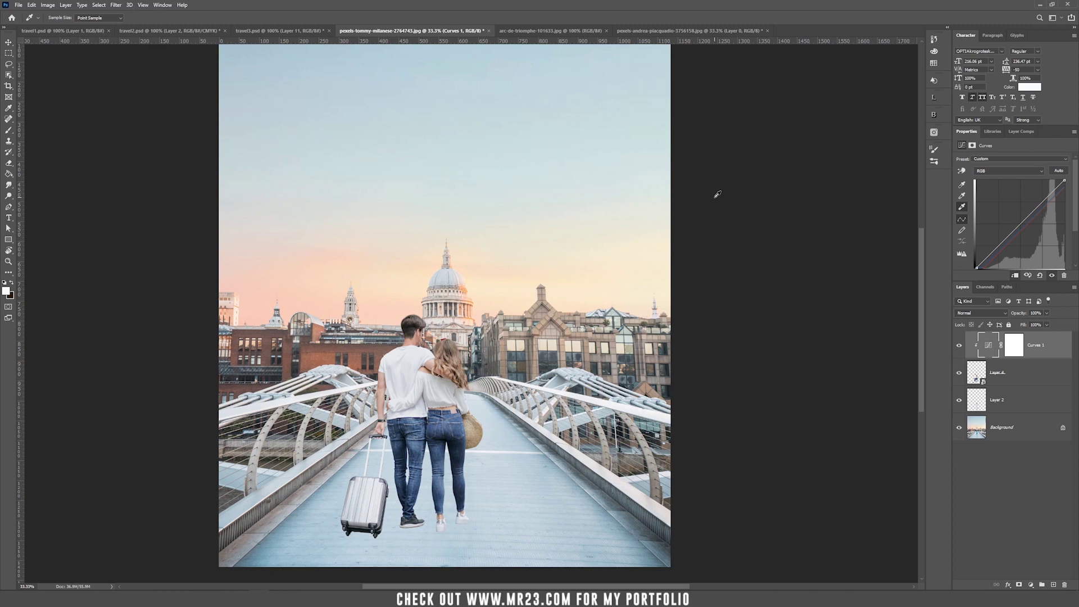
Add a second Curves adjustment clipped to the couple and pull the curve's midpoint slightly down to darken the midtones
key(v)
click(1014, 344)
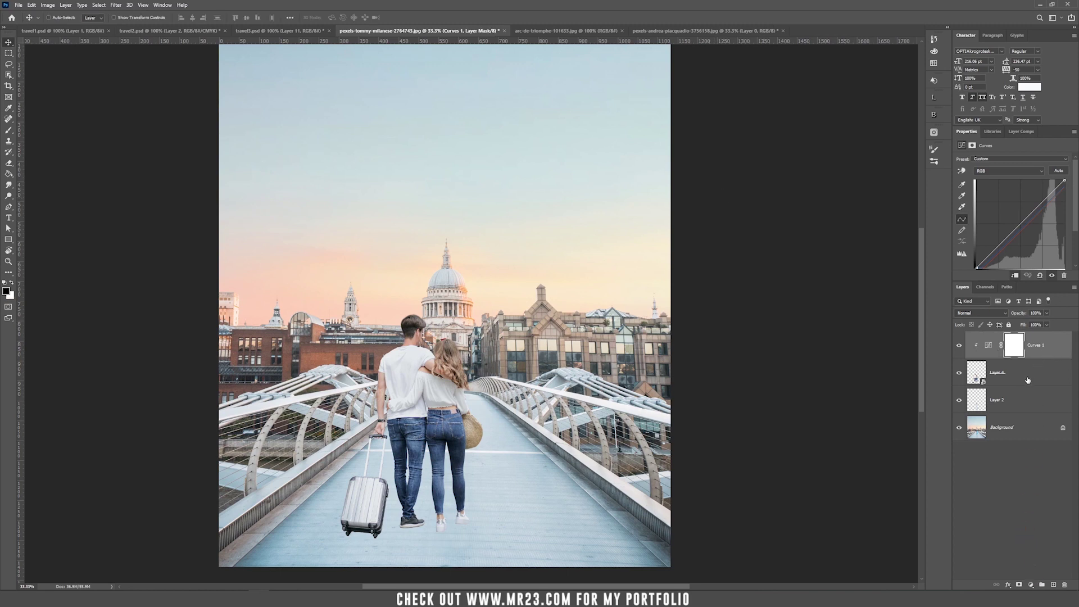
click(1031, 585)
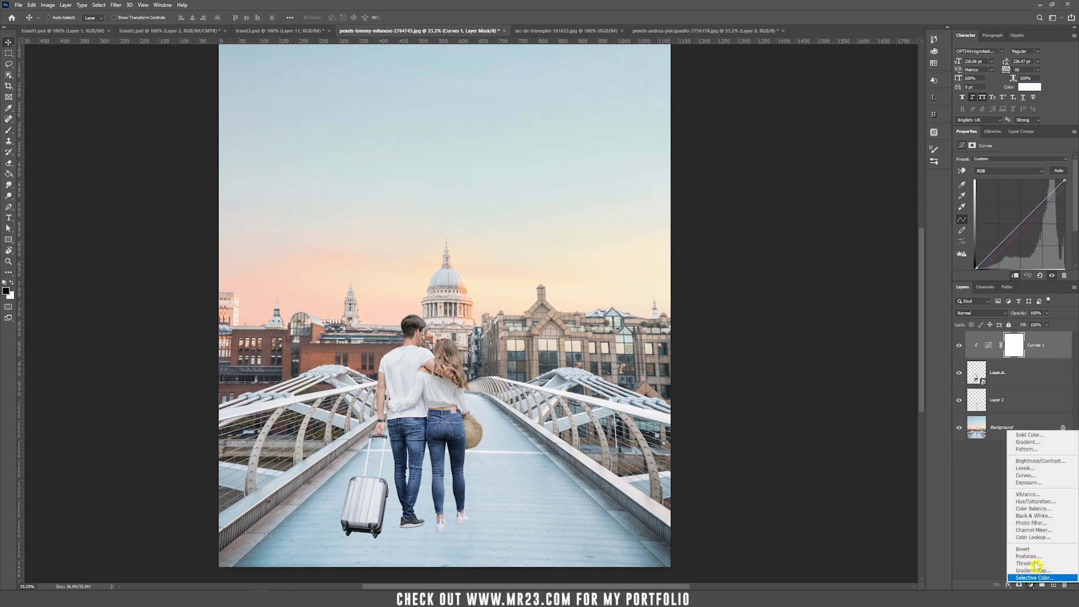
click(1049, 479)
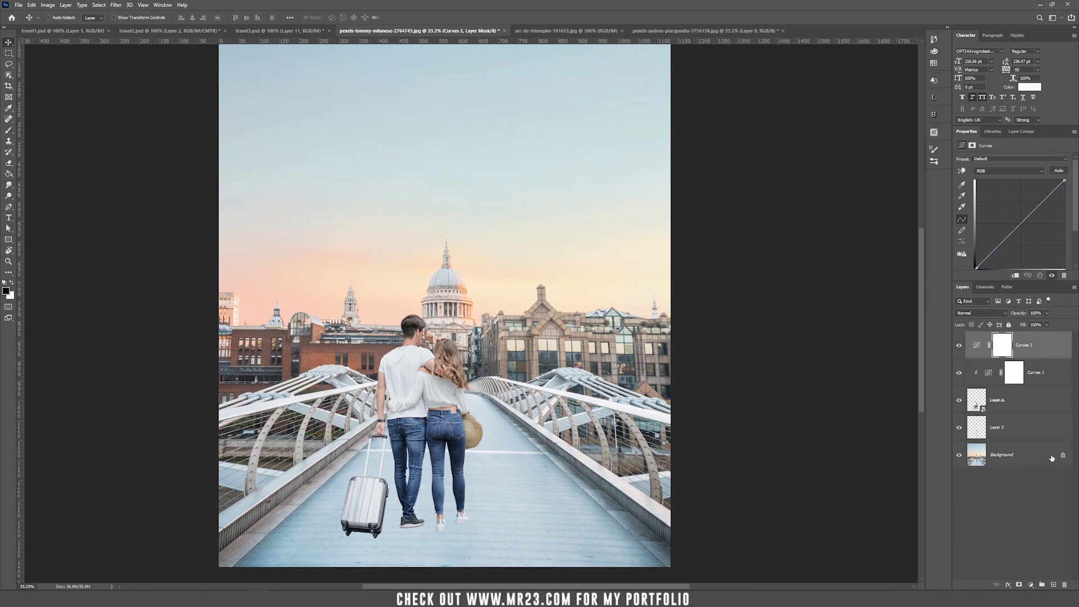
alt+click(991, 358)
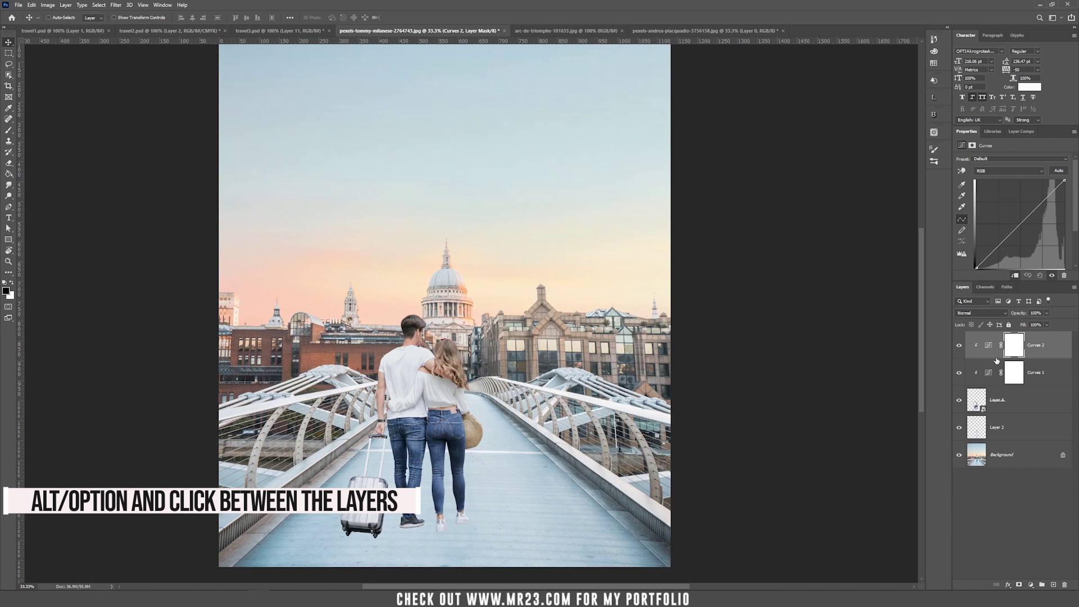
mouse_move(1017, 227)
mouse_down()
mouse_move(1026, 235)
mouse_move(1015, 234)
mouse_up()
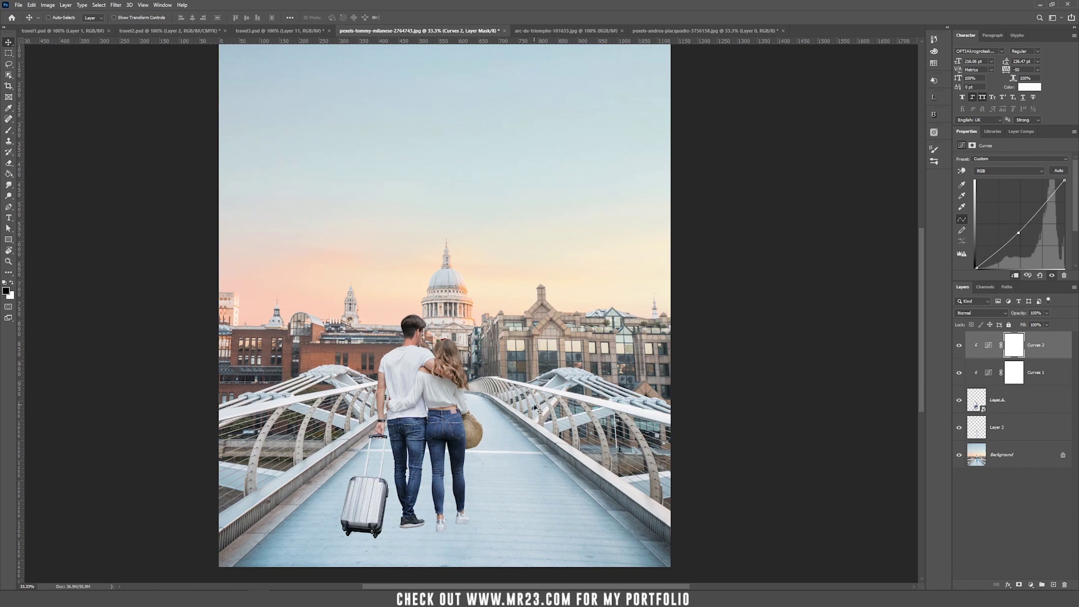
Isolate the Background layer to examine the original pedestrian's shadow on the bridge deck, and show all layers again
scroll(574, 409, up, 3)
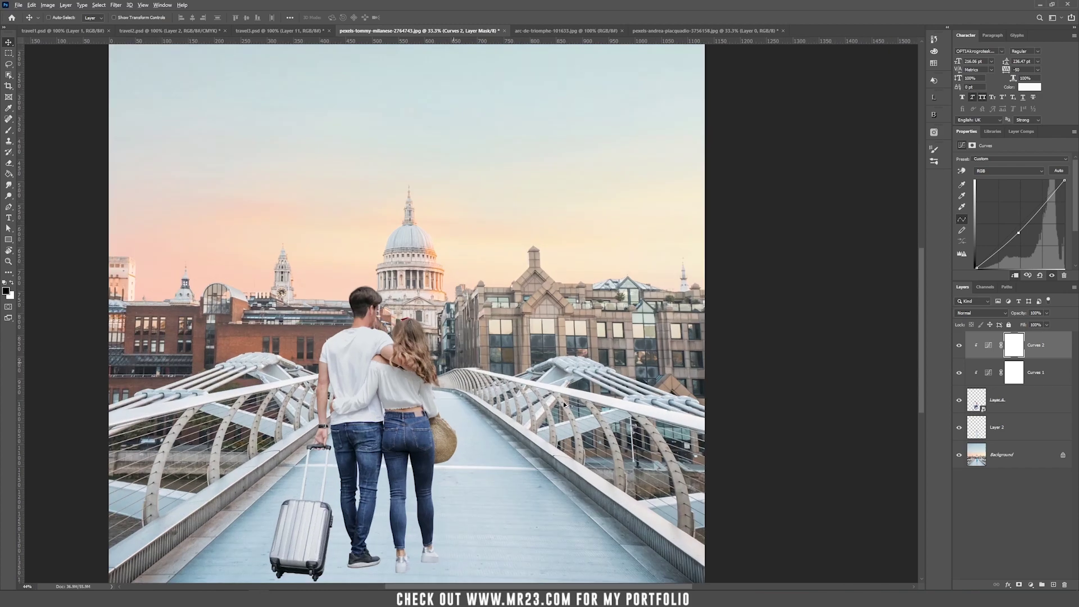
scroll(360, 444, up, 3)
drag(345, 478, 396, 113)
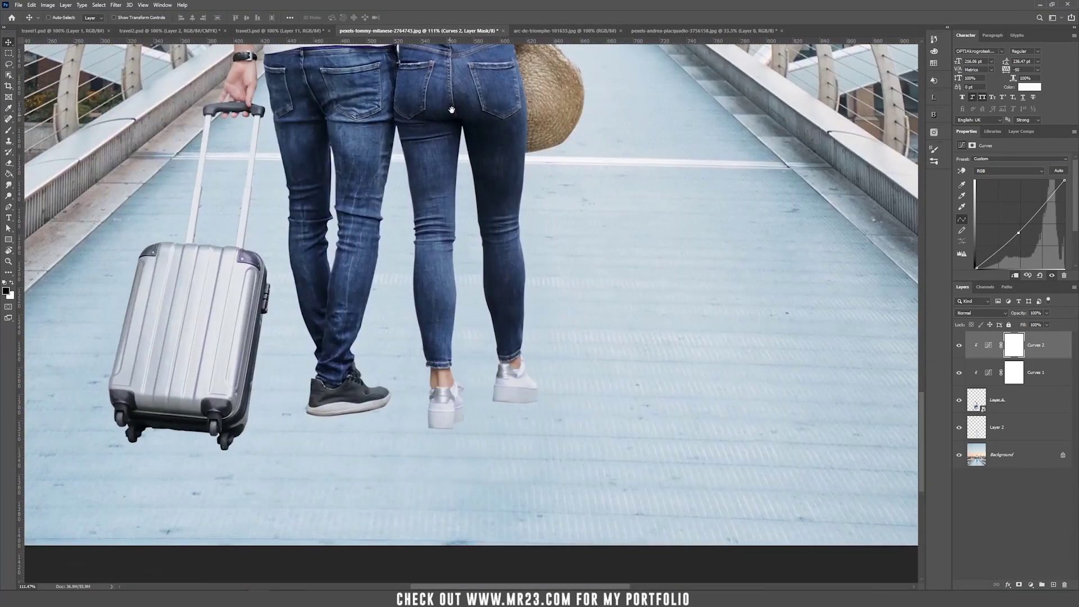
alt+click(960, 455)
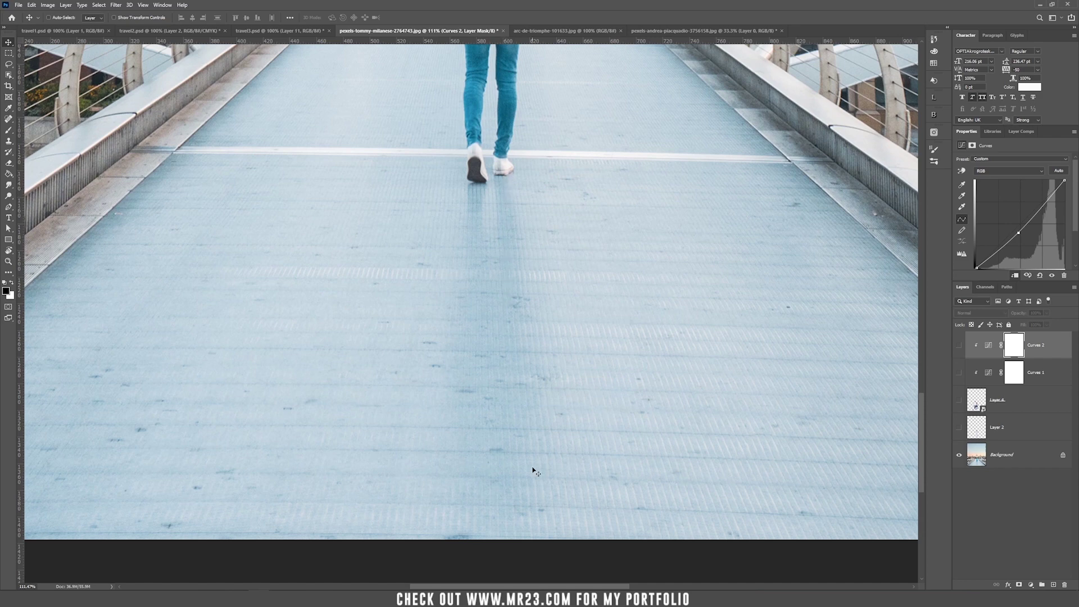
drag(960, 429, 960, 346)
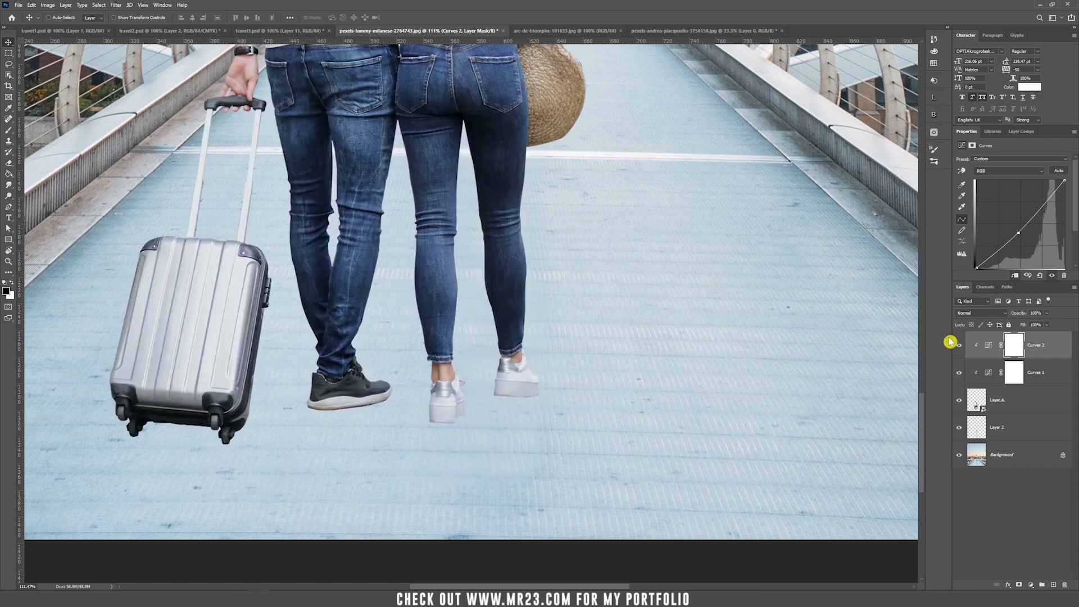
Create an empty layer beneath the couple's smart object, ready the Brush tool, and set the layer's blend mode to Multiply
click(1027, 408)
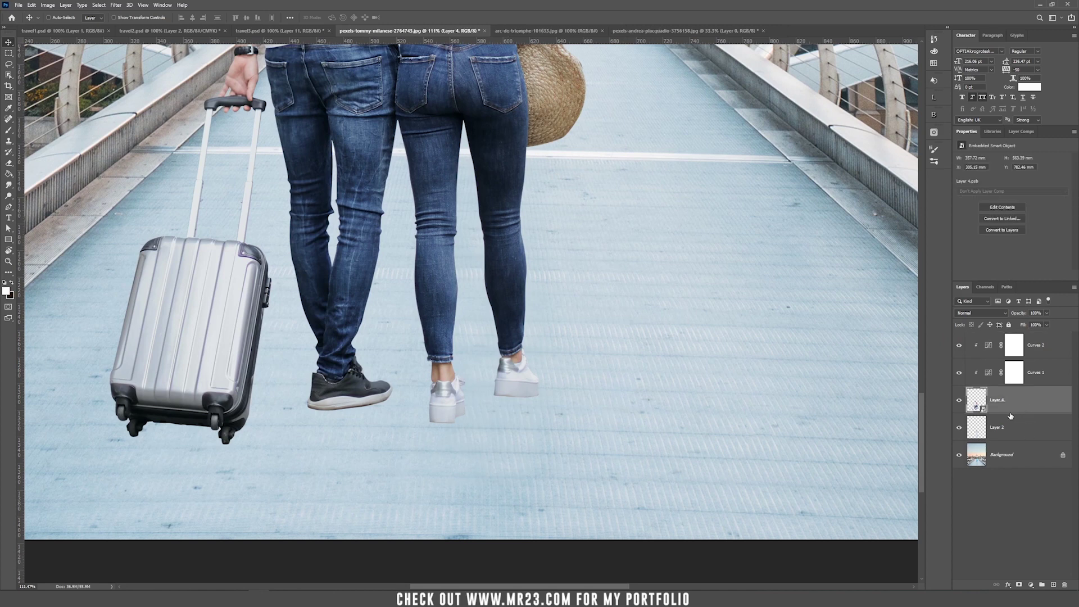
ctrl+click(1054, 585)
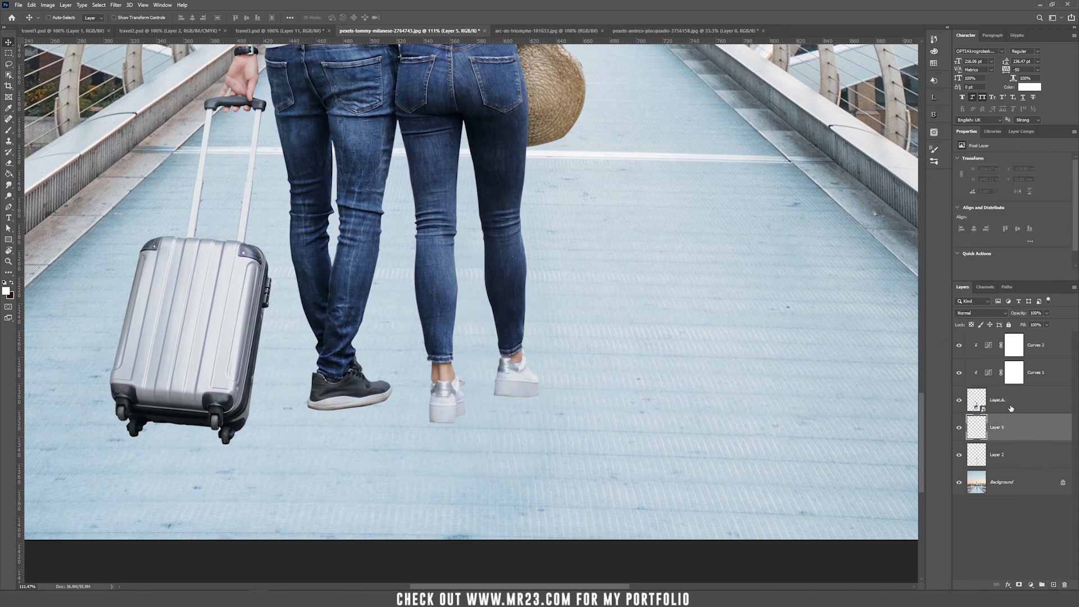
key(b)
right_click(575, 383)
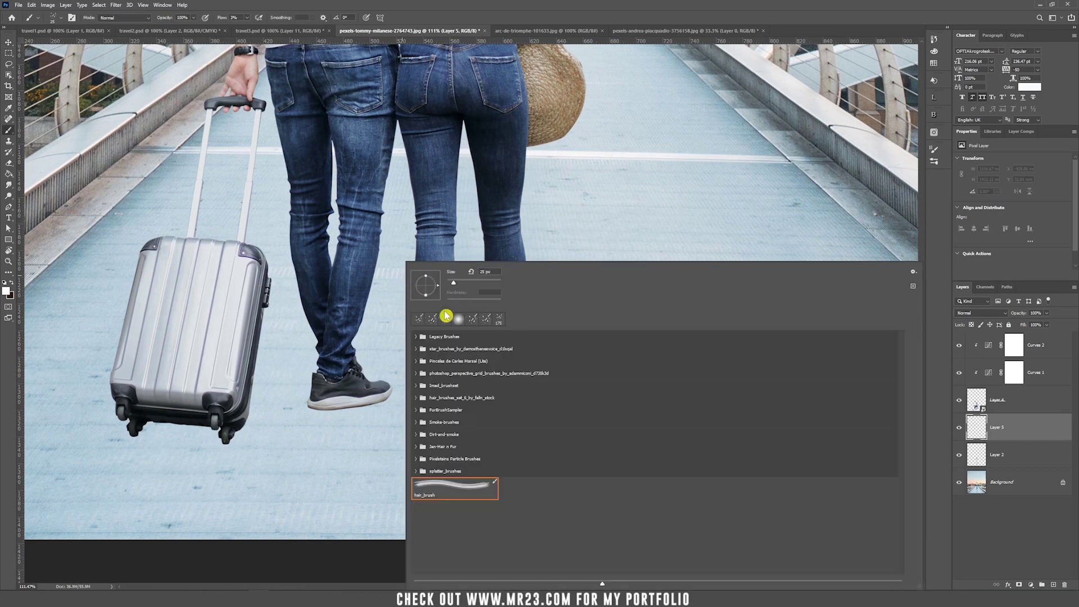
click(417, 336)
click(586, 81)
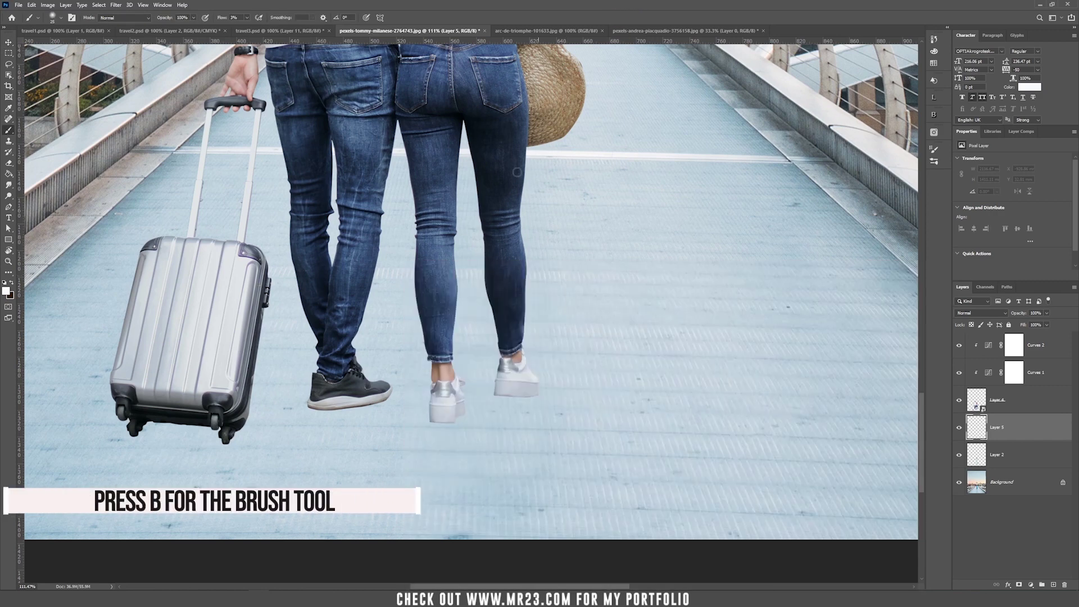
click(981, 313)
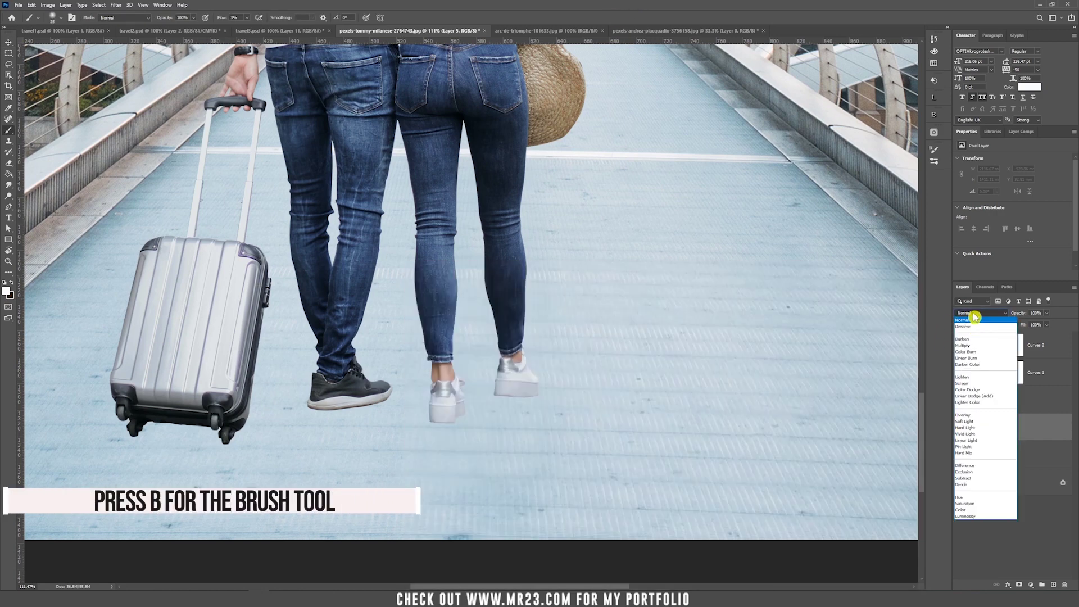
click(979, 346)
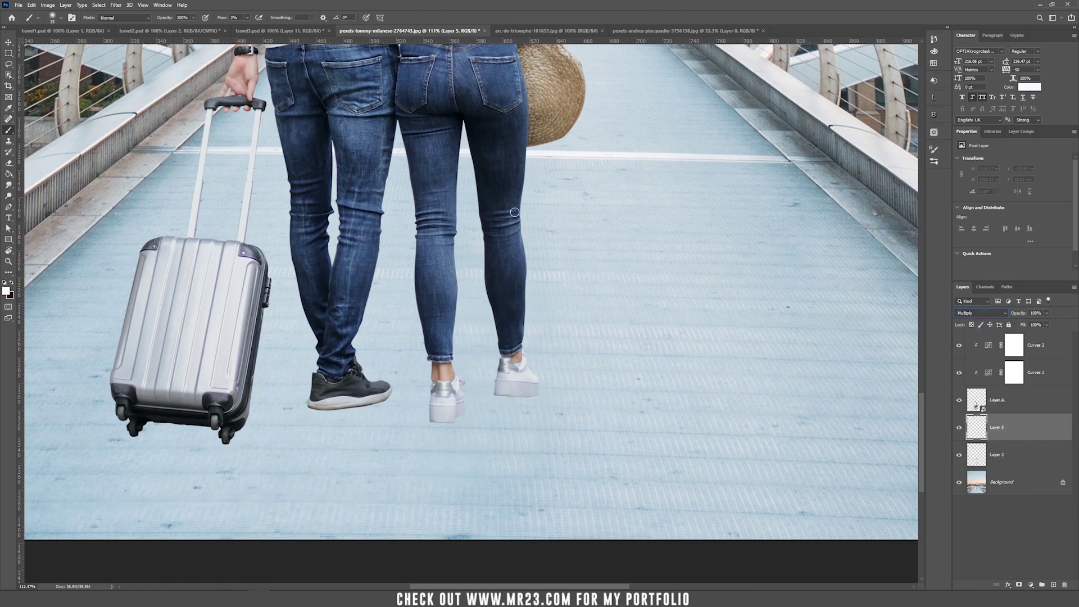
Sample a blue-grey shadow colour from the bridge and paint contact shadows beneath both people's shoes and the suitcase wheels
alt+click(796, 166)
alt+click(798, 161)
mouse_move(502, 397)
mouse_down()
mouse_move(527, 396)
mouse_move(514, 401)
mouse_up()
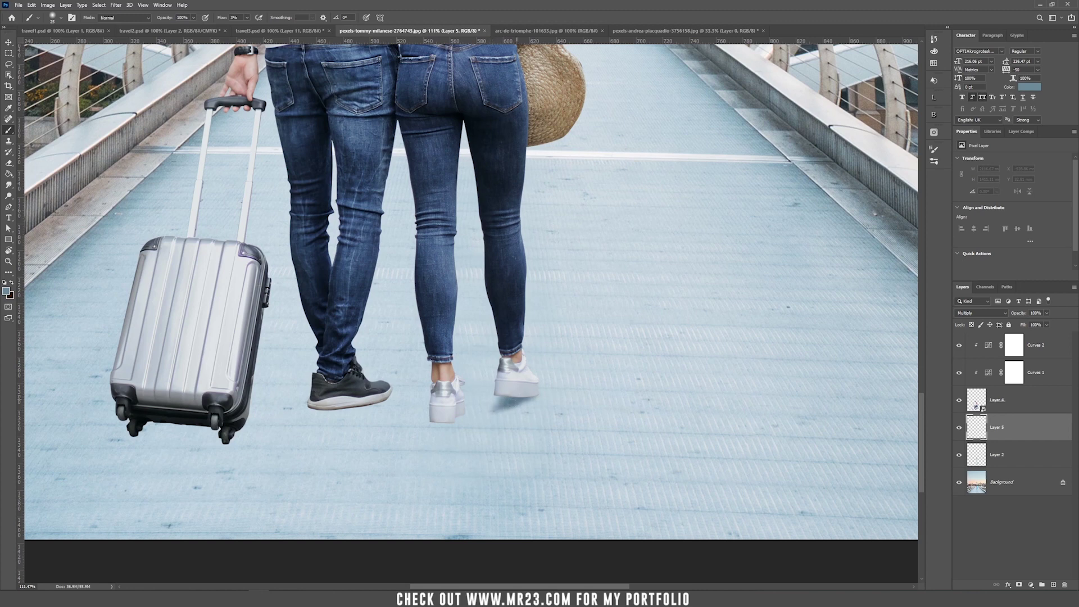
click(506, 401)
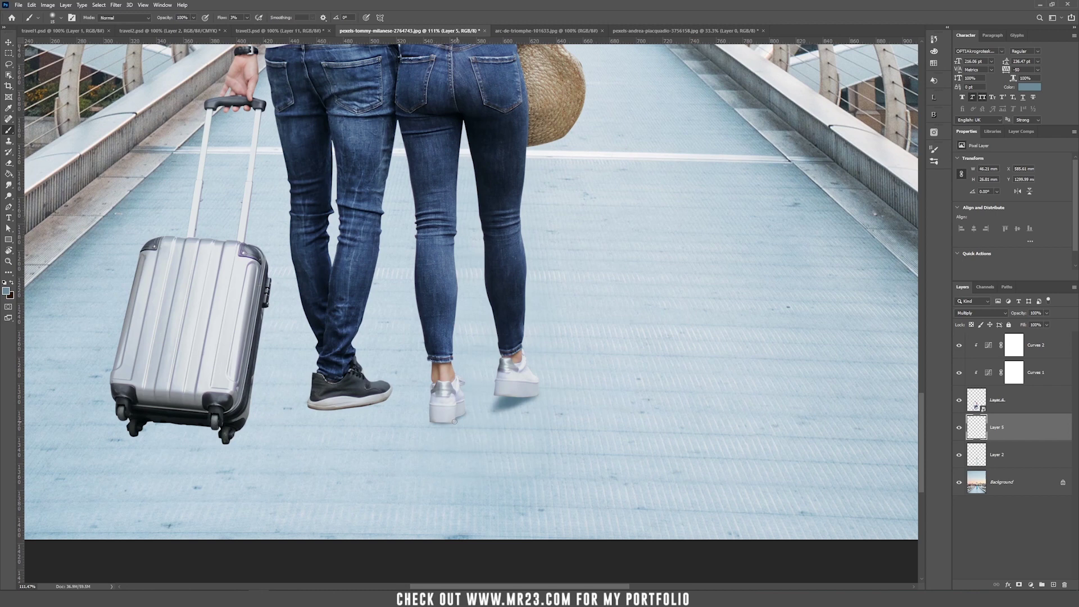
drag(385, 399, 308, 406)
mouse_move(228, 442)
mouse_down()
mouse_move(129, 436)
mouse_move(247, 447)
mouse_move(135, 431)
mouse_up()
key(v)
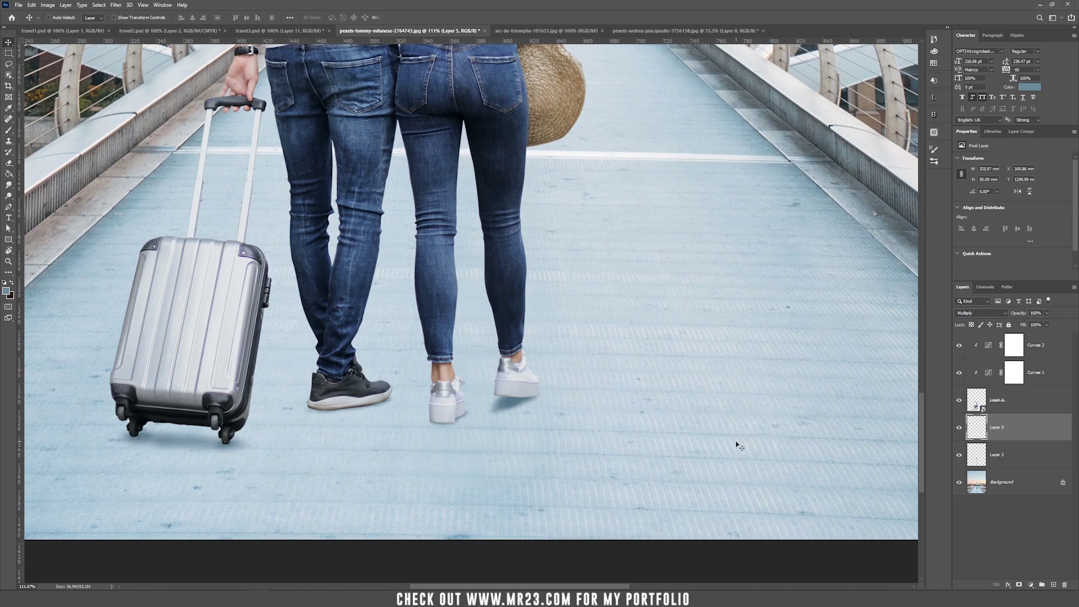
Duplicate the contact-shadow layer to strengthen the shadows and add a layer mask to the copy
key(ctrl+j)
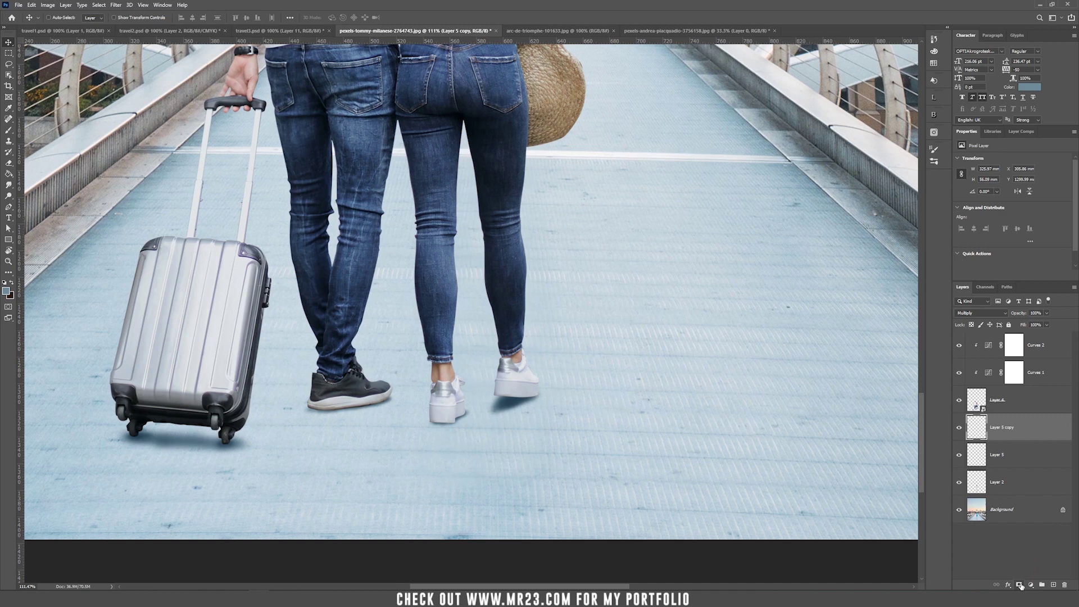
click(1020, 586)
key(b)
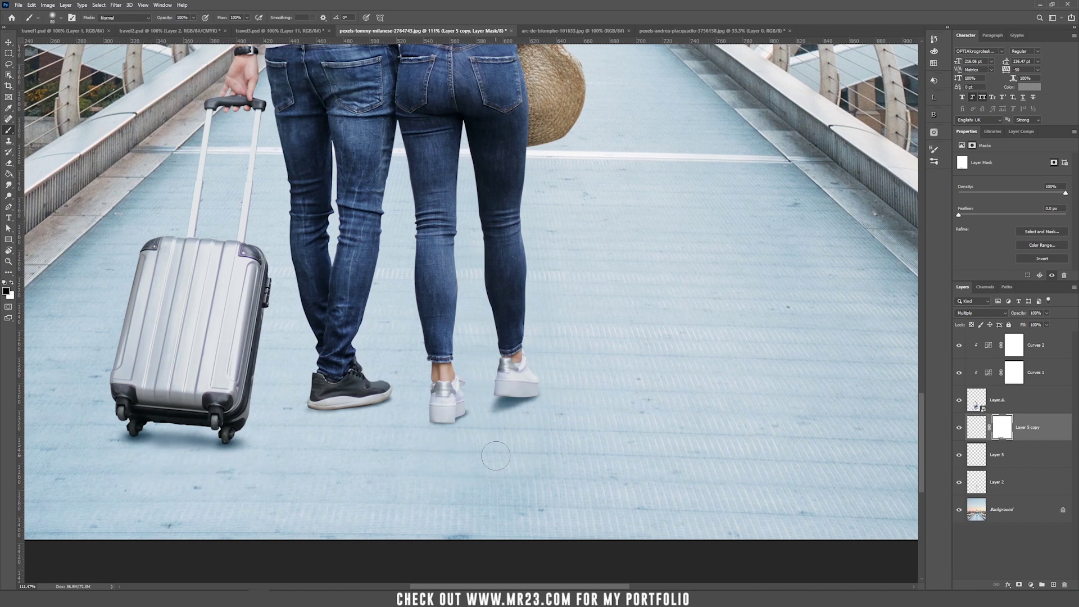
key(ctrl+minus)
key(ctrl+minus)
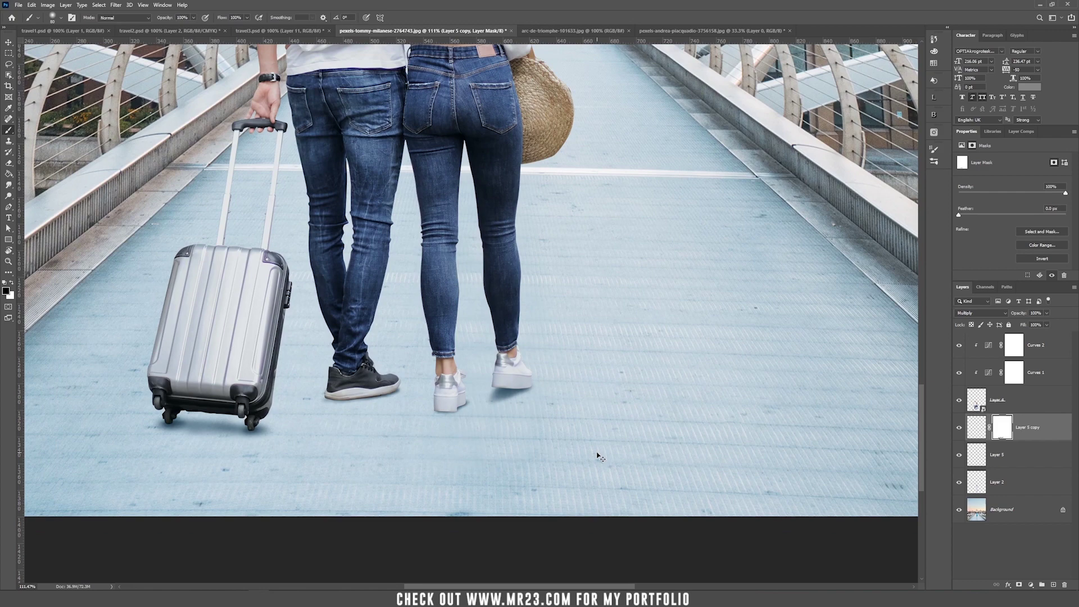
key(ctrl+minus)
key(ctrl+plus)
Load the couple's outline as a selection, fill it with the sampled blue-grey on a new layer beneath them, and deselect
key(v)
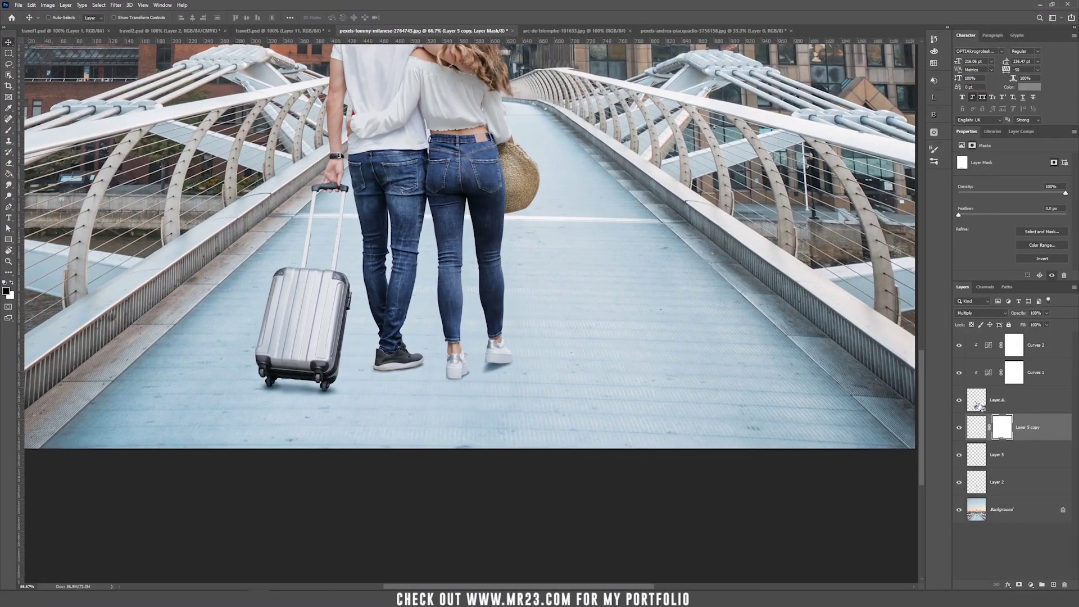
click(978, 405)
key(ctrl)
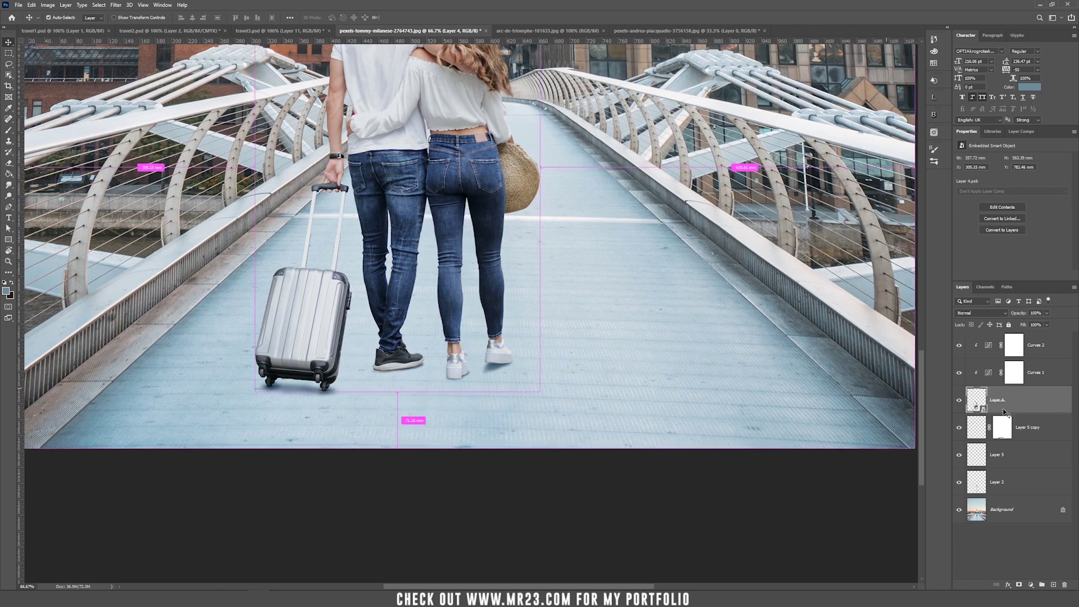
ctrl+click(979, 402)
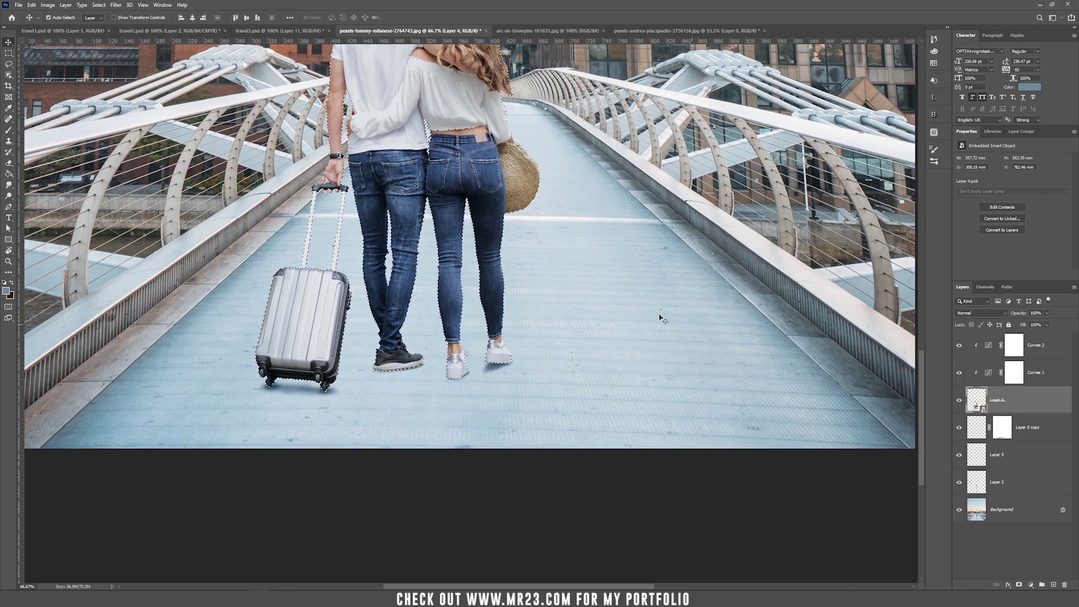
scroll(474, 157, up, 2)
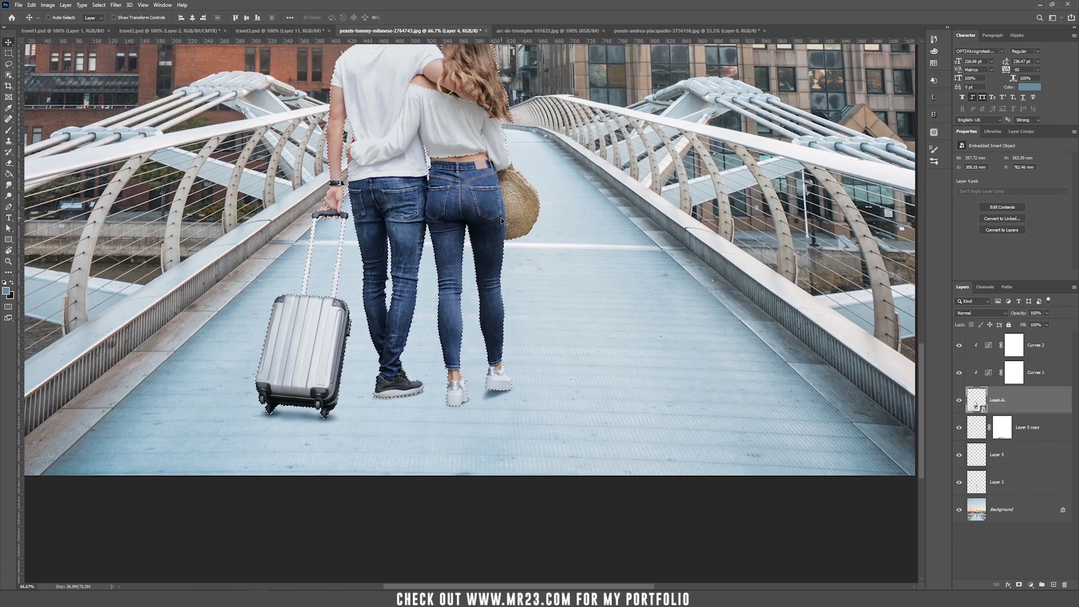
ctrl+click(1054, 586)
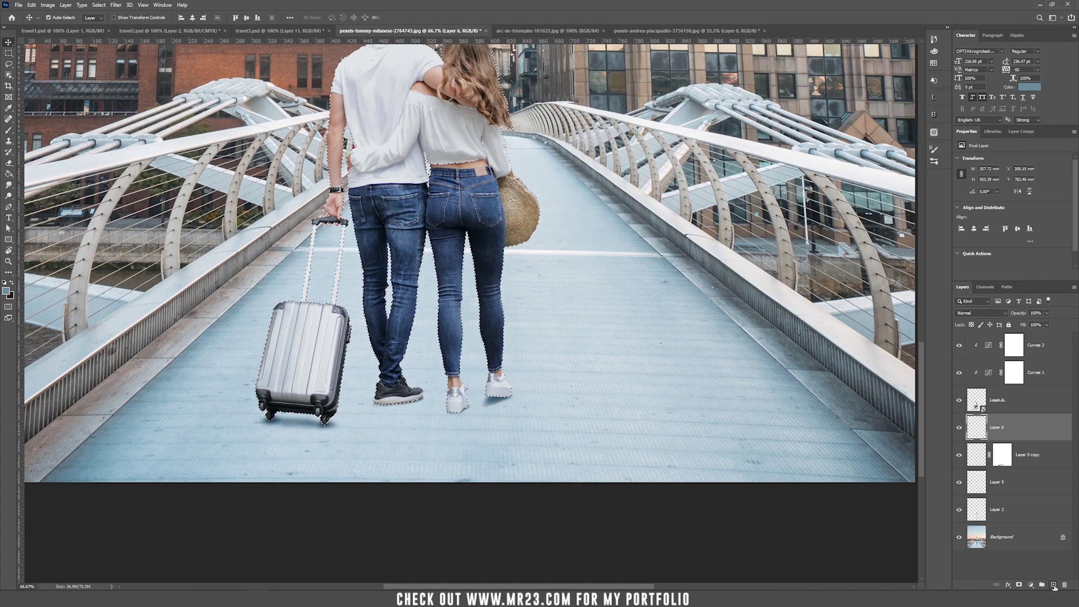
key(g)
click(458, 199)
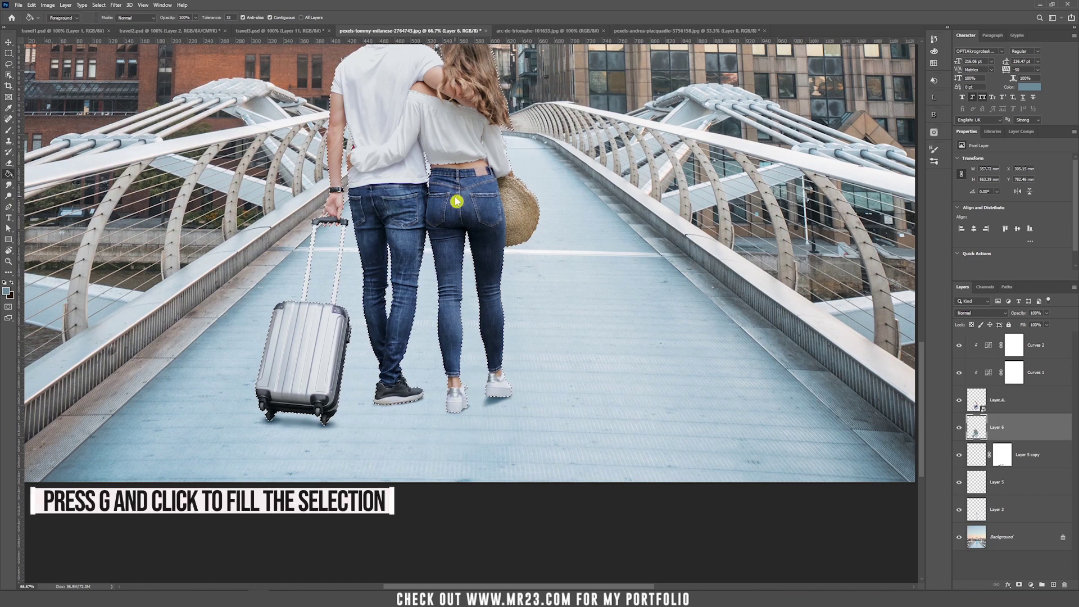
key(ctrl+d)
key(v)
drag(460, 208, 651, 258)
key(ctrl+z)
Flip the blue-grey silhouette vertically and place it directly below the couple's feet and suitcase
key(ctrl+t)
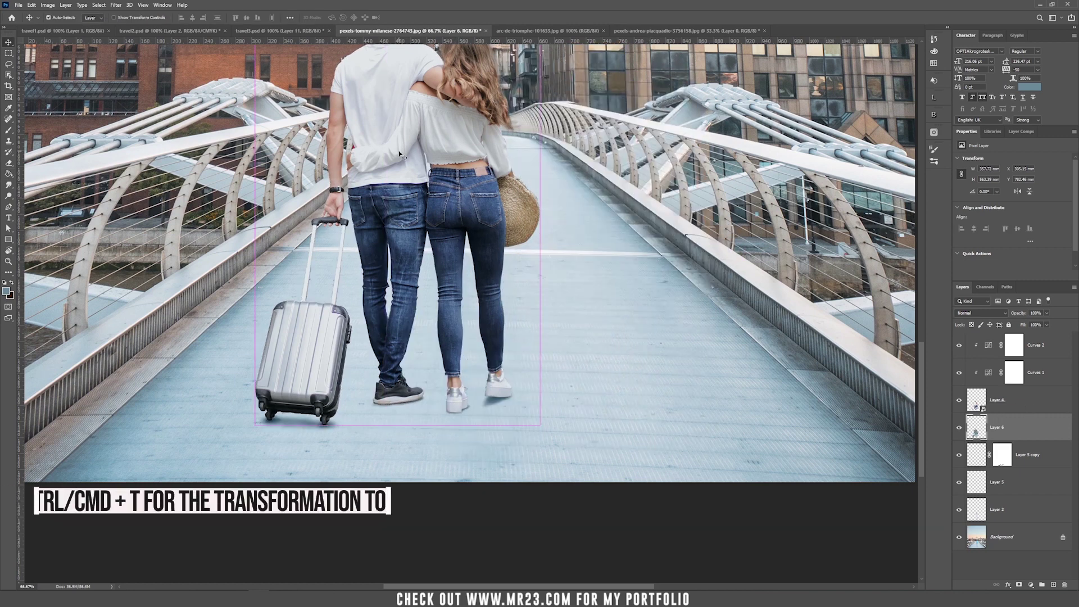
right_click(411, 155)
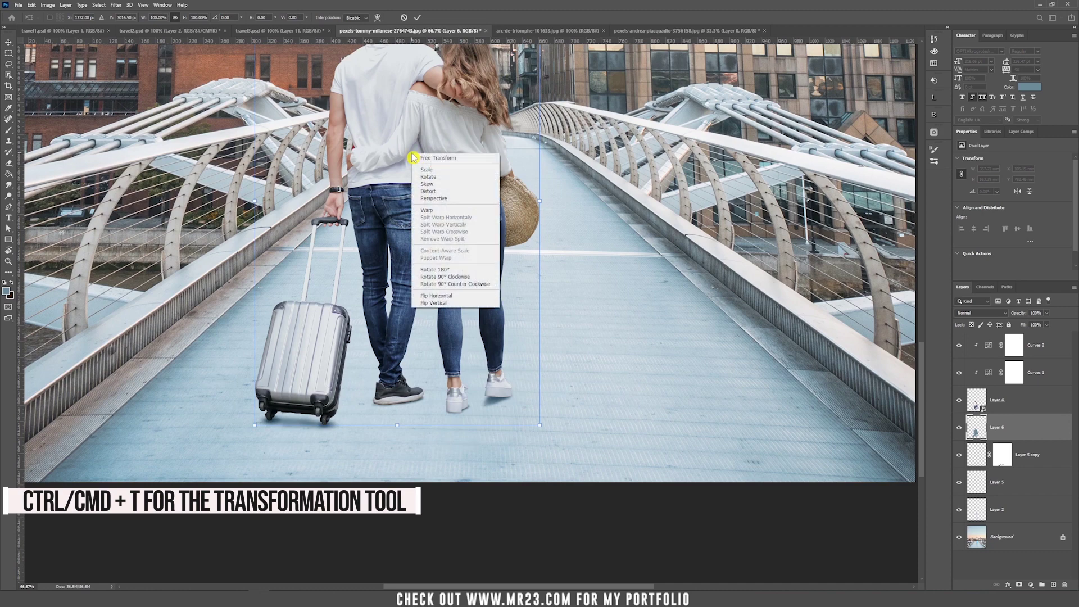
click(453, 298)
drag(428, 155, 428, 439)
drag(397, 252, 403, 330)
drag(422, 290, 415, 441)
Distort the silhouette's corners so it slants down and to the left as a cast shadow on the deck, and apply the transform
scroll(415, 440, down, 8)
mouse_move(425, 562)
mouse_down()
mouse_move(413, 578)
mouse_move(286, 538)
mouse_up()
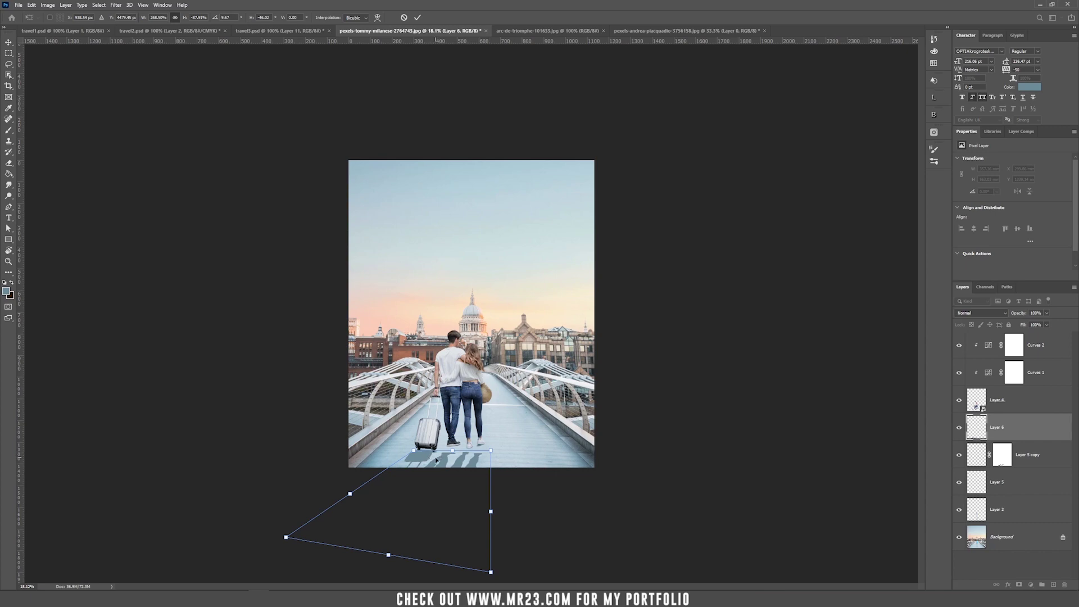
scroll(435, 457, up, 2)
drag(480, 346, 575, 99)
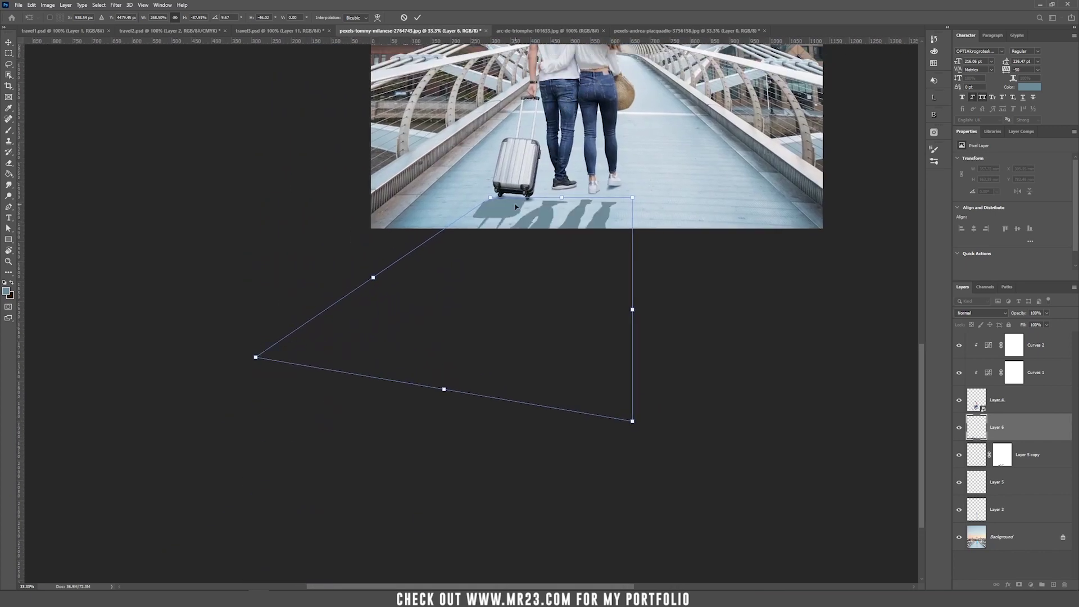
drag(490, 199, 497, 200)
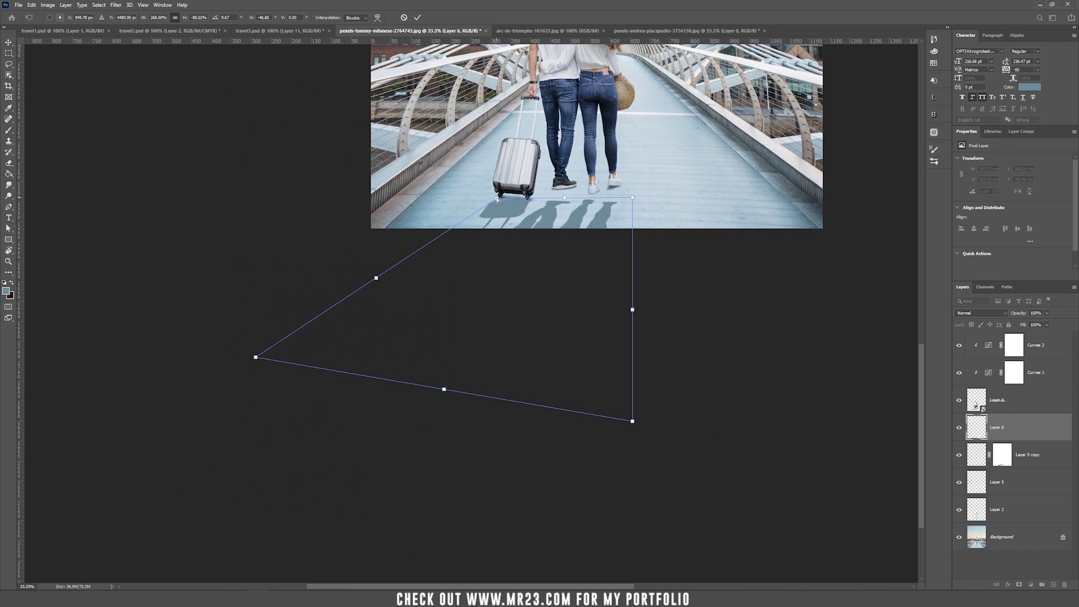
drag(633, 420, 613, 446)
drag(633, 198, 618, 205)
drag(256, 357, 190, 338)
drag(614, 447, 622, 441)
drag(619, 206, 621, 207)
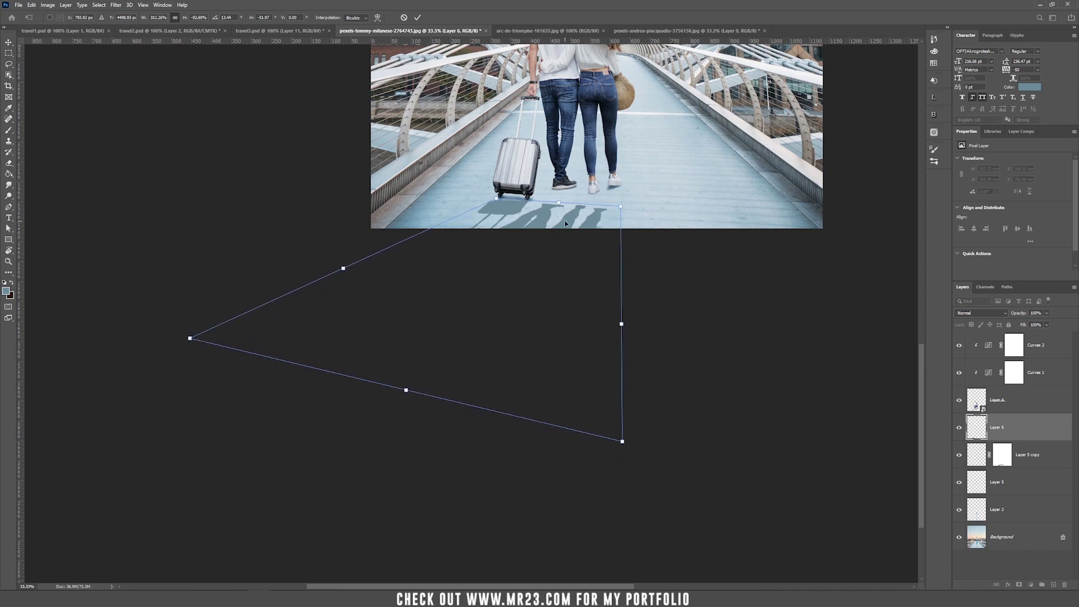
key(Return)
Start a Puppet Warp on the cast-shadow silhouette and pin the suitcase's shadow and handle in place
key(ctrl+plus)
key(ctrl+plus)
drag(427, 165, 394, 271)
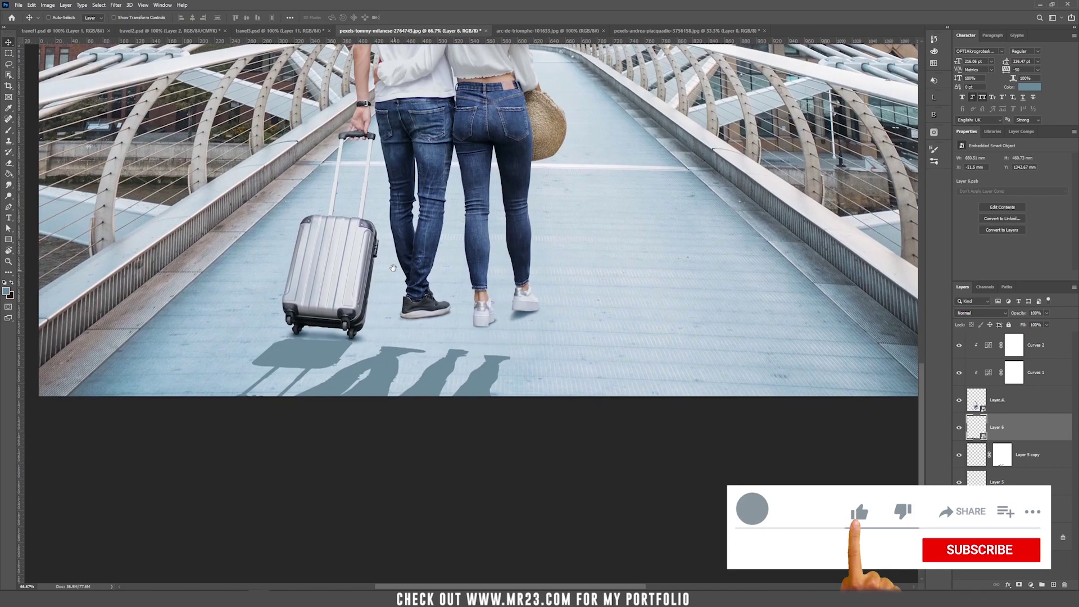
click(32, 5)
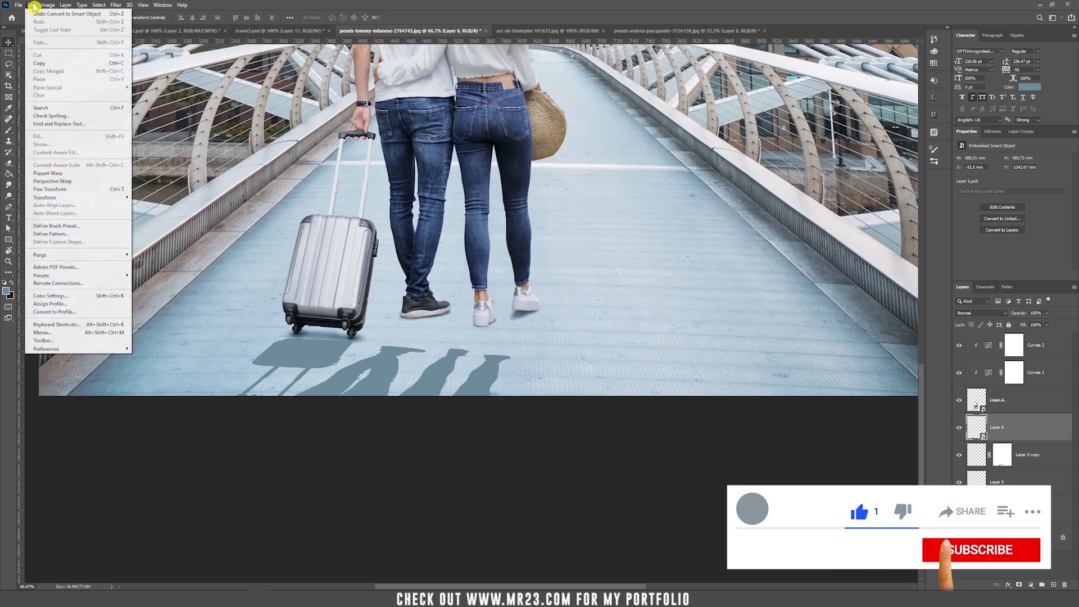
click(56, 173)
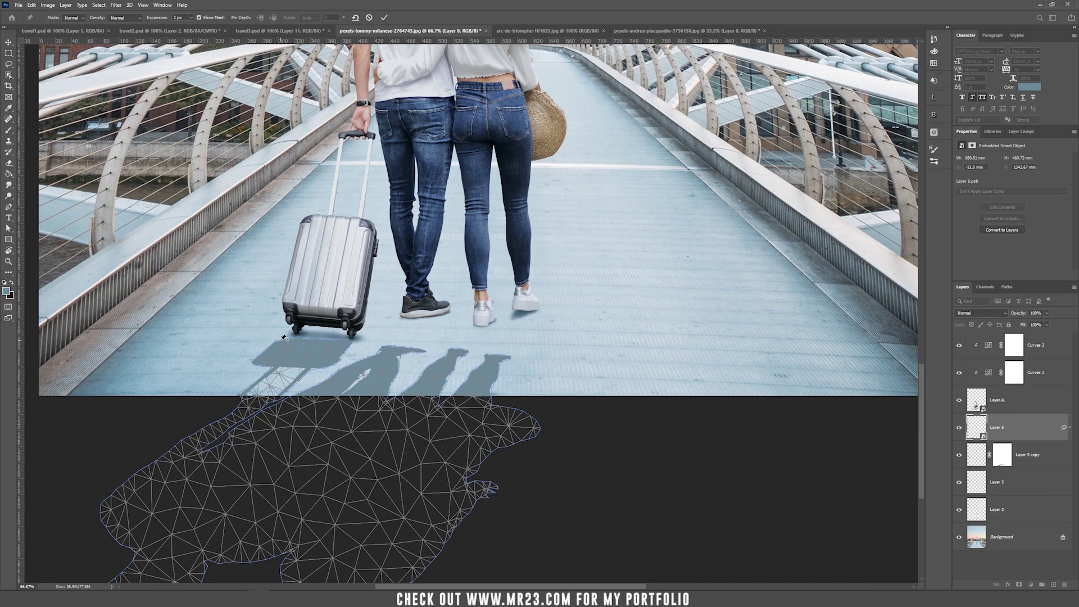
click(280, 340)
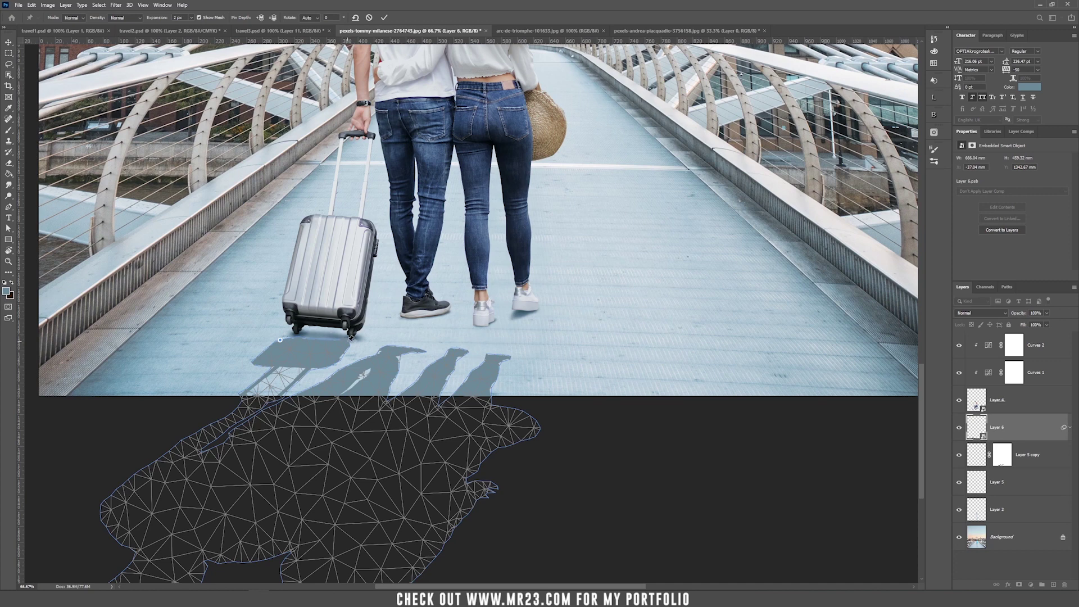
click(329, 364)
click(347, 340)
click(254, 363)
click(239, 394)
click(281, 394)
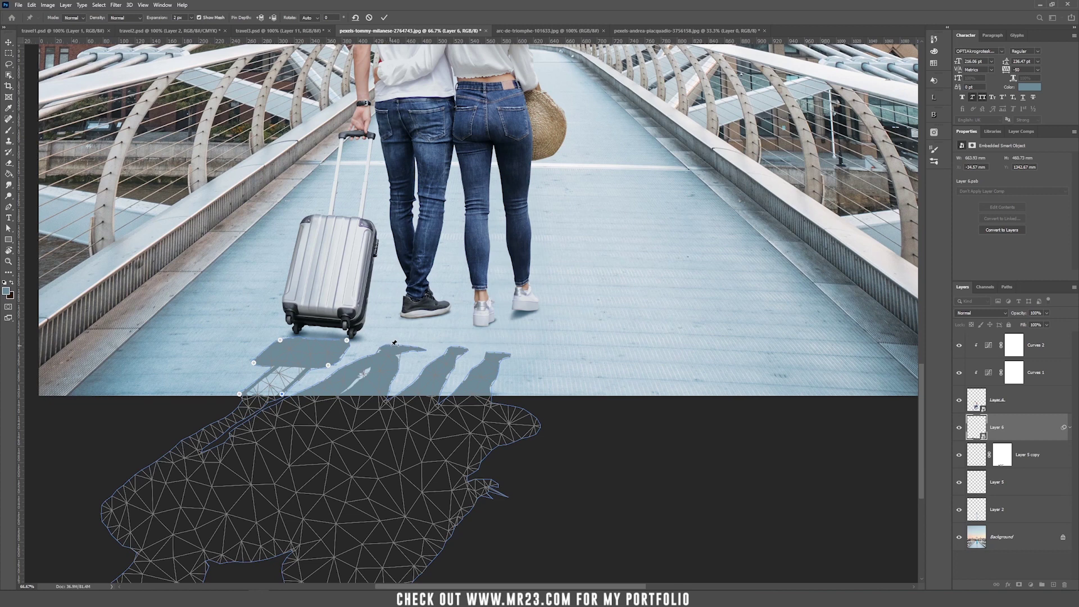
Pull the leg shadows up to meet the couple's shoes and apply the Puppet Warp
drag(399, 341, 526, 310)
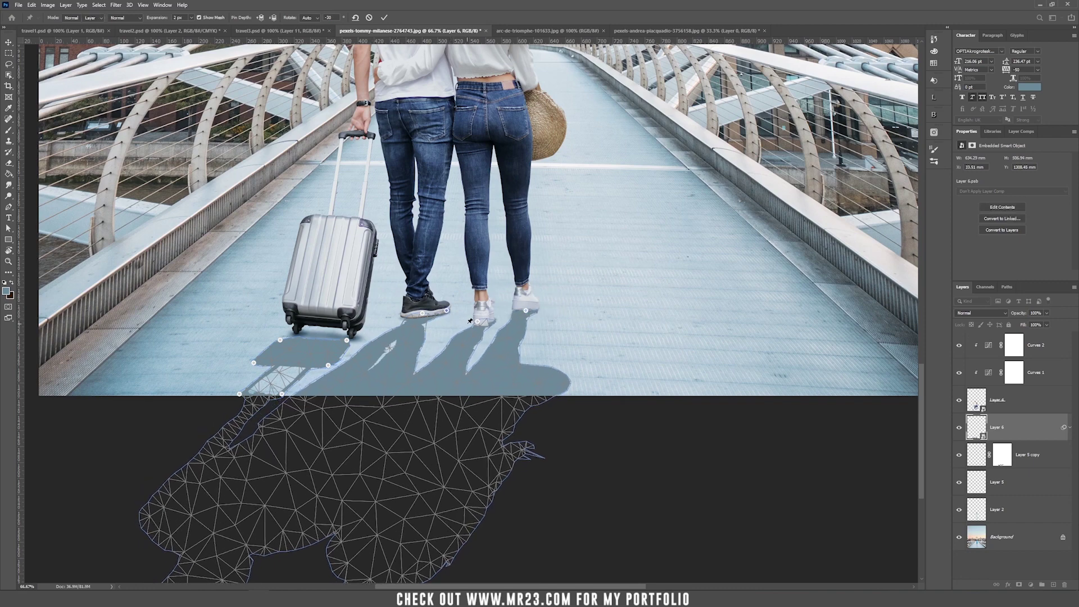
key(Return)
key(ctrl+minus)
key(ctrl+minus)
key(ctrl+minus)
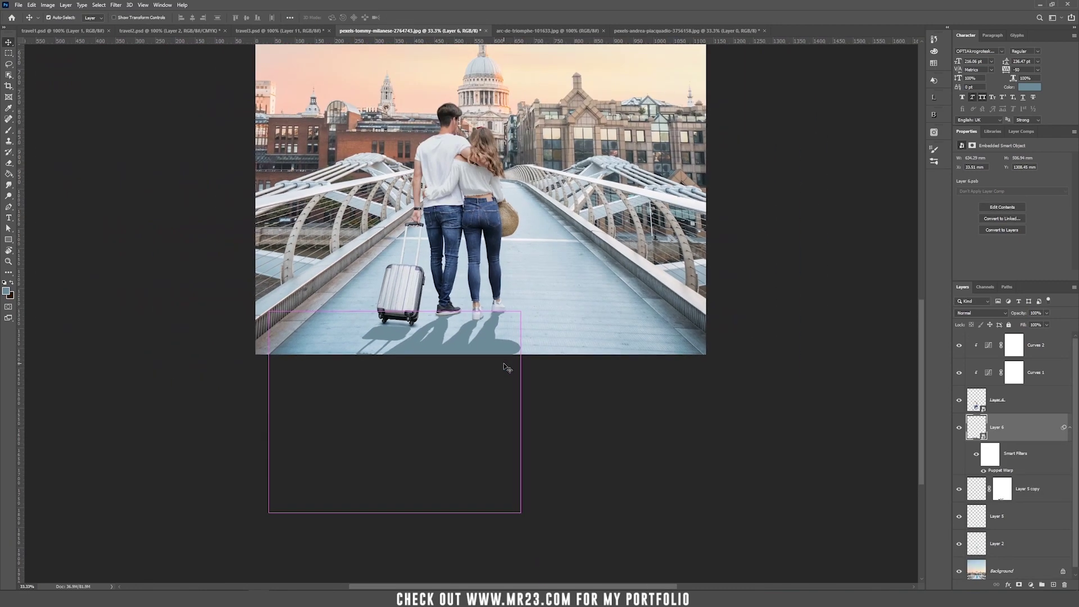
Set the cast-shadow layer's blend mode to Multiply
key(ctrl+plus)
key(ctrl+plus)
drag(490, 369, 482, 120)
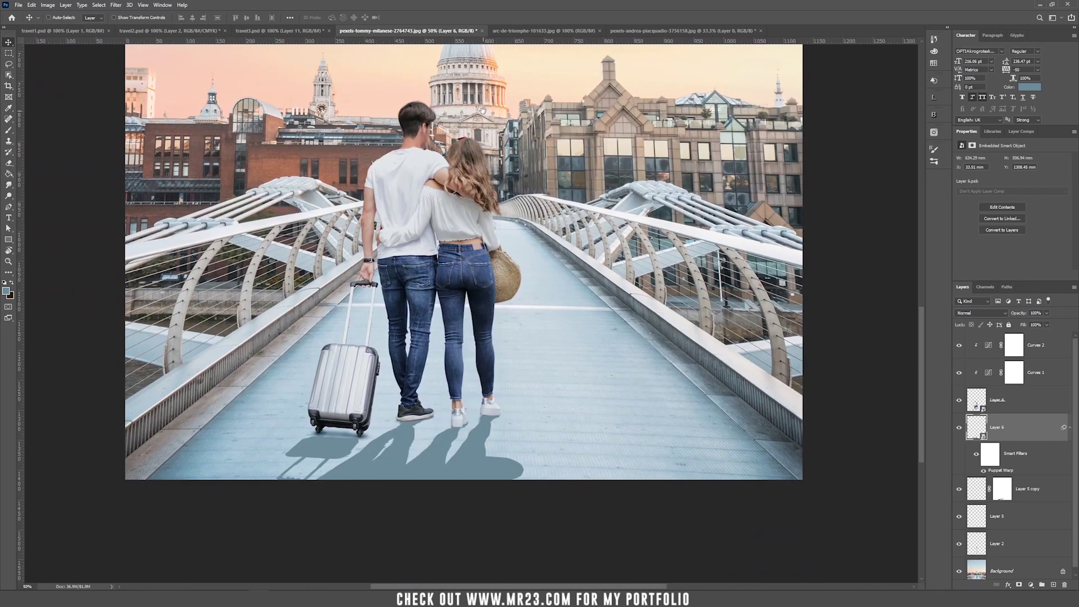
click(979, 313)
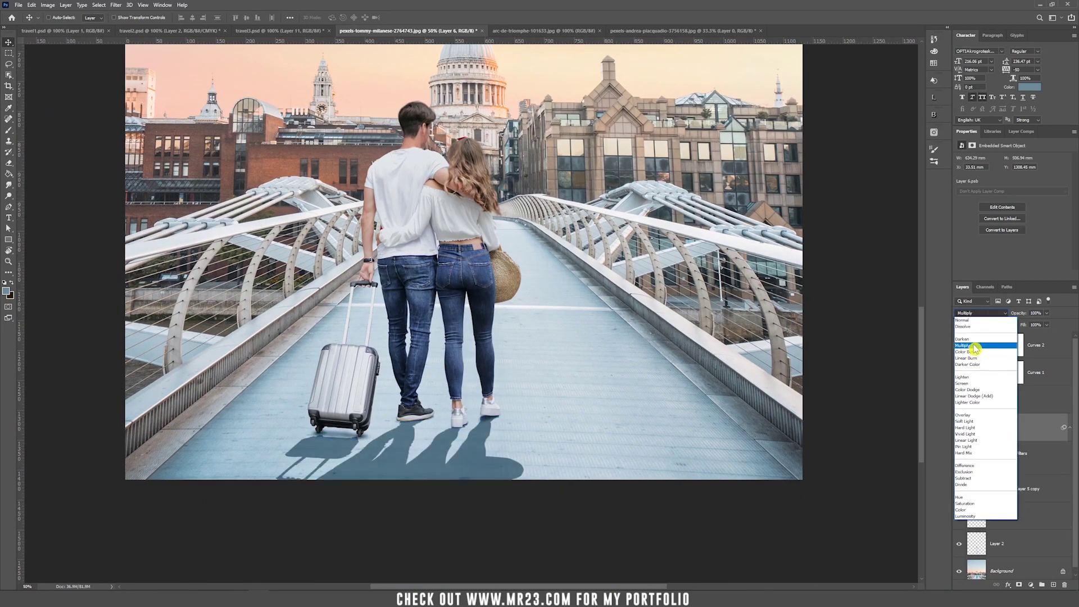
click(963, 345)
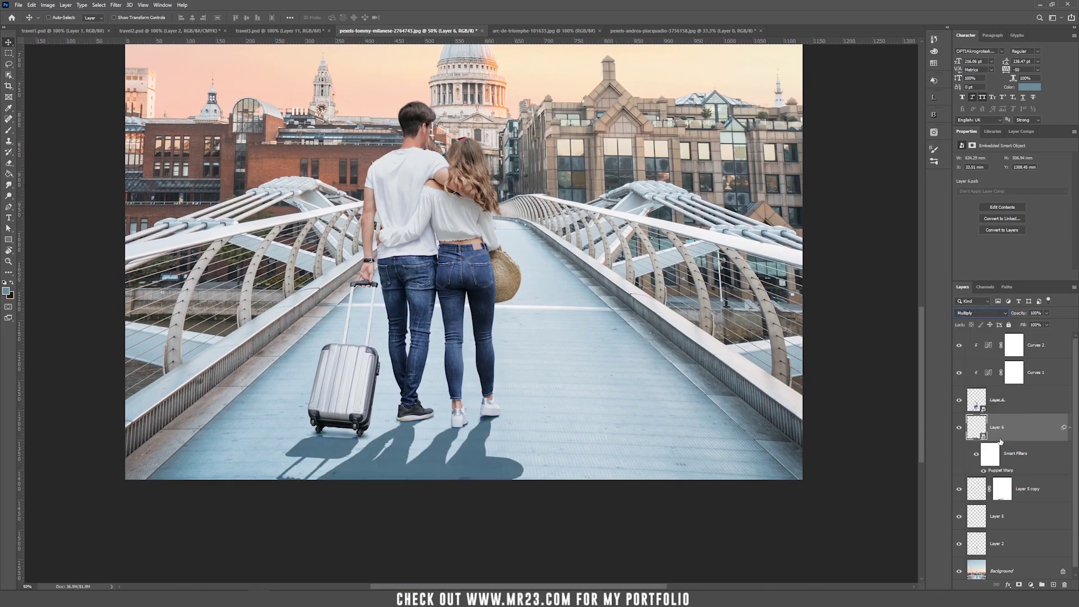
Add a layer mask to the cast shadow and fade its lower part with a large soft black brush
click(1021, 586)
key(b)
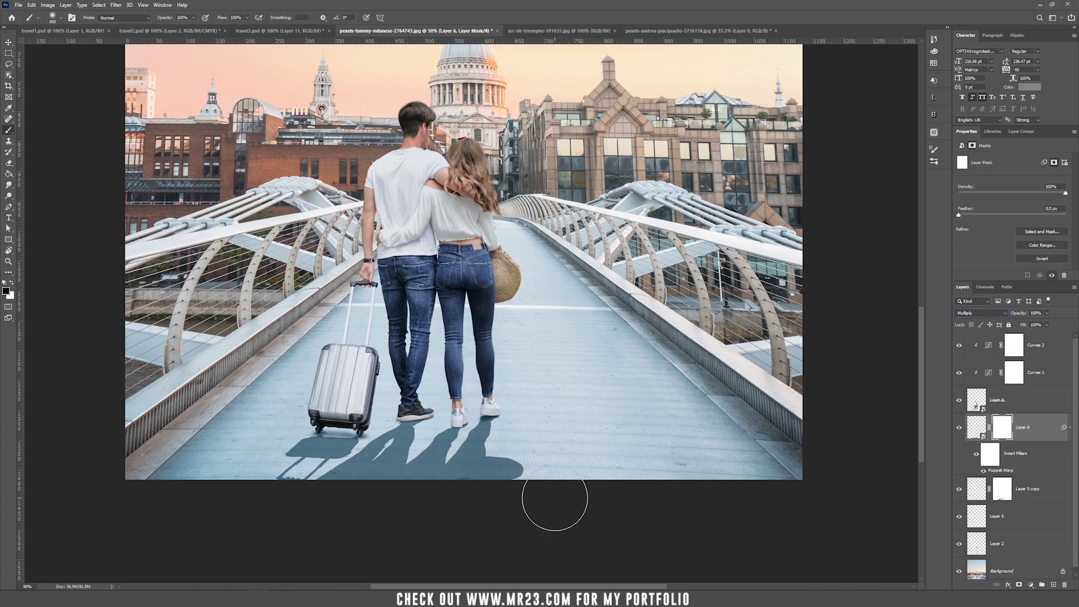
key(bracketright)
key(bracketright)
key(bracketright)
key(bracketright)
key(bracketright)
key(bracketright)
key(bracketright)
key(bracketright)
mouse_move(313, 575)
mouse_down()
mouse_move(300, 575)
mouse_move(340, 575)
mouse_up()
key(v)
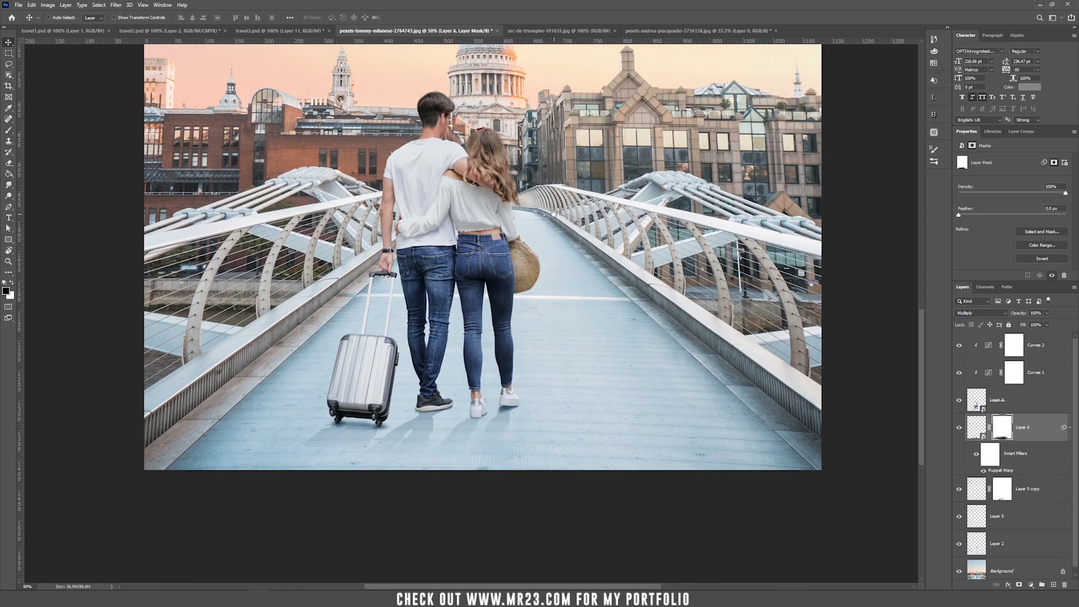
Add a Photo Filter adjustment above Curves 2 and clip it to the couple
drag(554, 215, 538, 276)
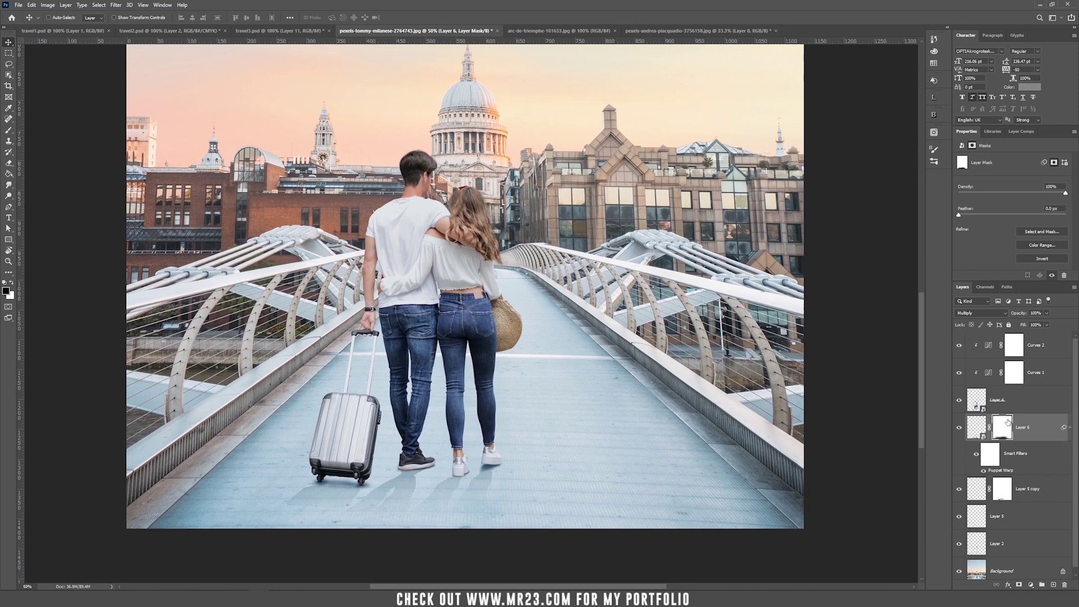
click(1043, 348)
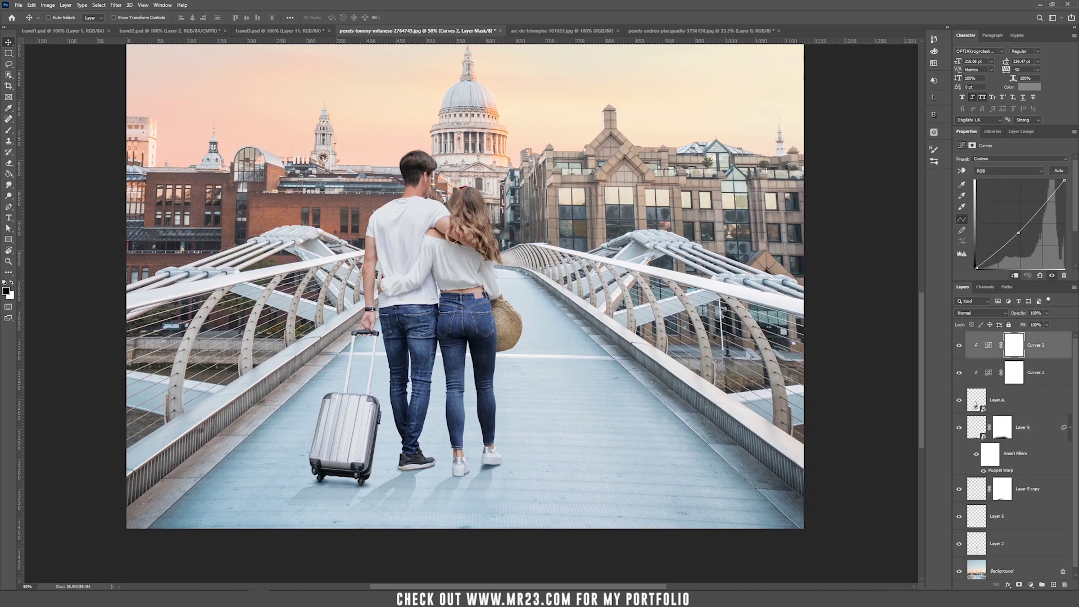
click(1031, 586)
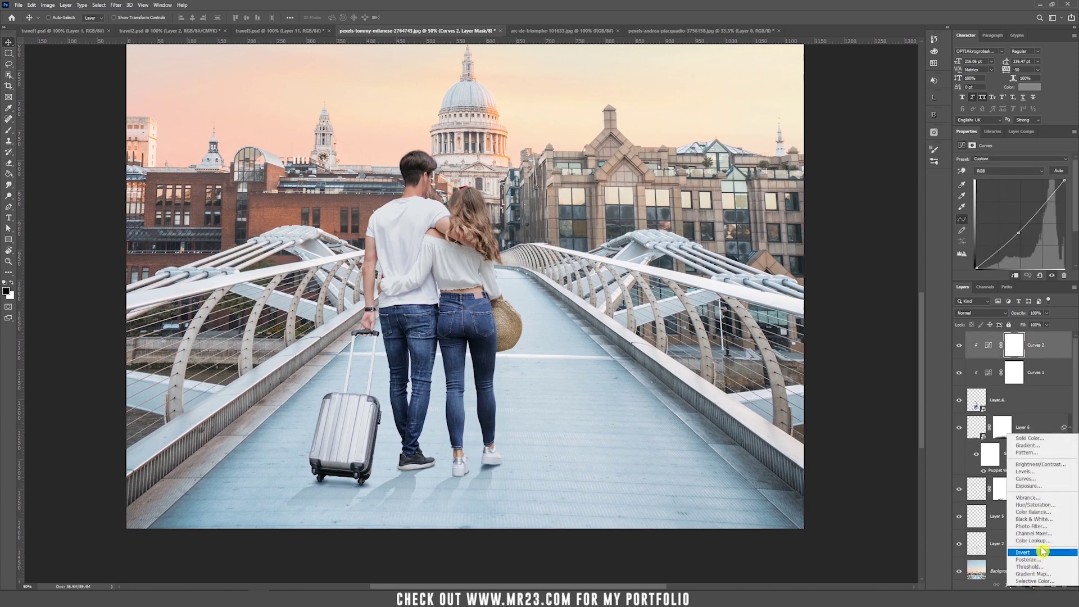
click(1045, 527)
click(978, 347)
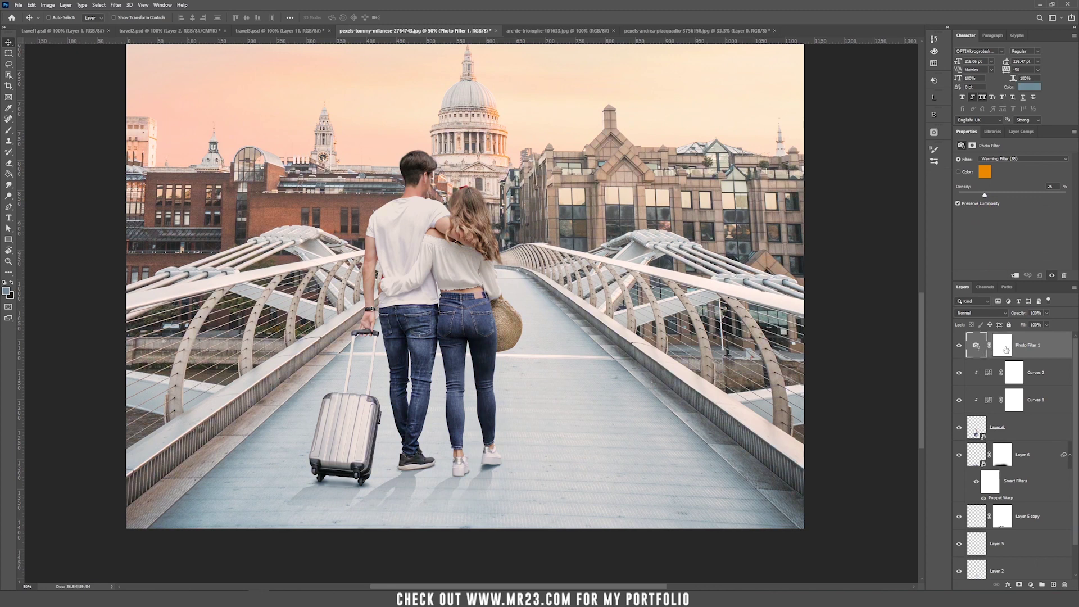
key(ctrl+alt+g)
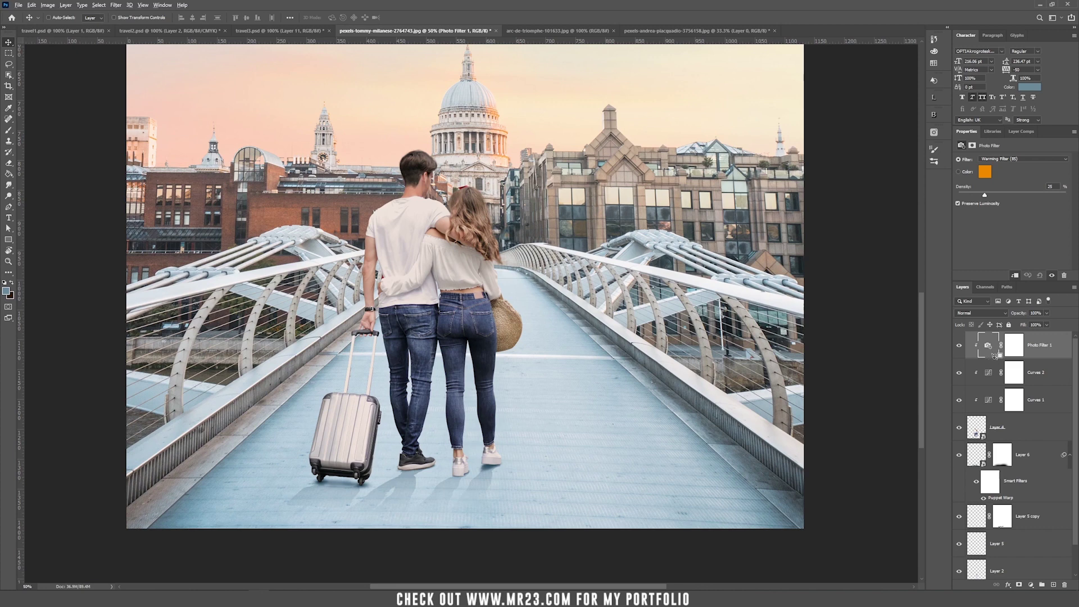
Change the Photo Filter colour from orange to a light blue based on the bridge deck
click(984, 172)
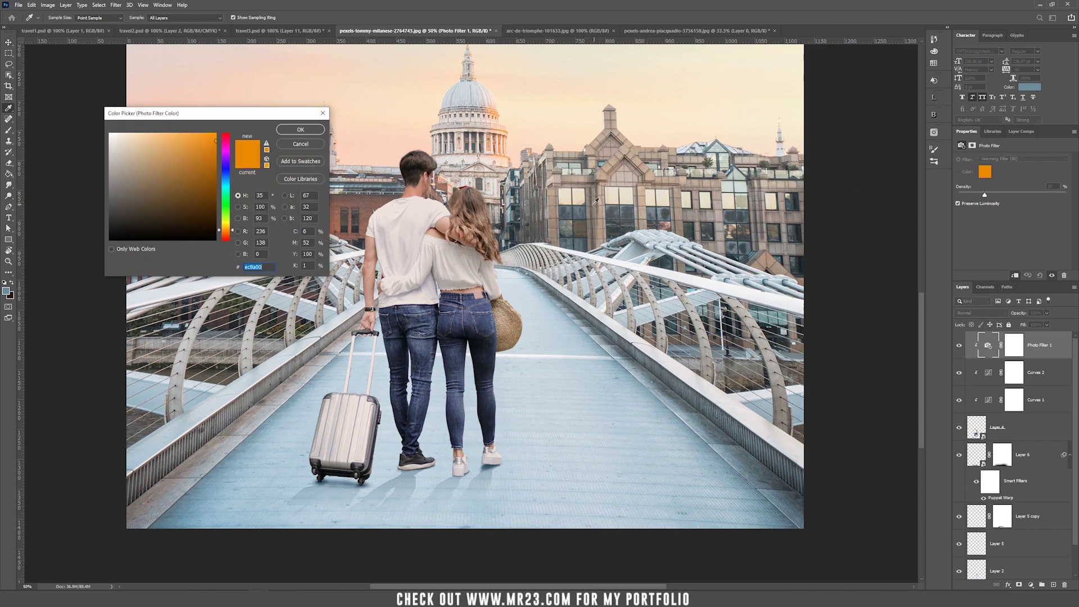
click(538, 303)
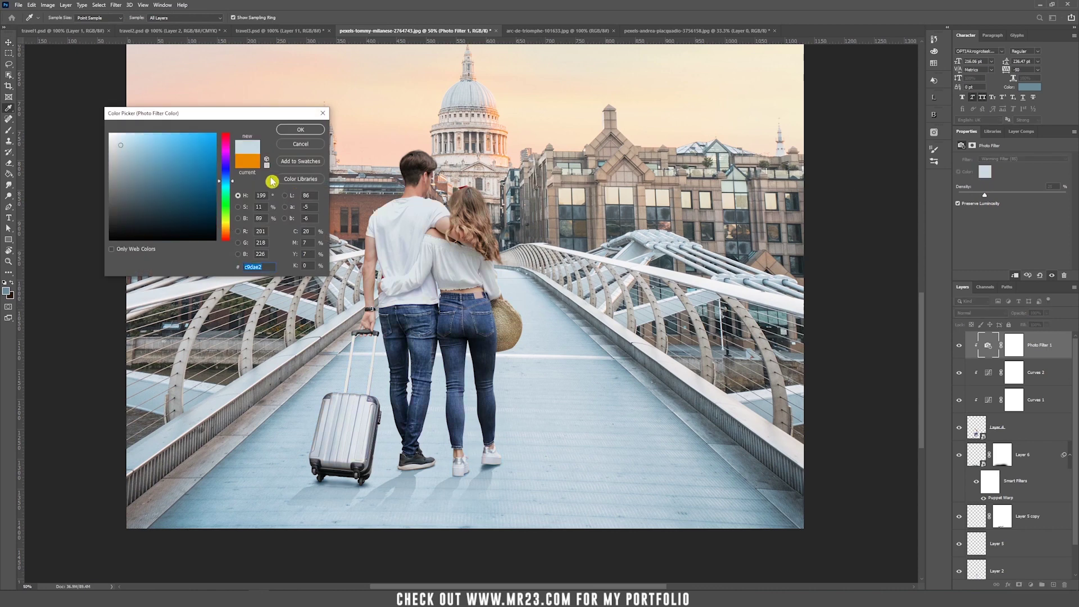
click(297, 129)
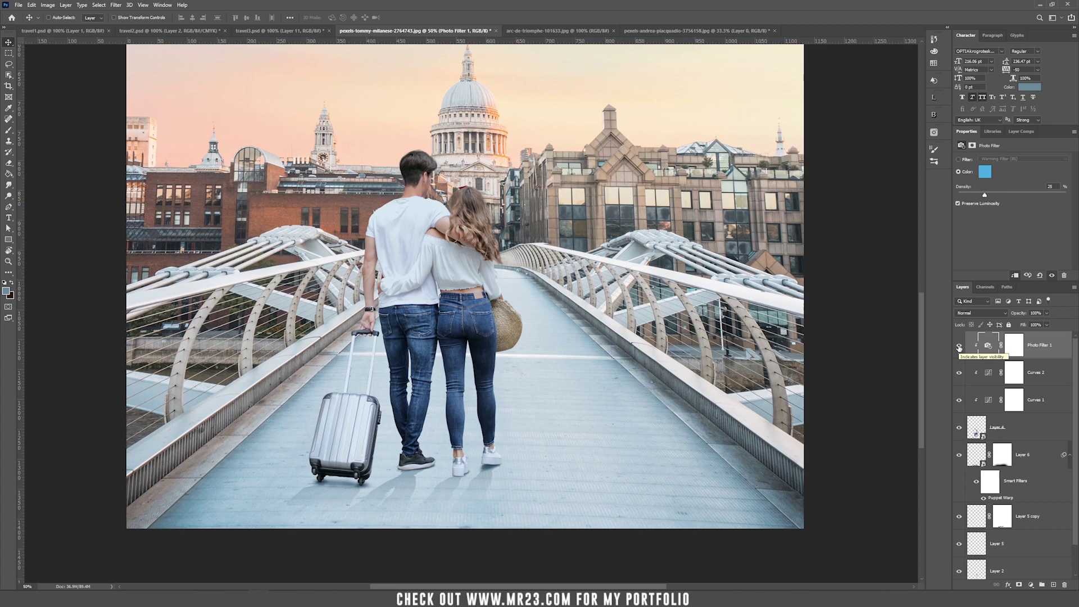
Create a new layer on top in Color Dodge mode, filled with the neutral black
scroll(1074, 412, up, 1)
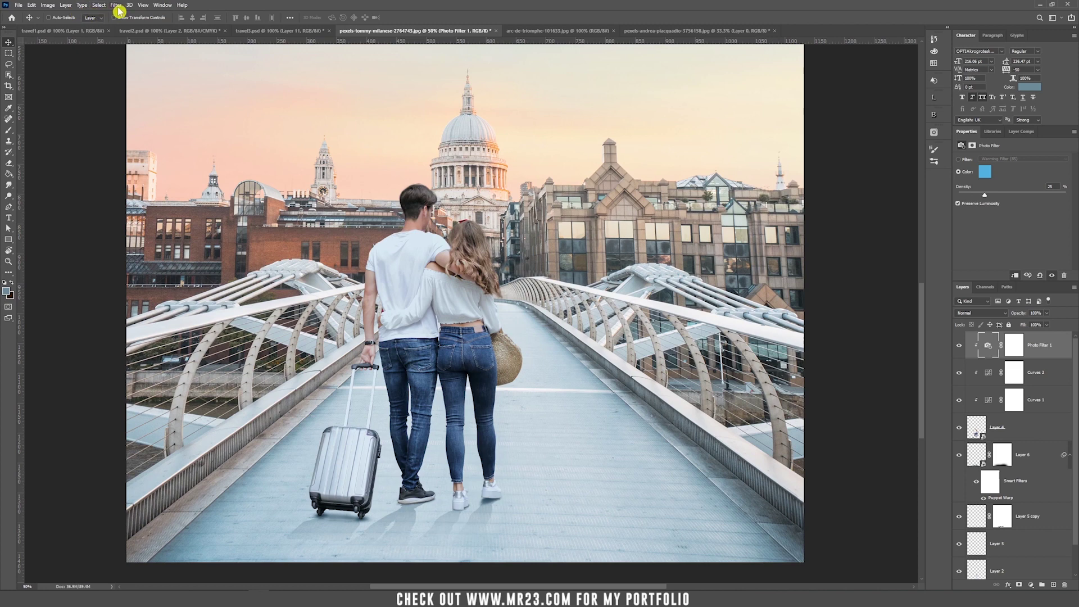
click(70, 6)
mouse_move(73, 15)
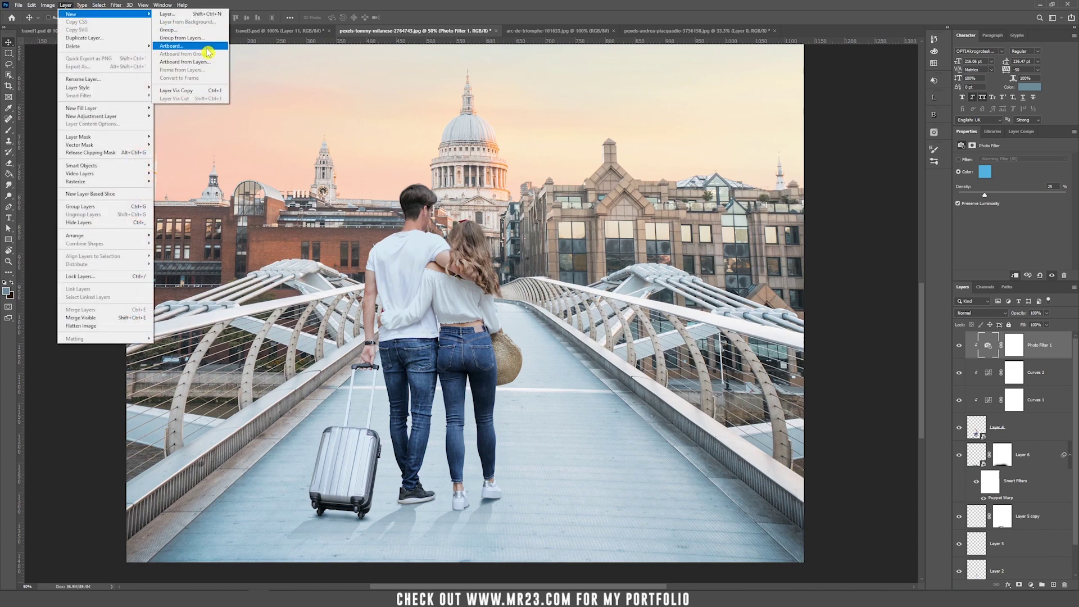
click(193, 14)
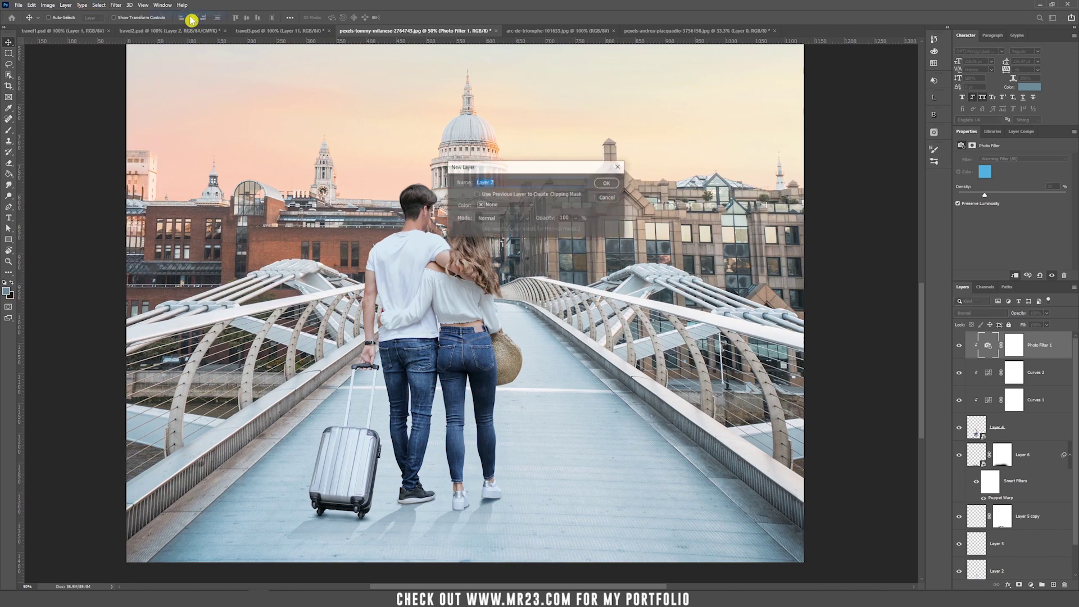
click(489, 219)
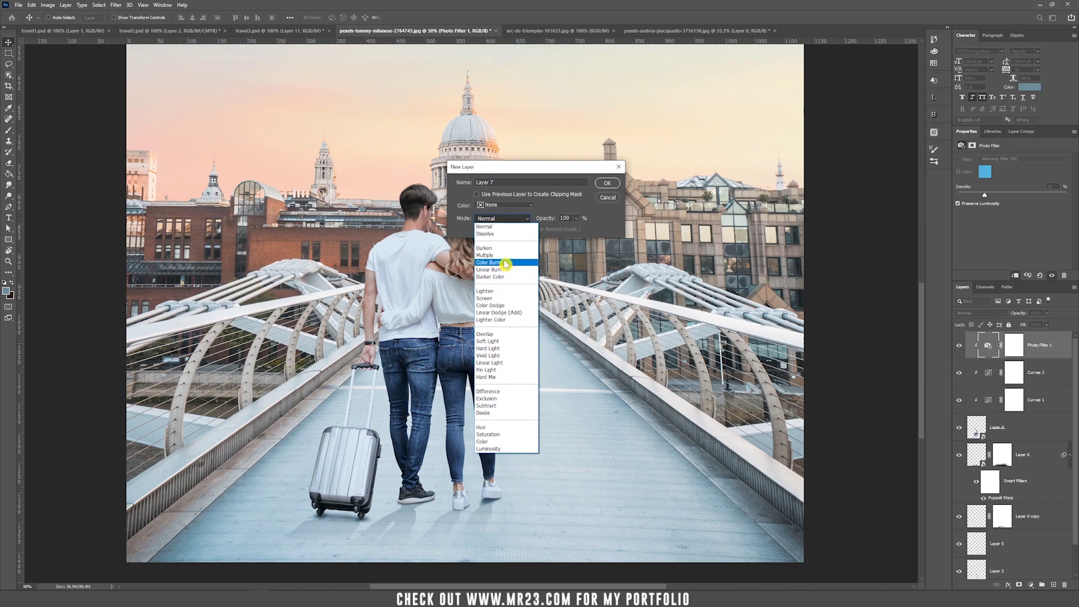
click(505, 305)
click(495, 229)
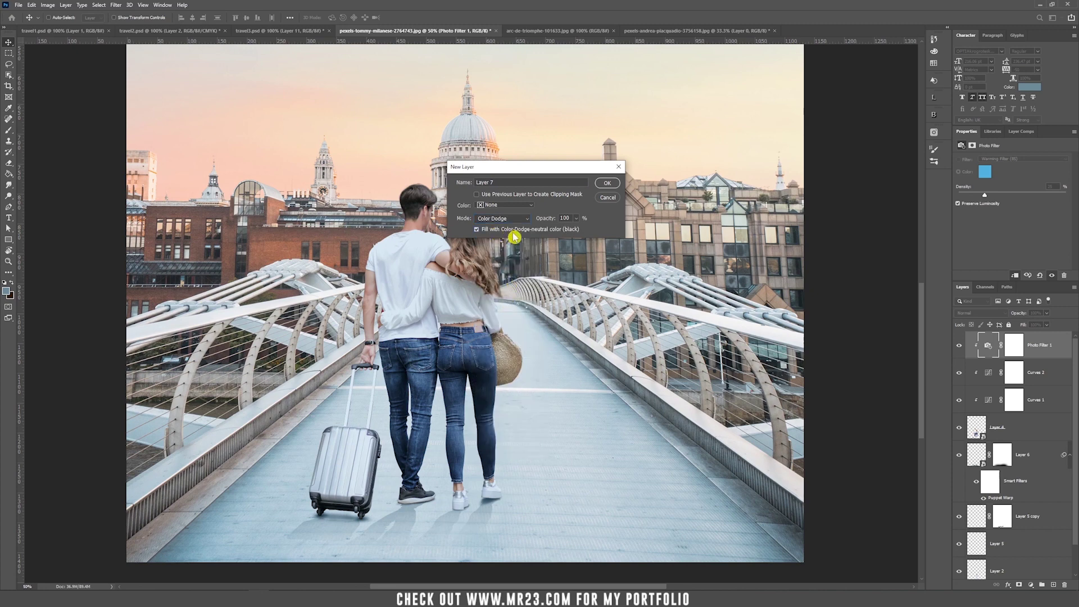
click(607, 183)
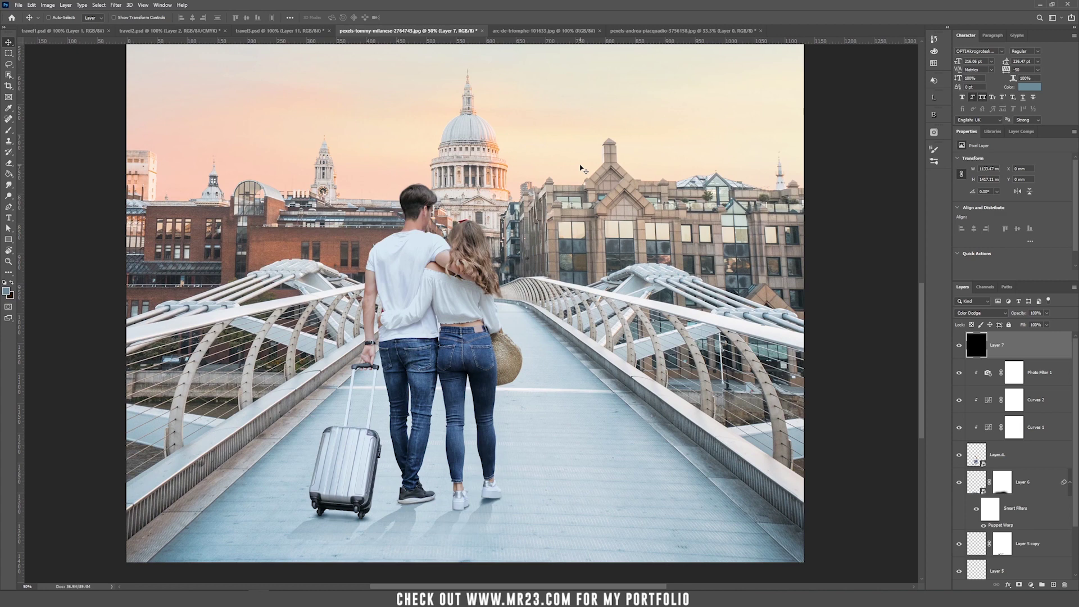
Set the foreground colour to orange ff6300
click(7, 290)
text(ff6300)
click(293, 130)
Paint a soft orange glow on the Color Dodge layer over the couple's heads, the woman's hair and the cathedral behind
key(b)
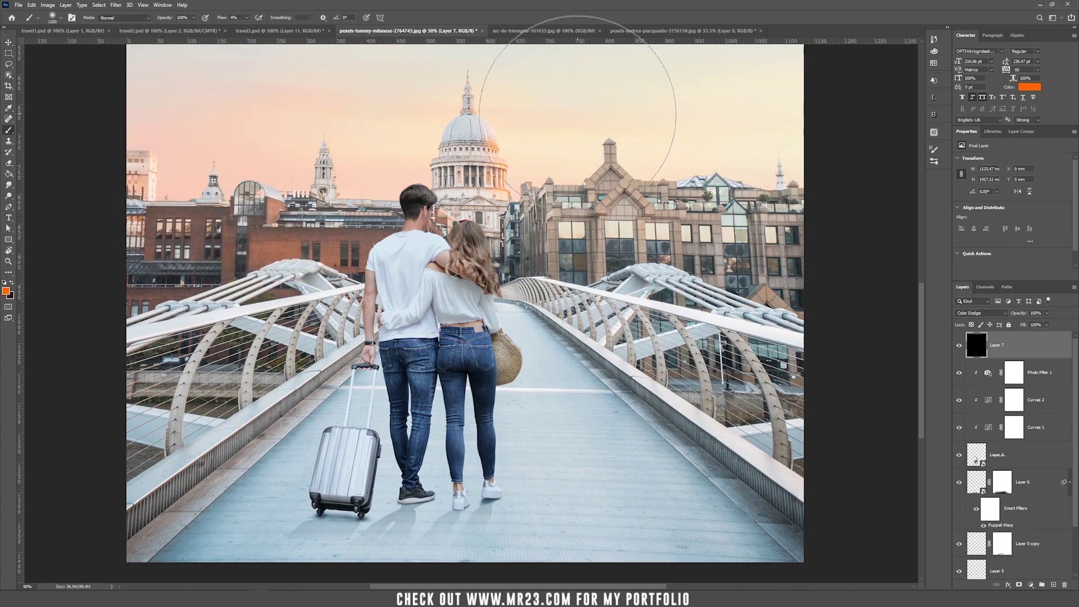
key(bracketleft)
key(bracketleft)
key(bracketleft)
click(237, 22)
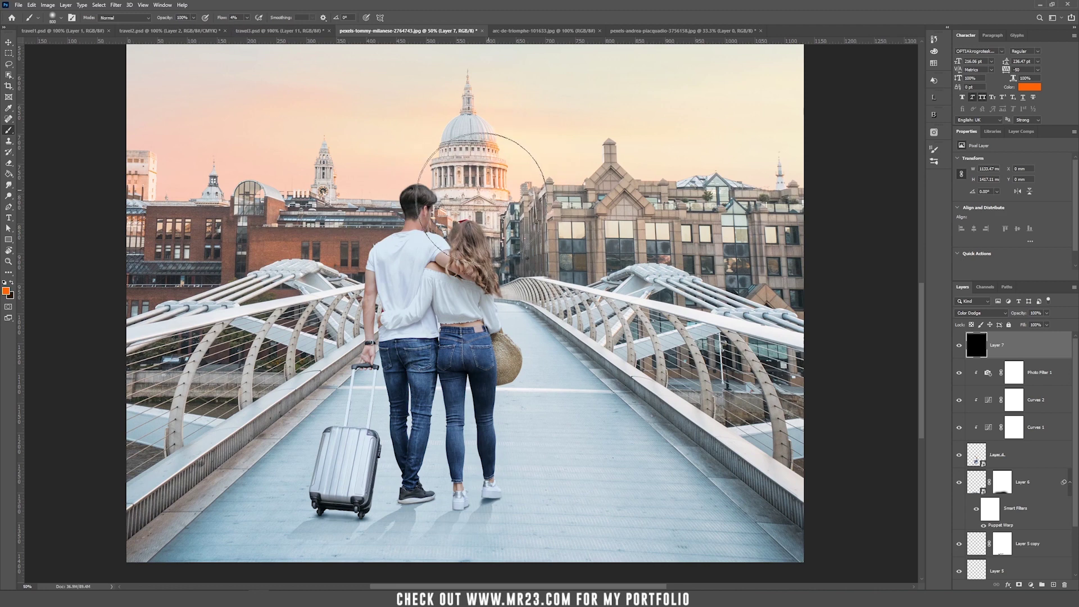
mouse_move(443, 197)
mouse_down()
mouse_move(448, 237)
mouse_move(498, 255)
mouse_move(520, 376)
mouse_move(501, 312)
mouse_move(564, 207)
mouse_move(567, 294)
mouse_move(594, 311)
mouse_move(472, 266)
mouse_move(408, 202)
mouse_move(404, 221)
mouse_move(447, 296)
mouse_move(457, 378)
mouse_move(495, 414)
mouse_move(502, 476)
mouse_move(474, 266)
mouse_move(437, 181)
mouse_up()
key(v)
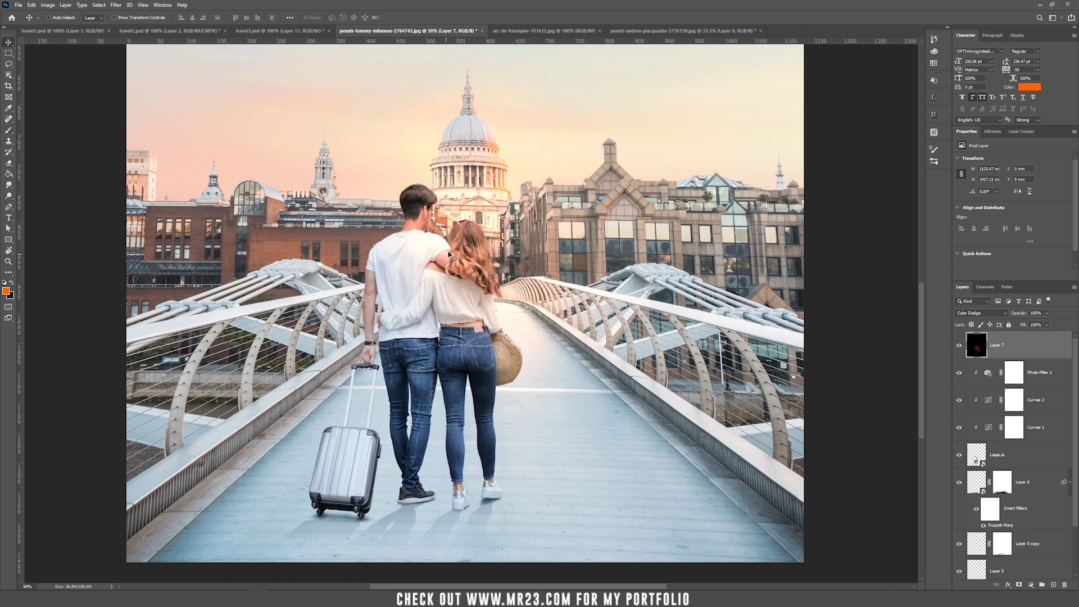
Add an Exposure adjustment above the Photo Filter, clip it to the couple, and raise its exposure to about +6
key(ctrl+1)
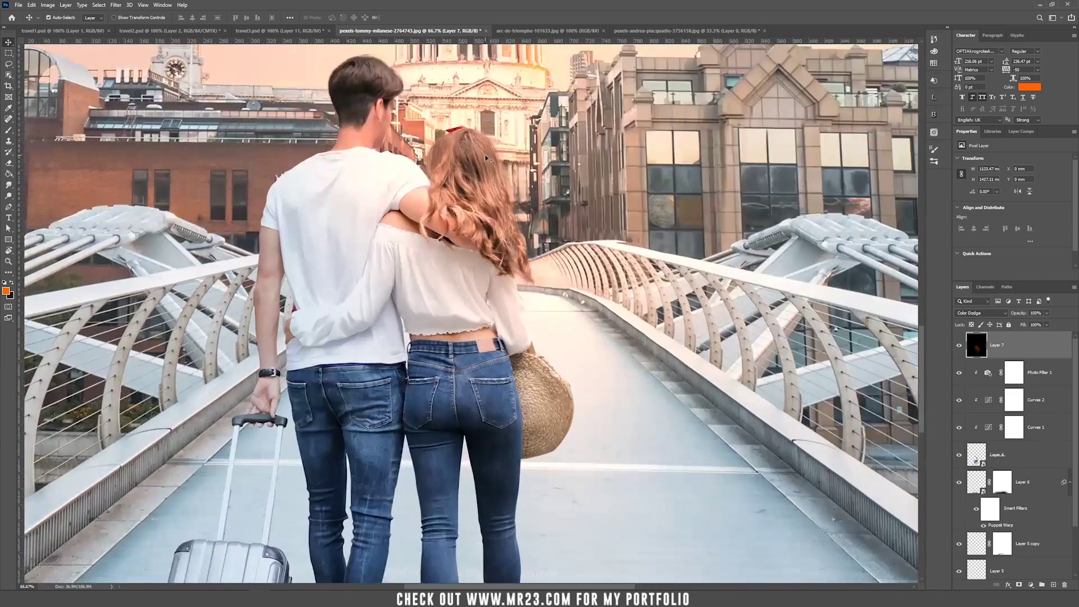
key(h)
drag(471, 164, 537, 279)
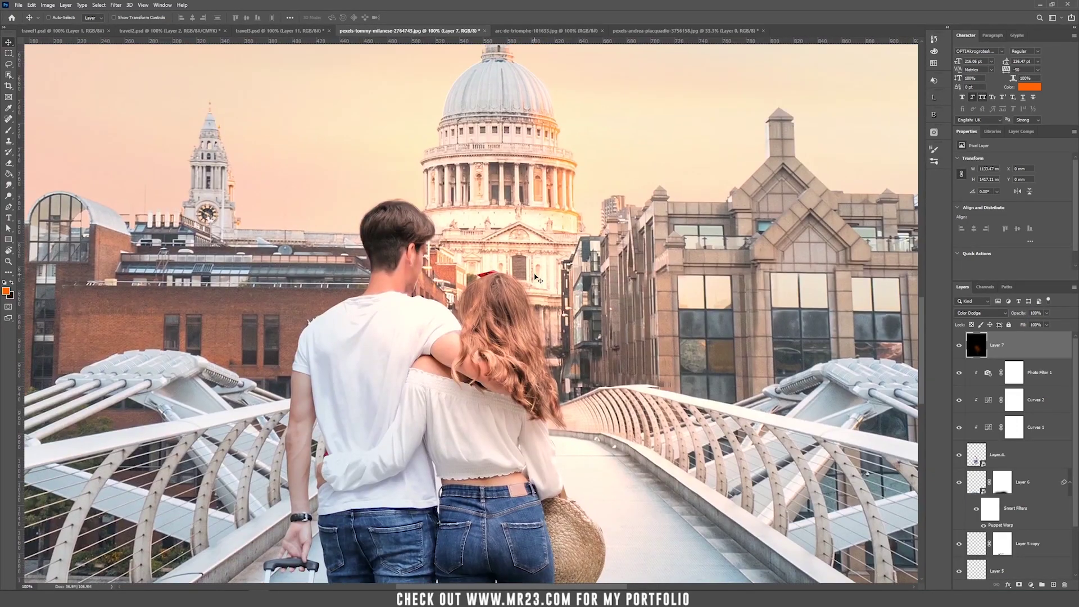
click(1019, 379)
click(1032, 586)
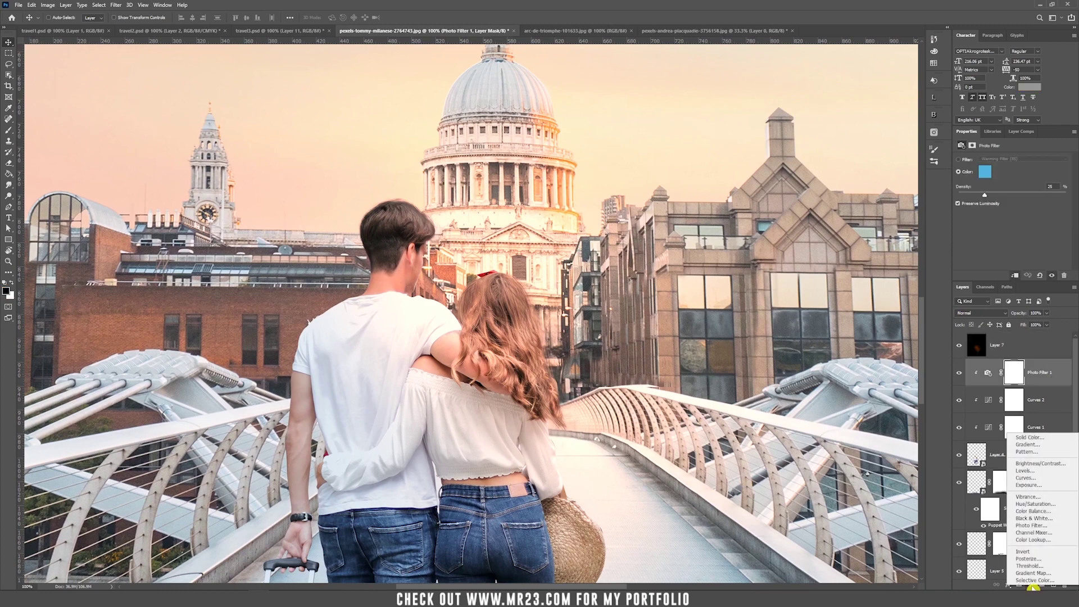
click(1035, 503)
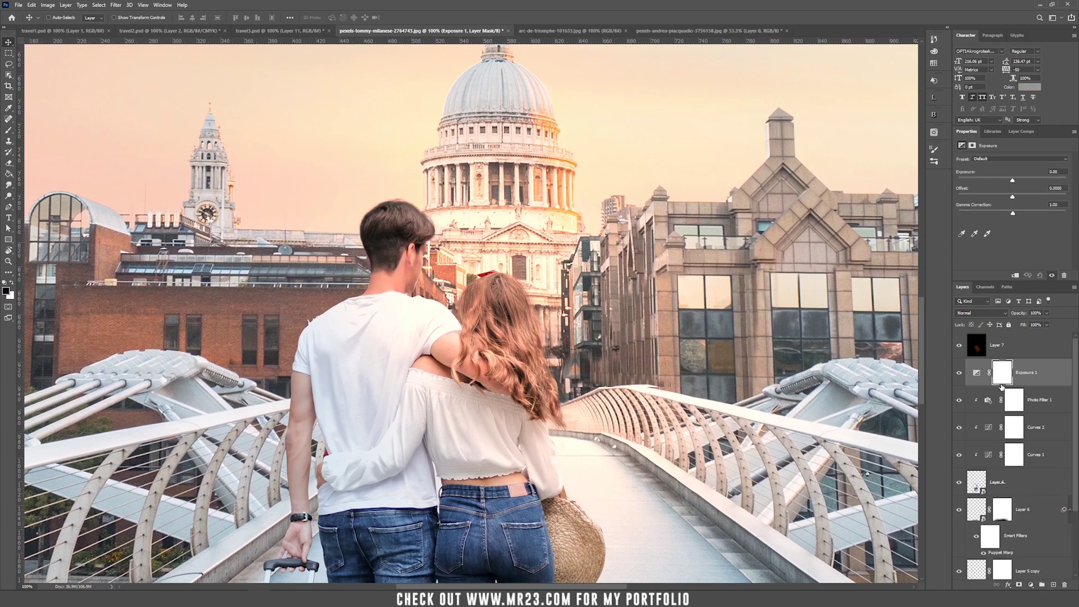
alt+click(987, 382)
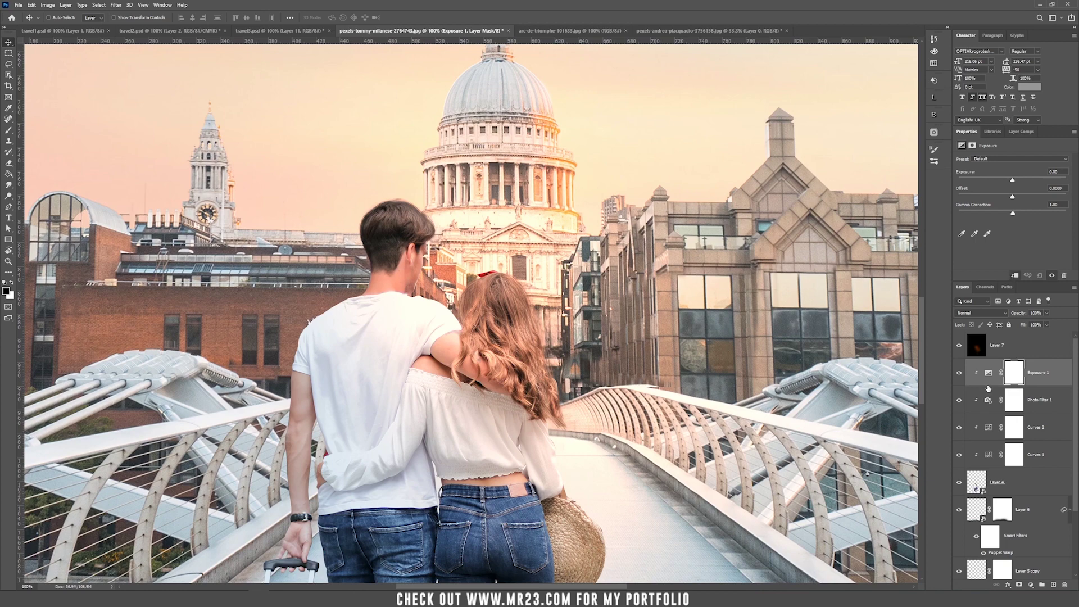
drag(1013, 181, 1050, 190)
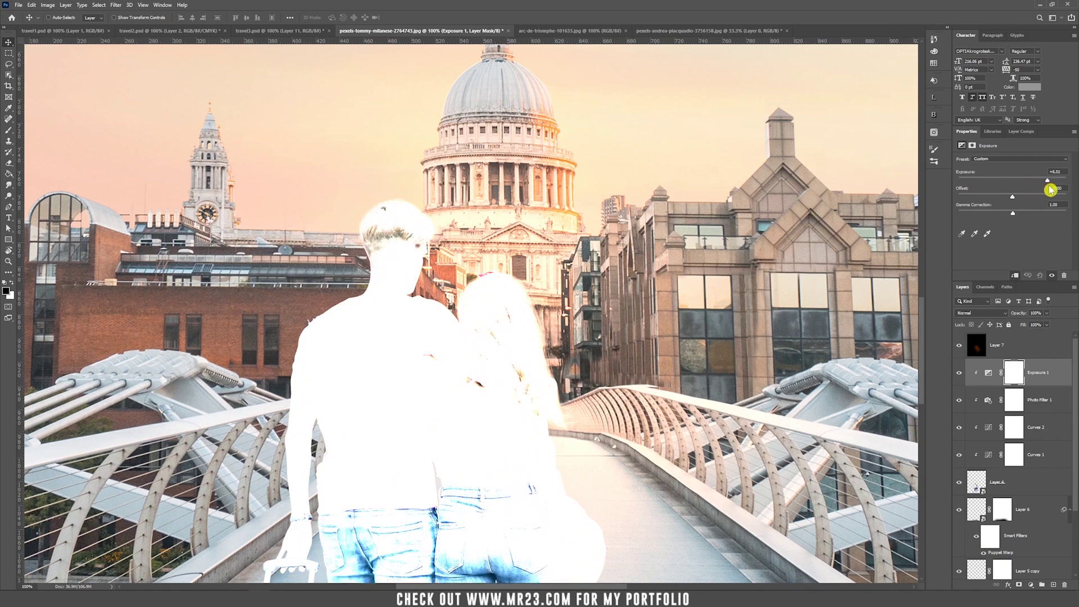
Invert the Exposure adjustment's mask to black and prepare a white brush with flow of about 42%
click(1015, 375)
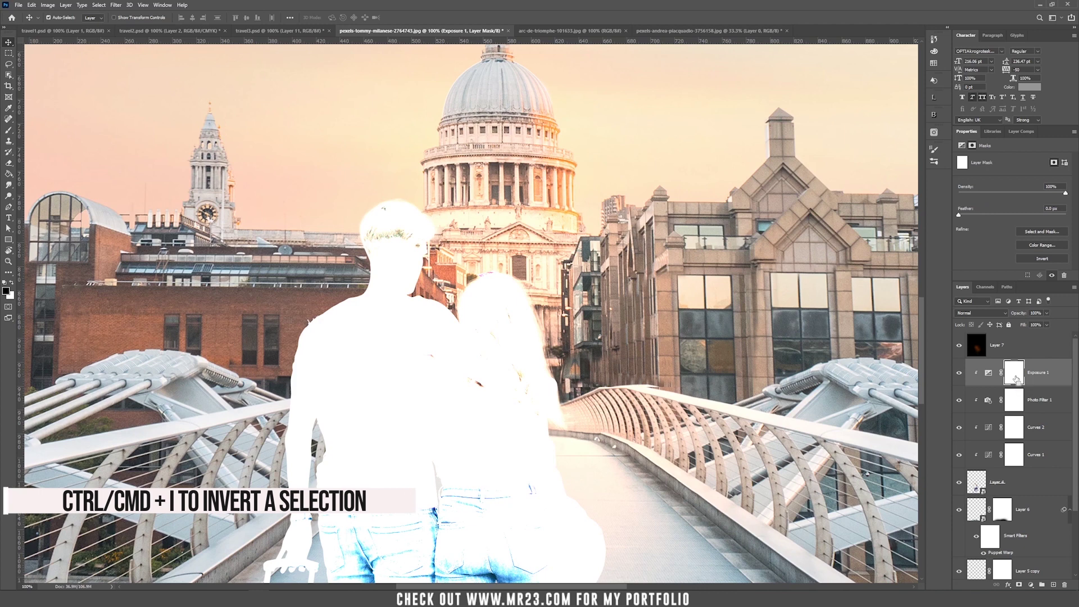
key(ctrl+i)
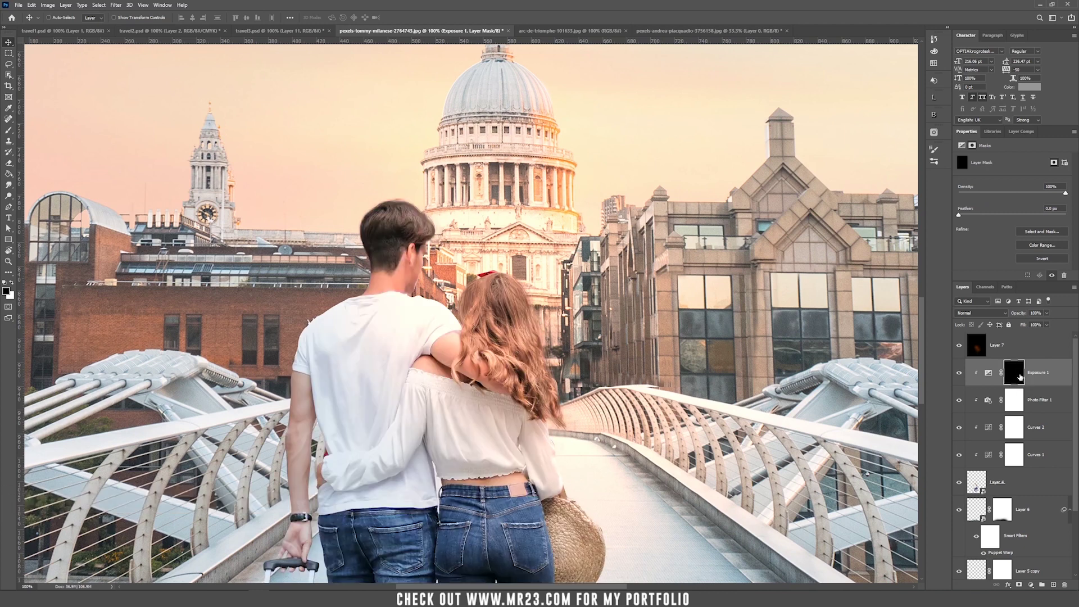
key(b)
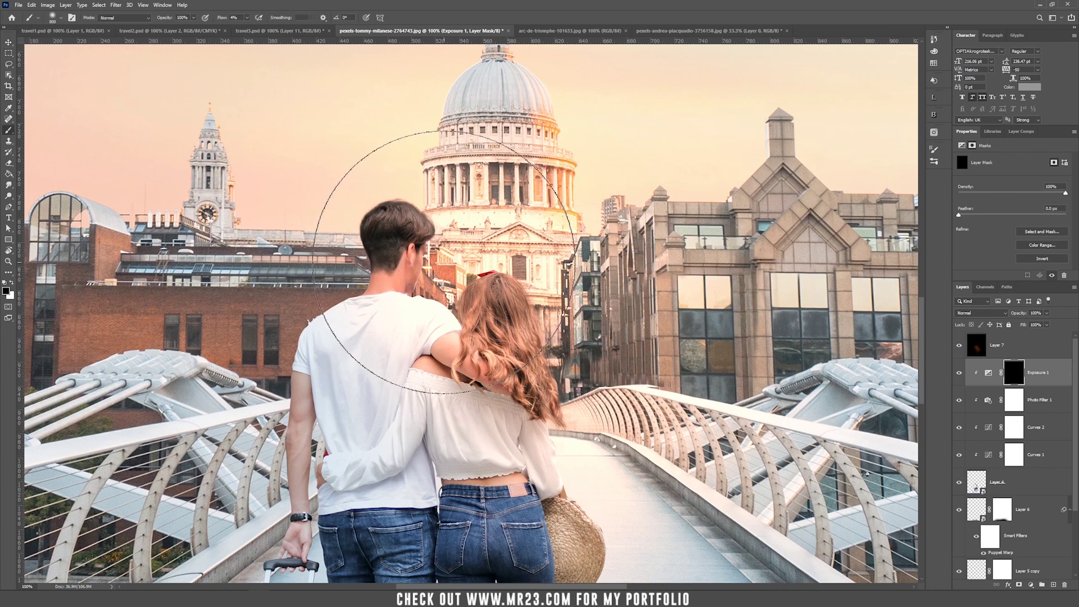
drag(247, 19, 263, 30)
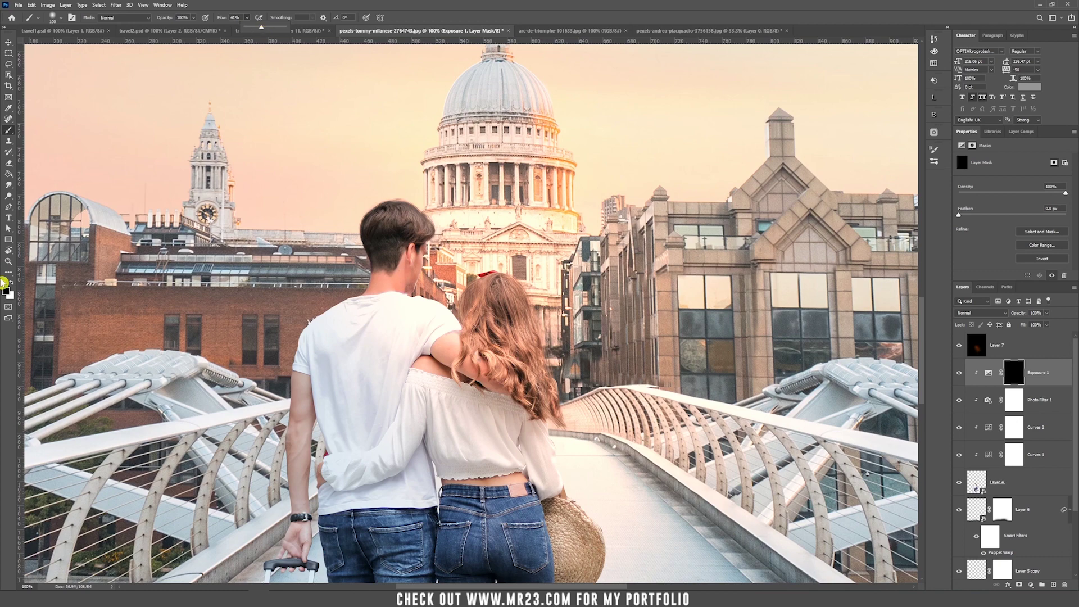
click(12, 284)
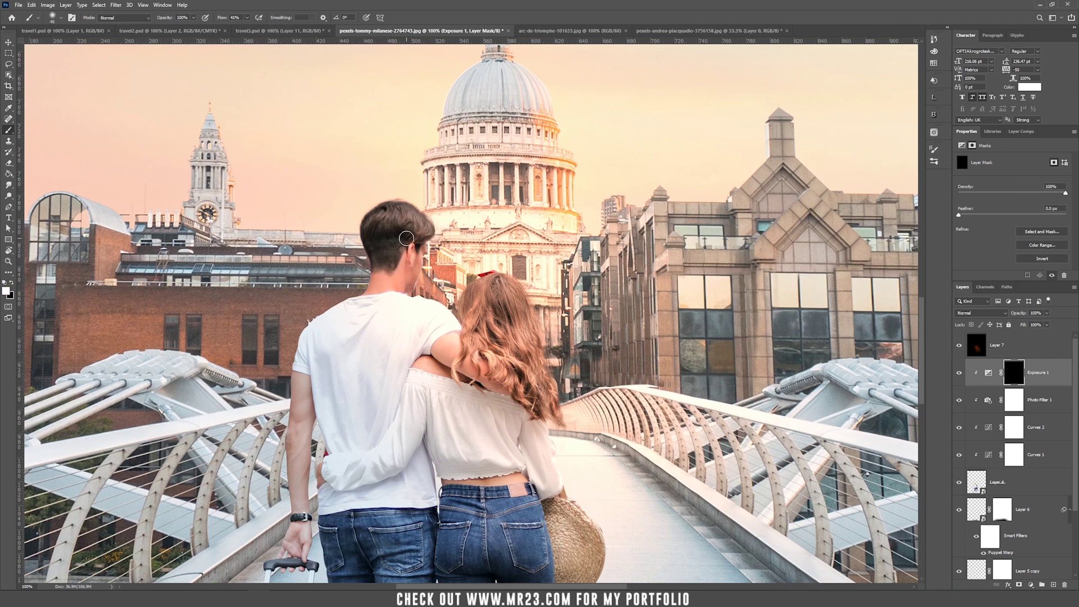
Paint thin bright rim highlights in white on the Exposure mask along the couple's heads, the straw bag and the woman's jeans
key(bracketleft)
scroll(425, 255, up, 5)
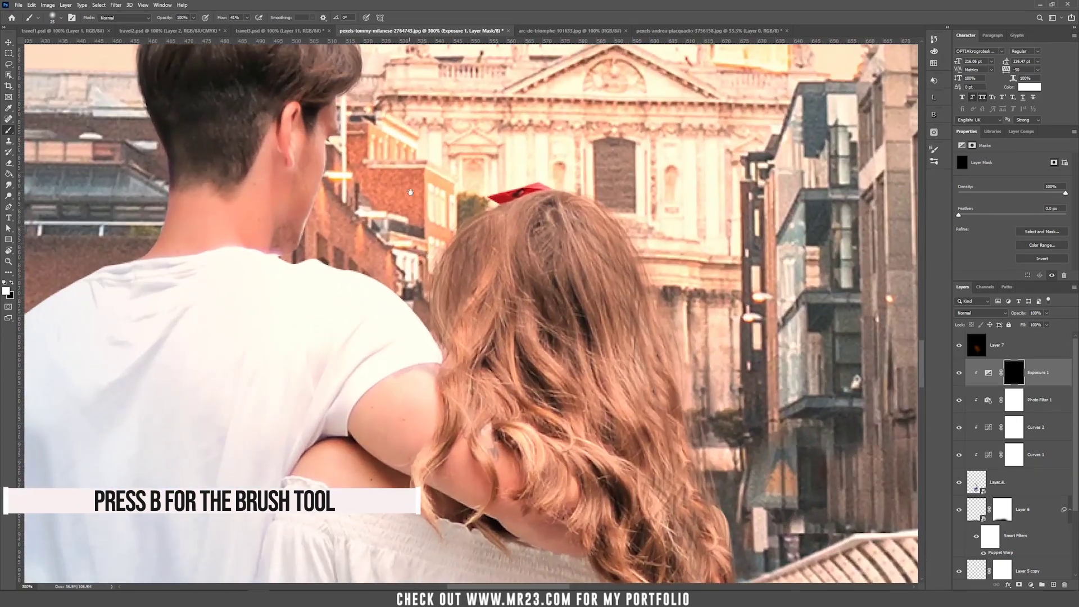
drag(410, 193, 411, 344)
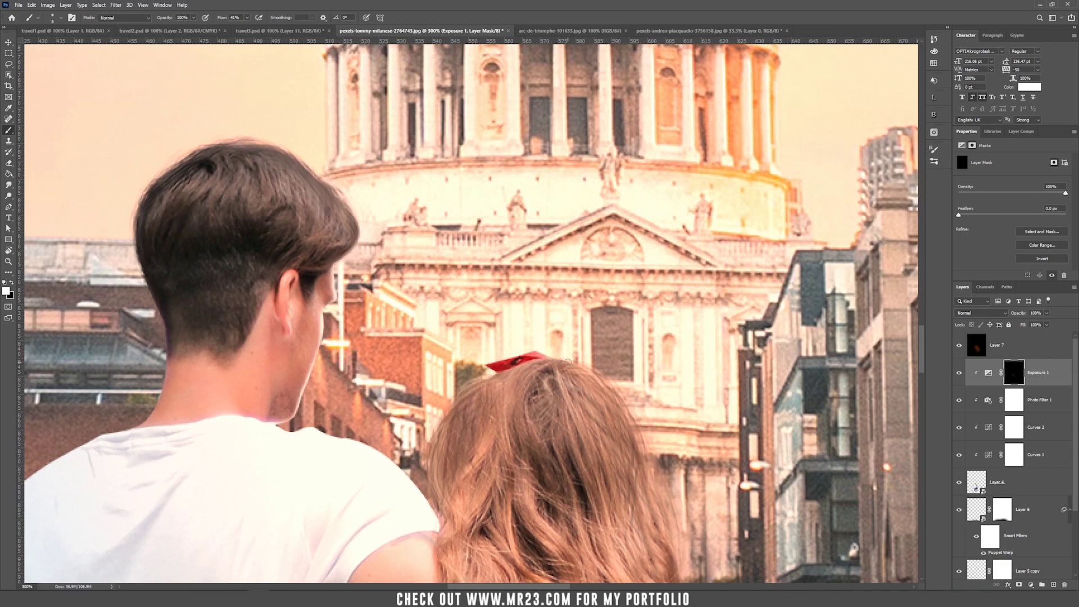
scroll(546, 353, down, 10)
scroll(539, 360, right, 5)
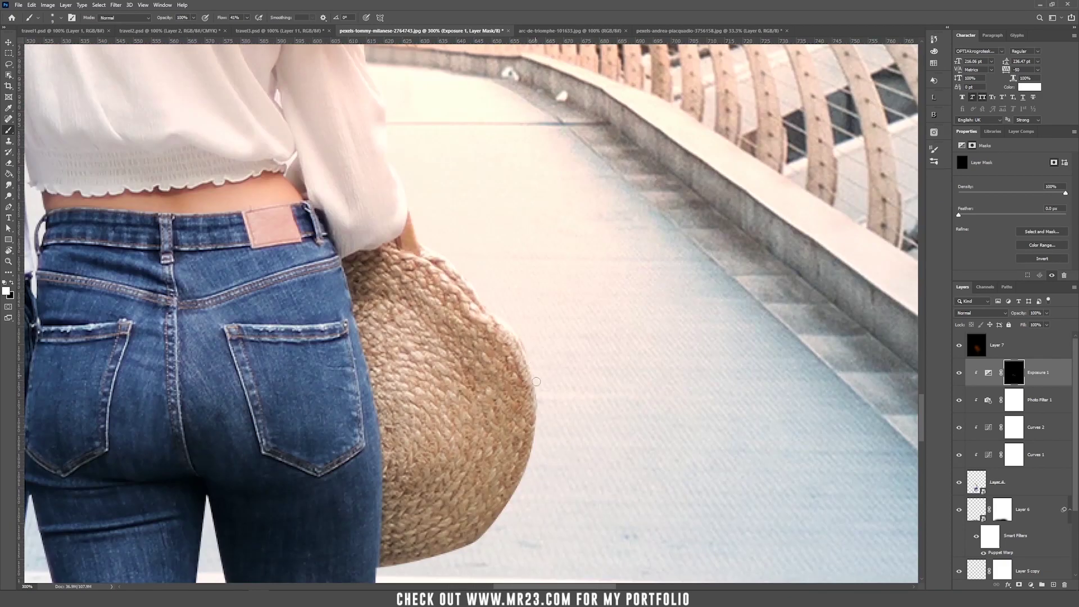
scroll(532, 364, down, 8)
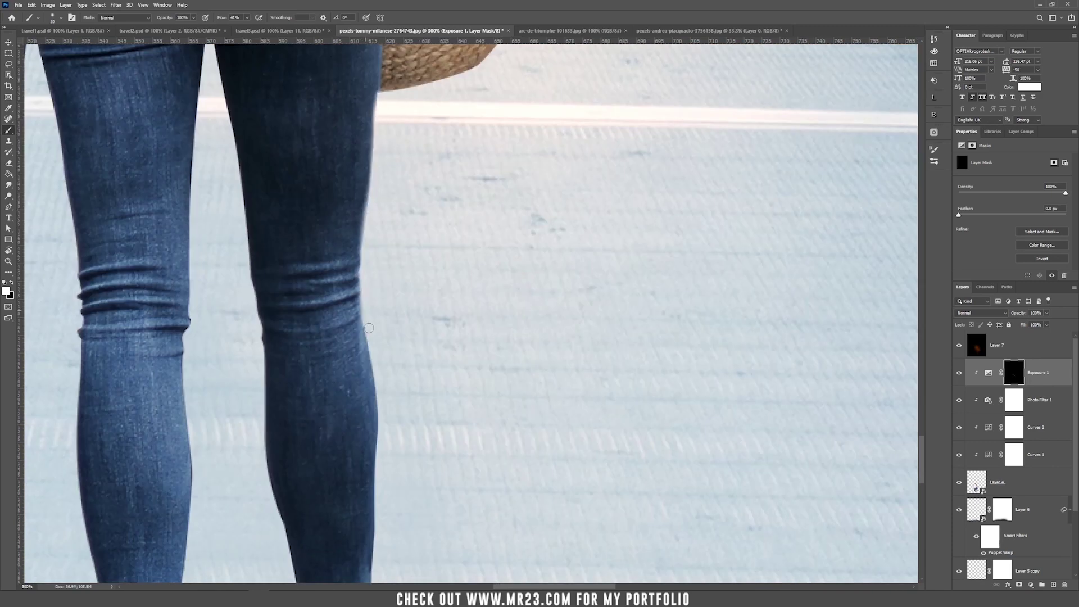
scroll(365, 306, down, 6)
scroll(365, 307, right, 1)
Extend the rim highlights on the Exposure mask along the couple's lower legs and upper bodies, undoing a stray stroke
mouse_move(355, 219)
mouse_down()
mouse_move(344, 374)
mouse_move(354, 190)
mouse_move(332, 337)
mouse_move(263, 256)
mouse_move(270, 438)
mouse_up()
key(h)
drag(430, 176, 413, 353)
drag(231, 242, 210, 331)
drag(217, 332, 254, 208)
mouse_move(244, 264)
mouse_down()
mouse_move(199, 471)
mouse_move(235, 351)
mouse_move(261, 84)
mouse_up()
key(ctrl+z)
scroll(262, 84, down, 6)
drag(287, 123, 225, 456)
key(h)
drag(224, 455, 354, 350)
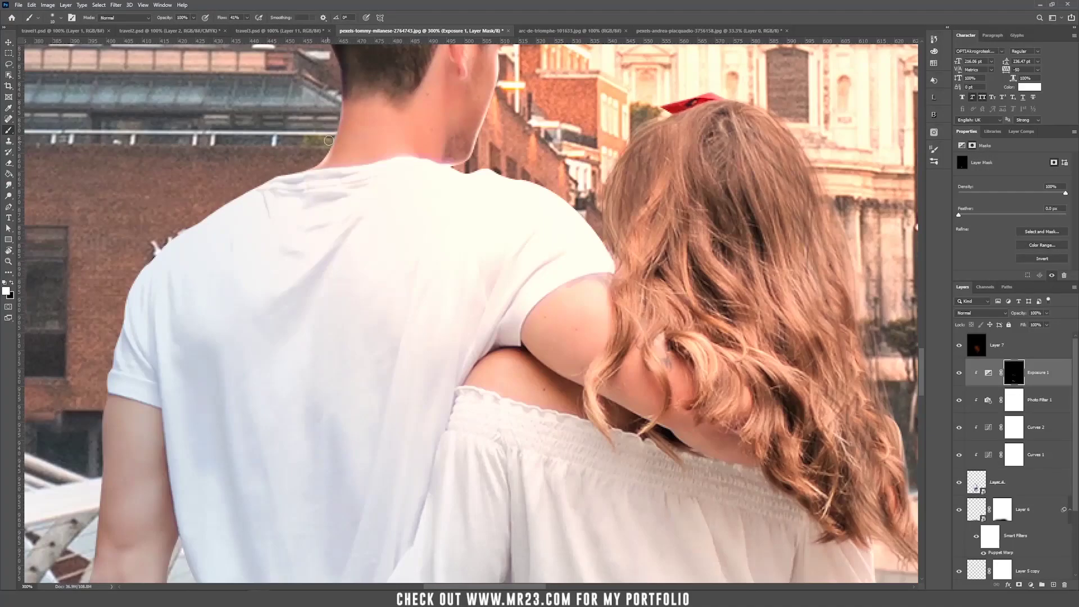
scroll(349, 160, up, 5)
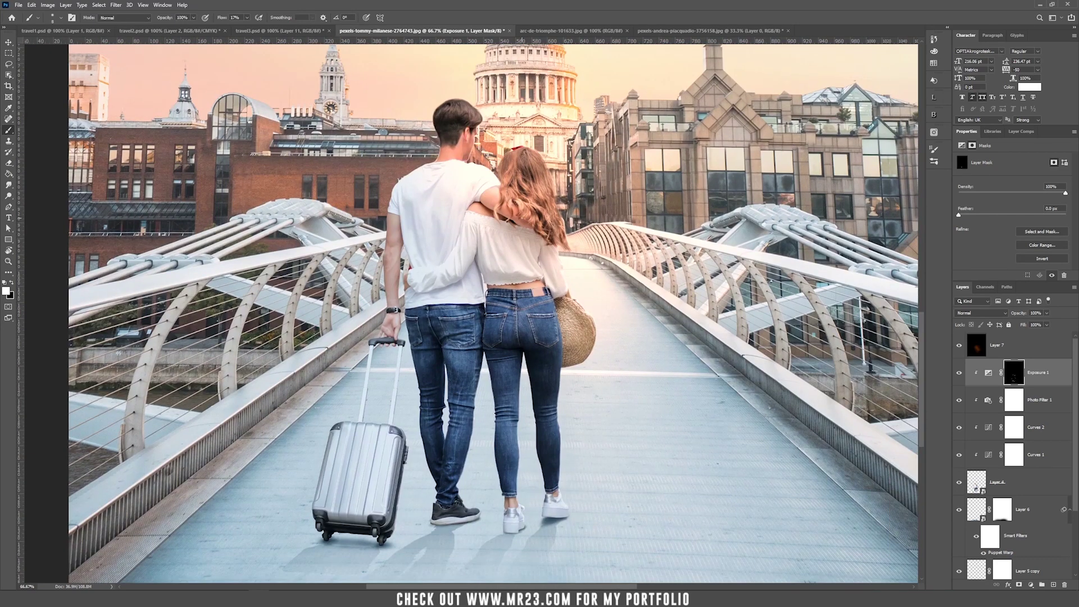
Toggle the Exposure adjustment's visibility to compare the couple with and without the rim highlights
key(v)
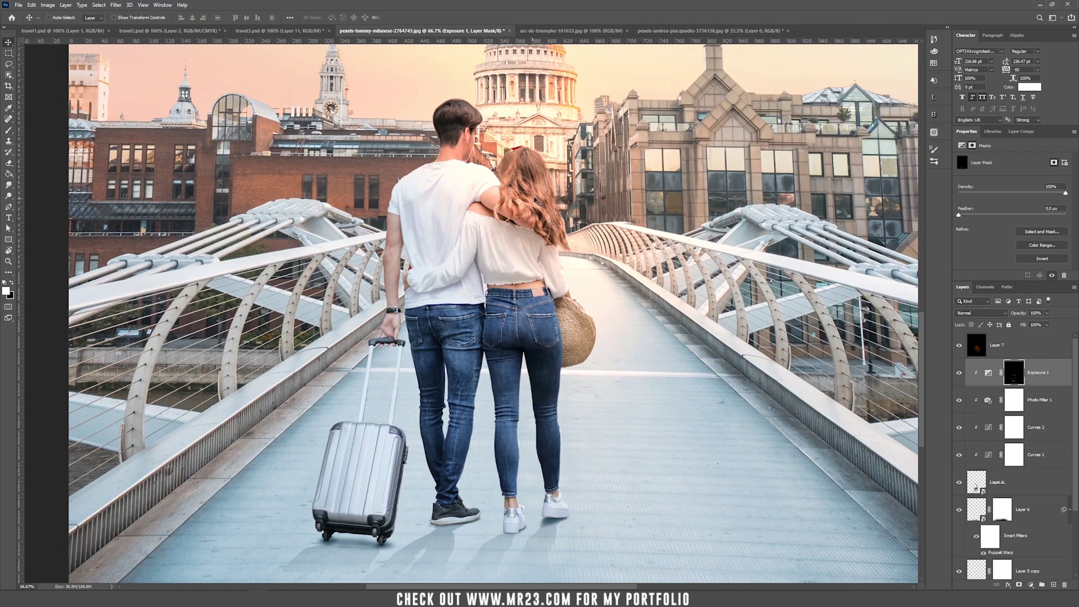
click(960, 374)
click(961, 375)
click(961, 374)
click(961, 374)
drag(624, 166, 575, 230)
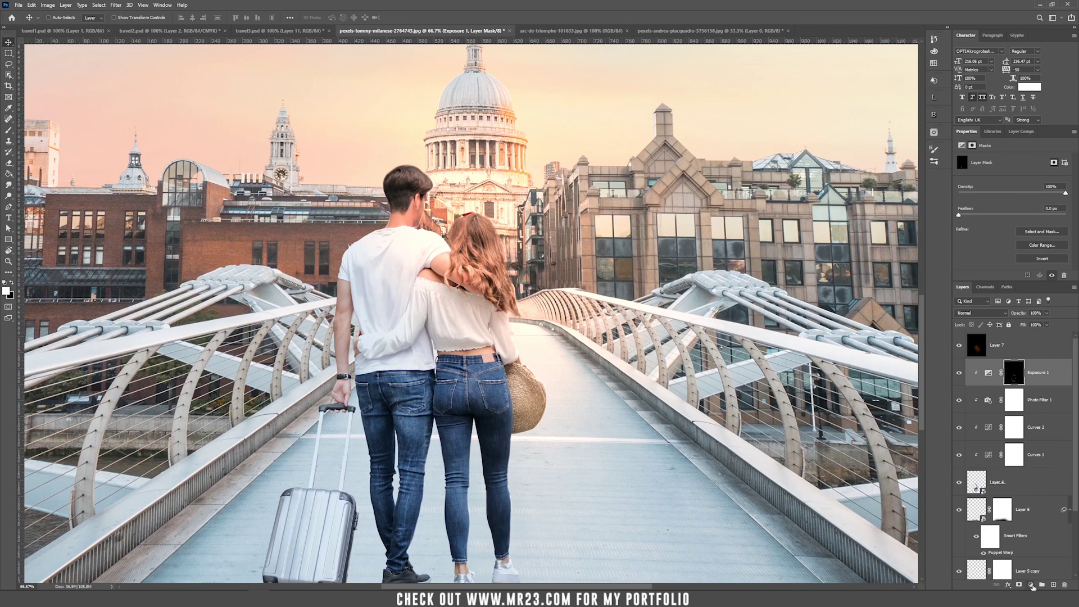
Add a Hue/Saturation adjustment clipped to the couple, colorized with hue 21, saturation 47 and lightness about +40
click(1032, 586)
click(1044, 510)
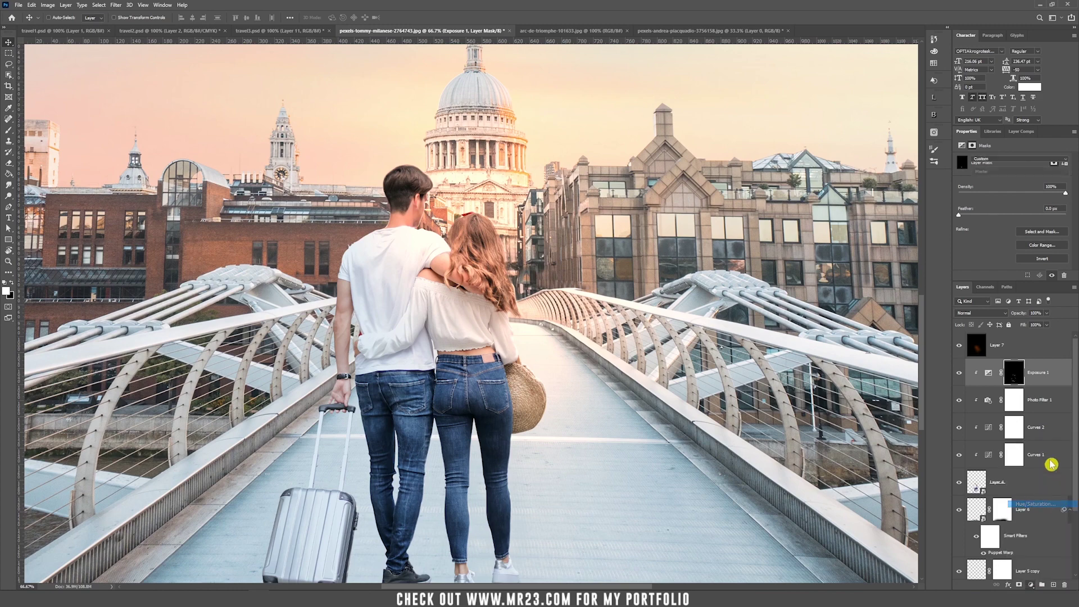
alt+click(995, 385)
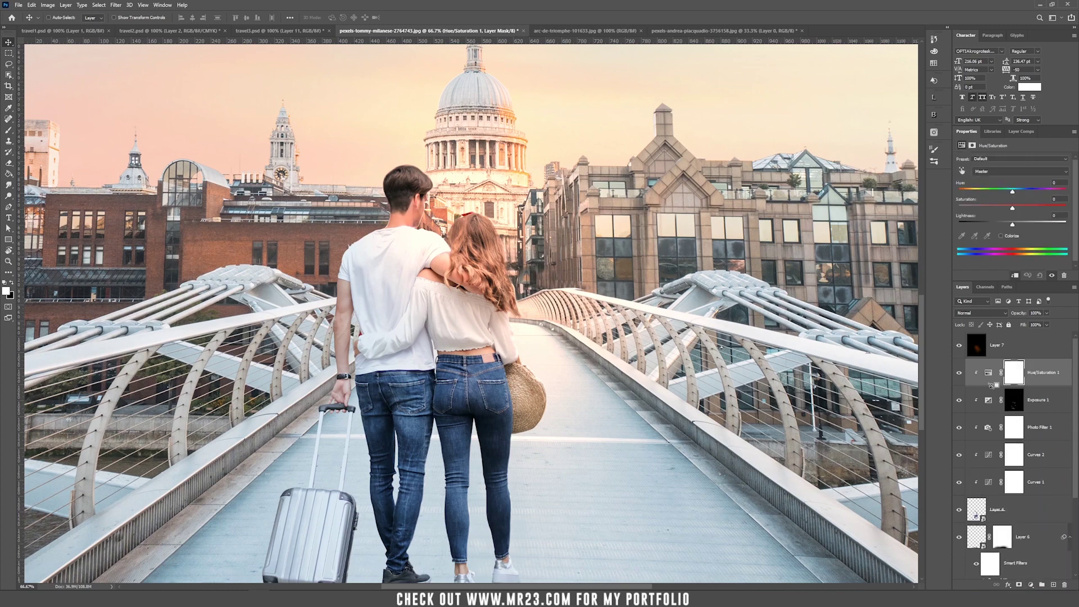
click(1004, 236)
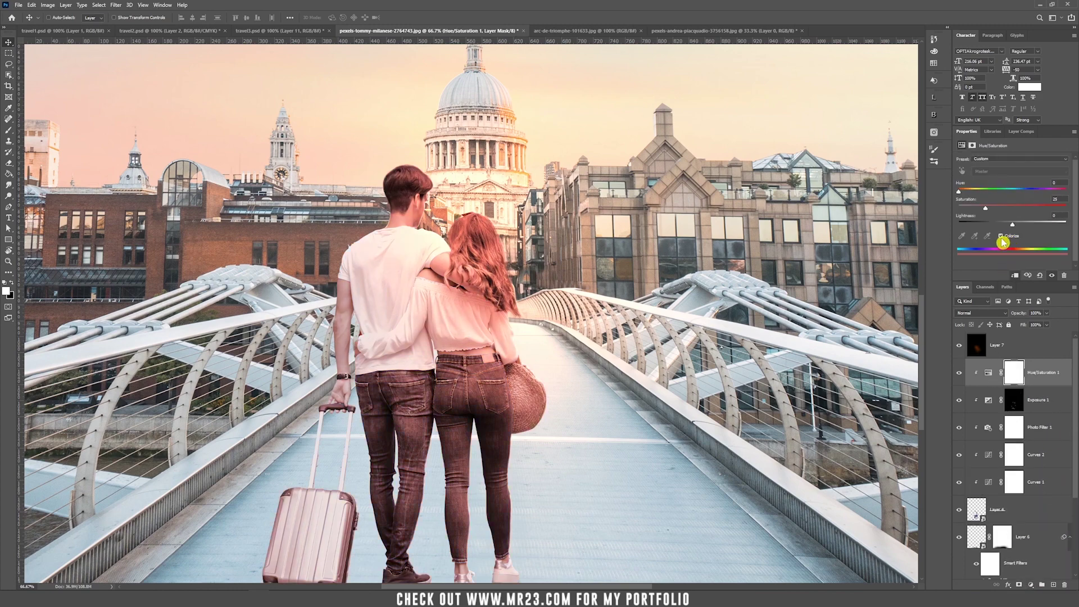
drag(993, 212, 1035, 229)
drag(959, 191, 966, 195)
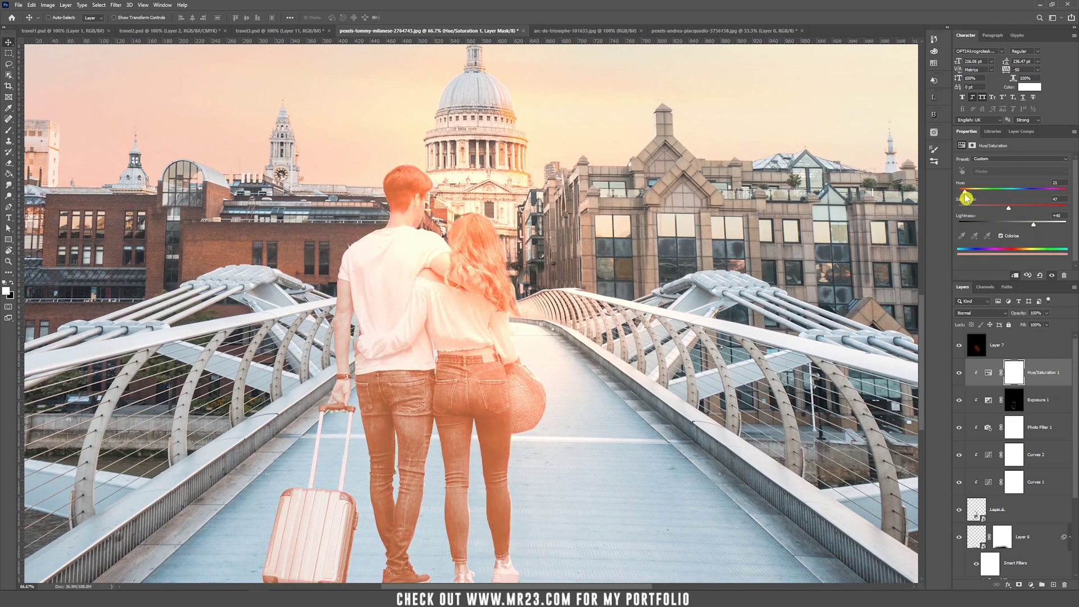
Invert the Hue/Saturation mask to black and paint the orange tint along the man's head, the woman's hair and the bag
click(1015, 379)
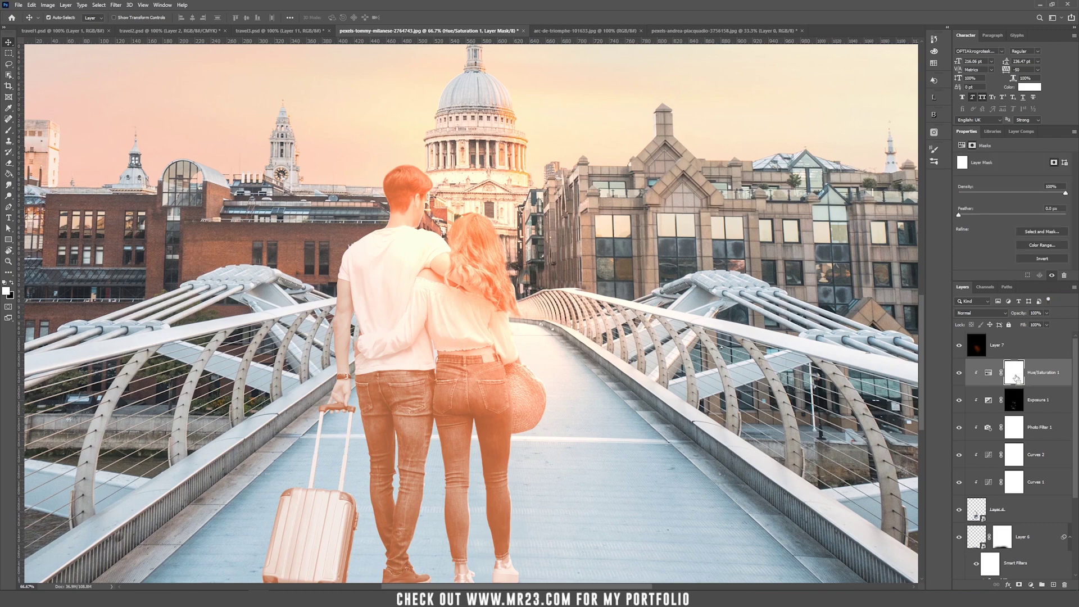
key(ctrl+i)
key(b)
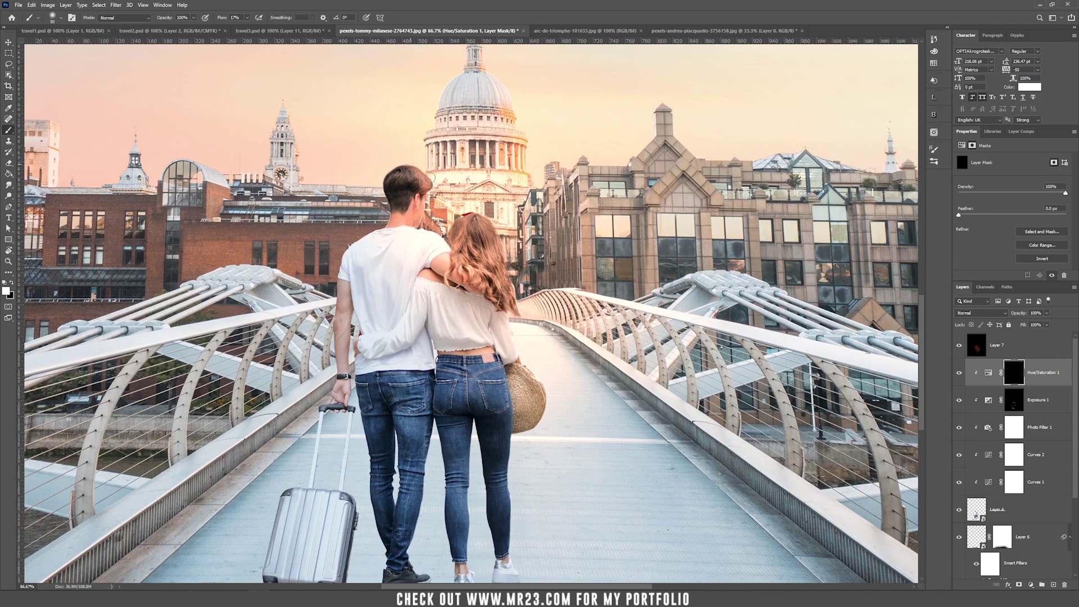
drag(427, 168, 416, 224)
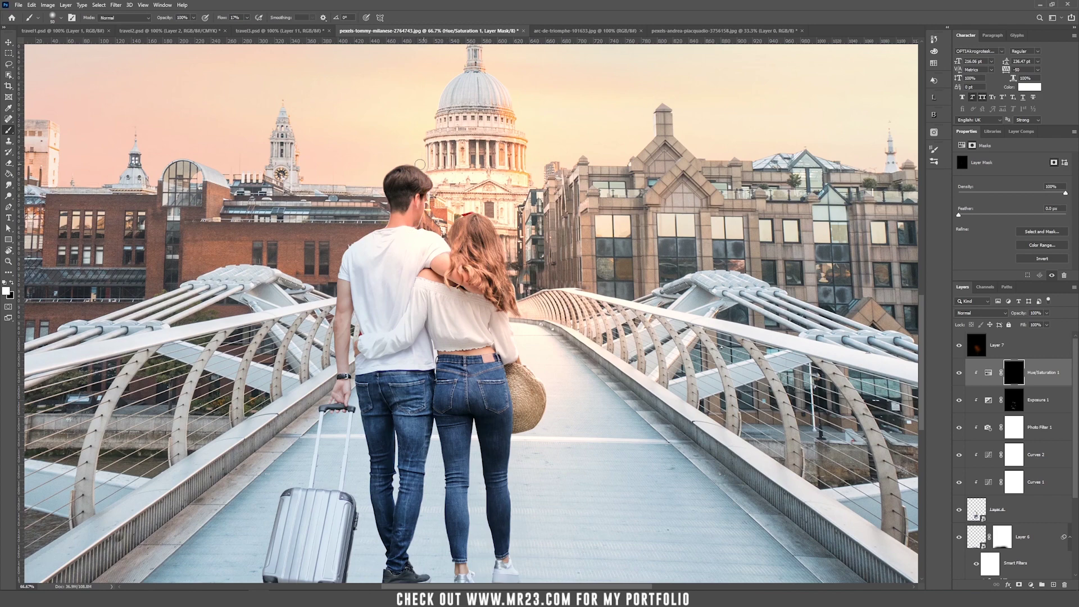
drag(490, 220, 515, 315)
drag(528, 371, 543, 410)
drag(407, 164, 417, 169)
Adjust the brush size and flow, and paint more orange edge light on the Hue/Saturation mask along the couple's bodies and legs
scroll(497, 498, up, 2)
drag(554, 568, 527, 347)
key(bracketleft)
key(bracketleft)
key(shift+0)
key(shift+3)
click(247, 18)
key(bracketright)
drag(411, 51, 395, 458)
mouse_move(287, 62)
mouse_down()
mouse_move(217, 433)
mouse_move(232, 492)
mouse_up()
drag(264, 450, 664, 340)
drag(460, 180, 441, 352)
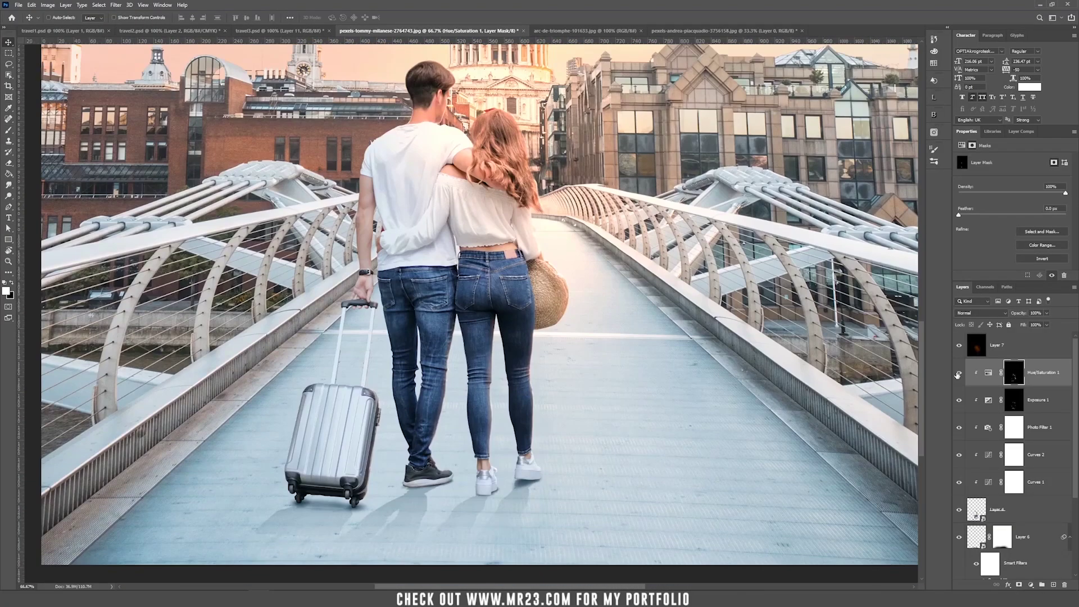
Toggle the Hue/Saturation adjustment's visibility to compare the couple with and without the orange edge light
click(959, 373)
click(959, 373)
click(958, 373)
click(959, 373)
Add a Levels adjustment clipped to the couple, raising the input black point and lowering the output white level to about 108
click(1030, 585)
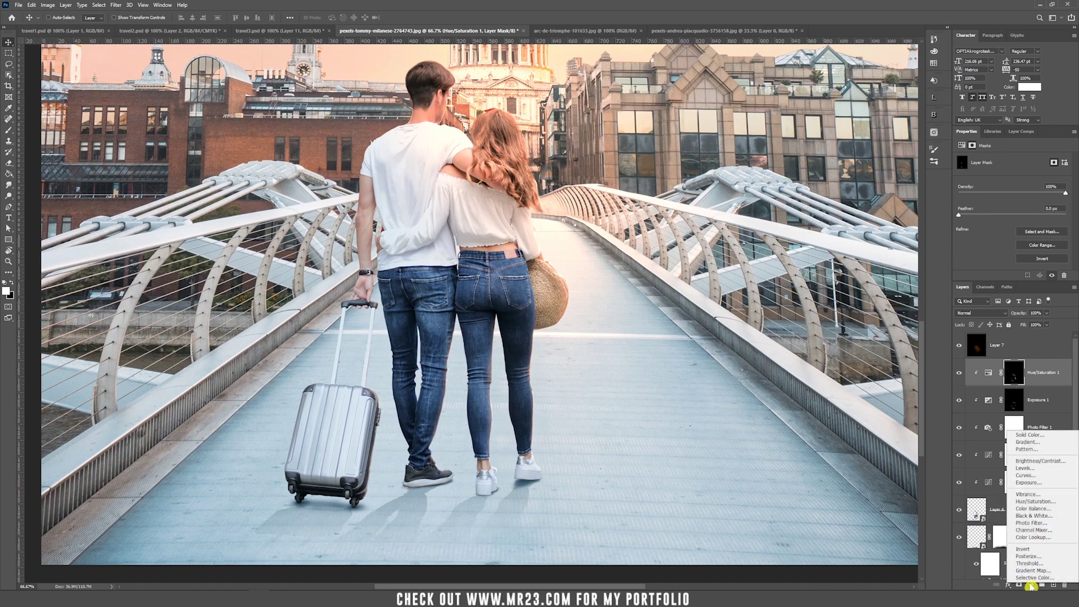
click(1043, 469)
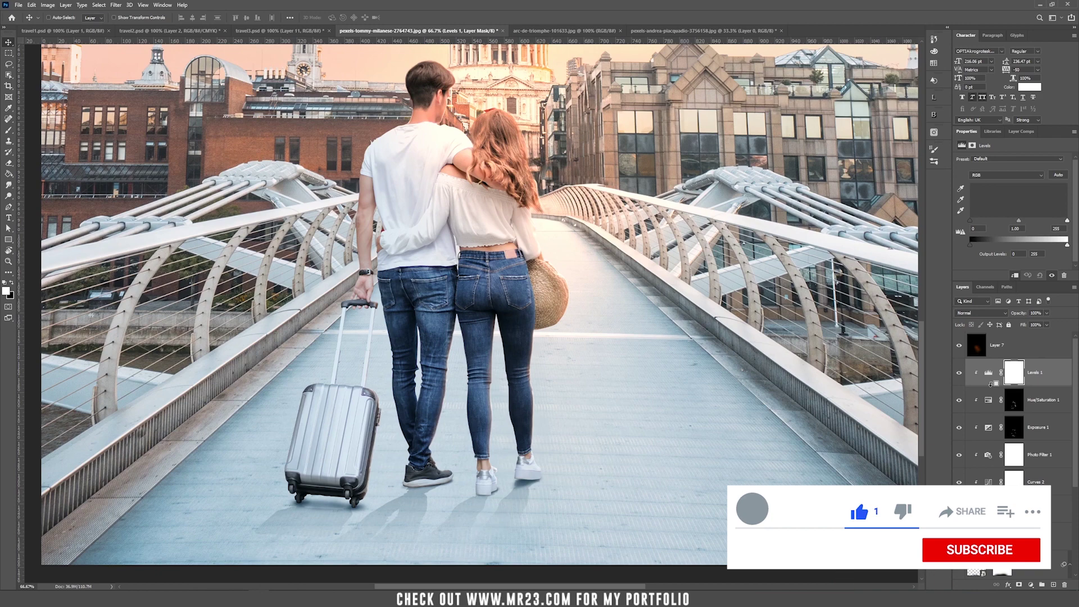
drag(1067, 221, 1067, 223)
drag(970, 223, 1007, 225)
drag(1067, 246, 1012, 248)
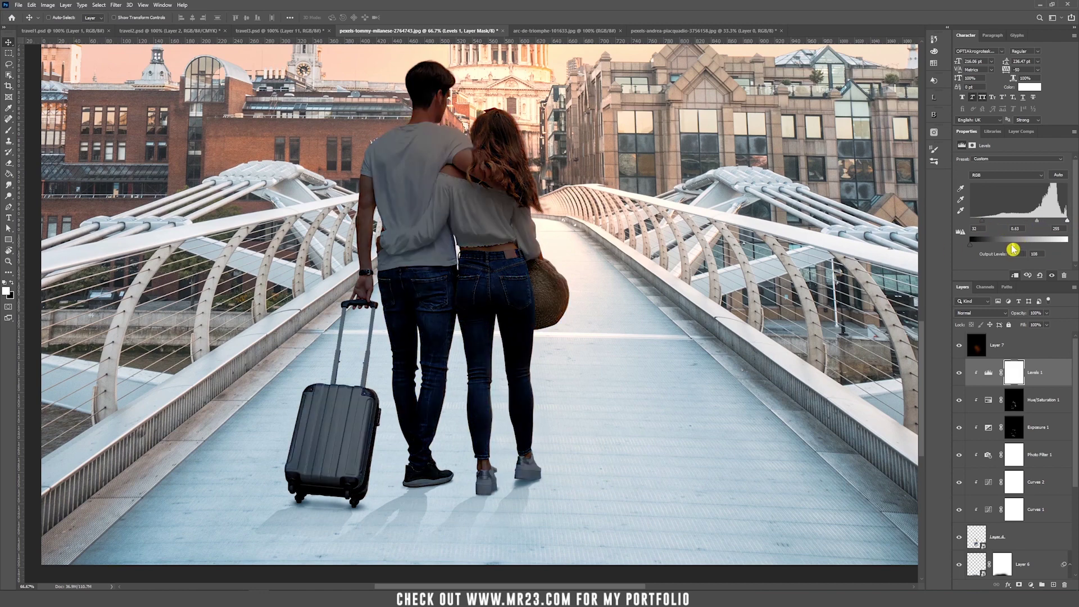
Invert the Levels adjustment's mask to black and prepare a larger white brush
click(1014, 373)
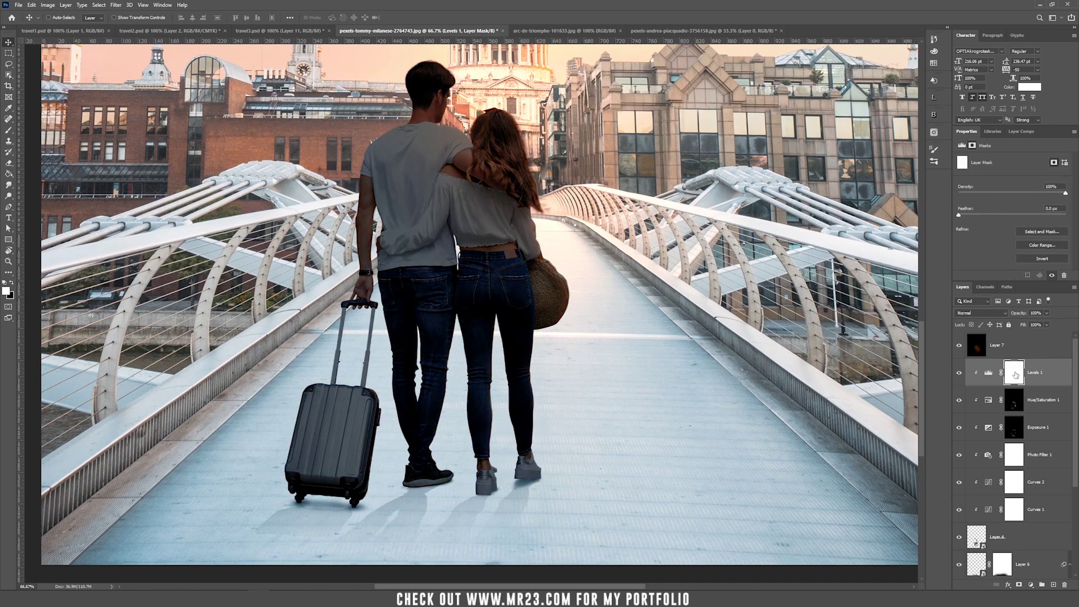
key(ctrl+i)
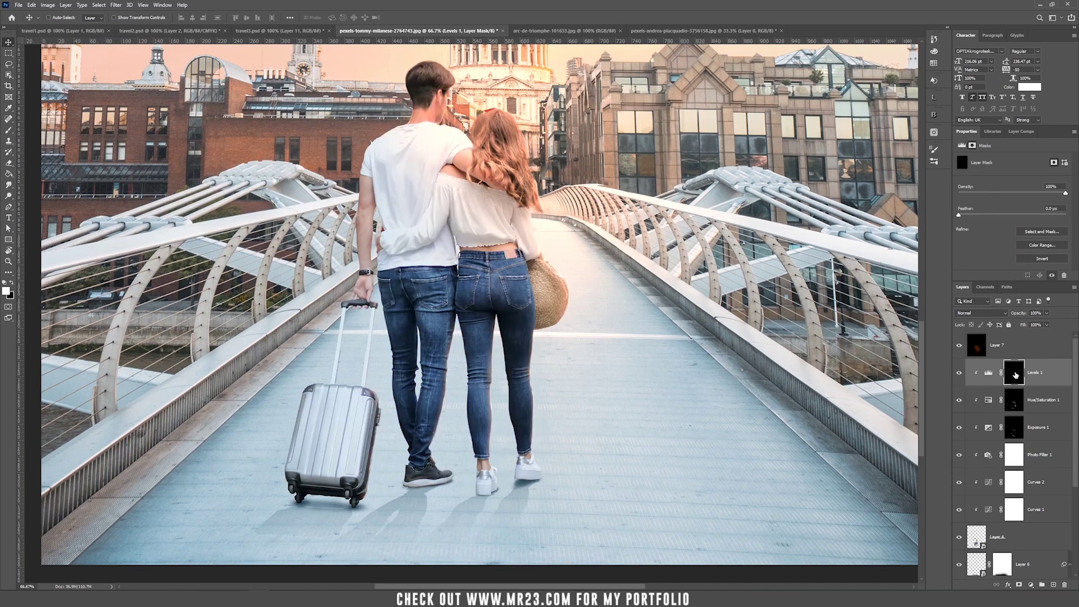
key(b)
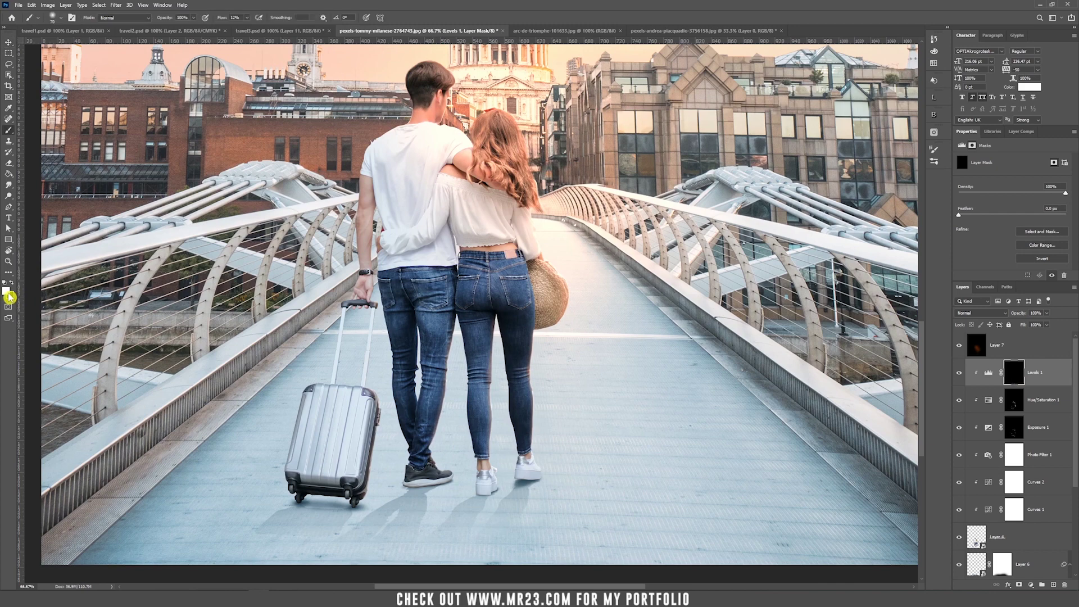
key(bracketright)
key(bracketright)
key(bracketright)
key(bracketright)
Undo a trial stroke on the suitcase, lower the brush flow to about 4%, and paint soft shading over the suitcase and couple
drag(369, 393, 370, 457)
key(ctrl+z)
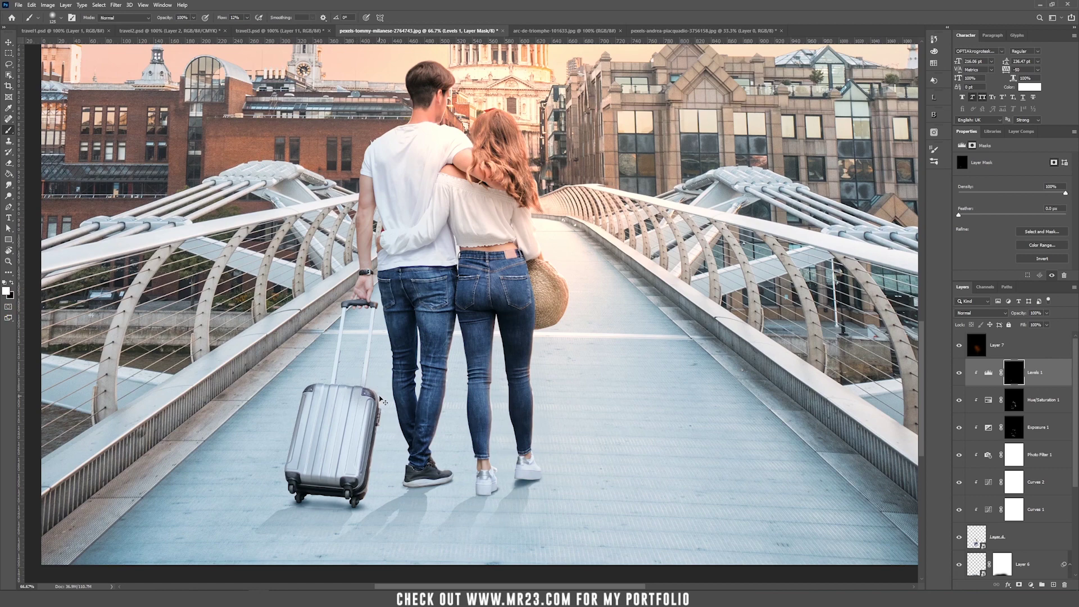
drag(247, 18, 246, 31)
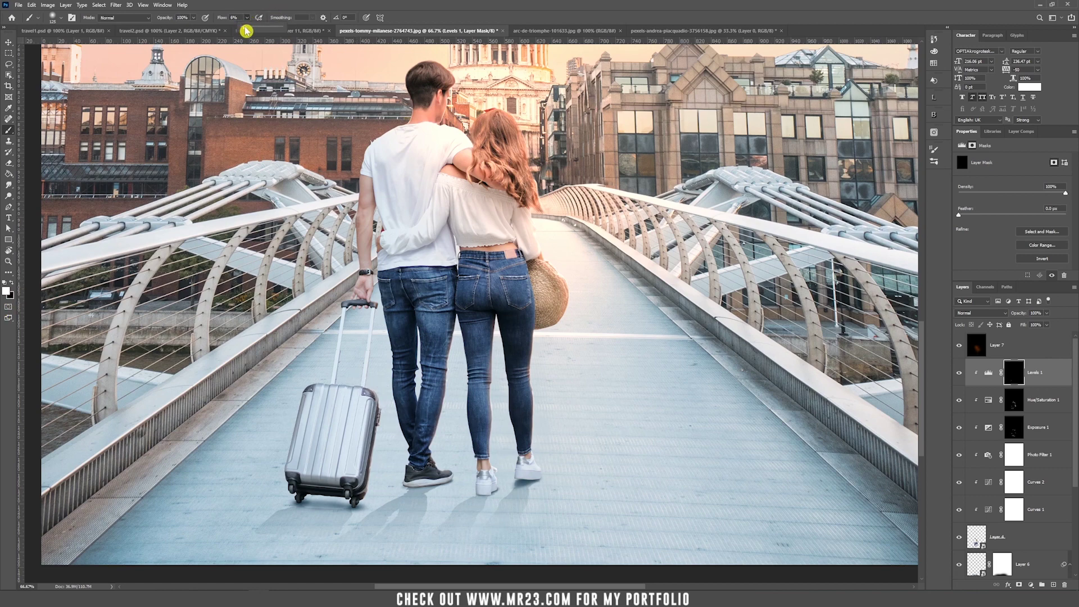
click(346, 389)
mouse_move(354, 477)
mouse_down()
mouse_move(318, 488)
mouse_move(346, 477)
mouse_move(365, 391)
mouse_move(356, 492)
mouse_up()
mouse_move(289, 482)
mouse_down()
mouse_move(424, 478)
mouse_move(483, 338)
mouse_move(517, 472)
mouse_move(412, 123)
mouse_up()
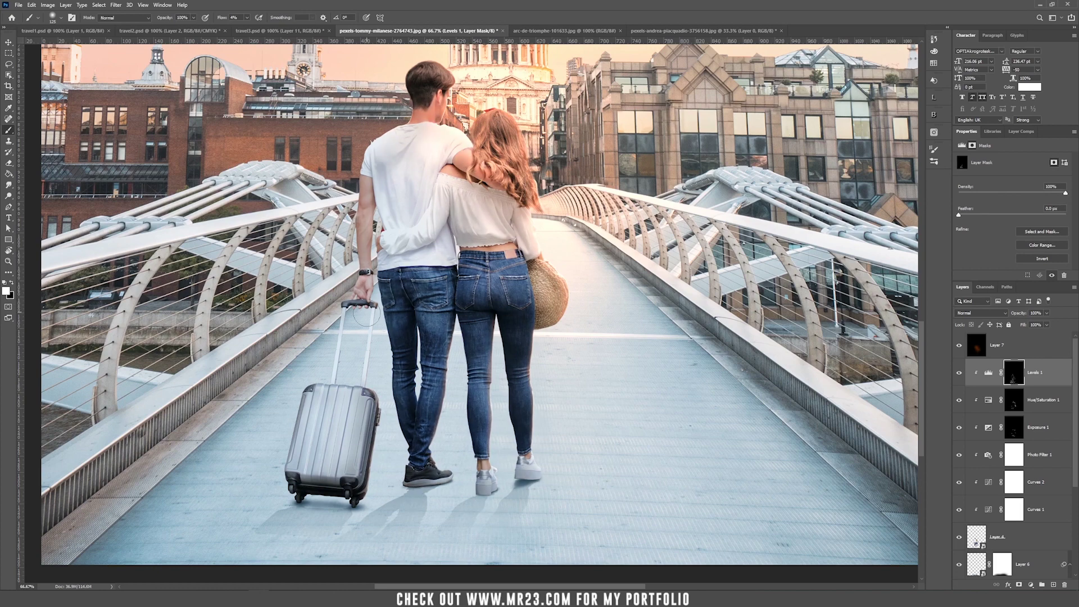
Enlarge the brush further and paint broader soft shading on the Levels mask over the couple's clothes
key(bracketright)
key(bracketright)
key(bracketright)
key(bracketright)
key(bracketright)
drag(489, 158, 436, 382)
key(v)
key(ctrl+minus)
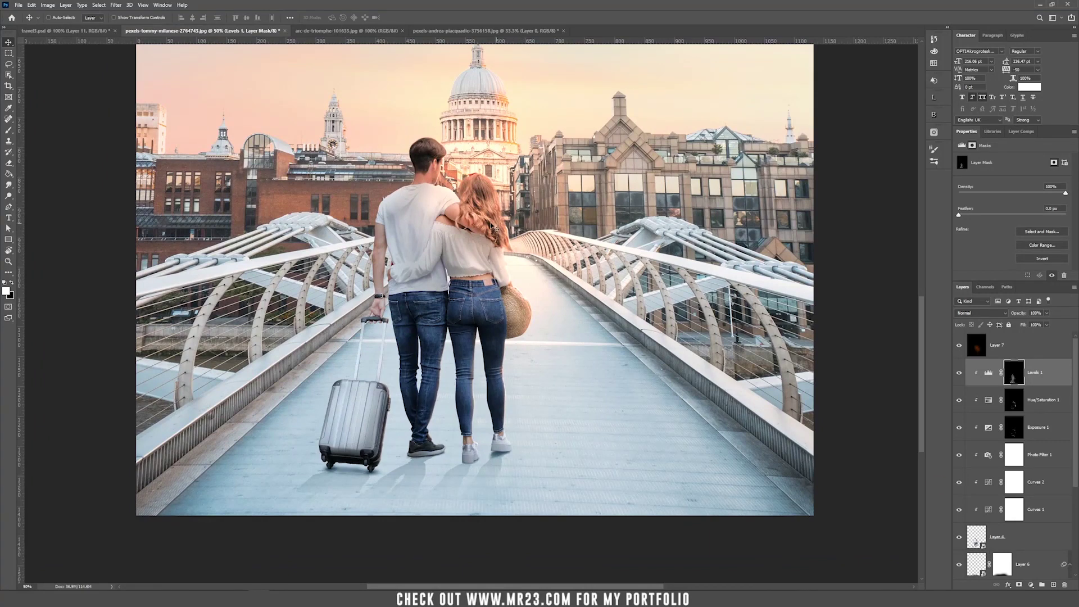
key(ctrl)
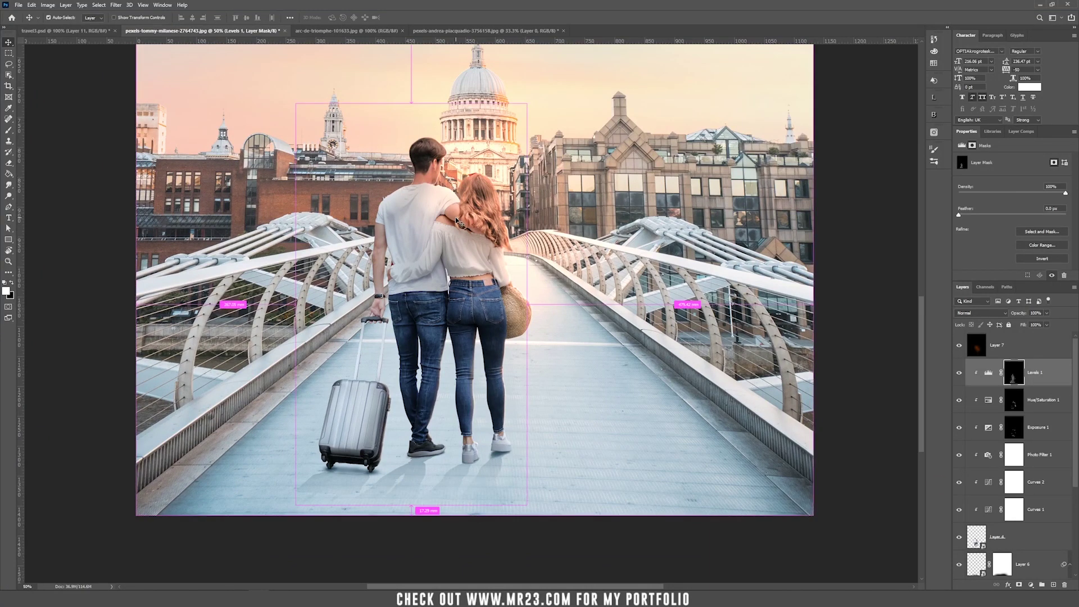
key(ctrl+plus)
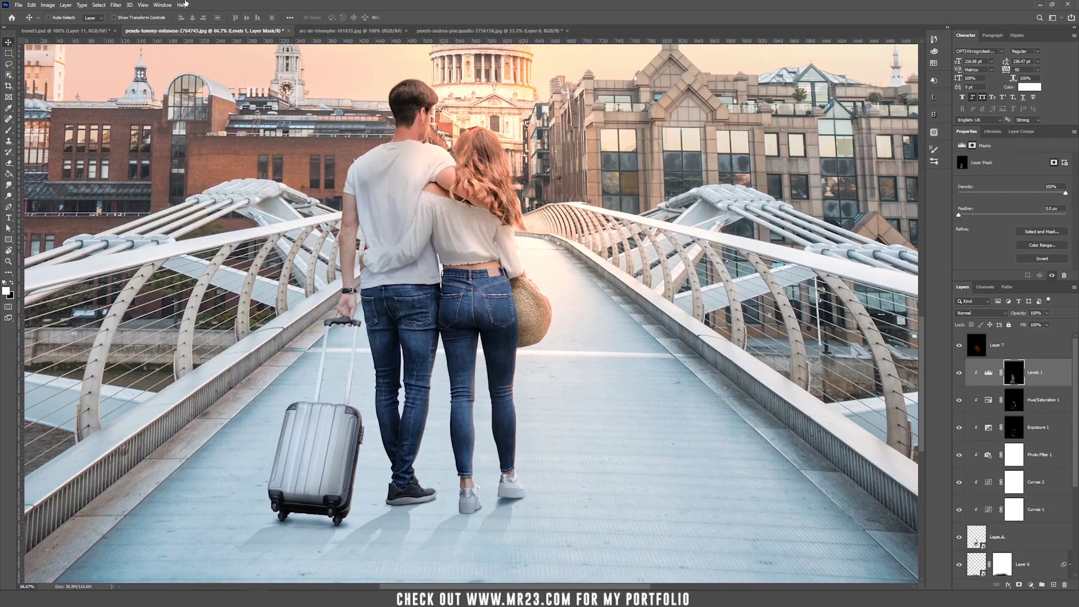
Create a new Soft Light layer filled with 50% gray above the Levels adjustment and clip it to the couple
click(68, 6)
mouse_move(85, 15)
click(191, 14)
click(500, 219)
click(511, 340)
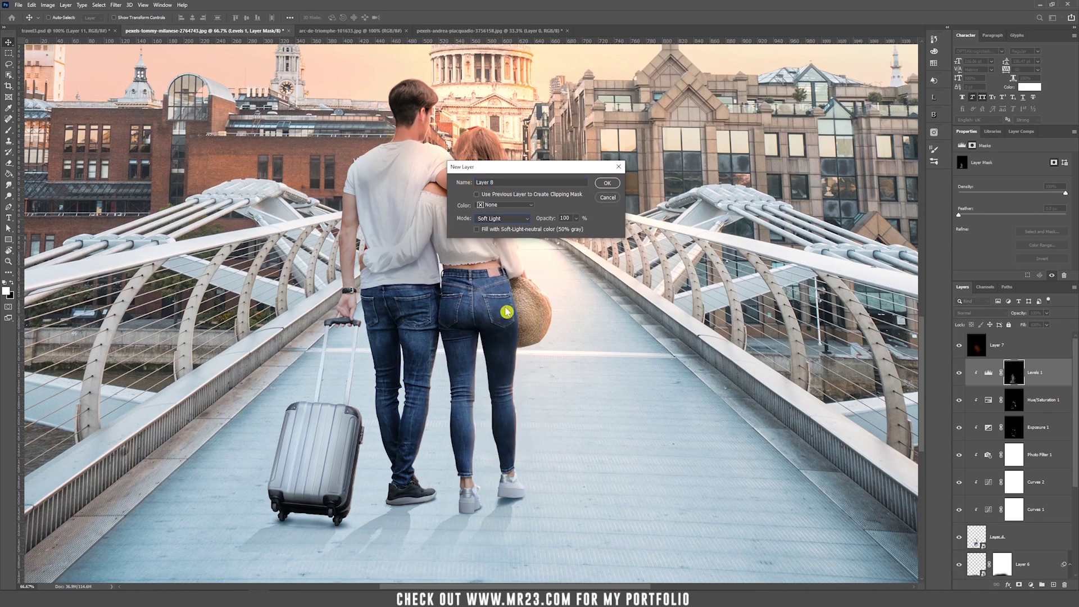
click(501, 230)
click(607, 182)
alt+click(1019, 385)
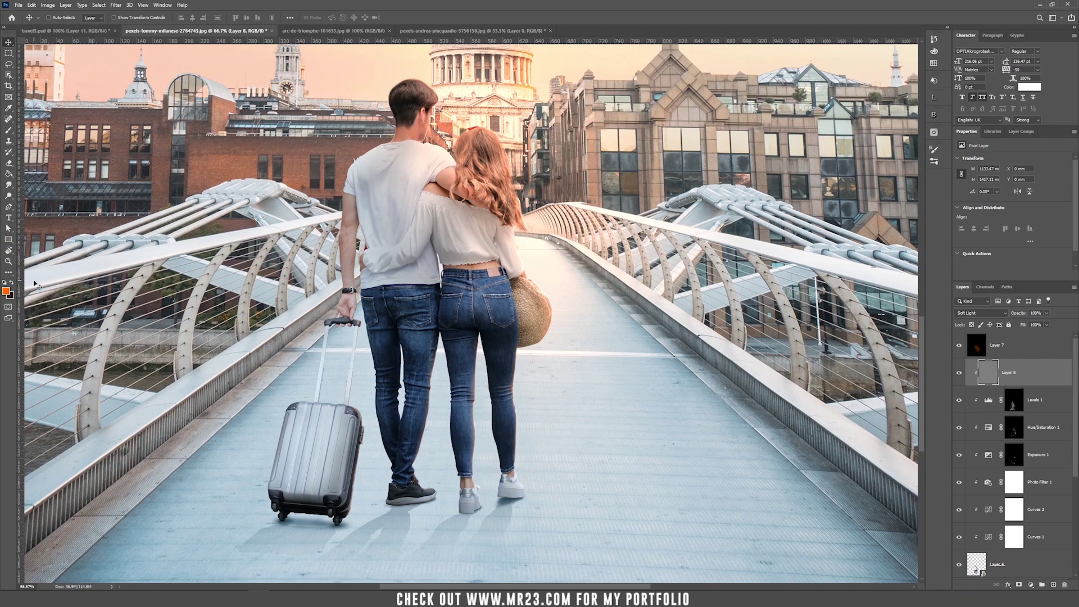
Burn soft shading into the couple on the gray Soft Light layer with a black brush at 6% flow
key(d)
scroll(450, 257, up, 5)
scroll(450, 257, left, 2)
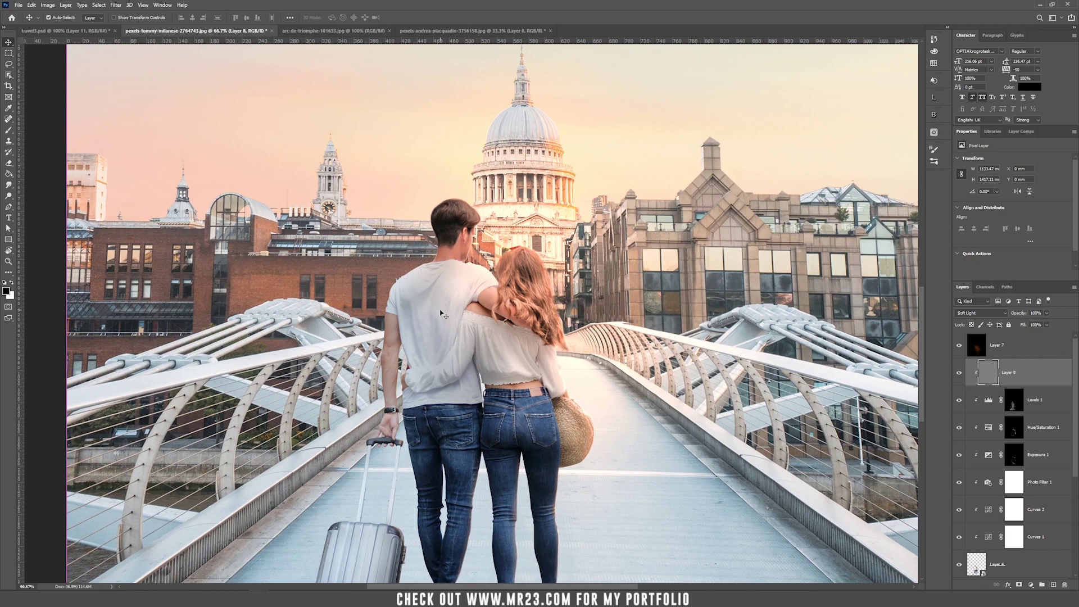
key(ctrl+plus)
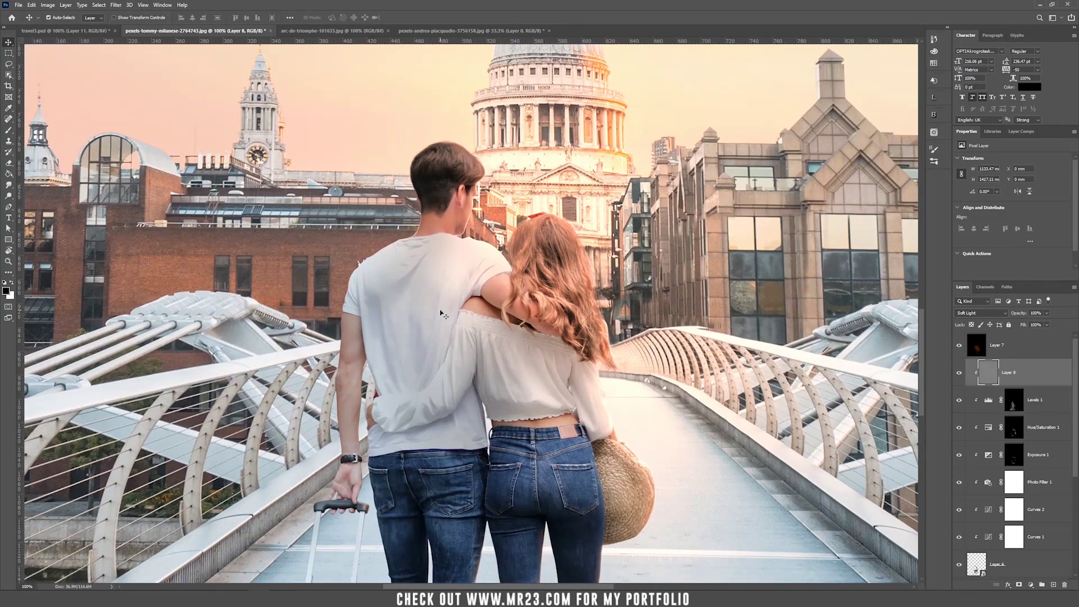
key(b)
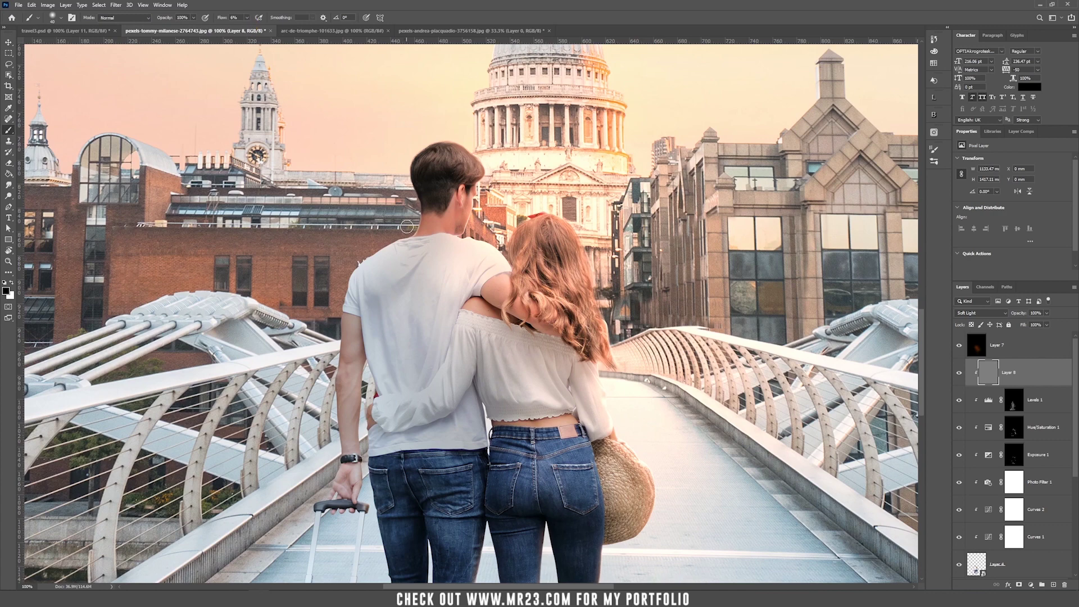
key(ctrl+plus)
key(ctrl+plus)
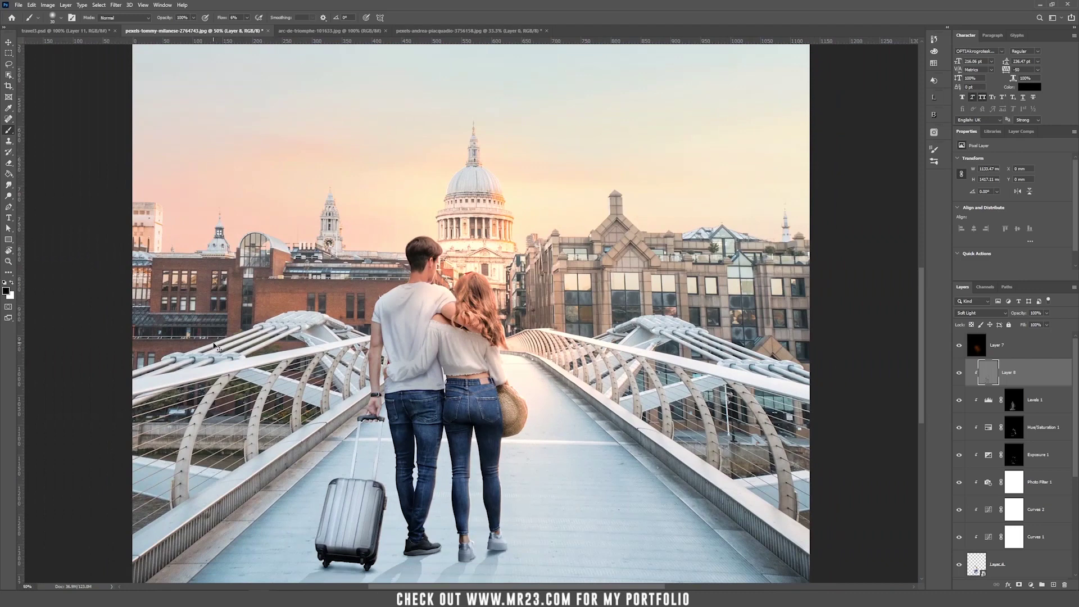
Toggle the gray Soft Light layer's visibility to compare the image with and without the burned shading
key(v)
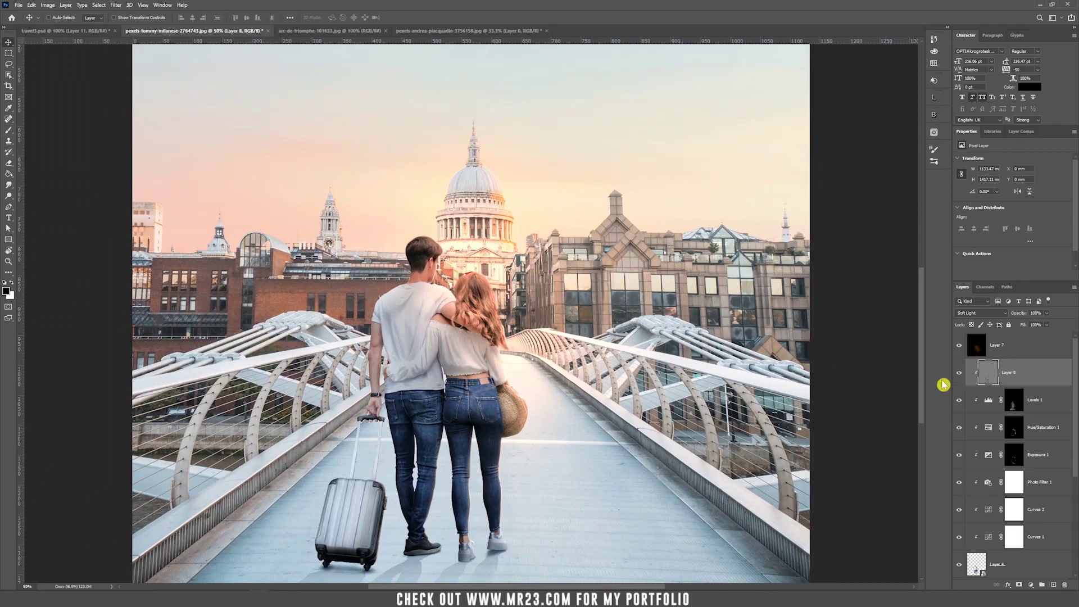
click(959, 374)
click(960, 374)
click(959, 375)
click(960, 375)
Switch the brush to white at 6% flow and dodge highlights onto the man's shirt and the woman's hair
click(12, 283)
key(b)
scroll(474, 314, up, 5)
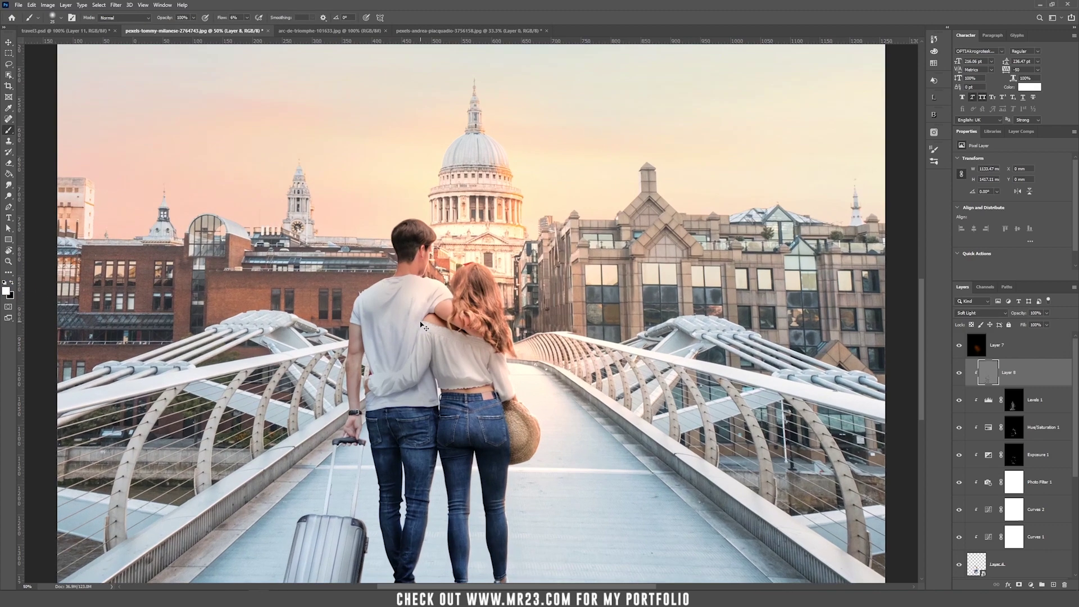
scroll(344, 375, up, 3)
scroll(344, 375, left, 5)
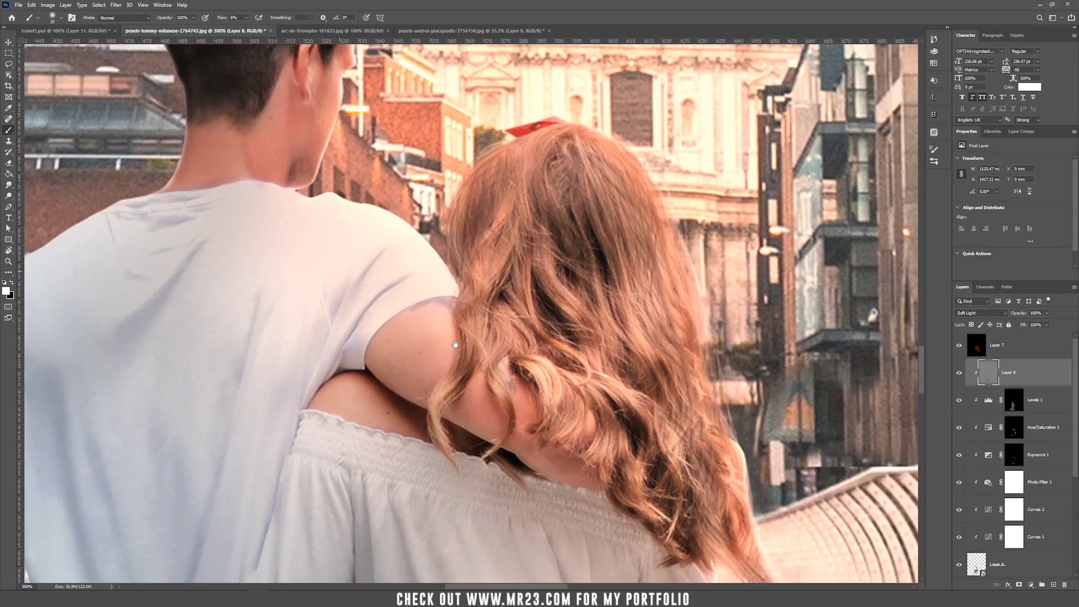
mouse_move(265, 224)
mouse_down()
mouse_move(444, 439)
mouse_move(506, 461)
mouse_up()
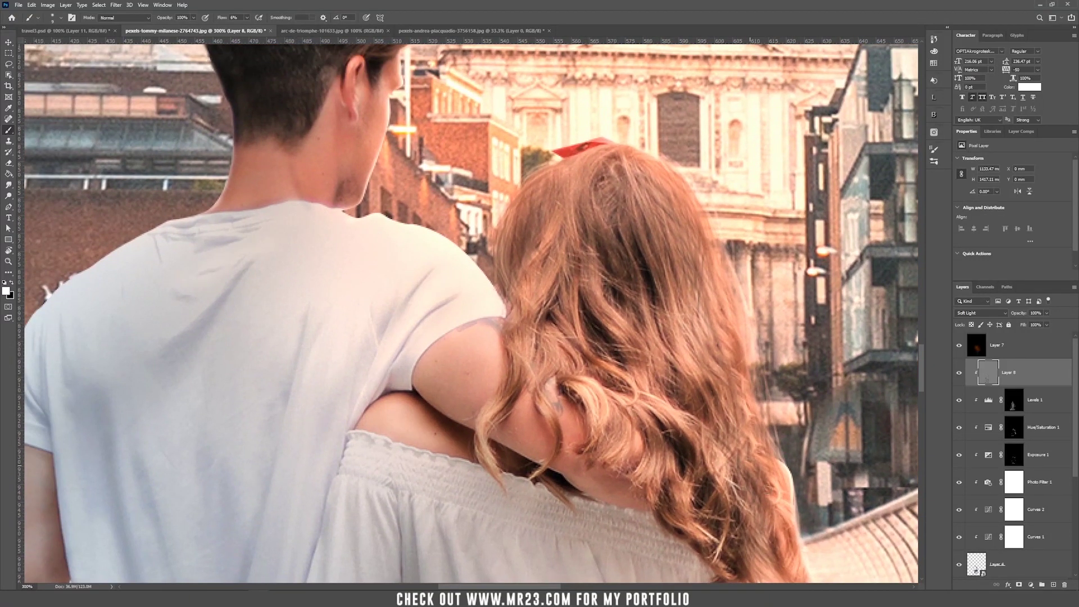
scroll(484, 450, down, 6)
scroll(483, 450, right, 5)
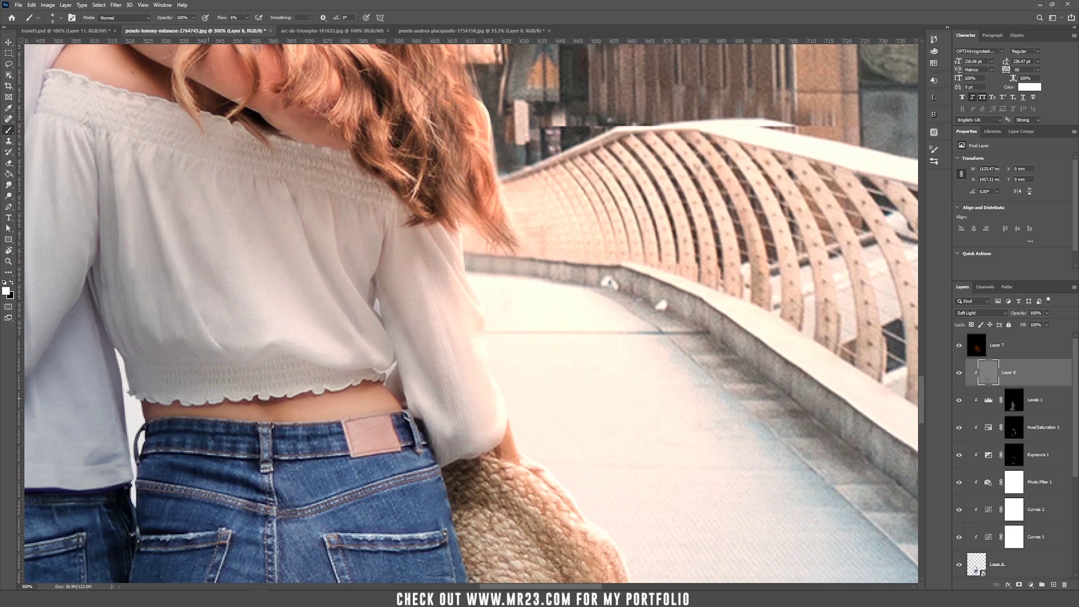
Continue dodging highlights on the Soft Light layer over the woman's clothes, the jeans, shoes, and the man's shirt and head
scroll(300, 395, down, 3)
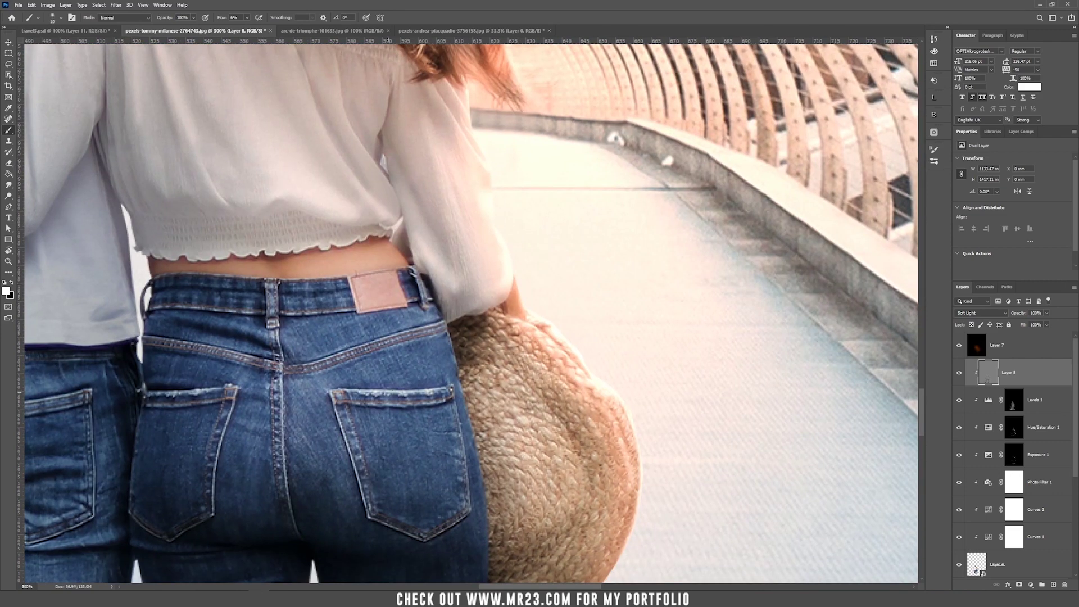
scroll(458, 342, down, 6)
scroll(457, 342, left, 2)
scroll(522, 475, down, 6)
scroll(560, 521, down, 6)
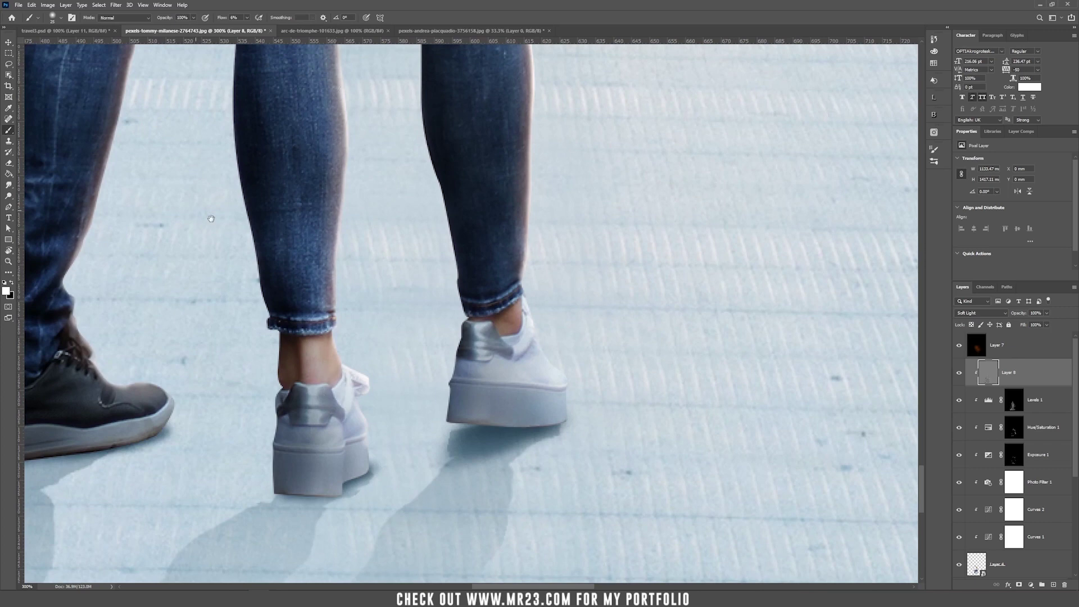
scroll(450, 393, left, 5)
scroll(394, 309, up, 3)
scroll(363, 259, up, 6)
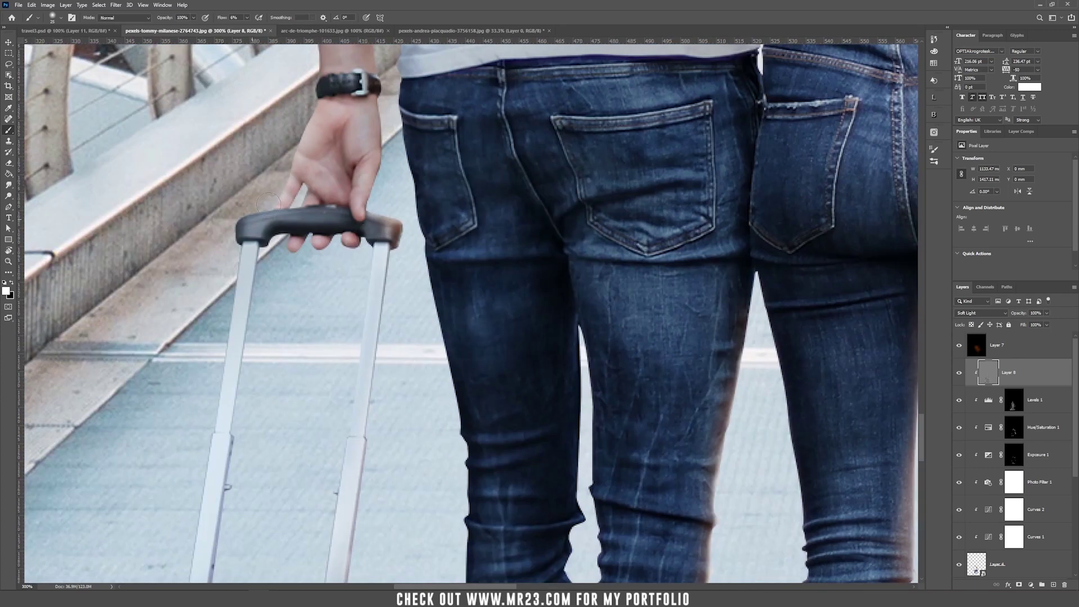
scroll(363, 259, up, 10)
scroll(363, 259, right, 2)
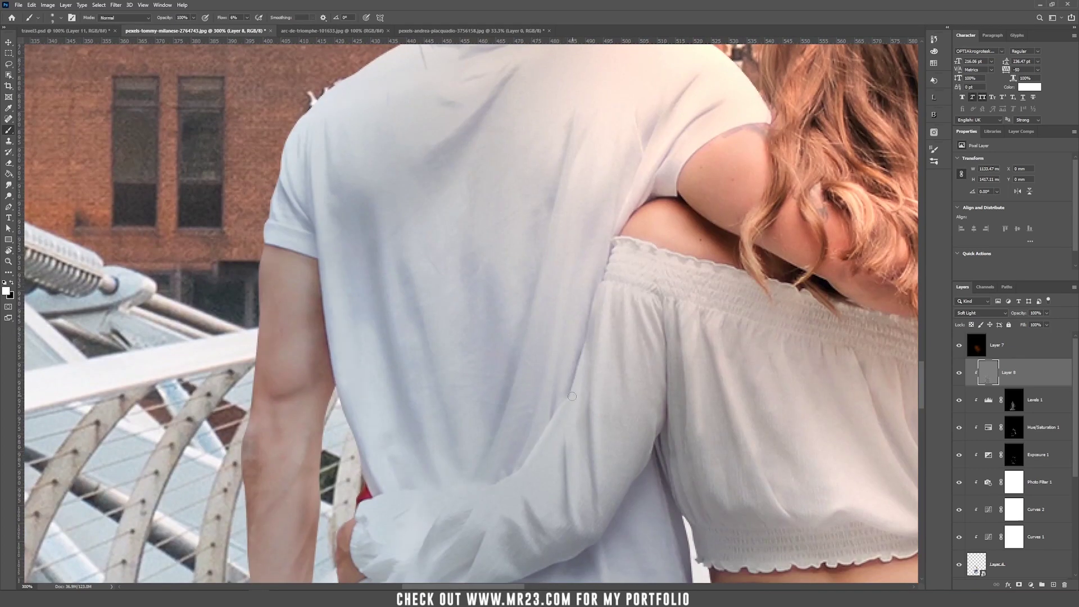
scroll(609, 194, up, 5)
scroll(609, 194, right, 1)
scroll(622, 114, up, 3)
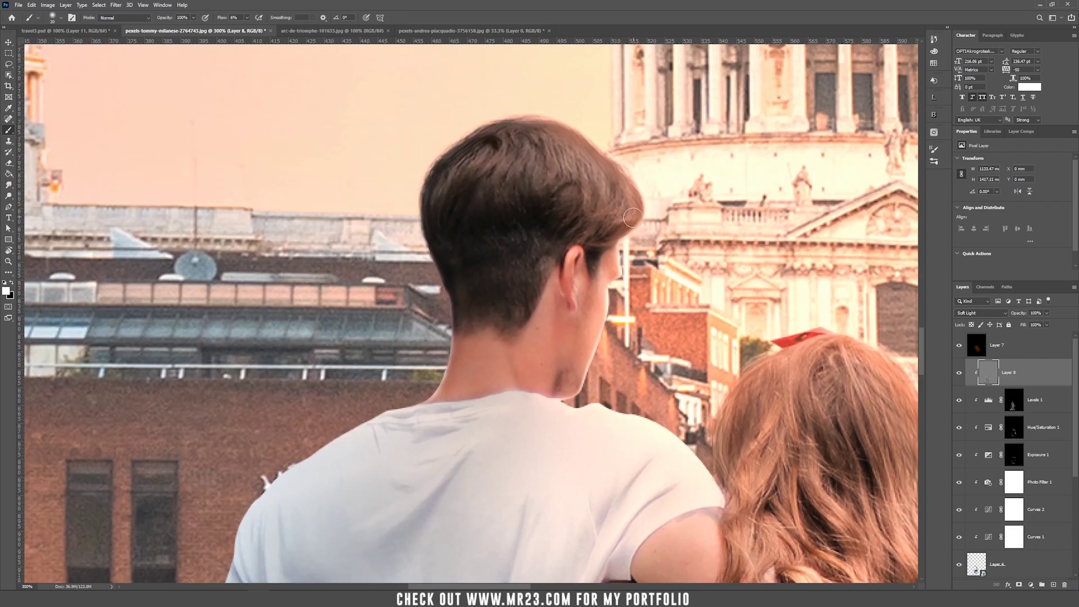
Check the dodge-and-burn layer's effect on the whole image by toggling its visibility
key(ctrl+0)
key(v)
click(959, 372)
key(ctrl+plus)
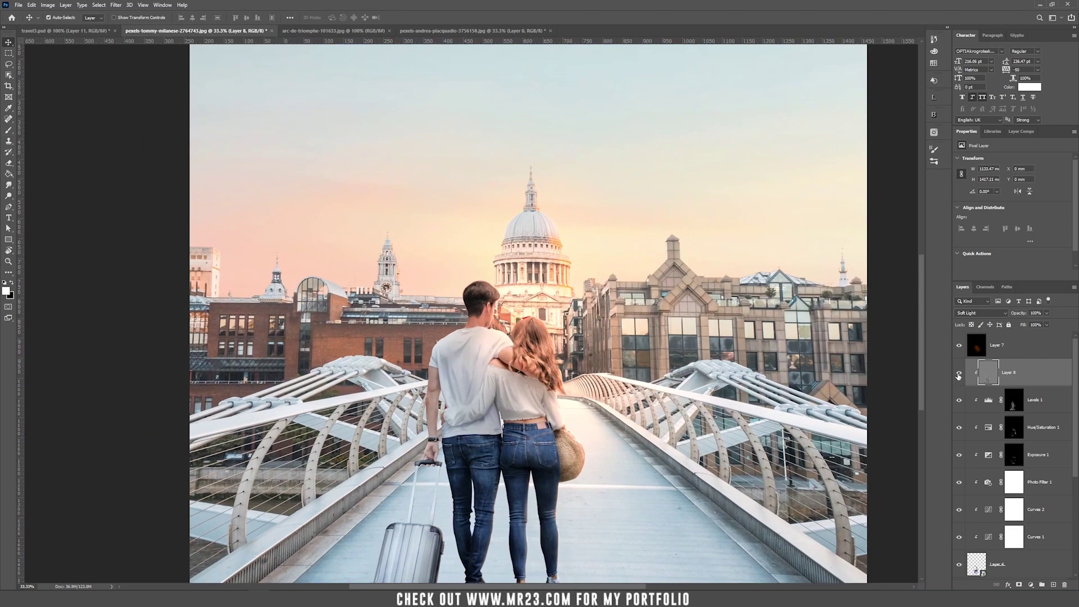
key(ctrl+minus)
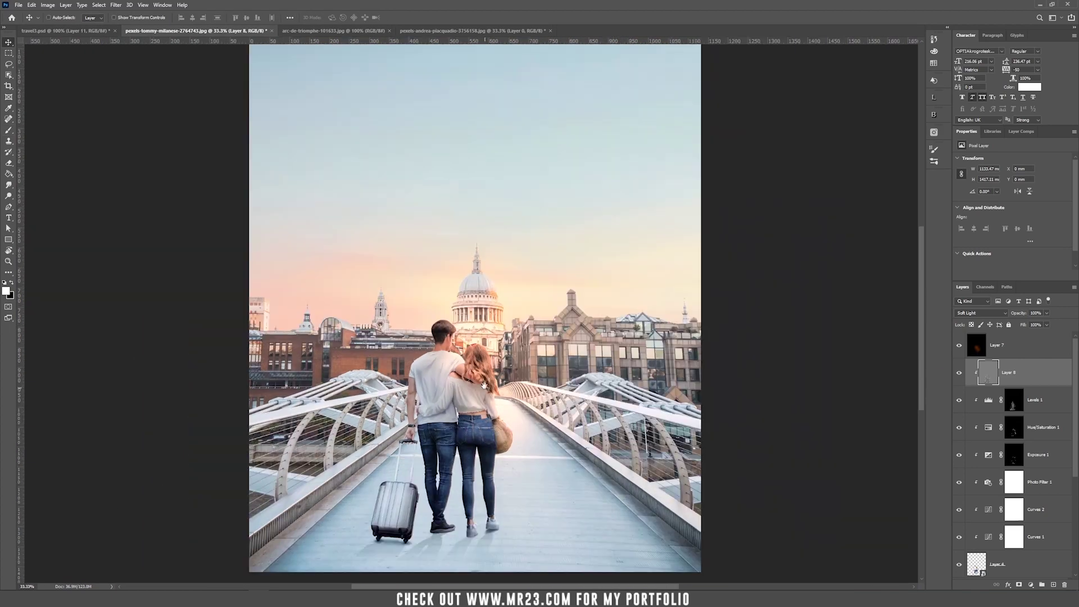
Merge all visible layers into a new layer above Layer 7 and convert it to a smart object
click(1024, 357)
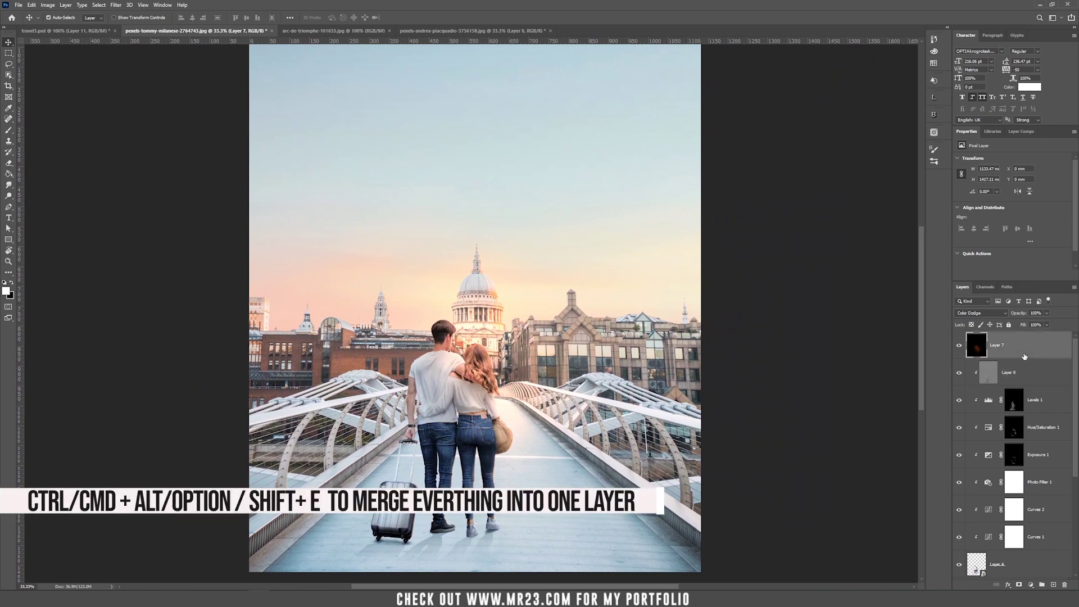
key(ctrl+alt+shift+e)
drag(515, 319, 471, 304)
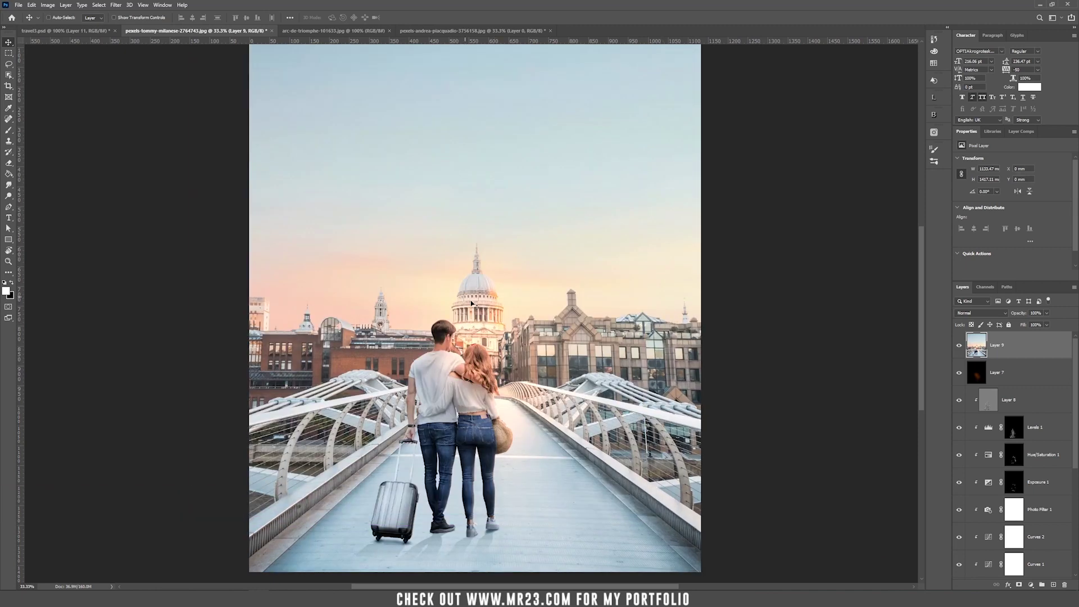
right_click(1055, 351)
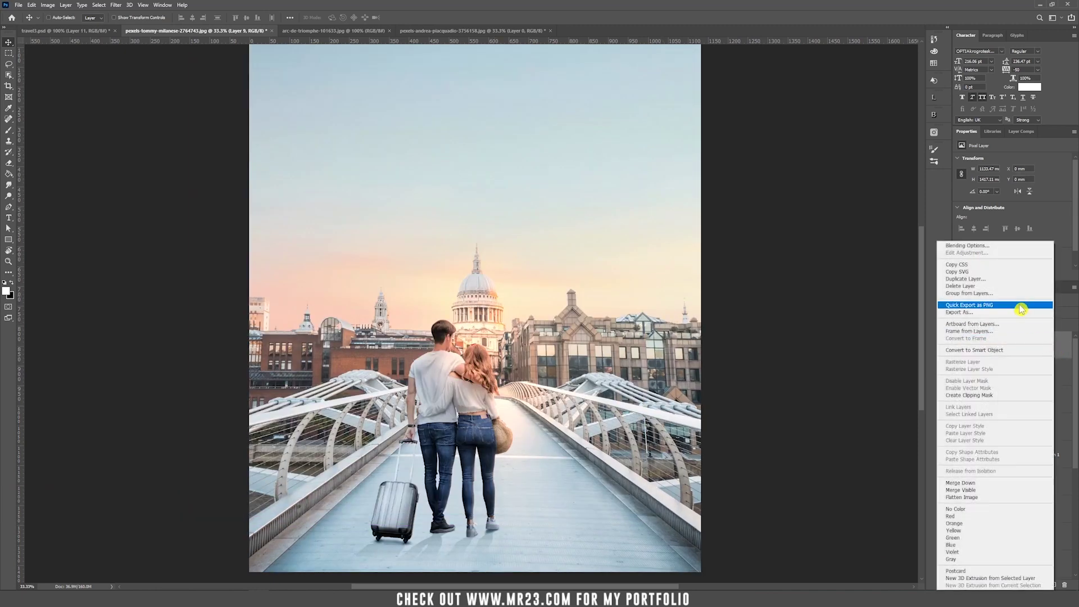
click(1041, 351)
Grade the merged layer with the Camera Raw Filter, including Exposure -0.60, Contrast +13, Shadows +46, Vibrance -14 and Grain 14, and compare the result
click(117, 5)
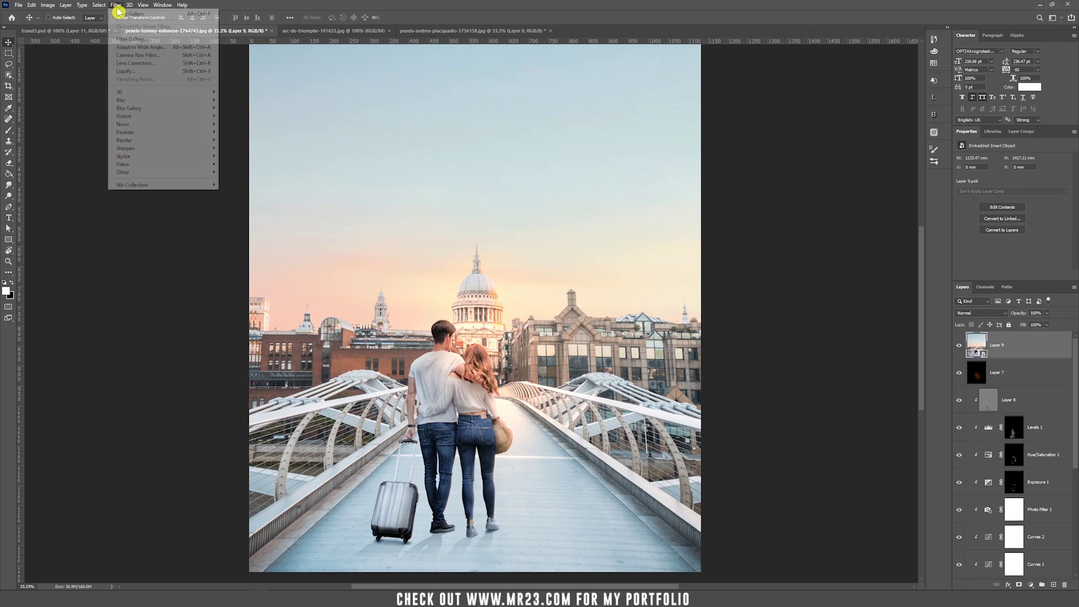
click(166, 55)
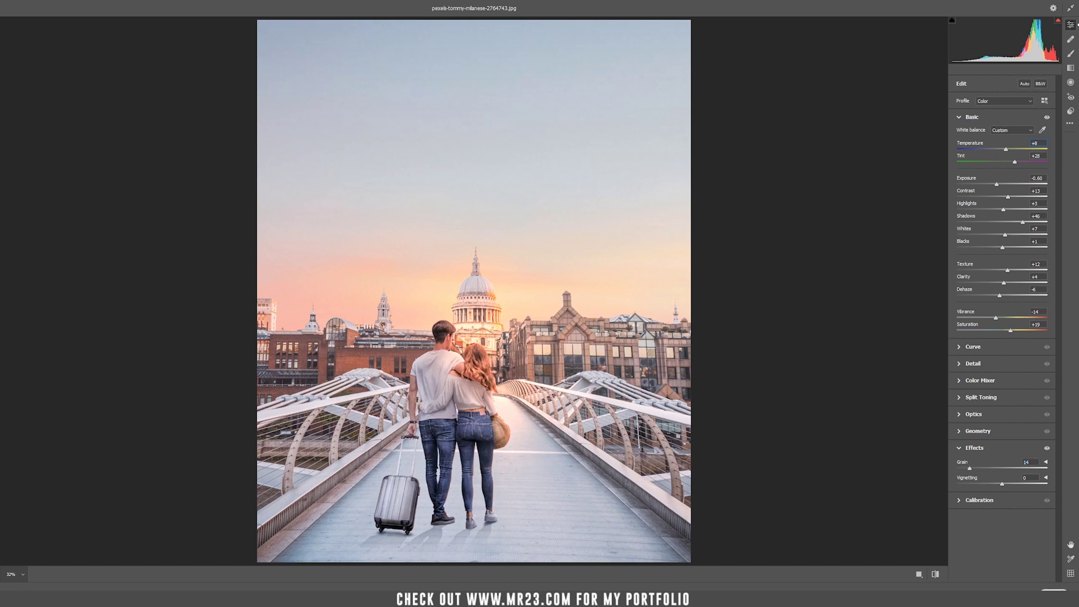
click(959, 348)
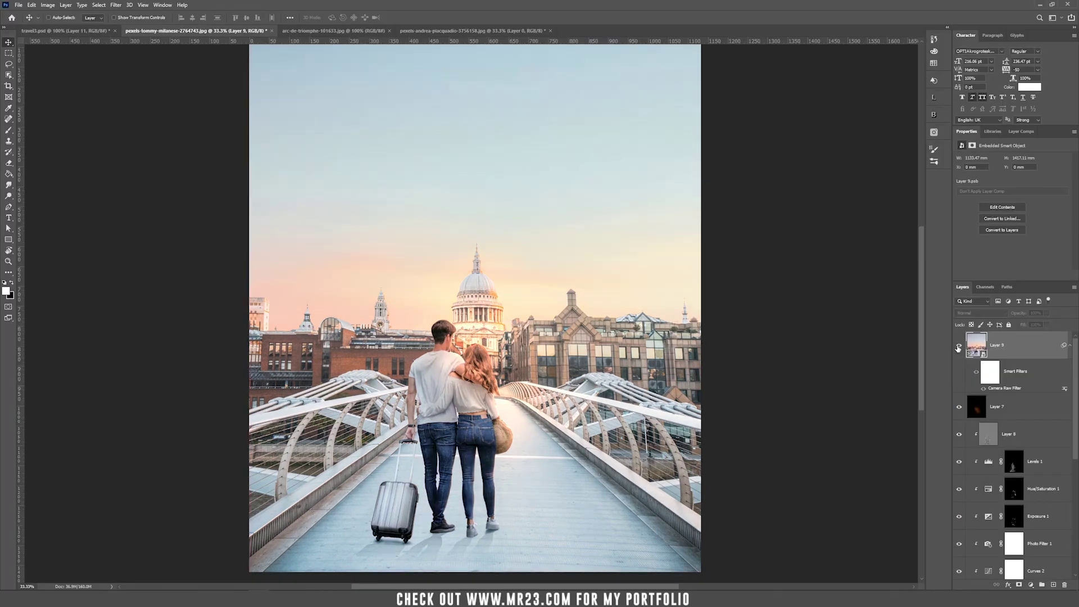
click(958, 348)
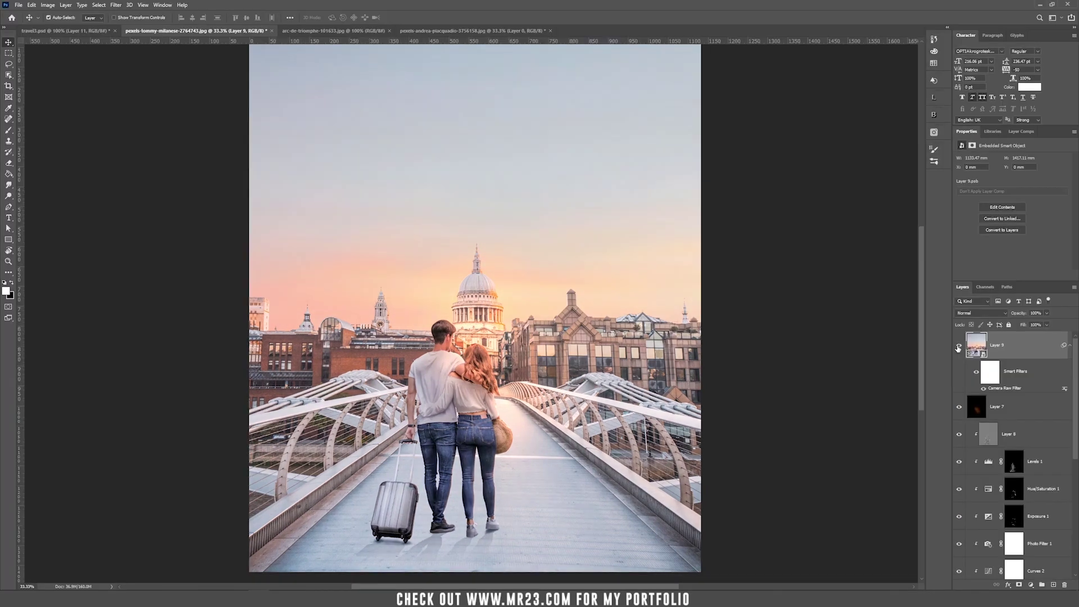
Select all layers above the Background and put them in one group
key(ctrl+plus)
key(ctrl+plus)
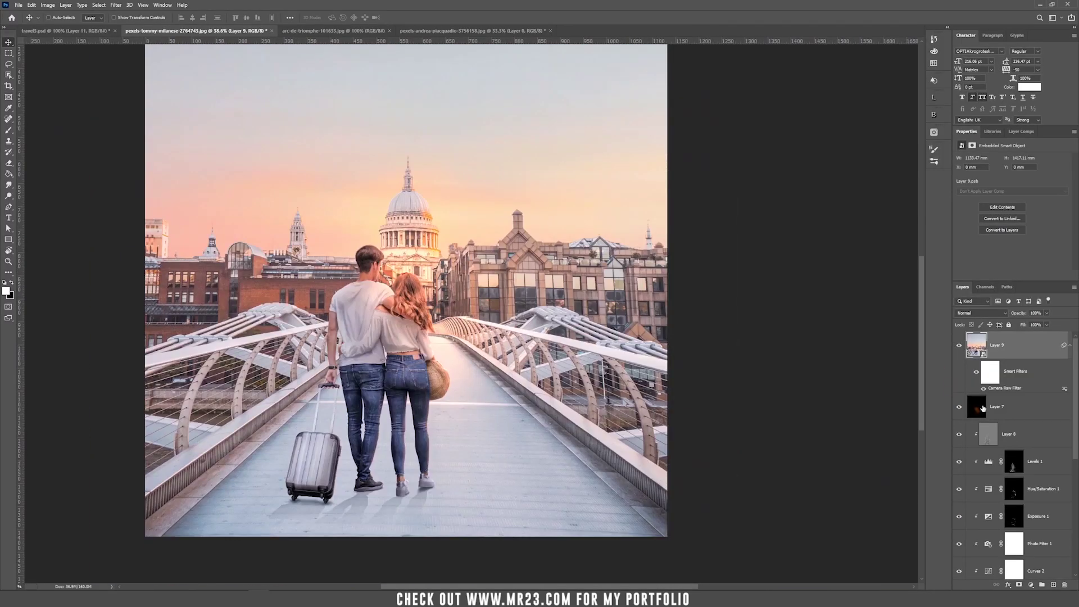
scroll(1009, 406, down, 5)
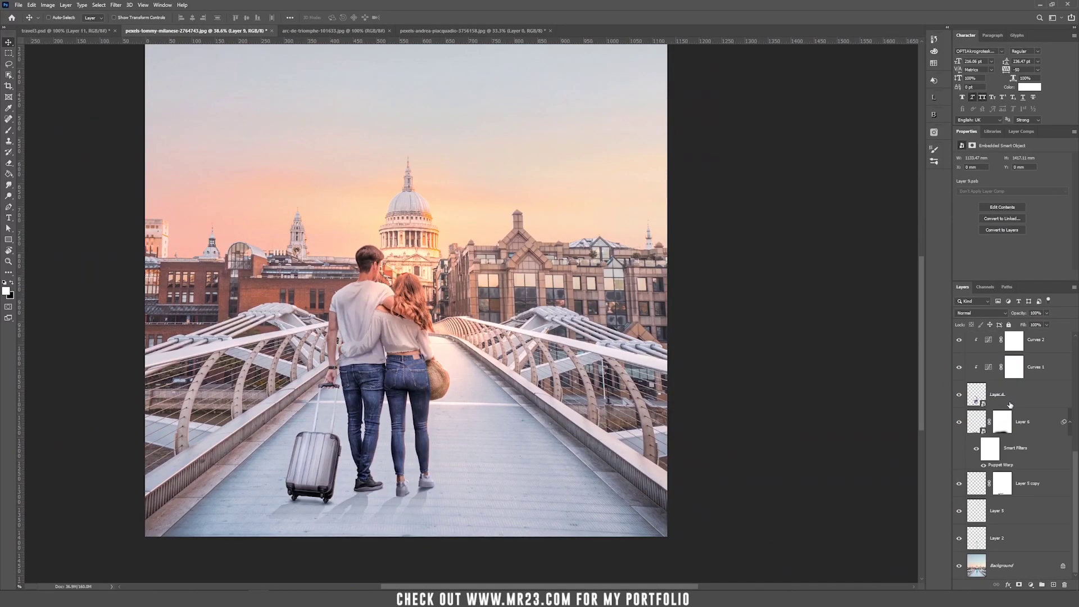
shift+click(1030, 545)
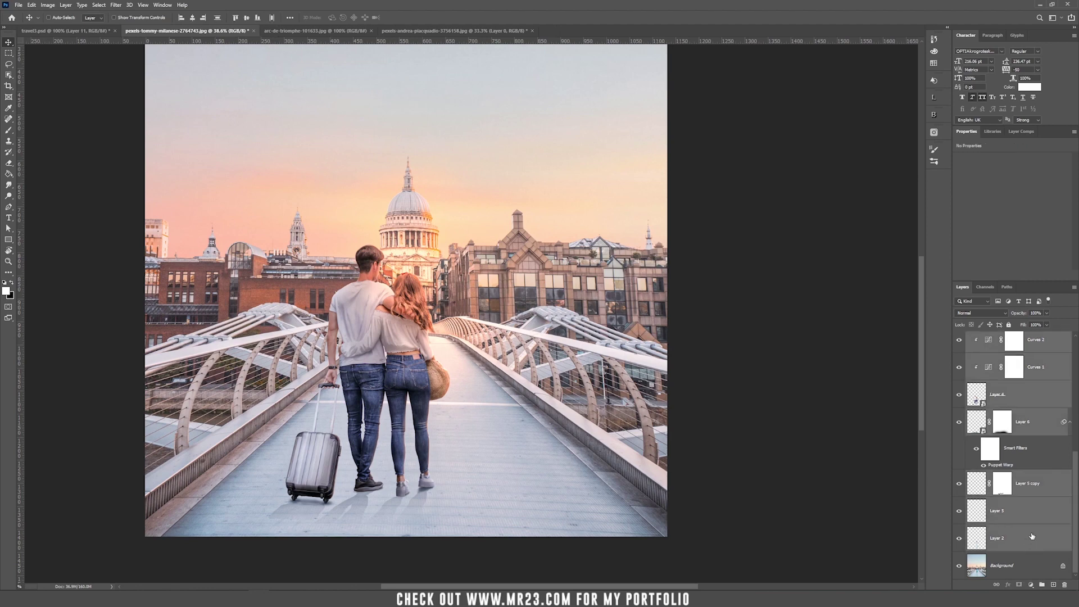
click(1042, 585)
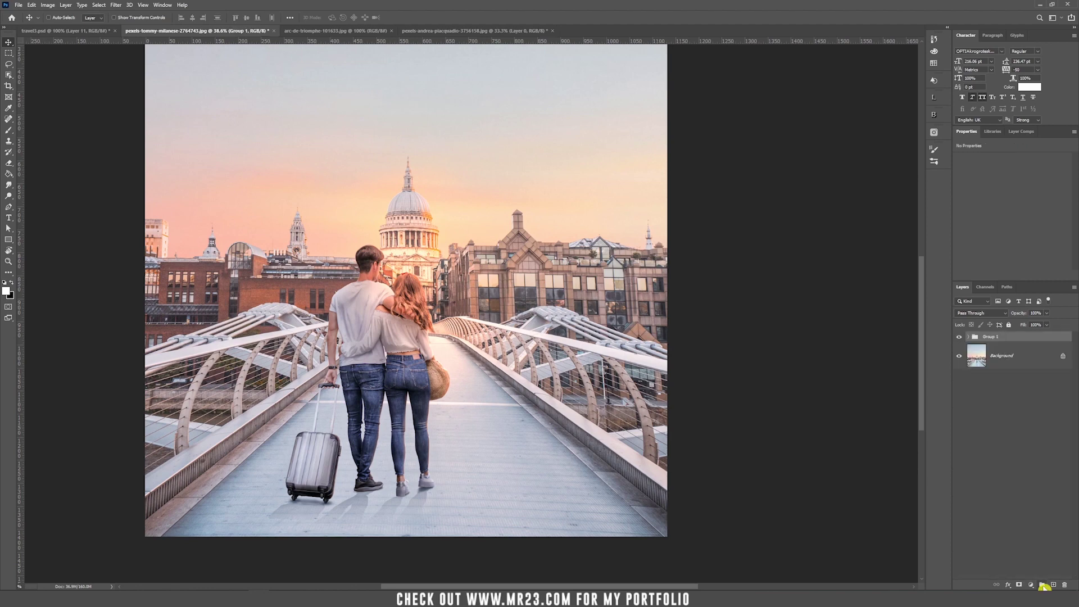
Toggle the group's visibility to compare the finished composite with the original bridge photo
click(959, 342)
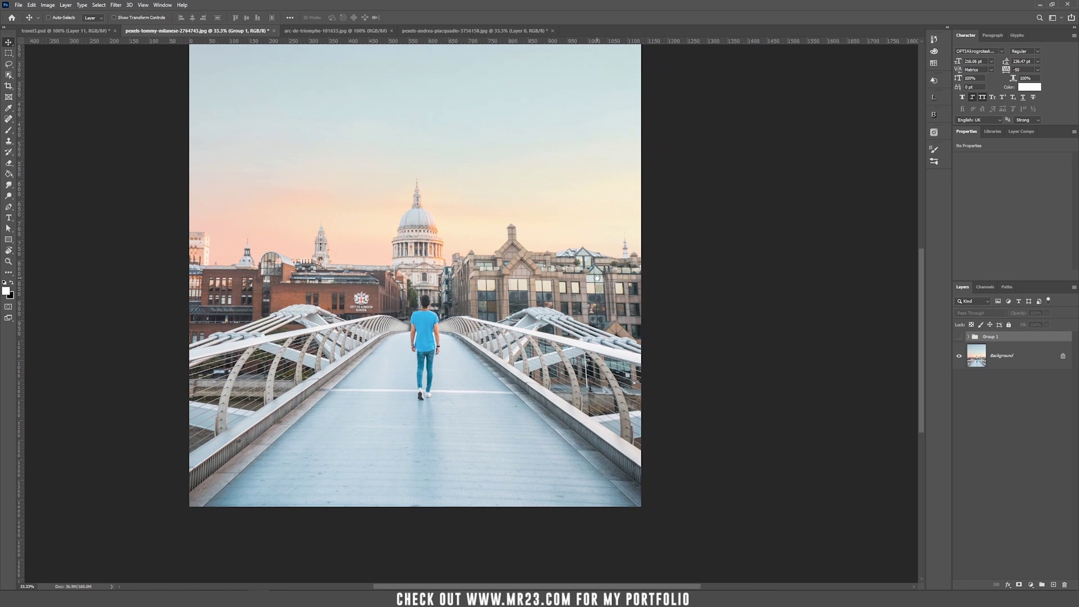
key(ctrl+minus)
key(Tab)
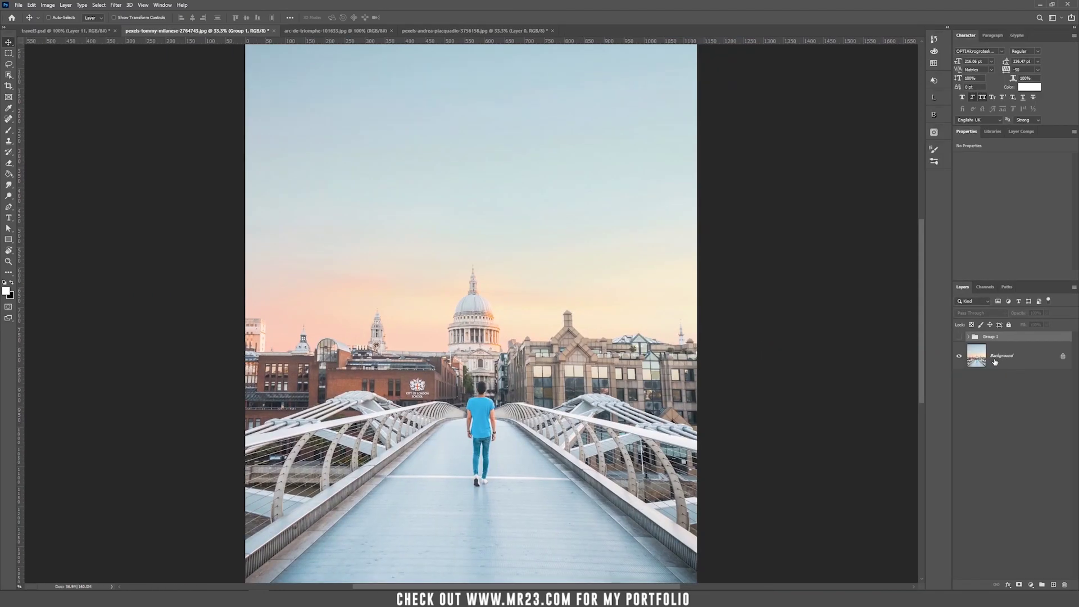
click(960, 338)
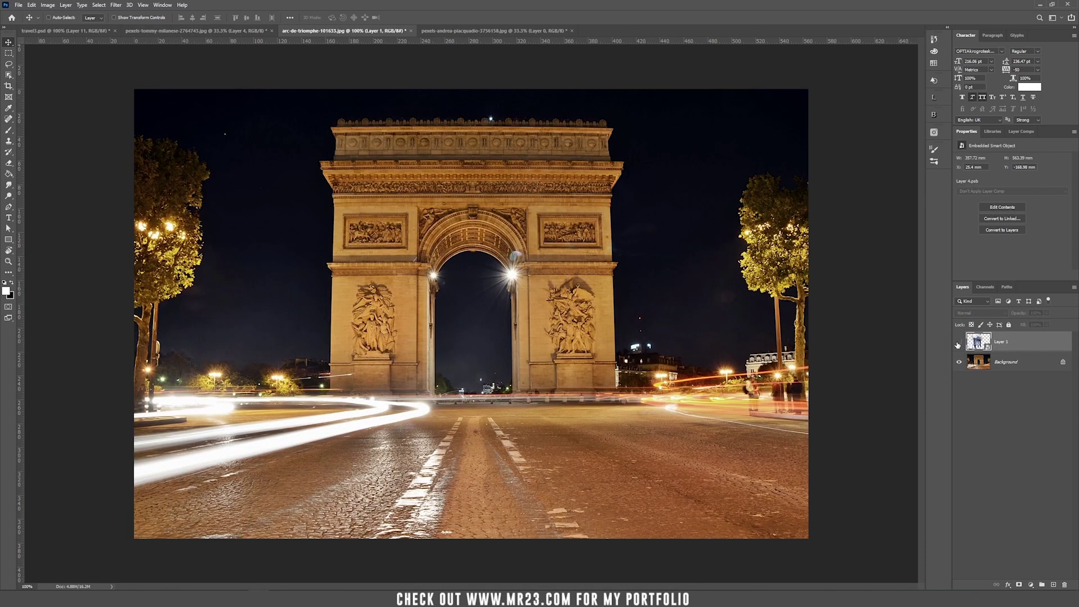
In the Arc de Triomphe document, show the couple layer, scale it to about 112 × 177 mm, and place it on the road left of the arch
click(959, 342)
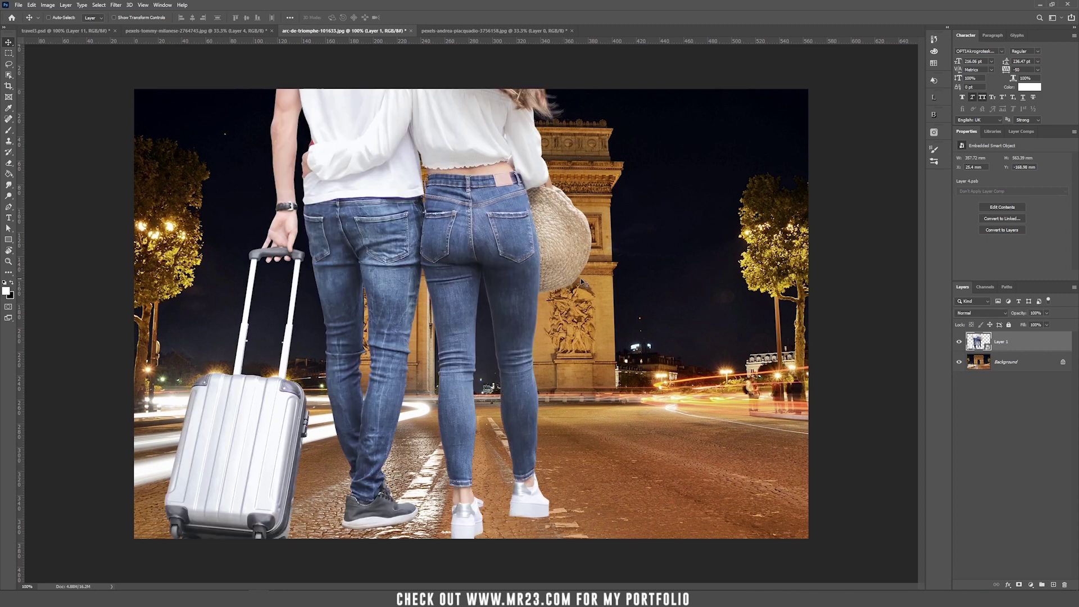
key(ctrl)
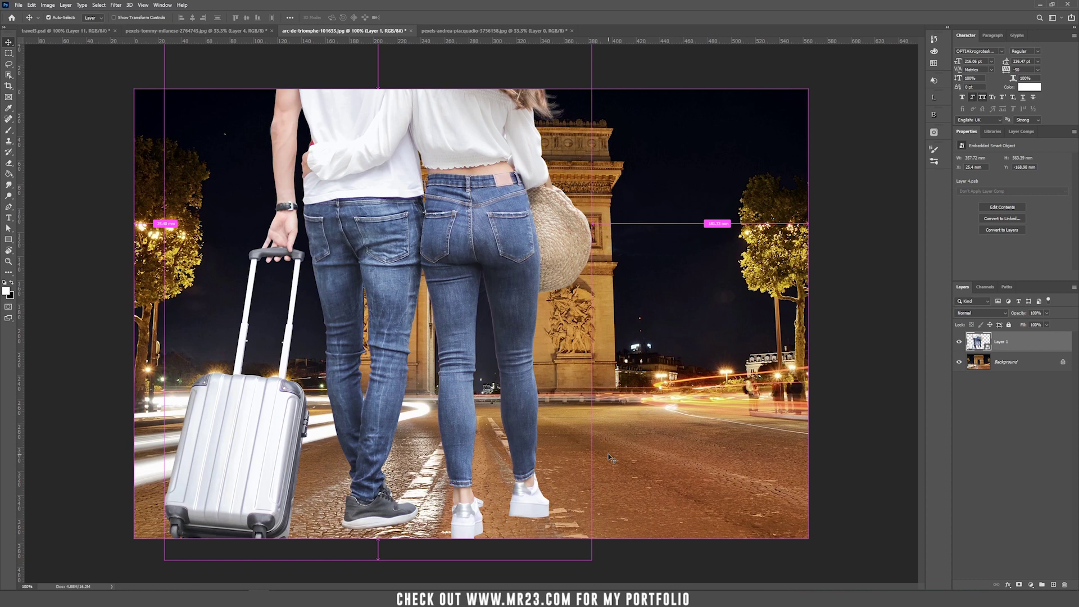
key(ctrl+t)
drag(592, 560, 343, 169)
drag(277, 123, 306, 456)
drag(376, 223, 338, 290)
drag(269, 354, 305, 353)
key(Return)
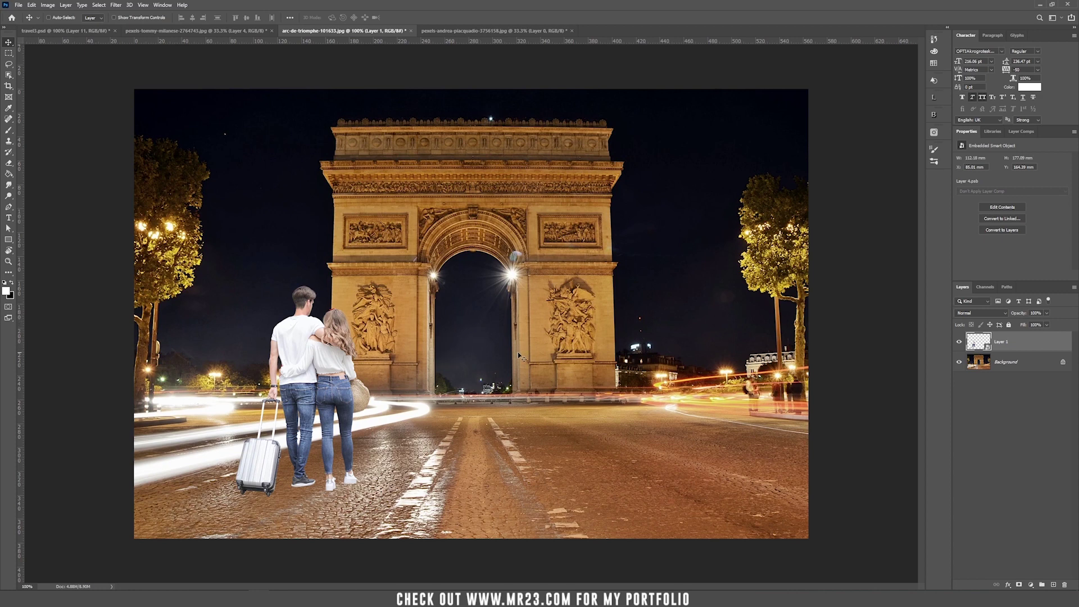
Add a Curves adjustment above the couple layer and pull the RGB curve's midtones down to darken it
key(ctrl+plus)
click(1031, 585)
click(1034, 478)
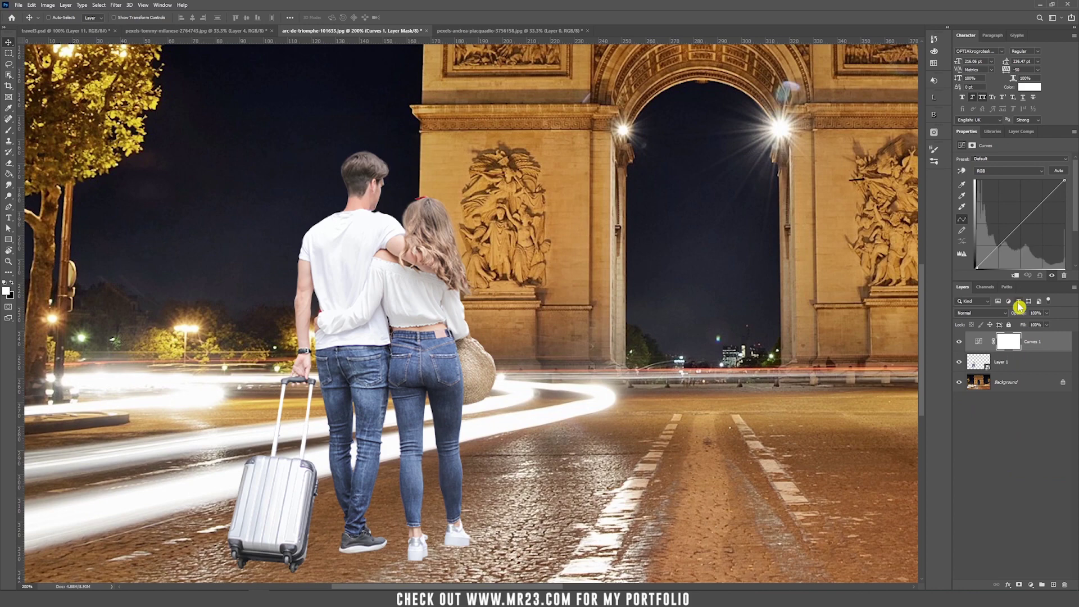
drag(1023, 224, 1024, 232)
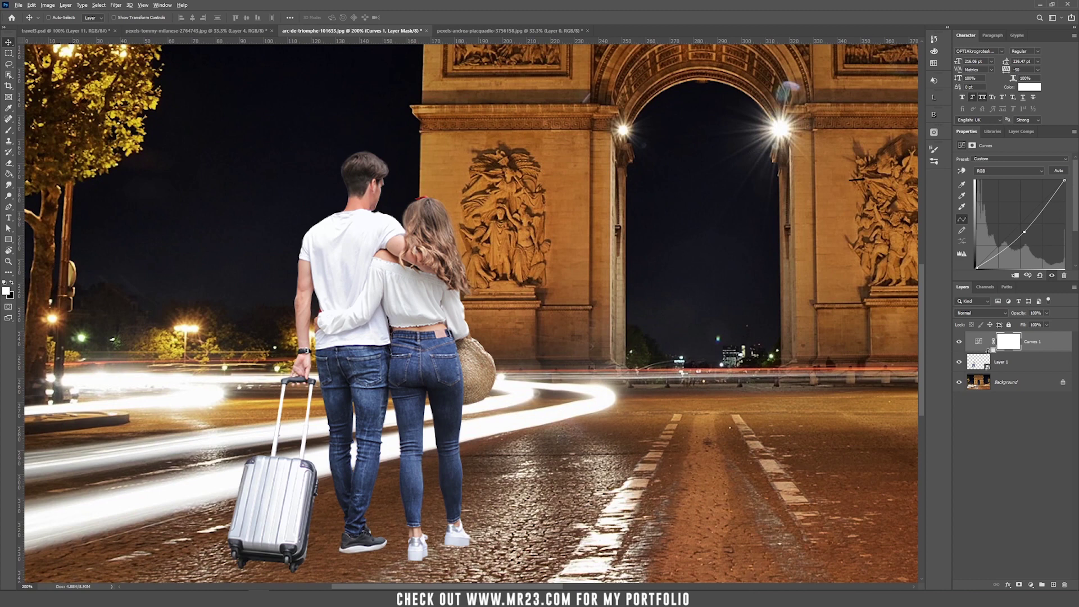
Clip the Curves adjustment to the couple layer and add a clipped Levels adjustment with the output white at 195
alt+click(987, 350)
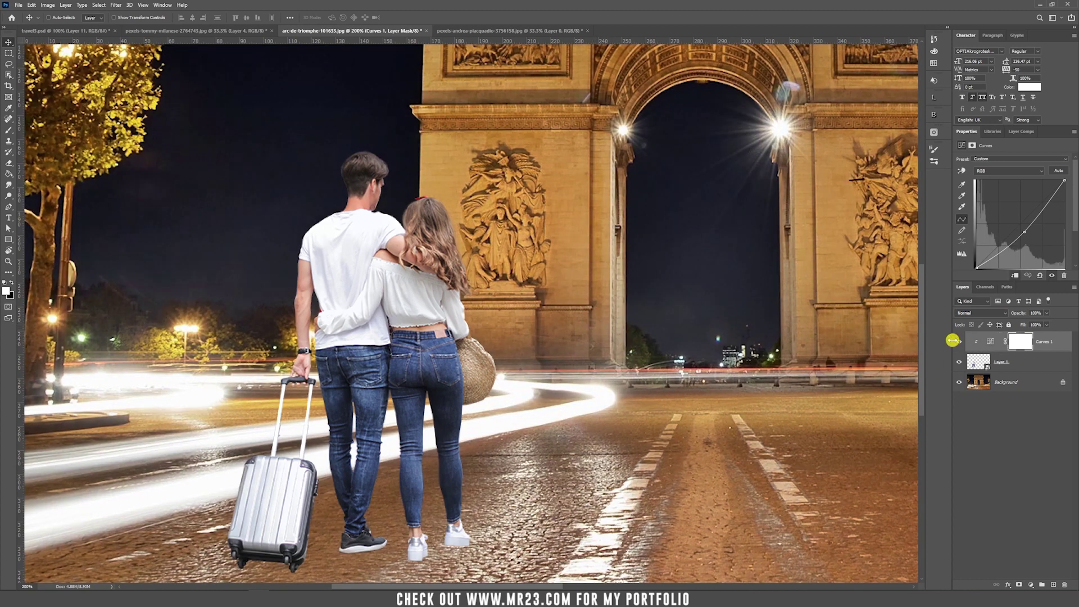
click(1031, 586)
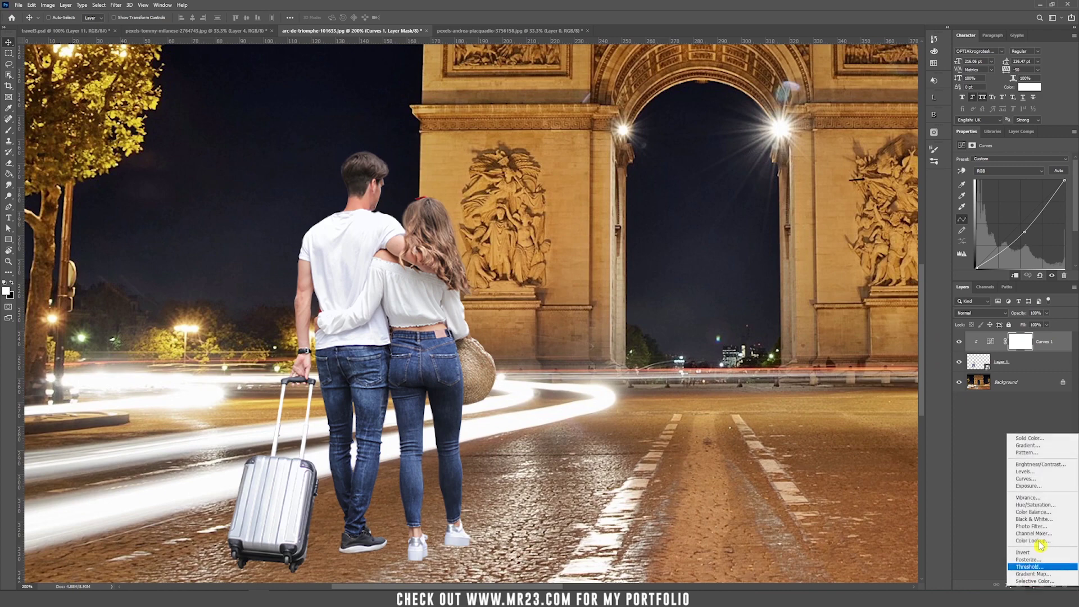
click(1036, 476)
drag(1067, 245, 1045, 247)
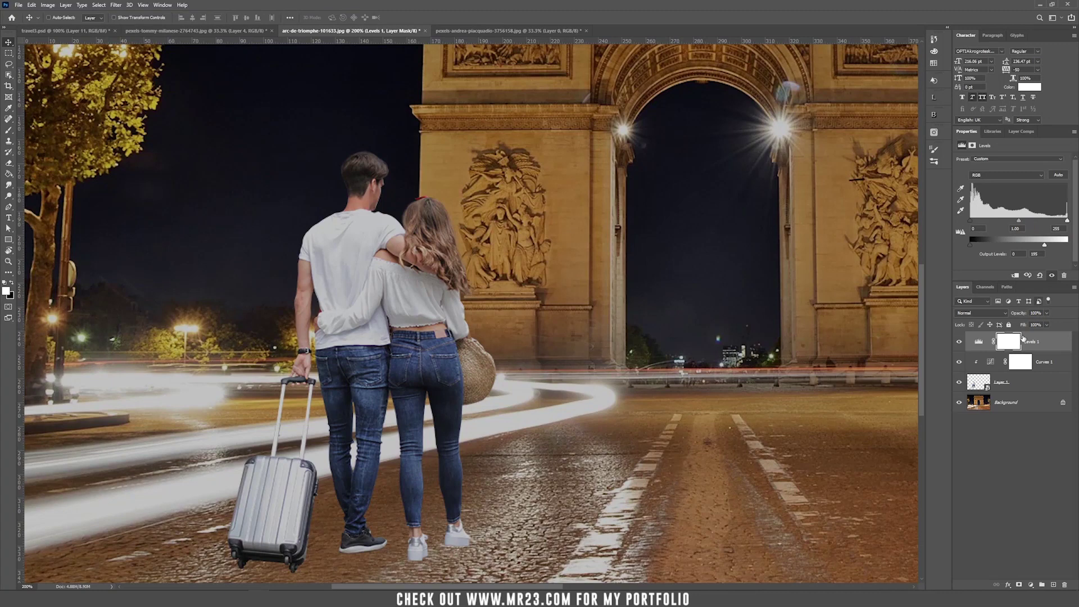
alt+click(1015, 351)
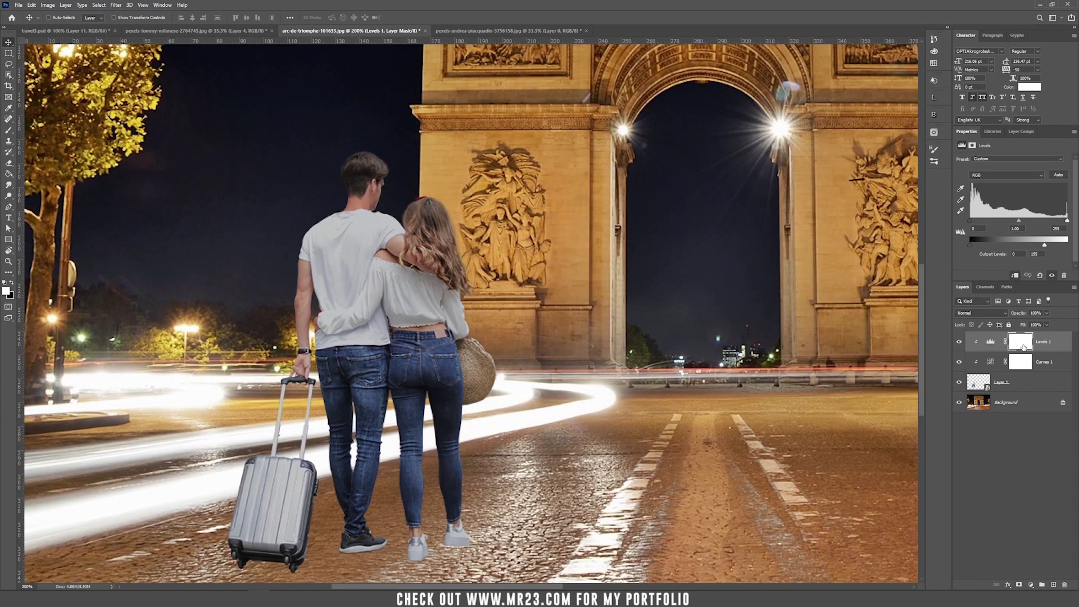
Add a Photo Filter adjustment clipped to the couple, using Warming Filter (85) at 47% density
key(ctrl+0)
click(1031, 585)
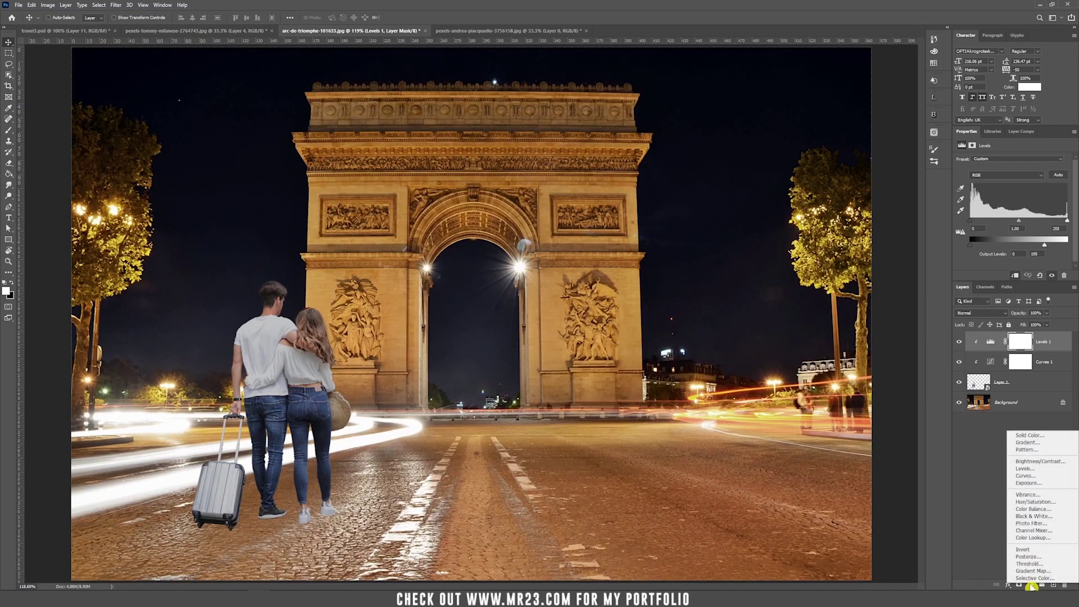
click(1046, 523)
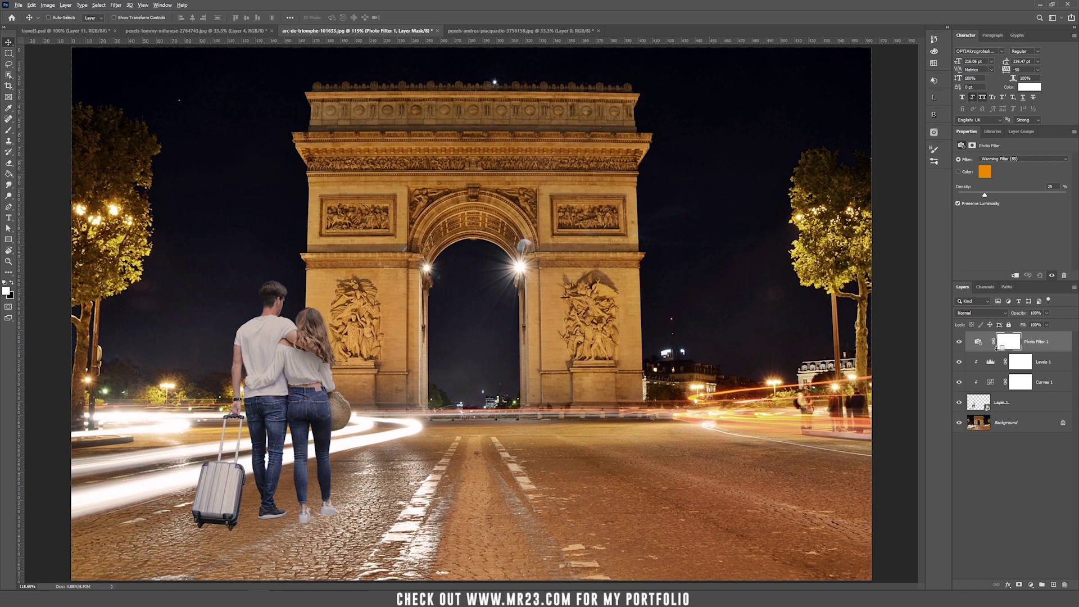
alt+click(997, 349)
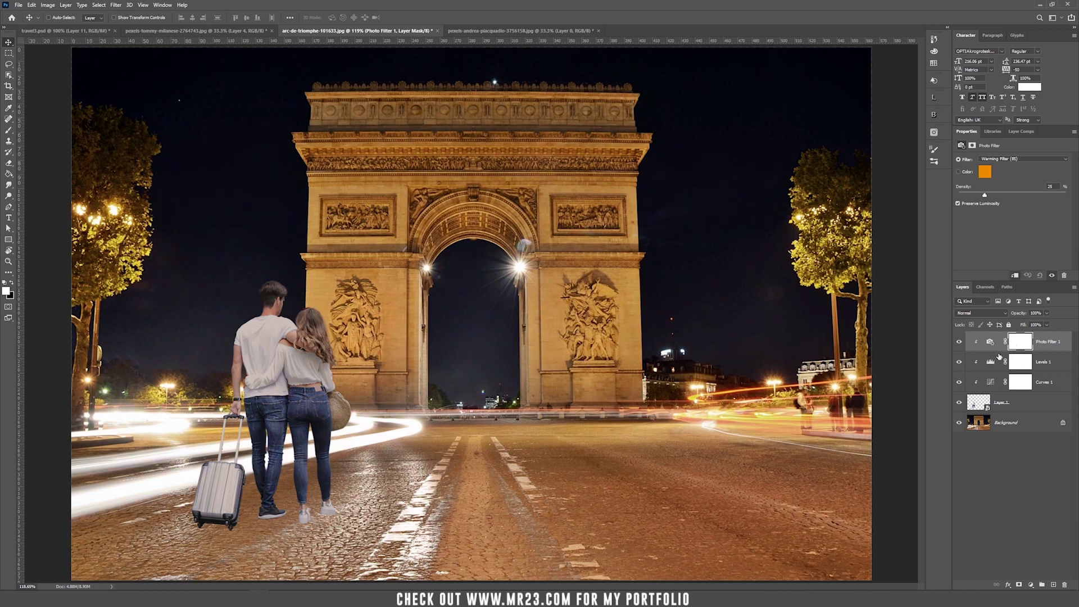
click(990, 344)
drag(1000, 200, 1009, 203)
Add a second clipped Levels adjustment over the couple with input white 219 and output levels 4 to 216
click(1031, 585)
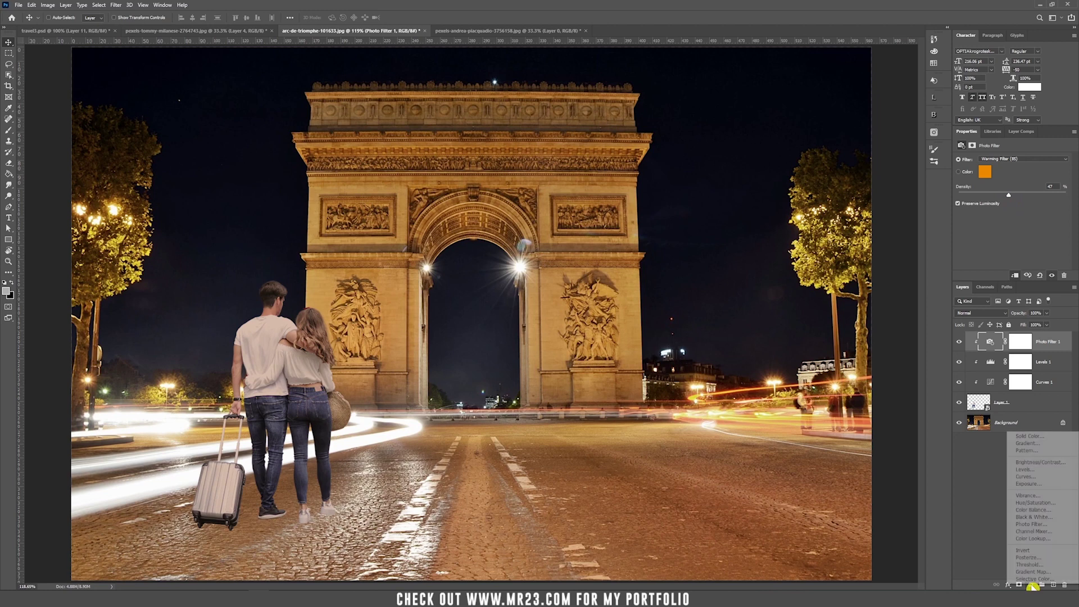
click(1046, 469)
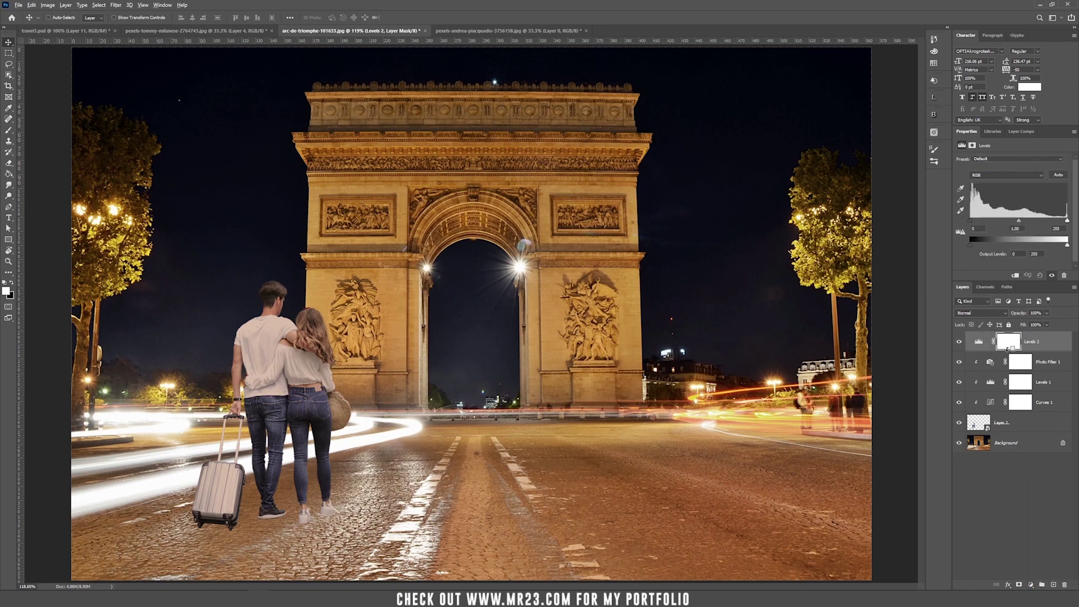
drag(1067, 245, 1053, 245)
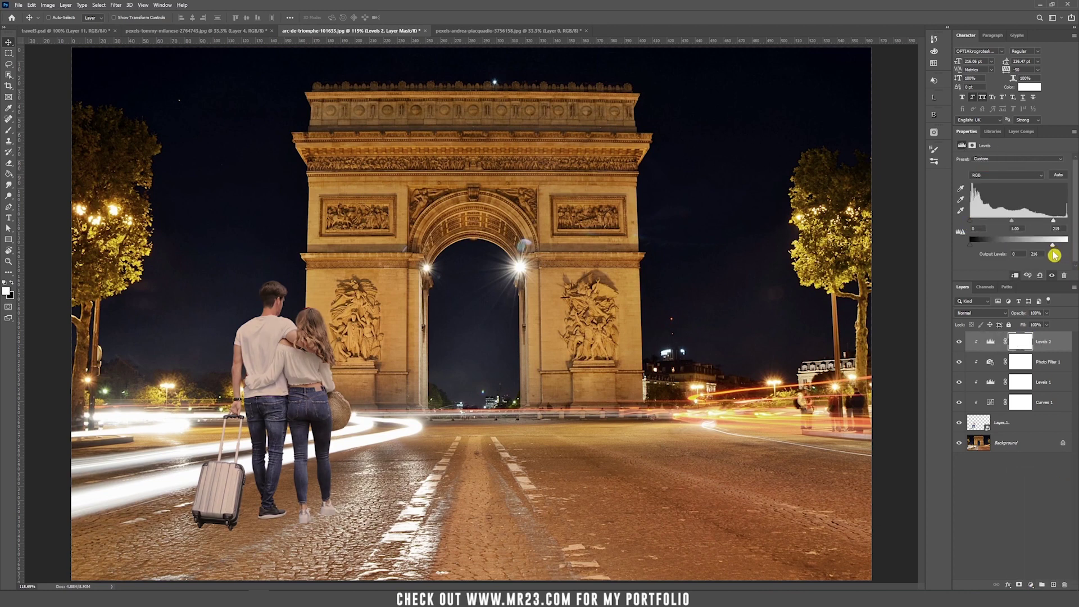
drag(970, 246, 972, 246)
Add a clipped Brightness/Contrast adjustment over the couple with Brightness 4 and Contrast 21
click(1031, 584)
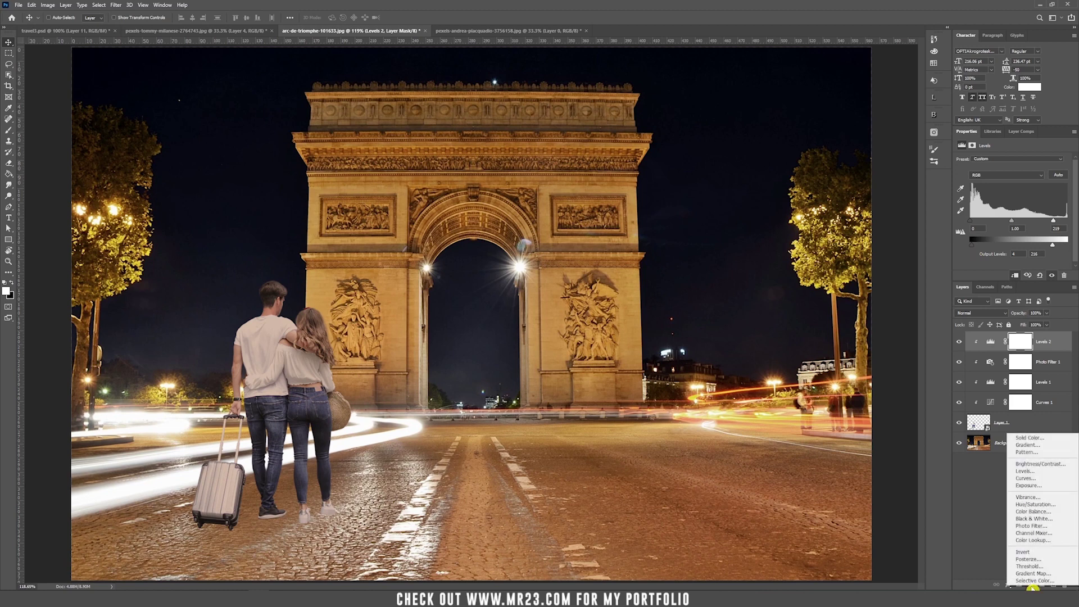
click(1042, 463)
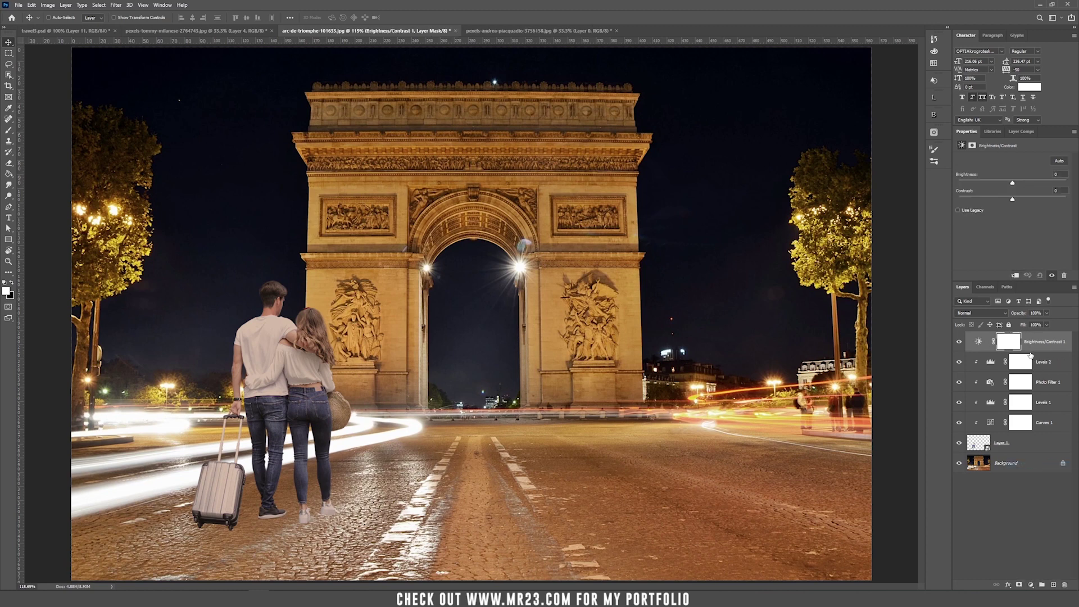
alt+click(1031, 348)
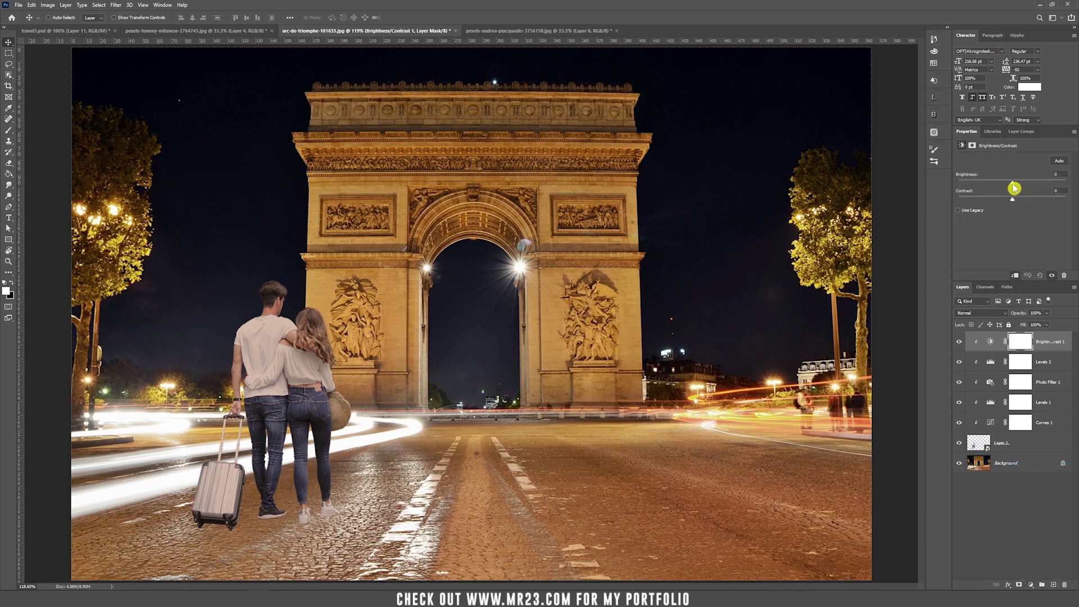
drag(1014, 188, 1014, 189)
drag(1022, 199, 1024, 199)
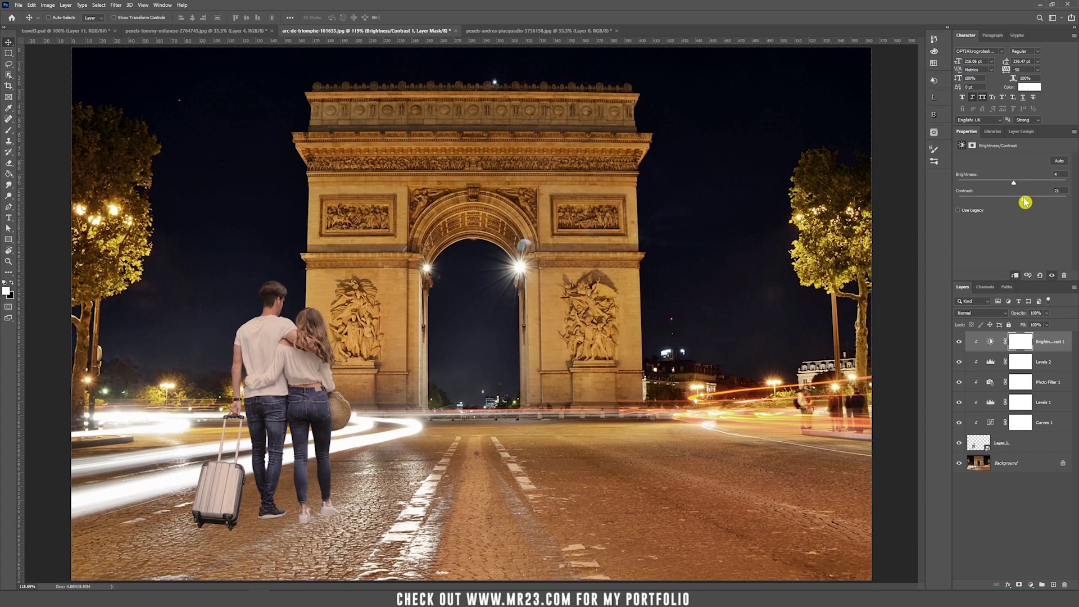
Create a Multiply layer beneath the couple and set up the brush with 50% flow and a dark brown sampled beside the shoes
key(ctrl+plus)
drag(539, 419, 585, 247)
key(ctrl+plus)
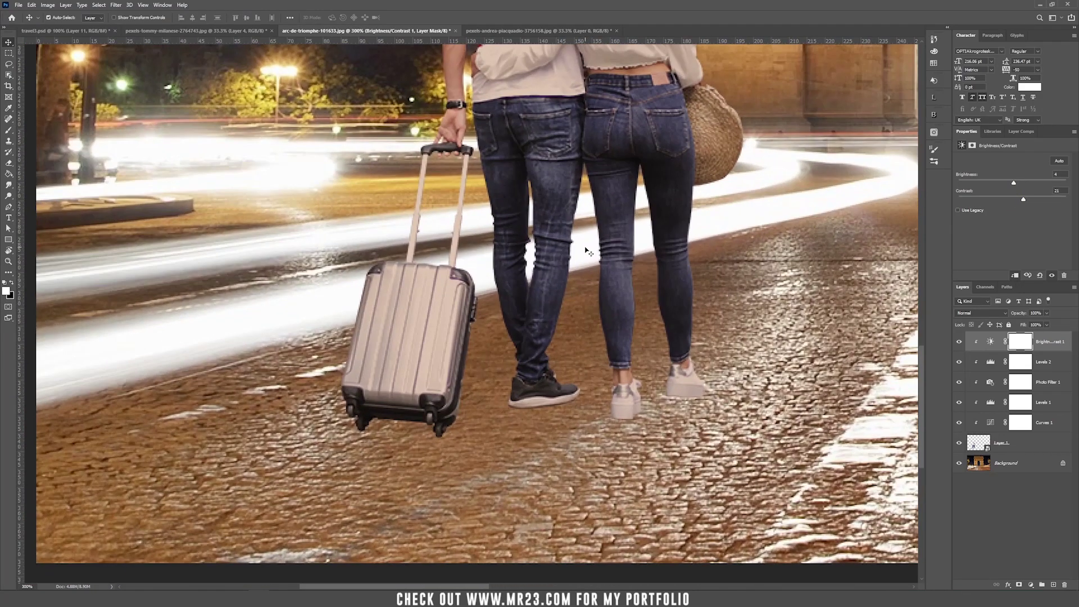
click(1035, 449)
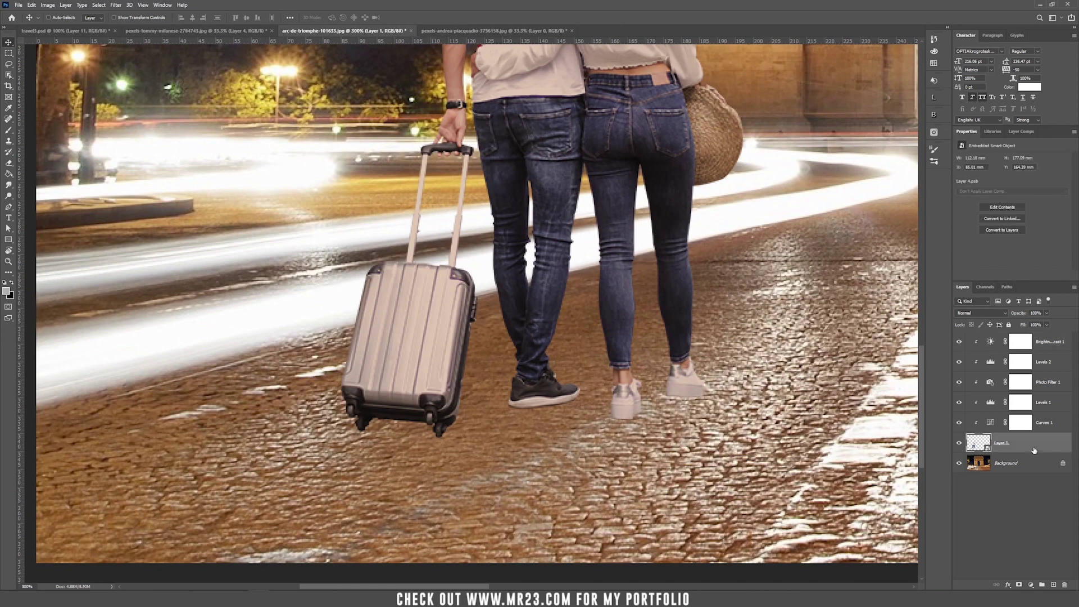
ctrl+click(1054, 587)
key(b)
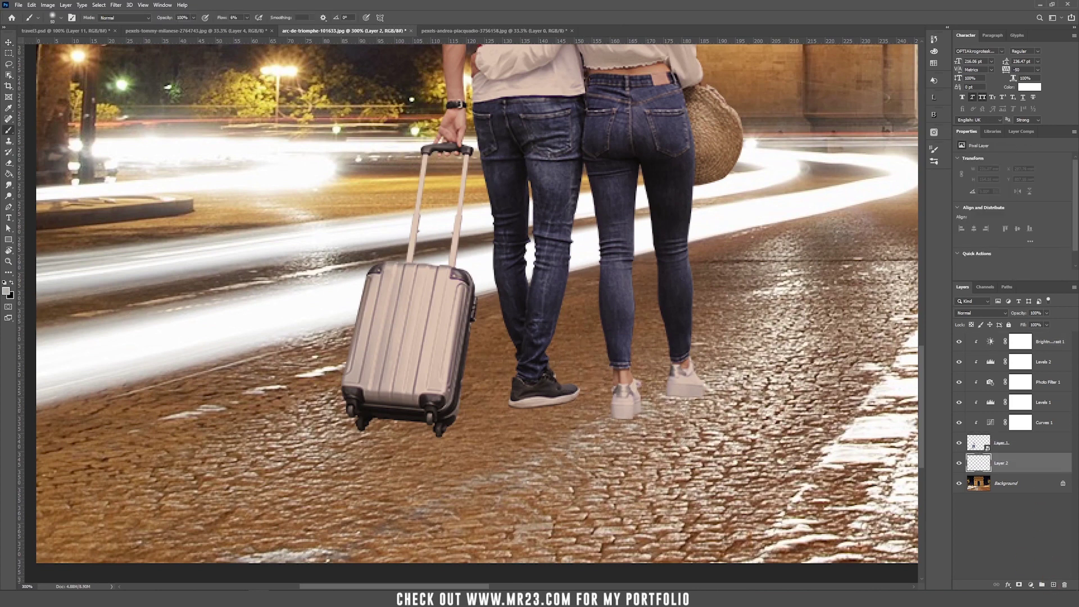
alt+click(669, 413)
drag(246, 18, 265, 31)
click(970, 313)
click(971, 314)
click(981, 345)
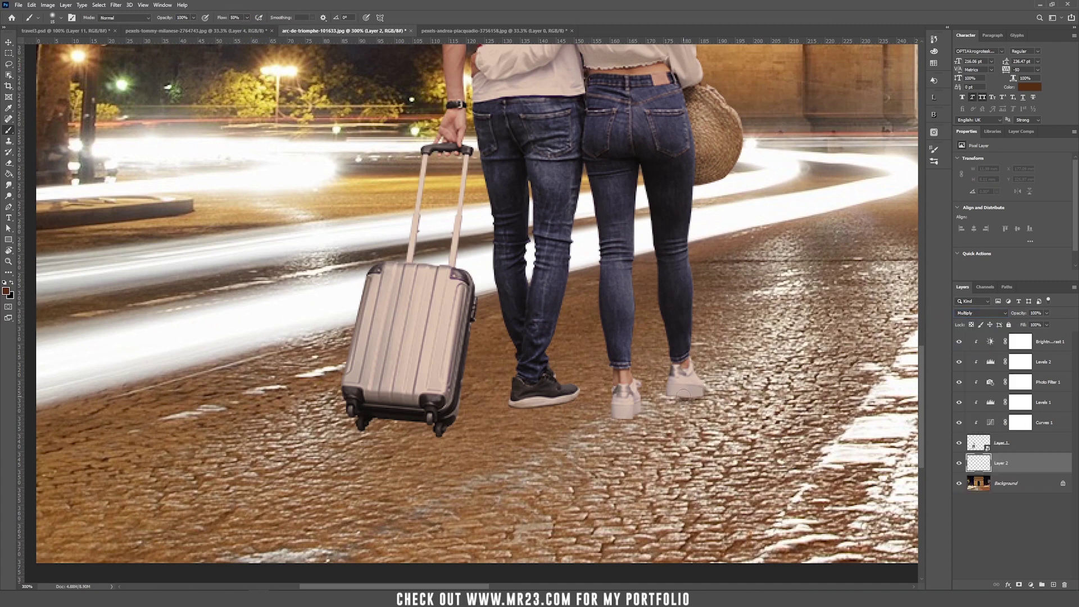
Paint contact shadows on the Multiply layer under the shoes and suitcase wheels, then enlarge the brush and lower its flow to 9%
drag(696, 395, 669, 404)
scroll(669, 404, up, 2)
drag(430, 337, 284, 375)
drag(225, 346, 120, 357)
drag(130, 358, 534, 329)
mouse_move(405, 374)
mouse_down()
mouse_move(259, 368)
mouse_move(427, 377)
mouse_up()
key(shift+0)
key(shift+9)
key(bracketright)
key(bracketright)
key(bracketright)
key(bracketright)
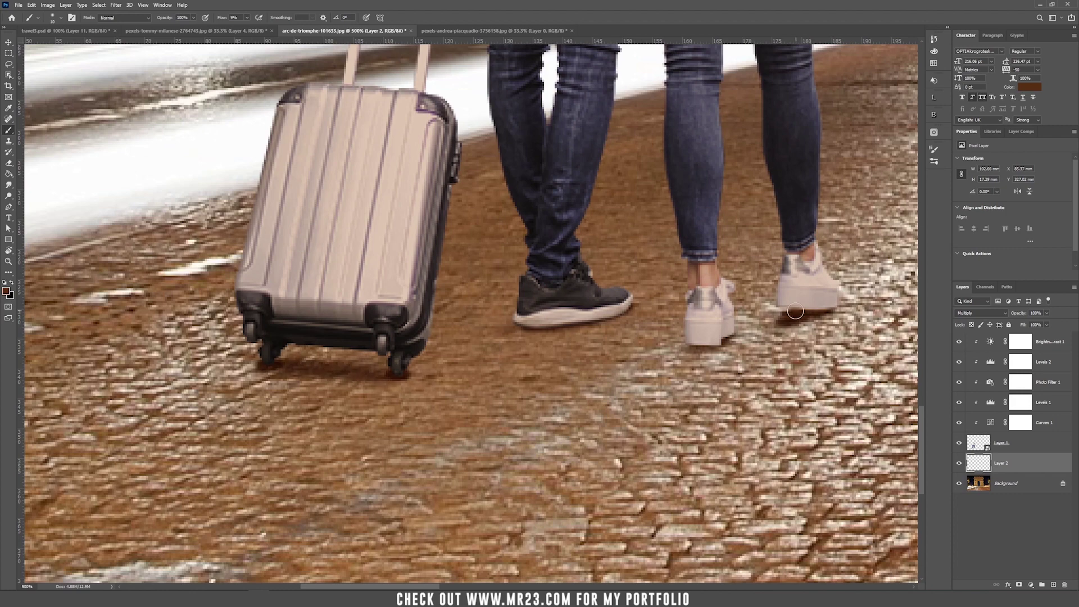
Select the couple's outline and fill it with the dark brown on a new layer beneath the couple
key(ctrl+0)
key(v)
key(ctrl+plus)
key(ctrl+plus)
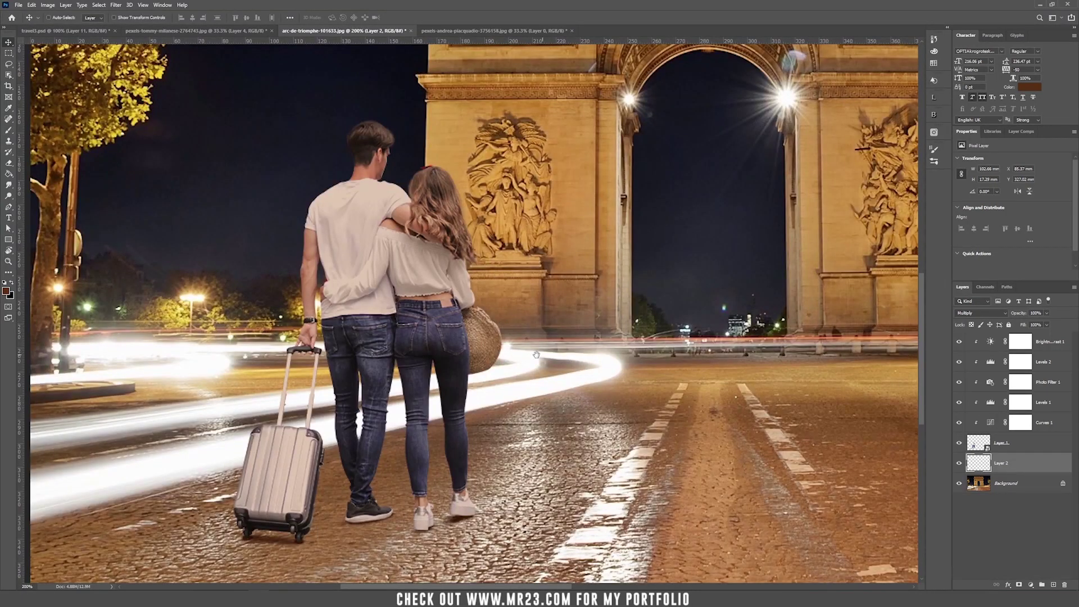
drag(546, 354, 656, 253)
click(982, 440)
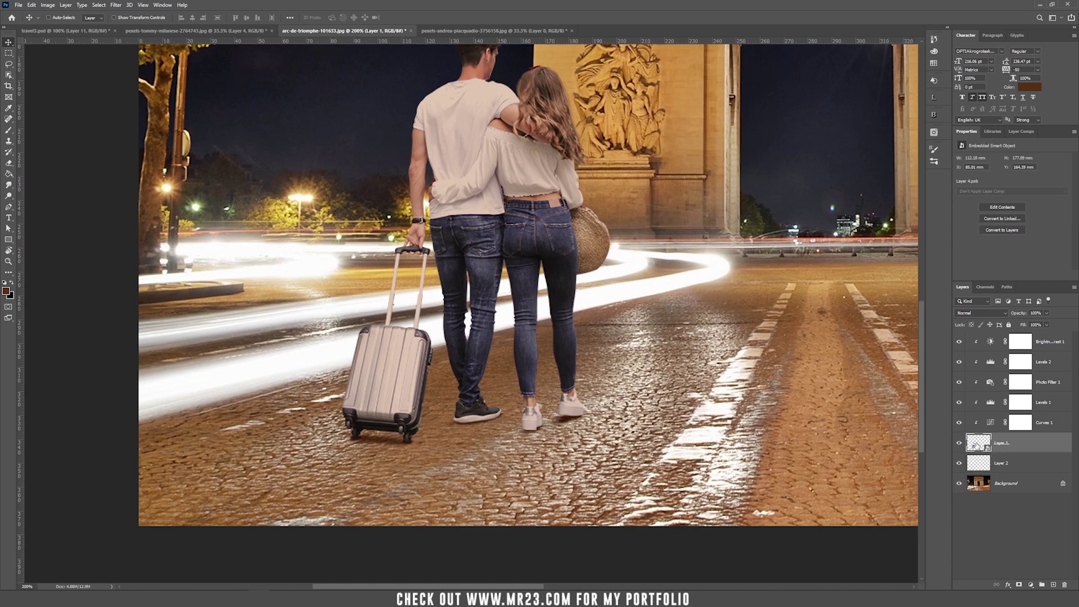
ctrl+click(978, 444)
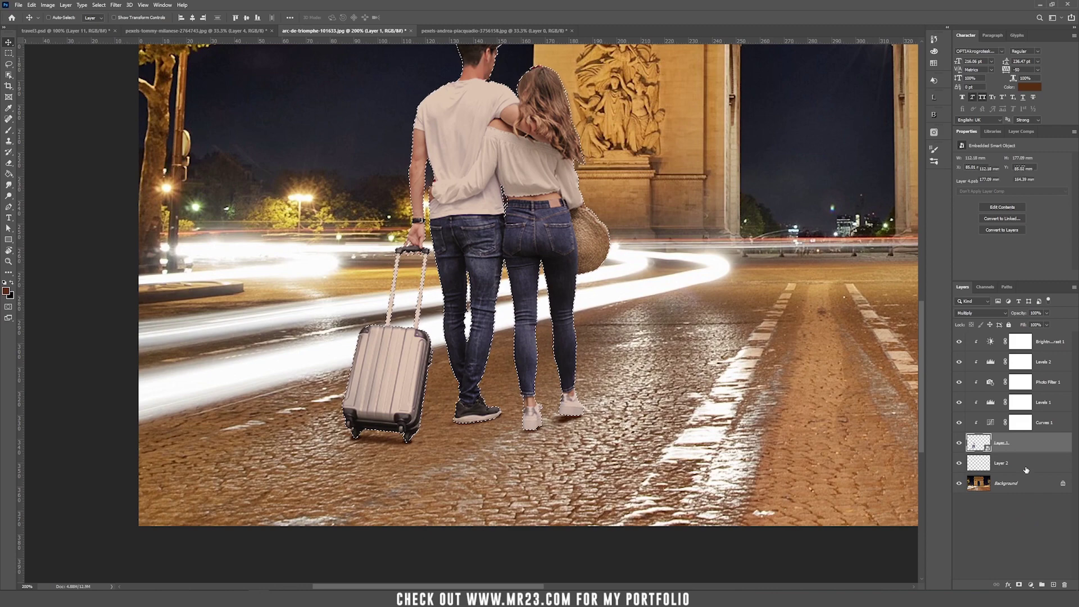
ctrl+click(1053, 584)
key(g)
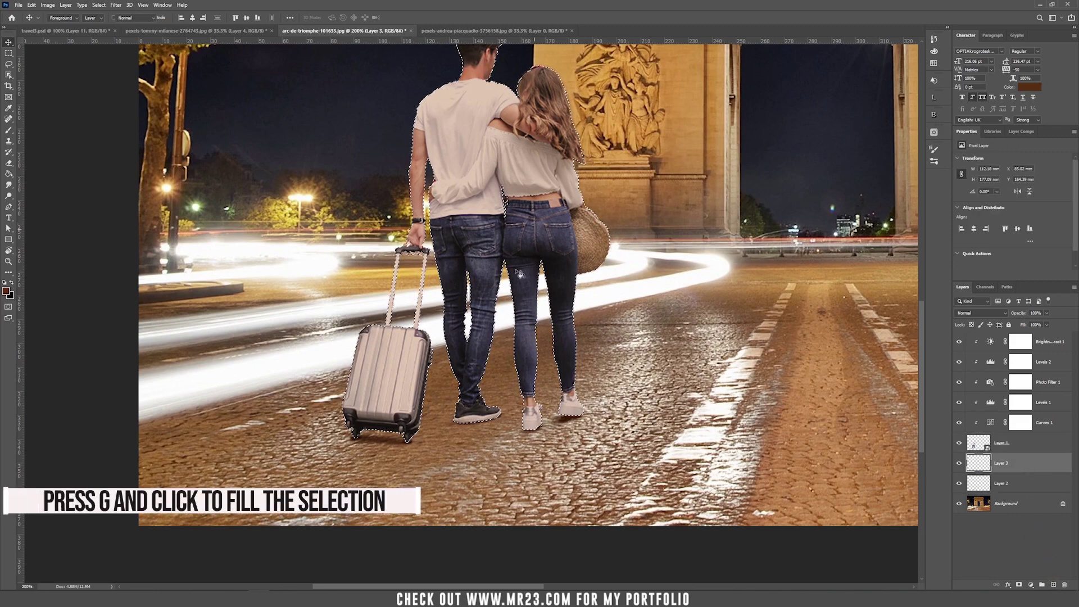
click(554, 257)
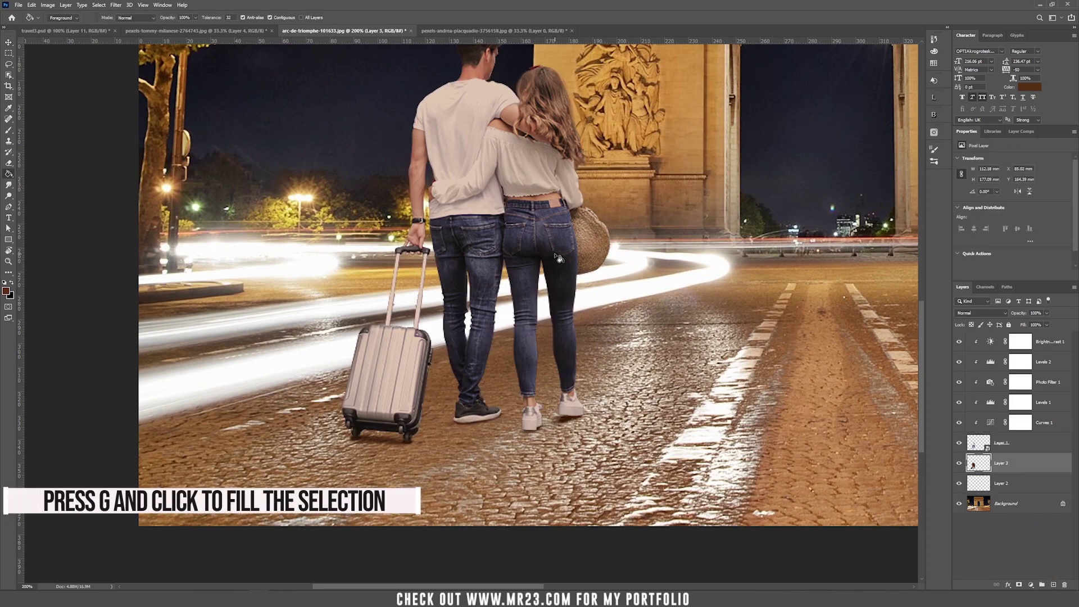
Flip the brown silhouette vertically and move it down so it starts at the couple's feet
key(ctrl+minus)
key(ctrl+minus)
key(v)
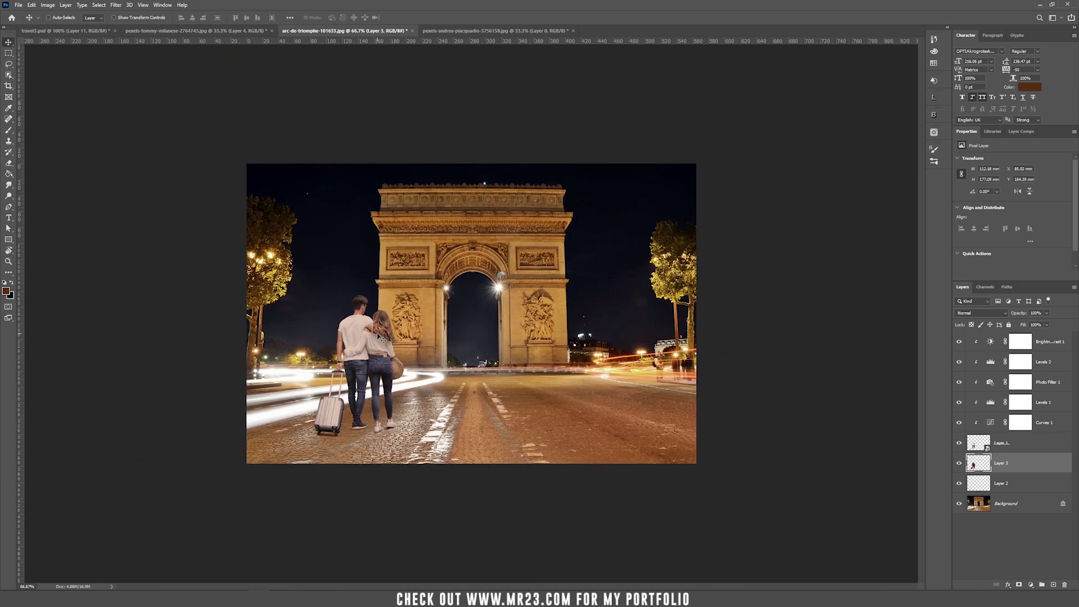
key(ctrl+t)
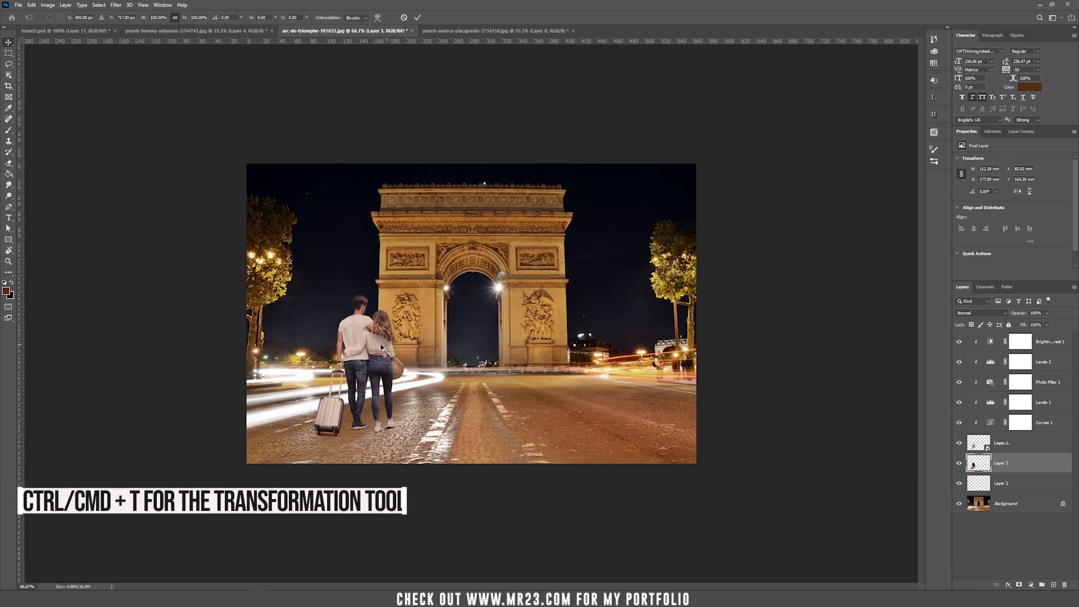
right_click(370, 344)
click(444, 485)
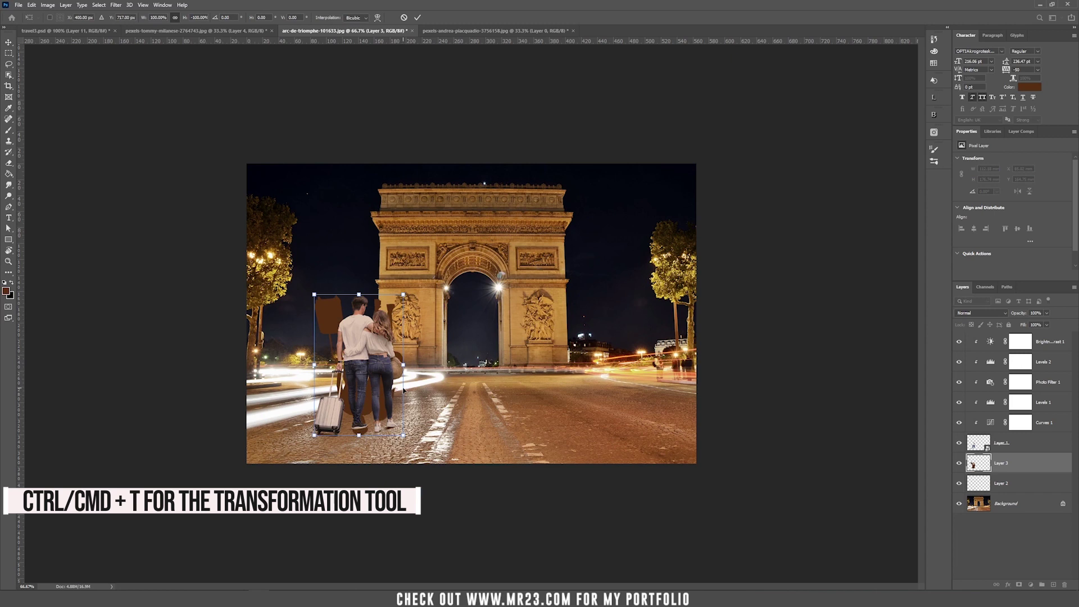
drag(379, 337, 374, 468)
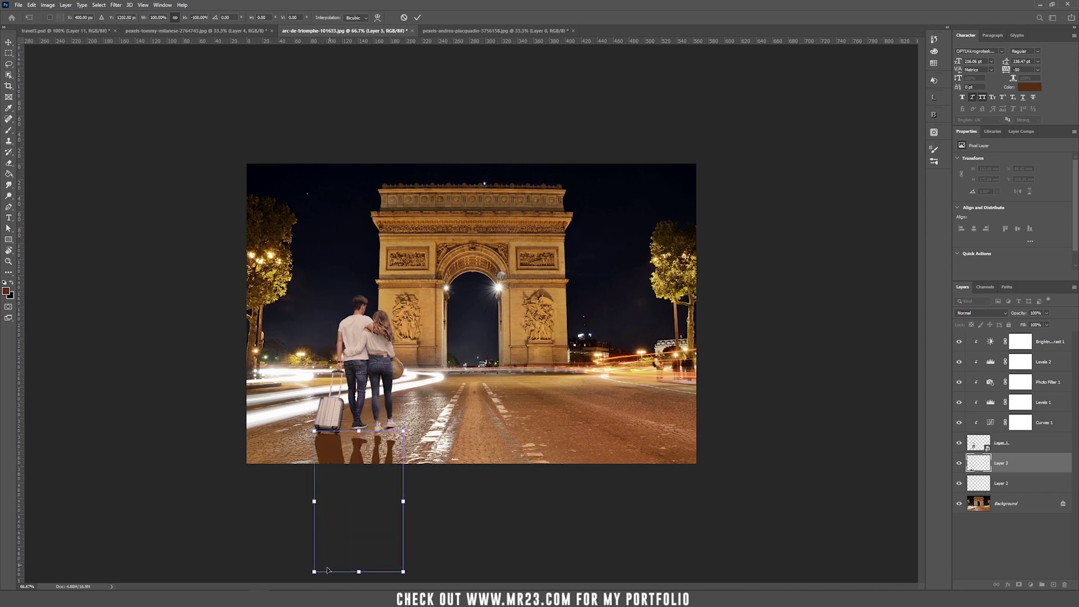
Distort the flipped silhouette's far corners outward to the left so the cast shadow slants across the road
drag(314, 573, 165, 544)
drag(404, 572, 340, 562)
drag(164, 545, 107, 522)
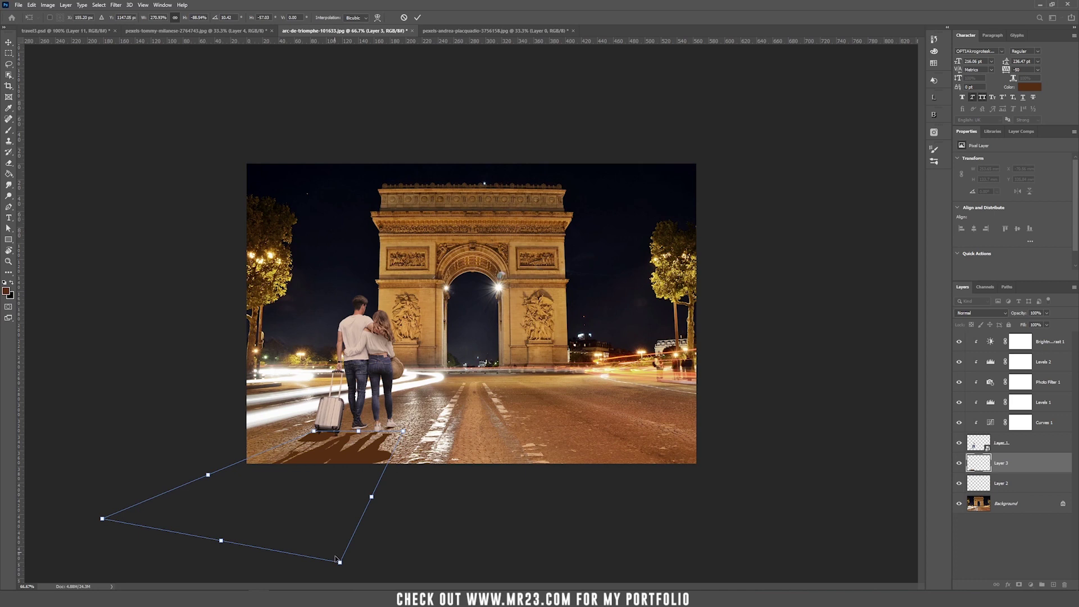
drag(340, 563, 303, 576)
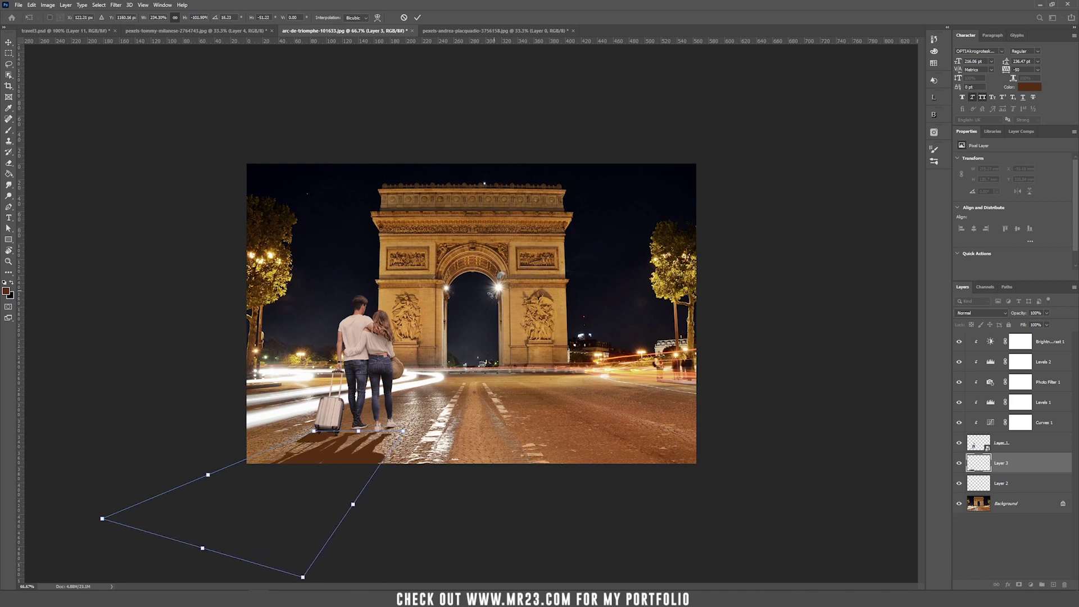
key(Return)
Convert the slanted shadow layer to a smart object and pin the shadow's suitcase part with Puppet Warp
right_click(1030, 462)
click(999, 216)
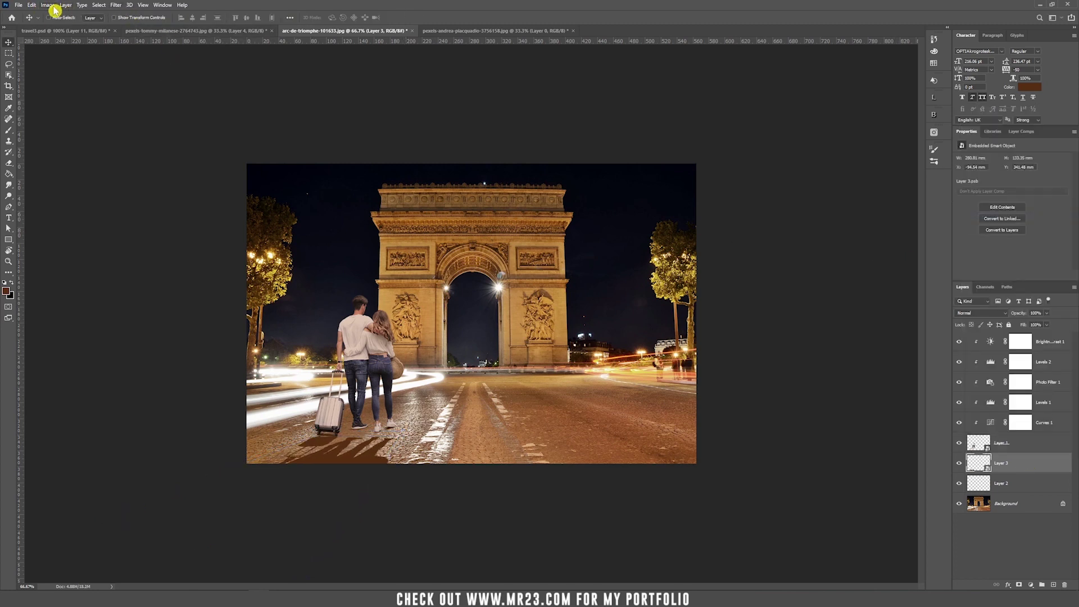
click(31, 5)
click(67, 174)
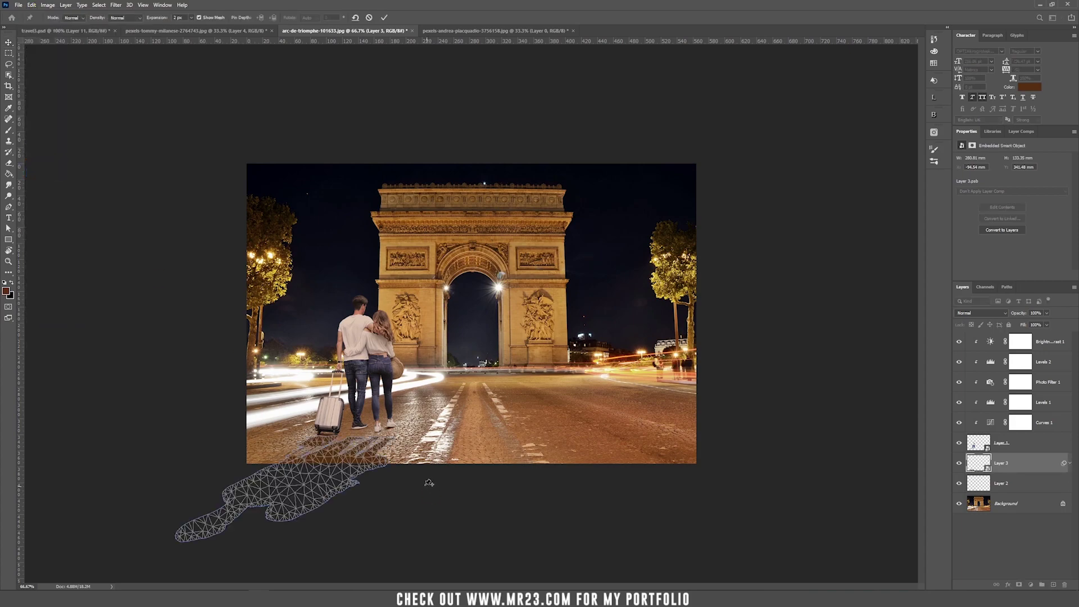
scroll(383, 462, up, 3)
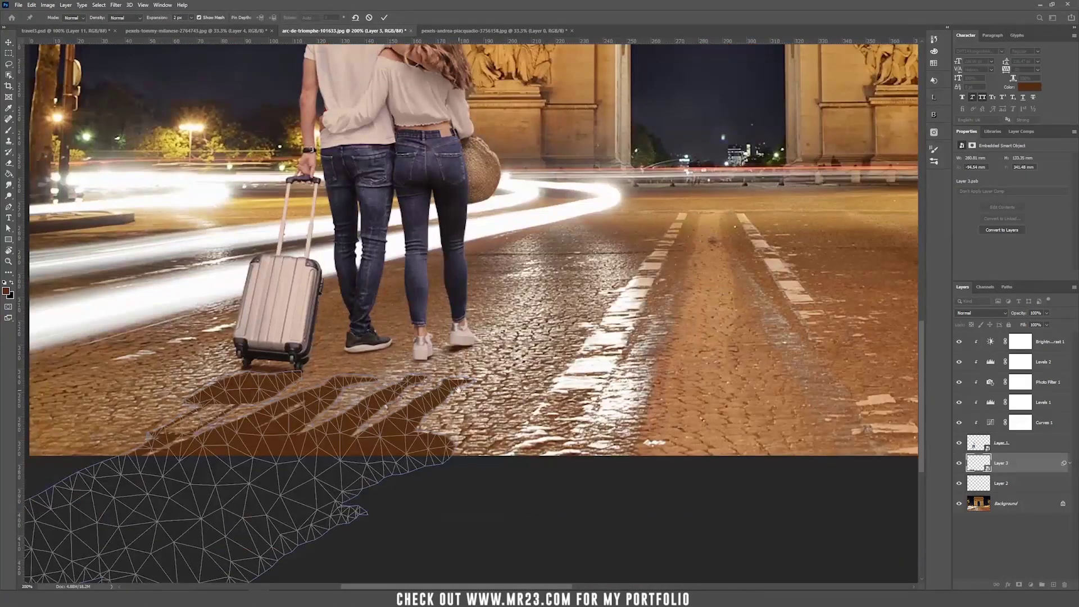
drag(458, 390, 547, 302)
click(319, 296)
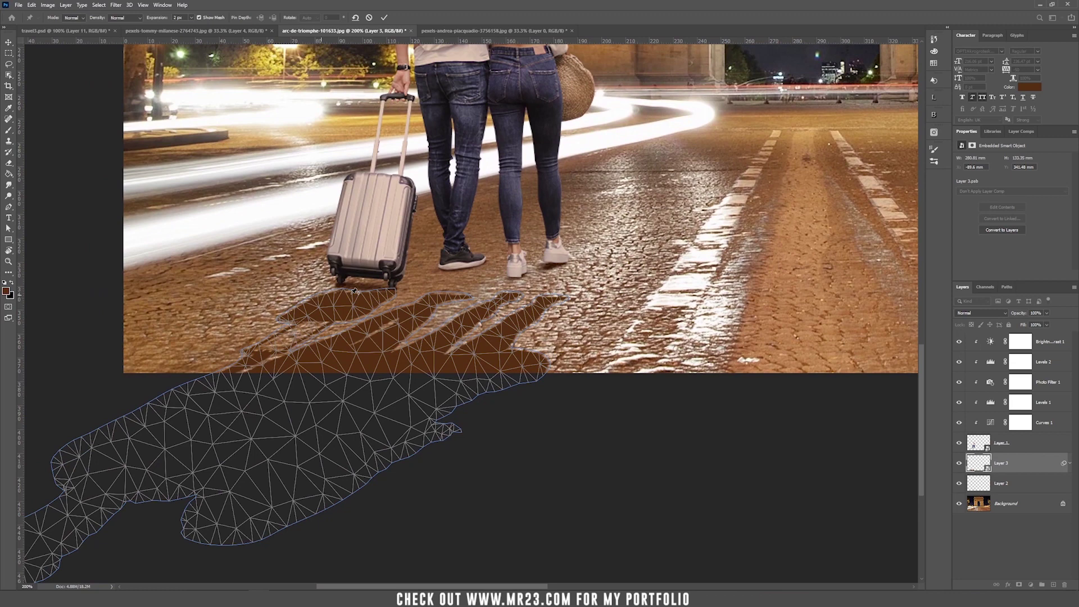
click(356, 319)
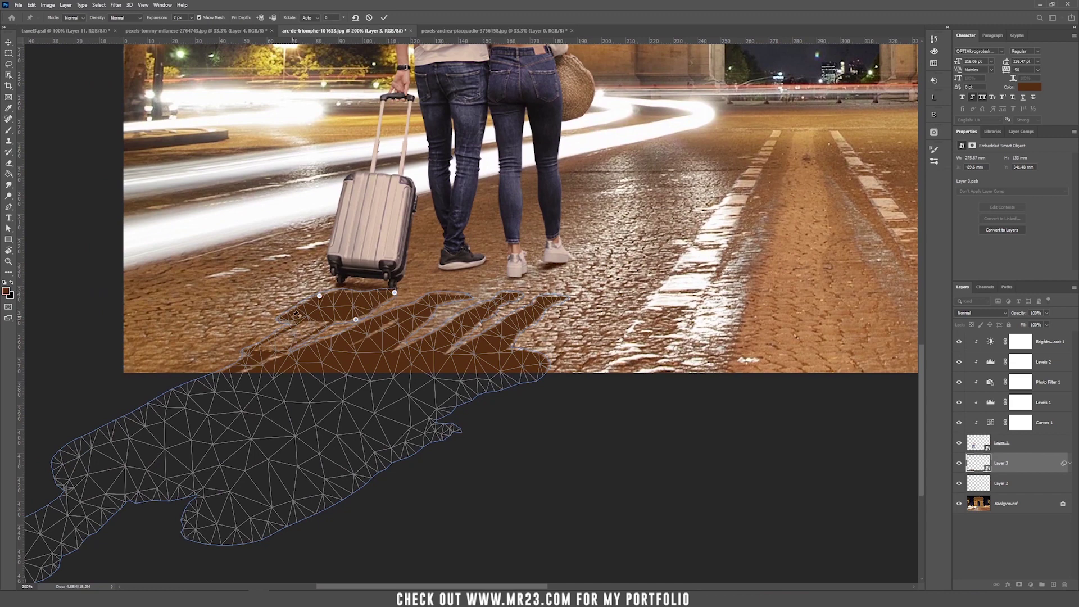
click(280, 319)
click(285, 352)
Warp the shadow's leg ends up to meet the soles of the couple's shoes
drag(443, 294, 460, 261)
drag(559, 278, 559, 265)
drag(511, 276, 508, 275)
drag(572, 265, 573, 261)
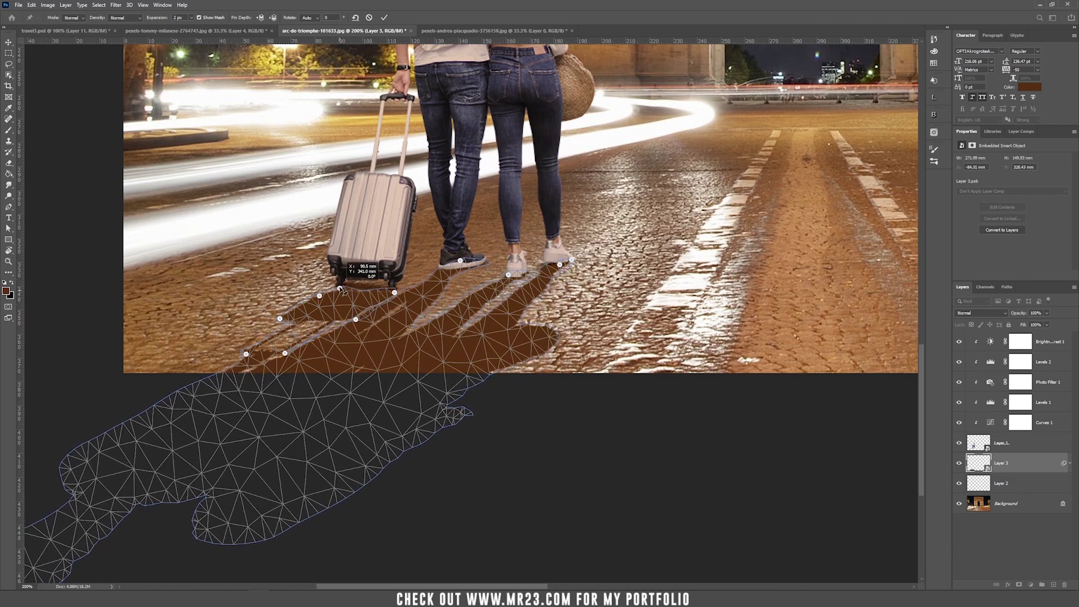
key(Return)
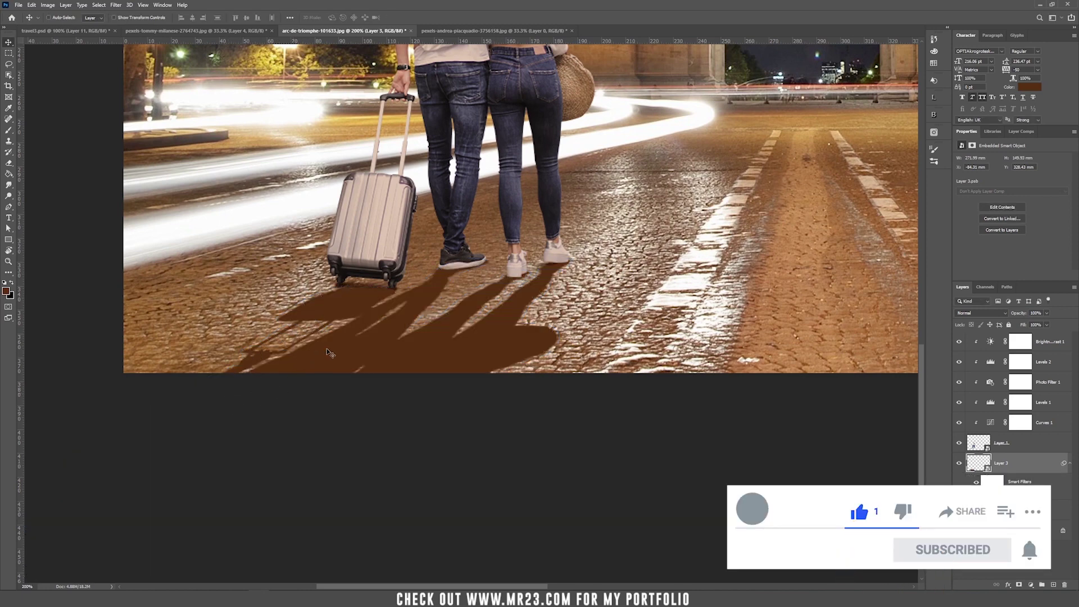
Set the warped cast shadow's blend mode to Multiply
click(980, 313)
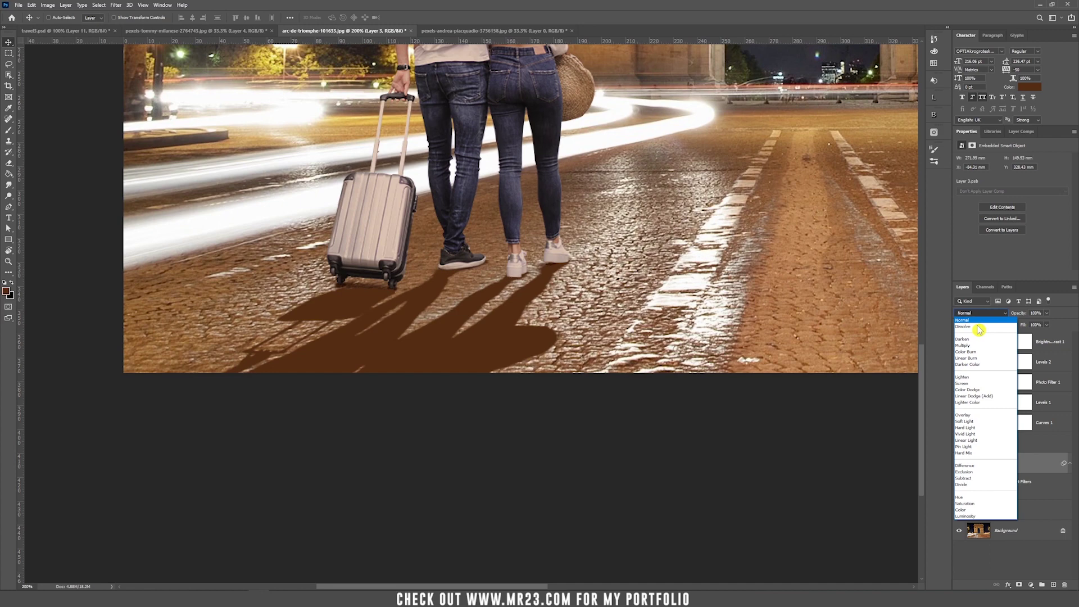
click(964, 345)
key(ctrl+0)
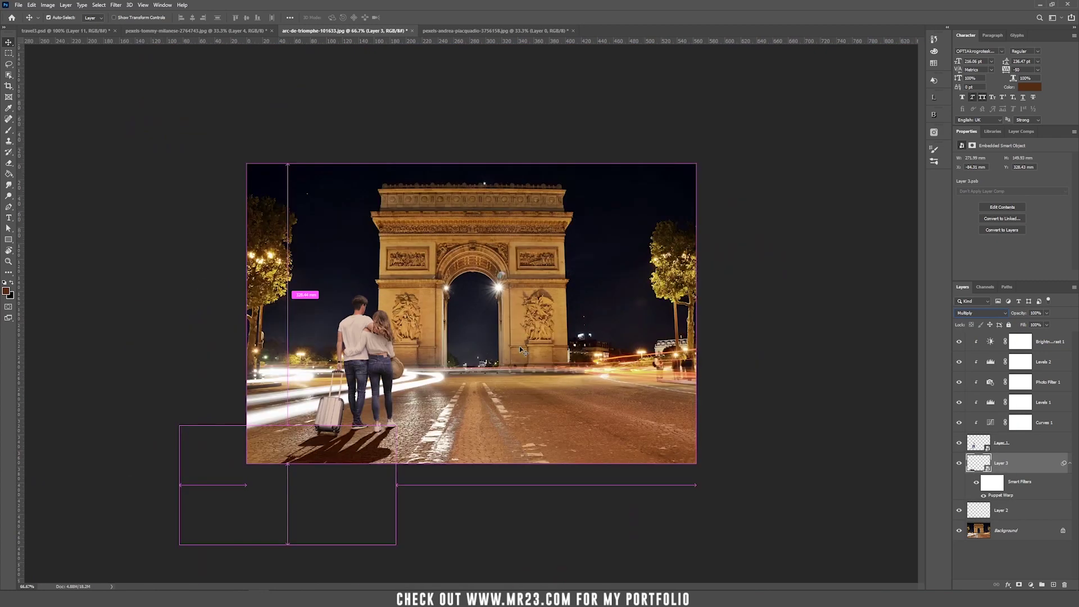
key(ctrl+1)
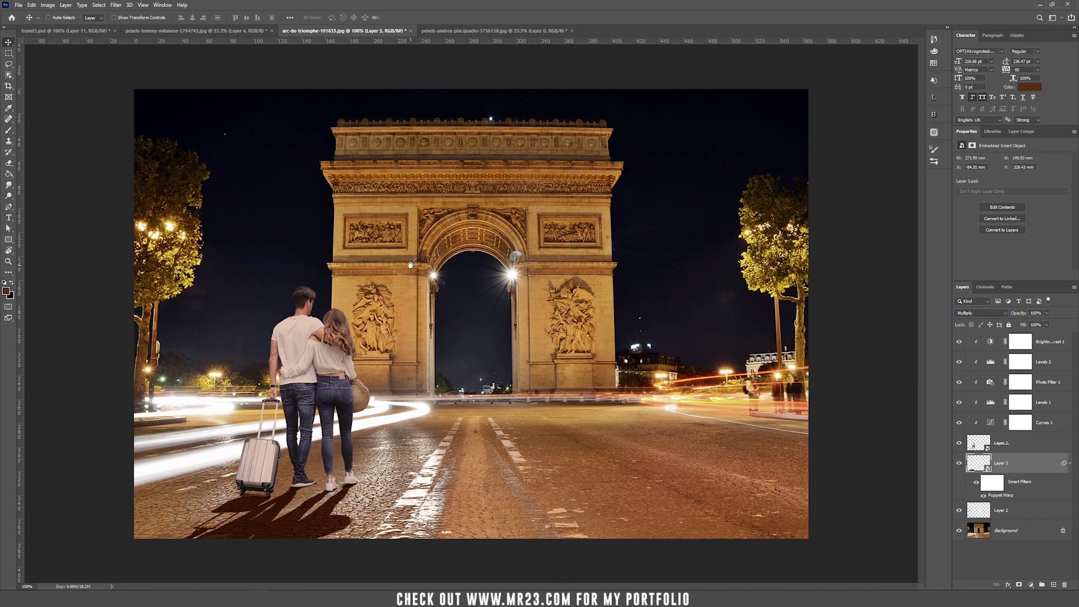
Add a layer mask to the cast shadow and prepare a larger black brush with 40% flow
click(1019, 586)
key(d)
key(b)
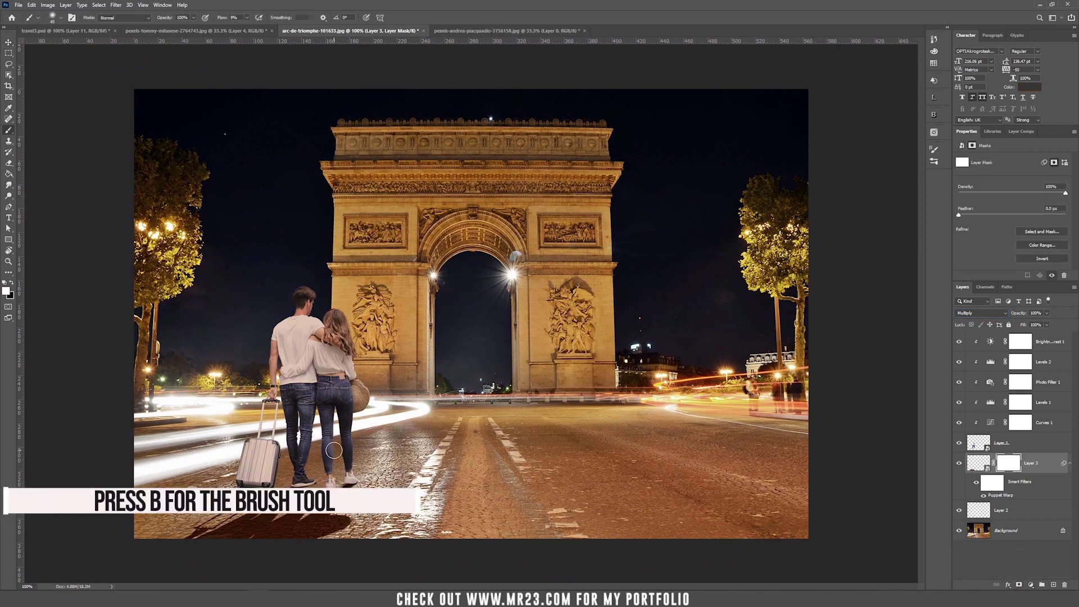
click(11, 283)
key(])
key(])
key(])
key(])
click(247, 19)
click(247, 27)
drag(226, 27, 223, 27)
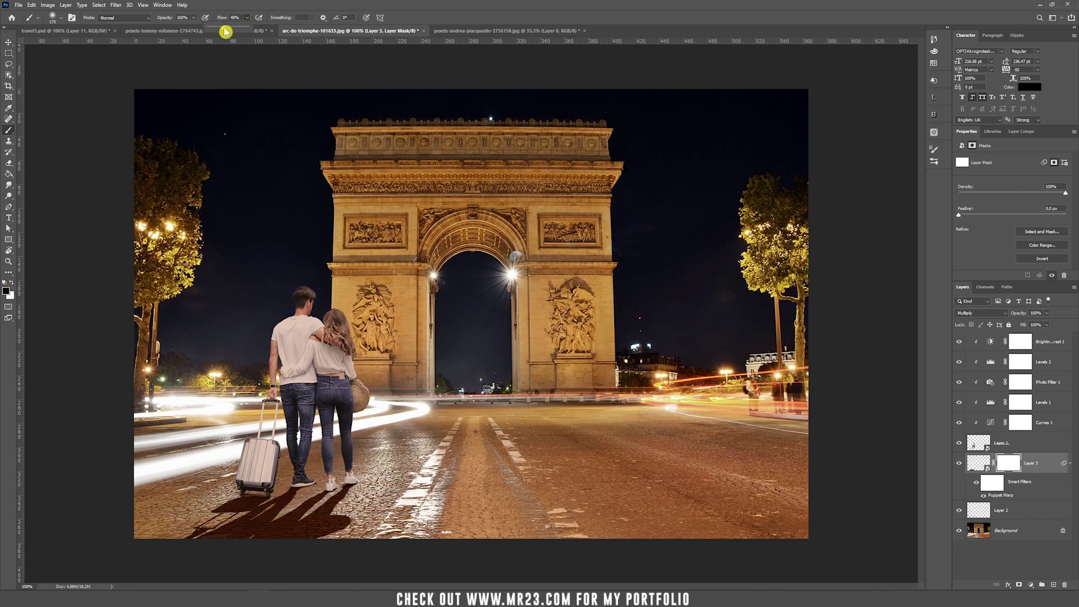
Paint the shadow's mask with a very large soft black brush to fade its far end near the image's lower edge
click(195, 556)
key(])
key(])
key(])
key(])
key(])
key(])
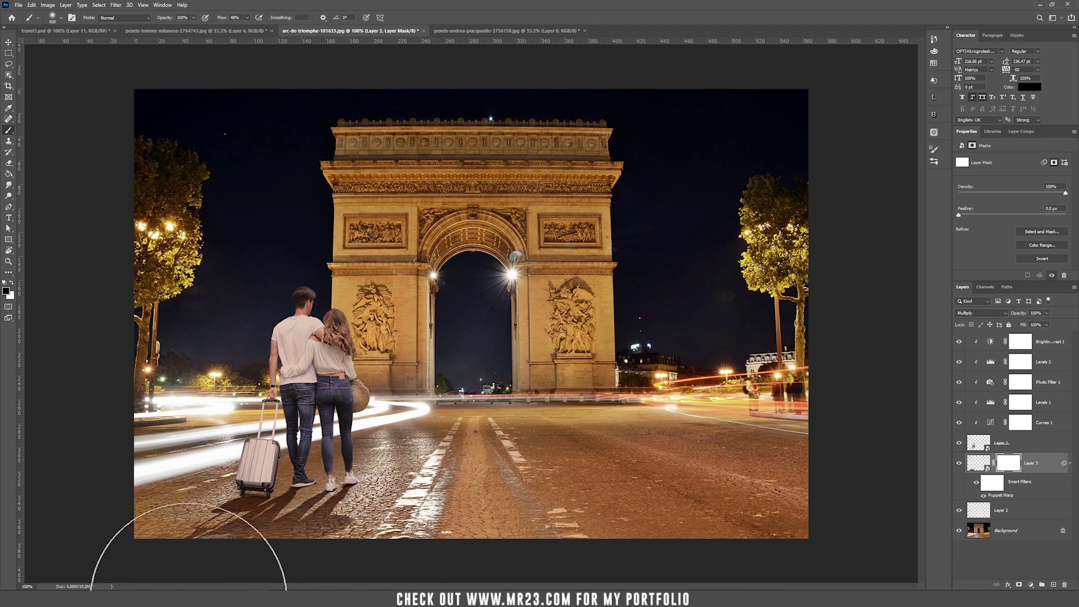
drag(245, 568, 178, 555)
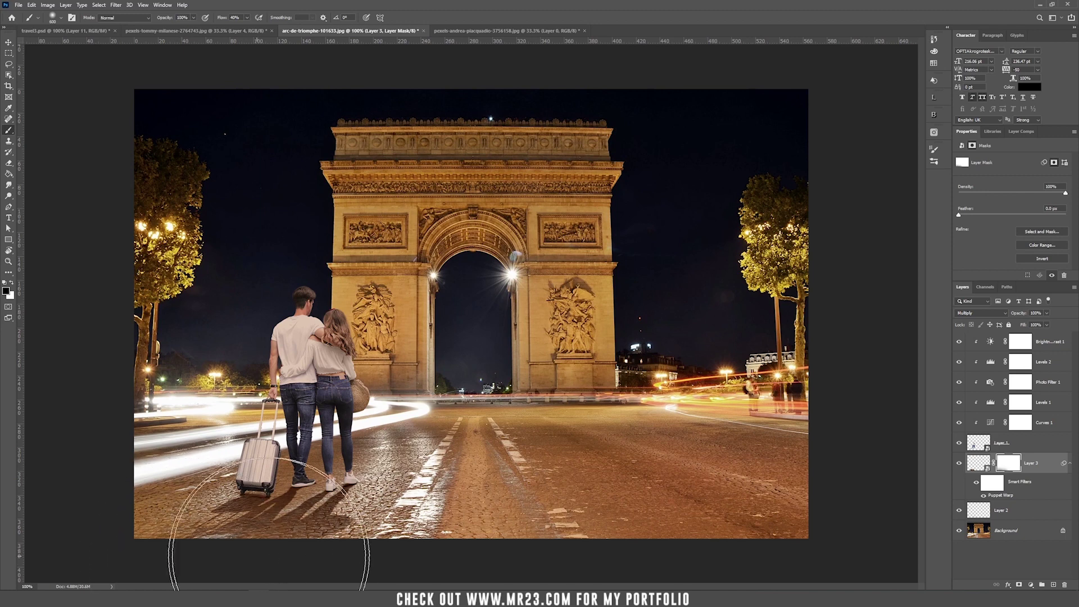
key([)
key([)
key([)
key([)
key([)
key([)
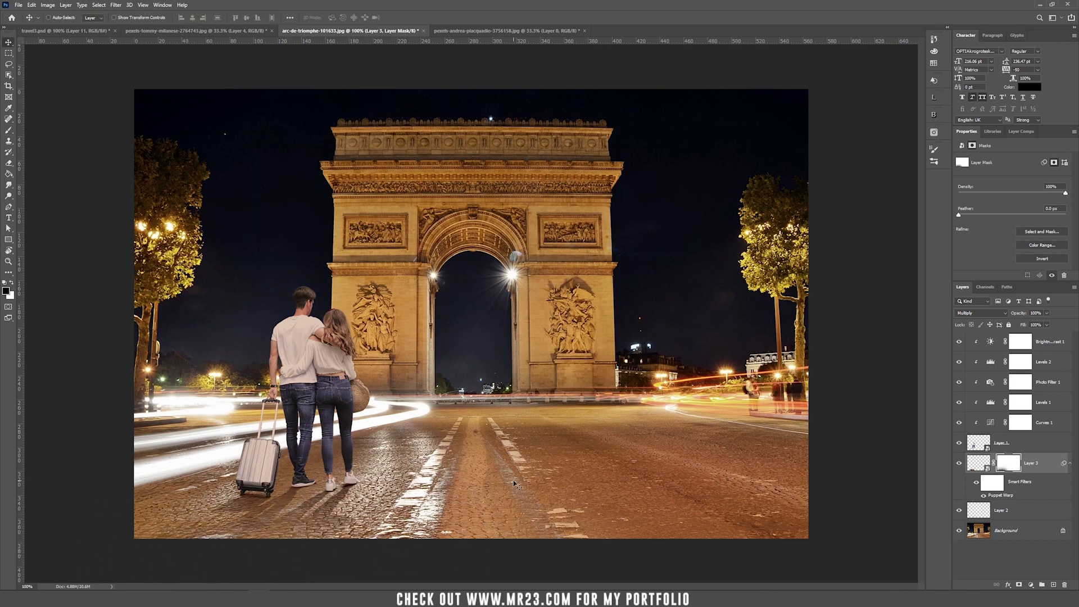
Fill the couple's outline with dark brown on a new layer directly above the contact shadow layer, Layer 2
ctrl+click(523, 423)
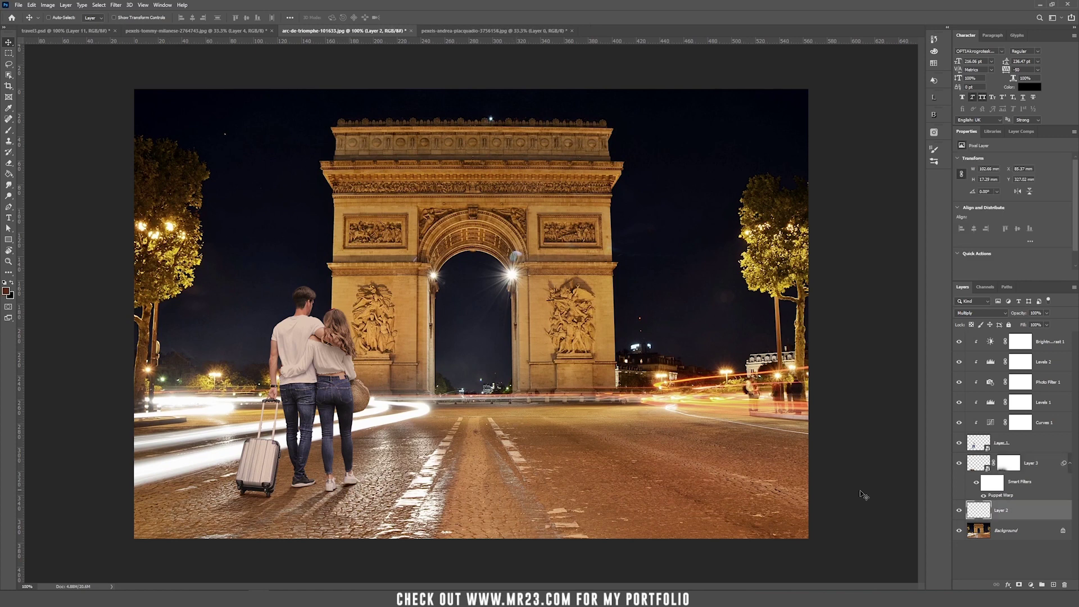
ctrl+click(979, 444)
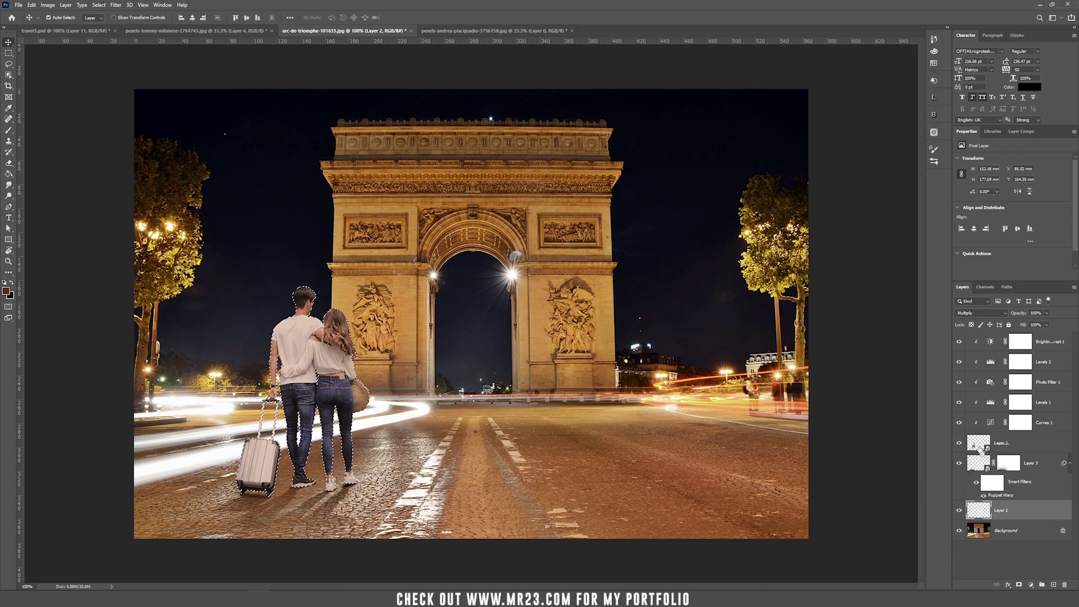
click(1053, 585)
key(g)
click(328, 368)
key(ctrl+d)
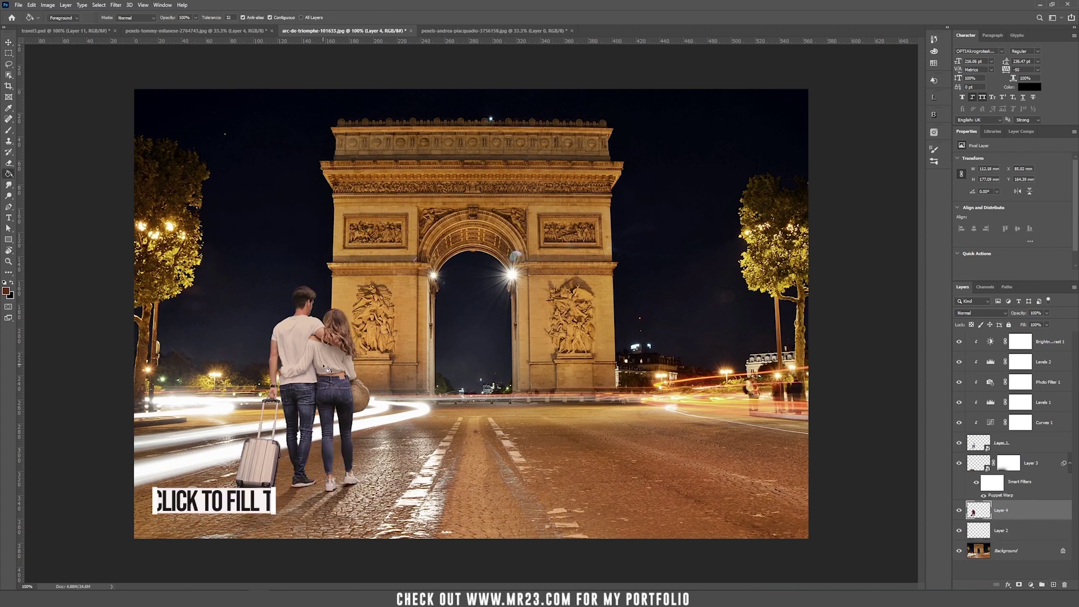
Flip the second brown silhouette vertically and move it down to the couple's feet
key(v)
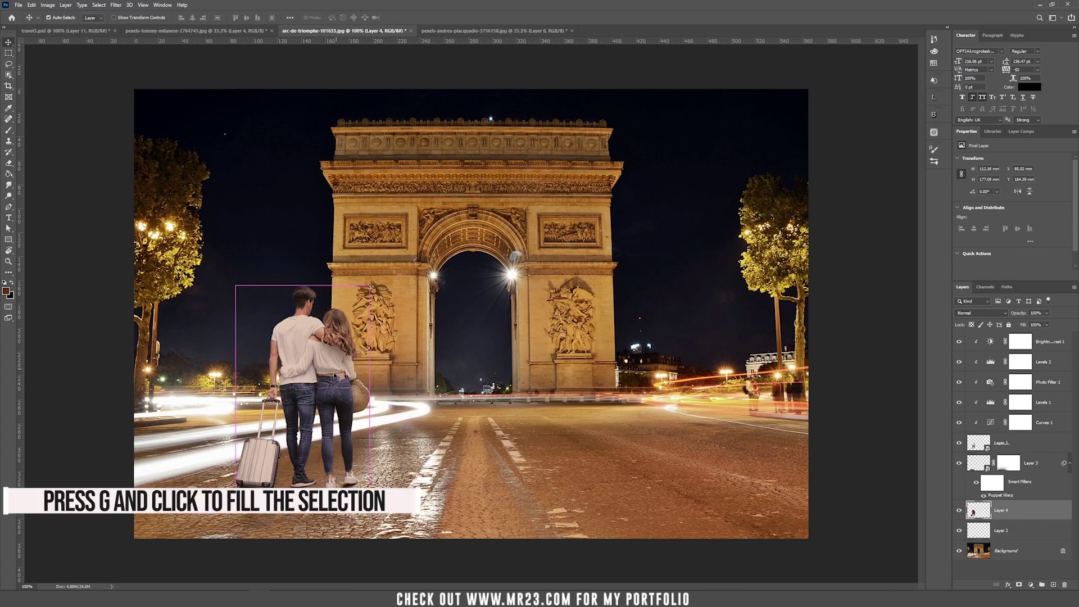
key(ctrl+t)
right_click(329, 371)
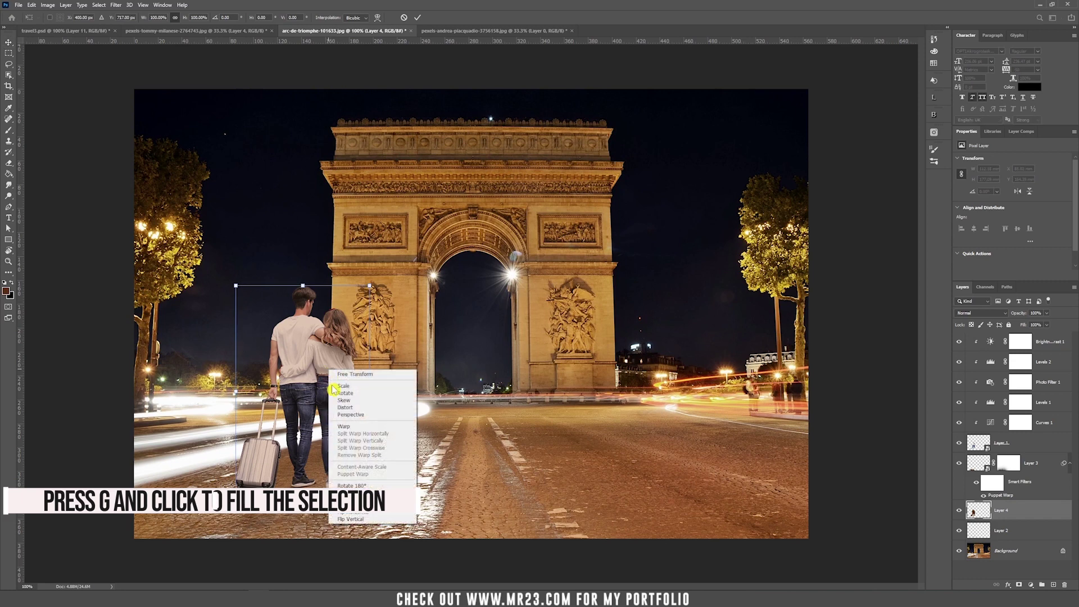
click(354, 522)
drag(339, 422, 347, 500)
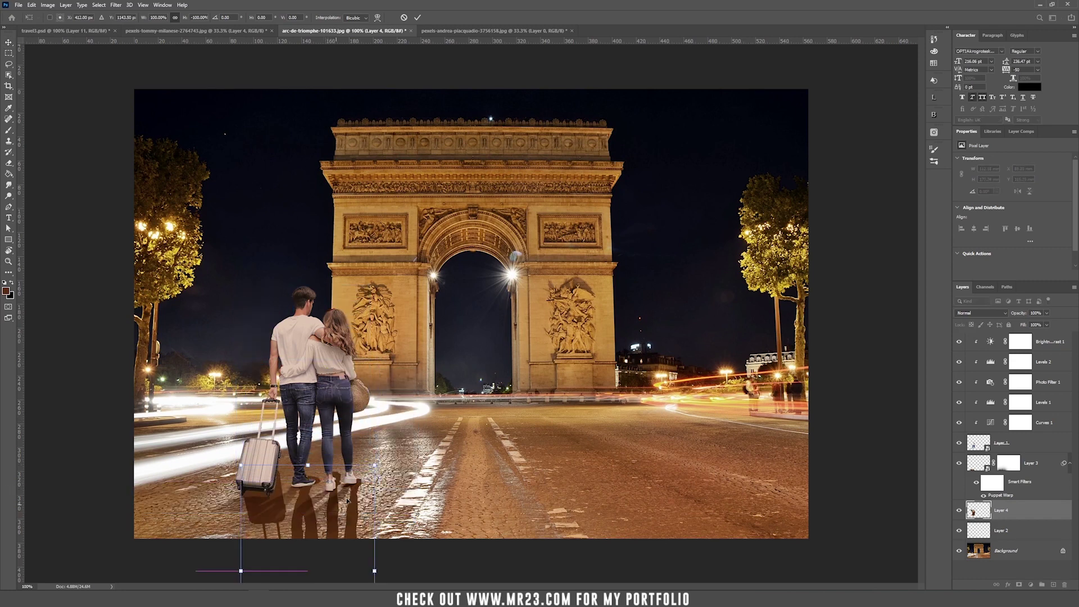
Distort the second silhouette so it slants across the road to the right, with its near corners at the suitcase and shoes
key(ctrl+minus)
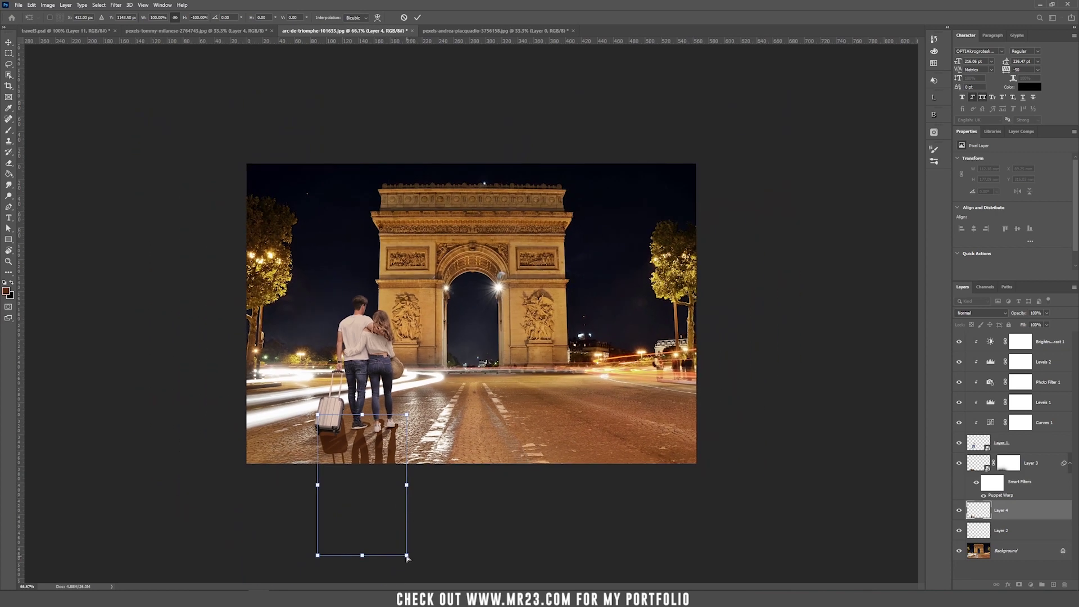
drag(407, 557, 632, 462)
drag(319, 558, 538, 581)
drag(317, 415, 307, 435)
drag(407, 415, 393, 422)
drag(308, 436, 316, 437)
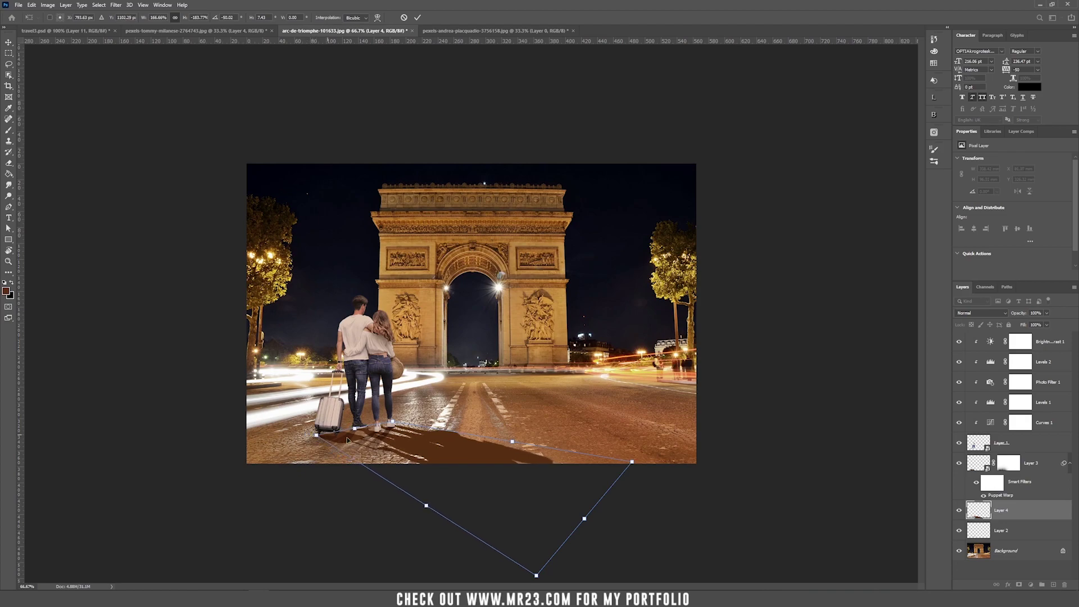
key(Return)
Puppet Warp the right-hand shadow so its near ends meet the suitcase wheels and the couple's shoes
key(ctrl+plus)
key(ctrl+plus)
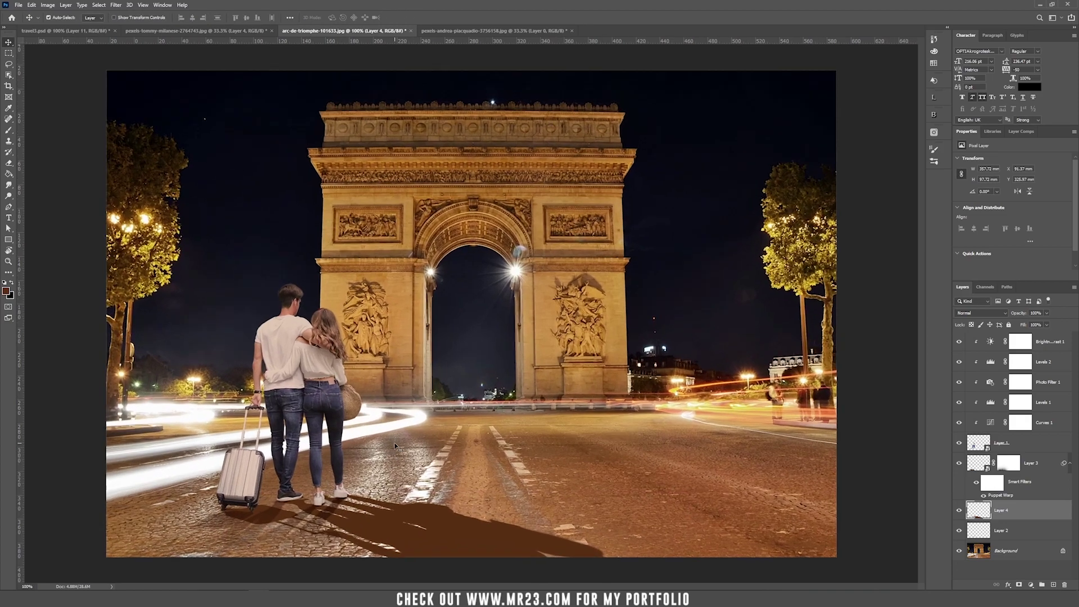
drag(337, 480, 540, 152)
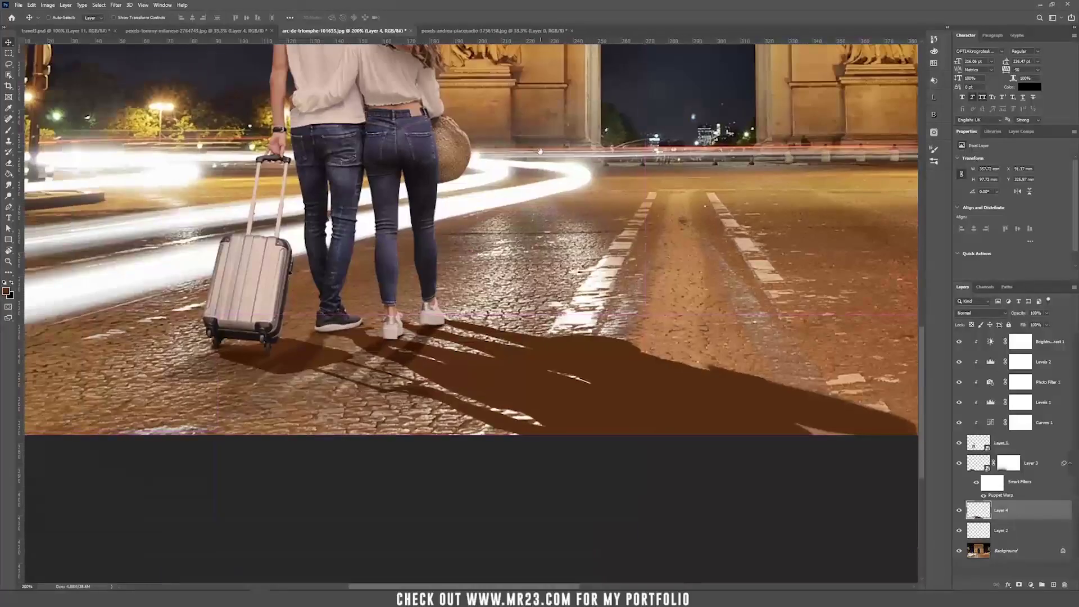
click(31, 5)
click(80, 175)
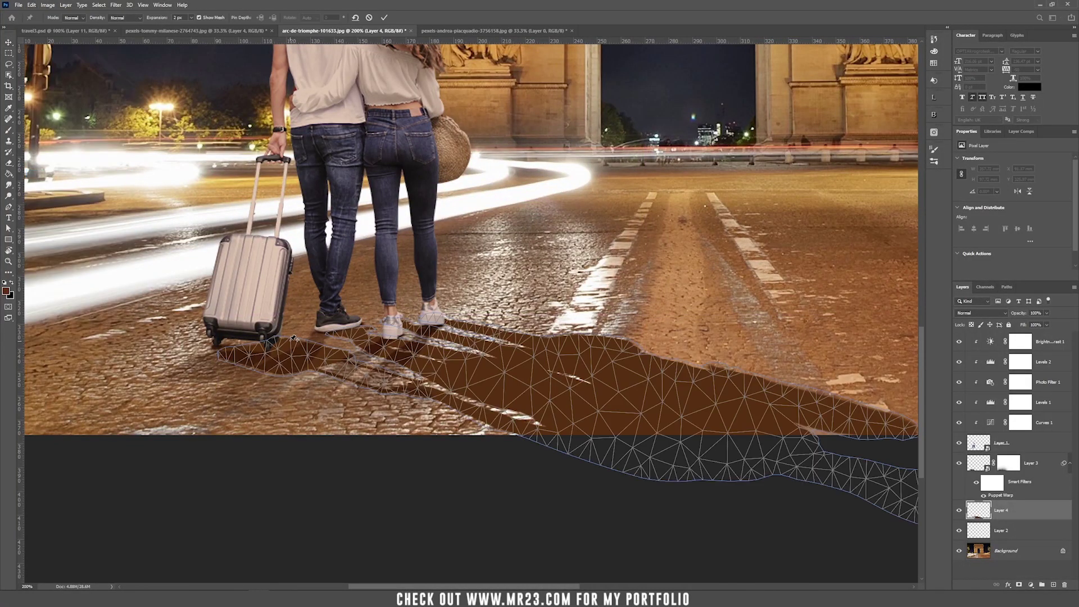
click(286, 338)
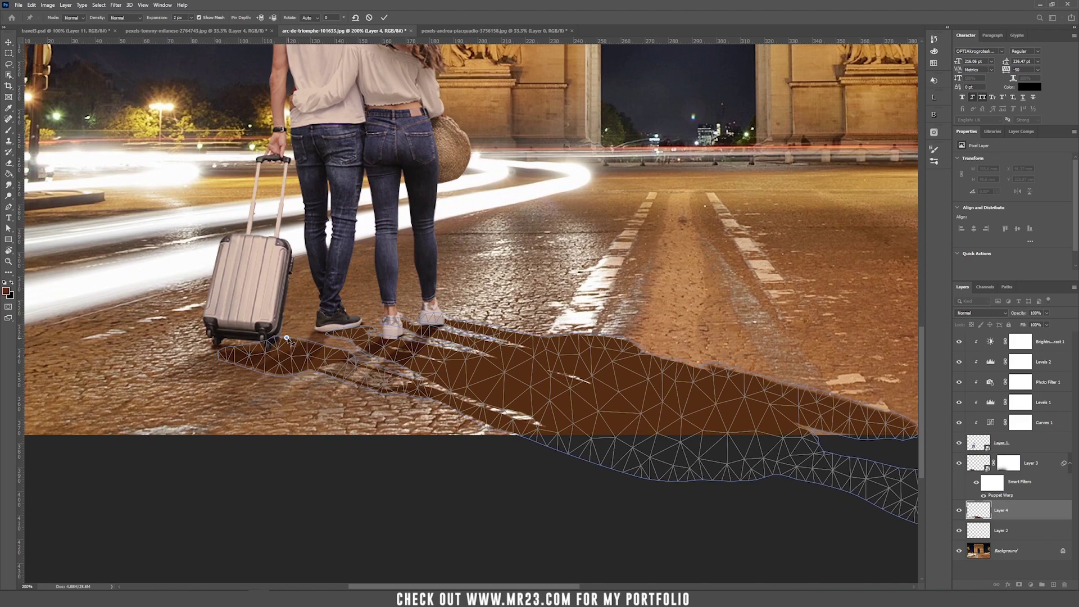
click(348, 356)
click(283, 375)
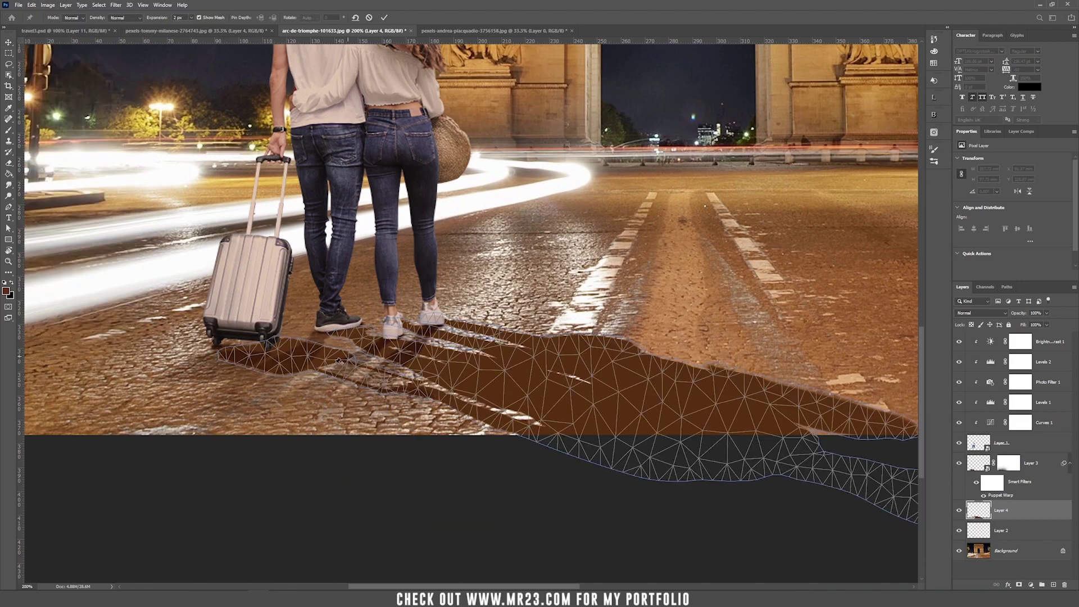
drag(227, 360, 209, 344)
drag(279, 341, 293, 376)
drag(256, 371, 391, 329)
key(Return)
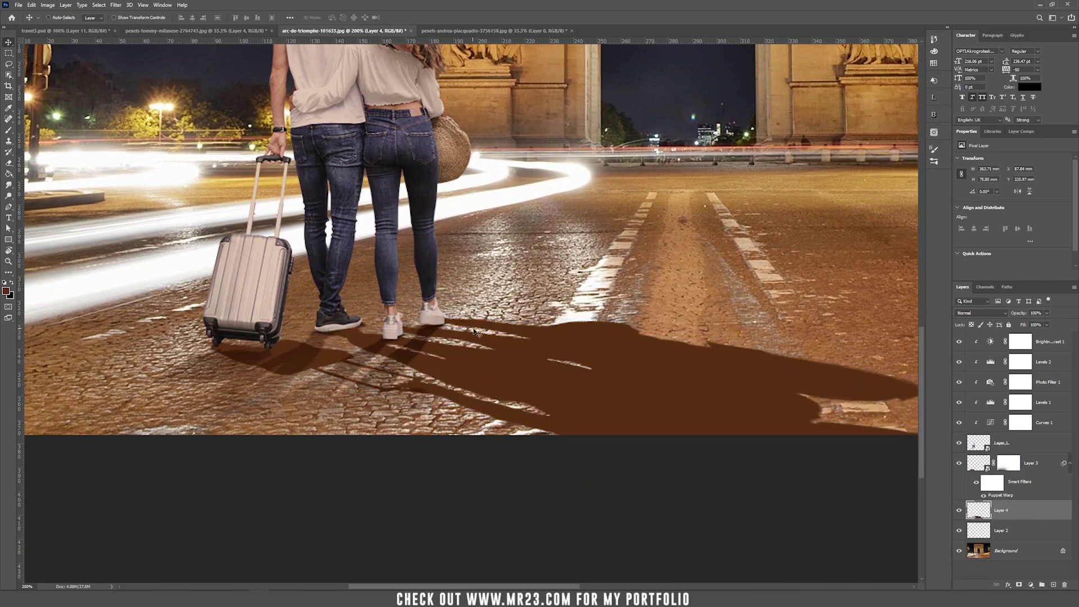
Set the right-hand shadow's blend mode to Multiply and give it a layer mask
click(984, 313)
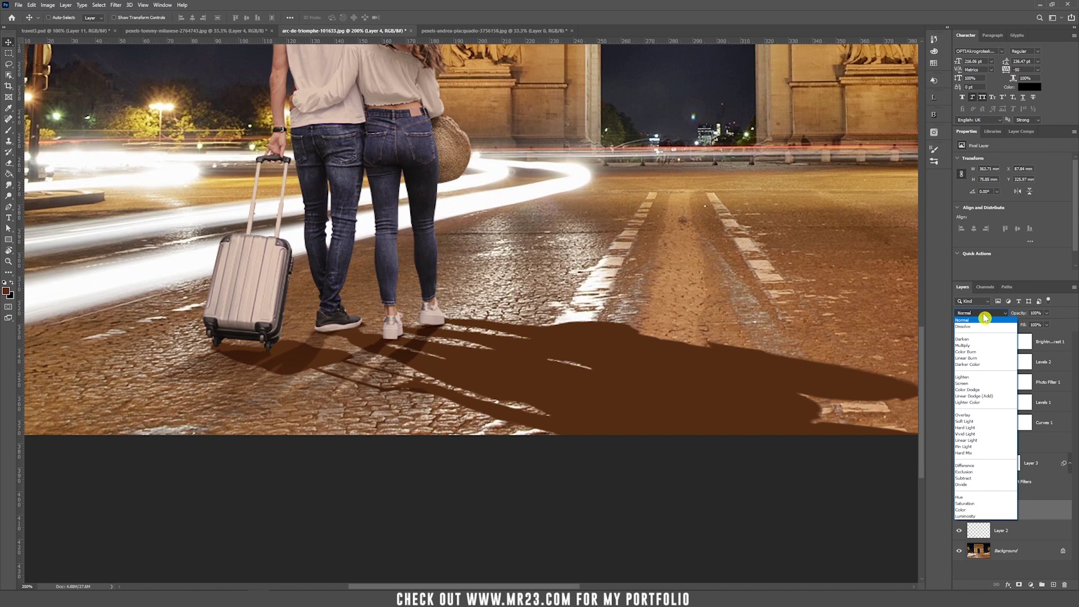
click(980, 347)
click(1018, 585)
Paint black on the right-hand shadow's mask with a large soft brush to fade it away from the couple's feet
key(b)
mouse_move(725, 391)
mouse_down()
mouse_move(868, 410)
mouse_move(778, 458)
mouse_move(278, 470)
mouse_move(835, 338)
mouse_up()
key(bracketright)
key(bracketright)
key(bracketright)
key(v)
key(ctrl+minus)
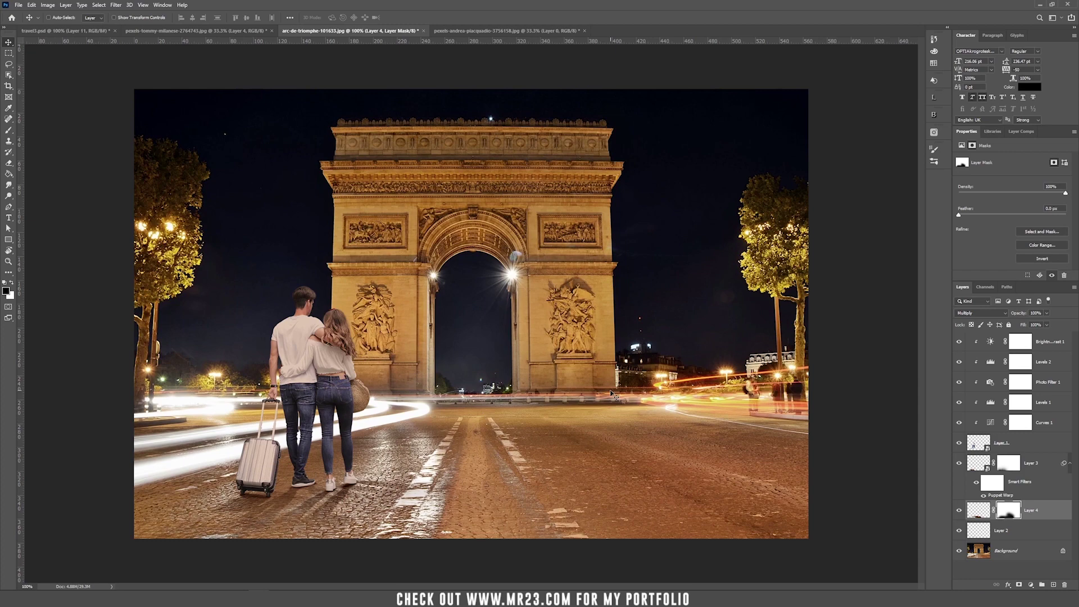
Add an Exposure adjustment above Brightness/Contrast, clip it to the couple, and raise Exposure to +4.00
key(ctrl+plus)
drag(315, 343, 592, 324)
key(ctrl+plus)
click(1049, 342)
click(1031, 585)
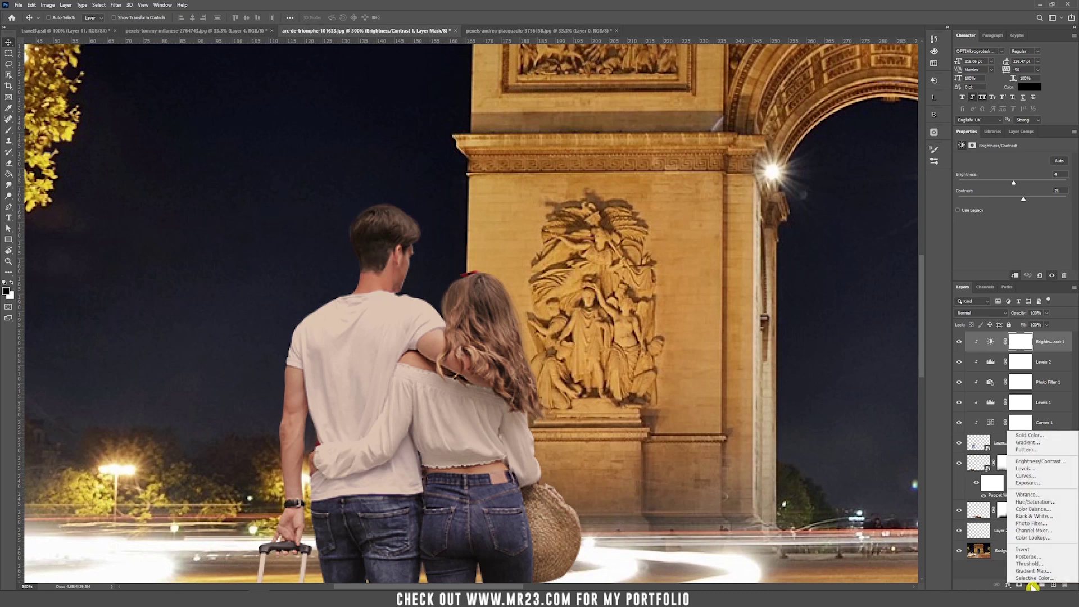
click(1033, 477)
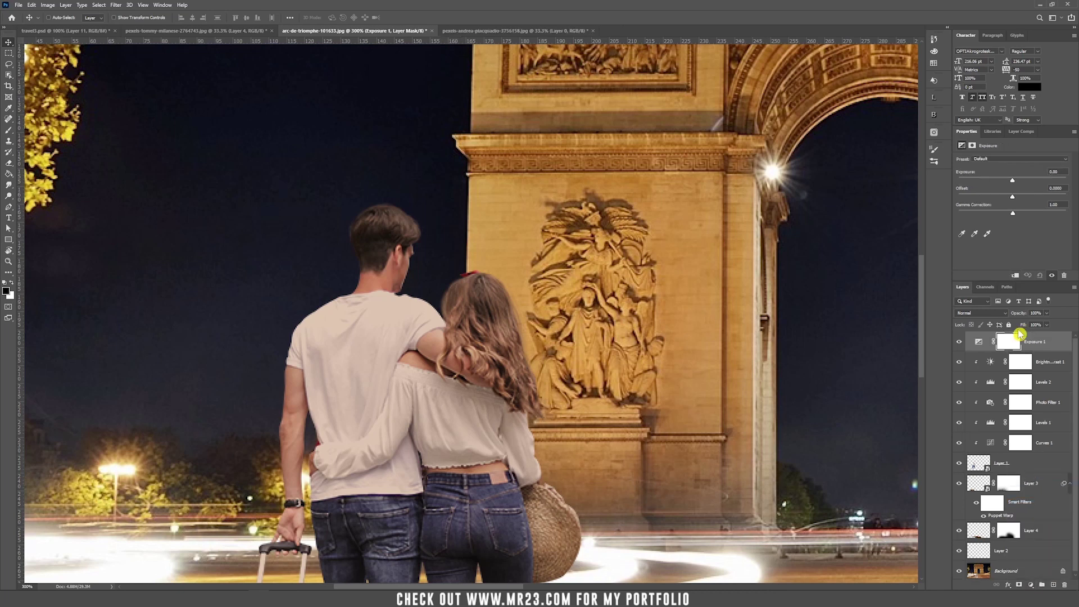
alt+click(1029, 352)
drag(1013, 180, 1047, 190)
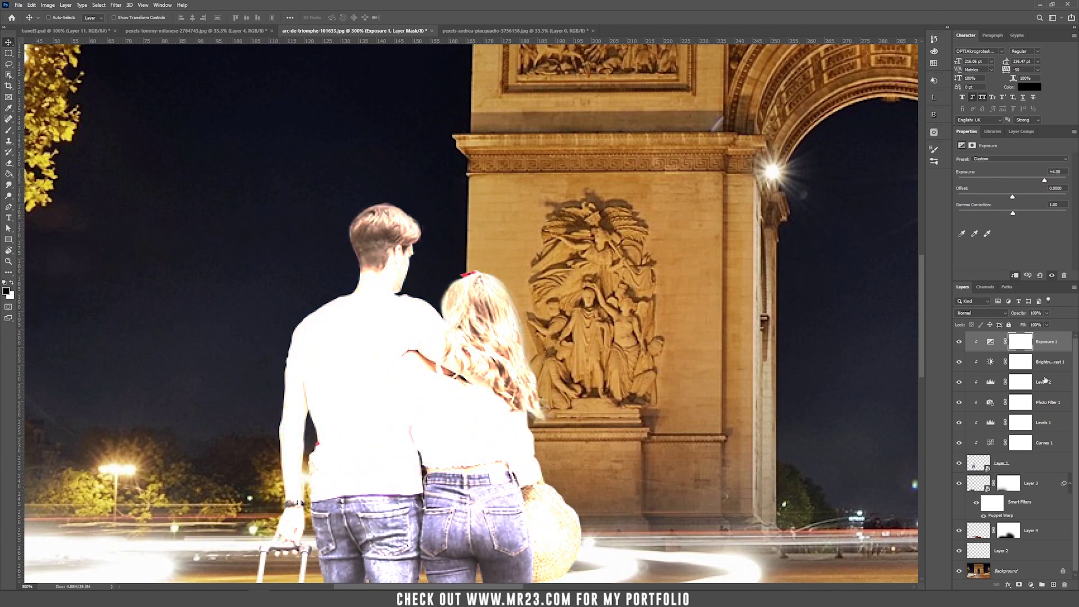
Invert the Exposure adjustment's layer mask to black
click(1023, 349)
ctrl+click(1023, 349)
key(ctrl+i)
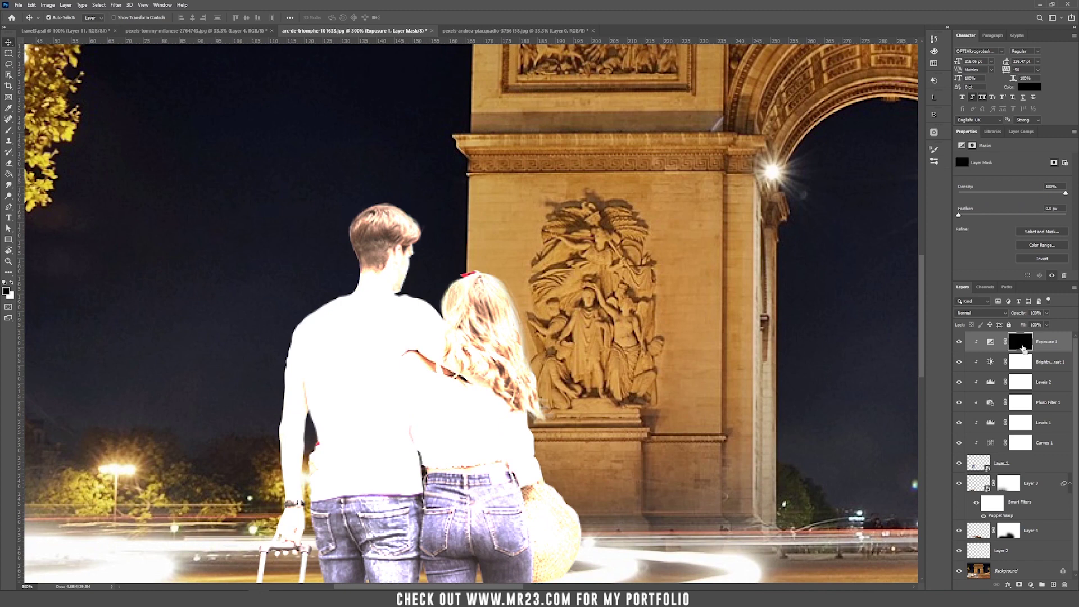
Paint white on the Exposure mask with a small brush at 30% flow to bring out light along the couple's edges
key(b)
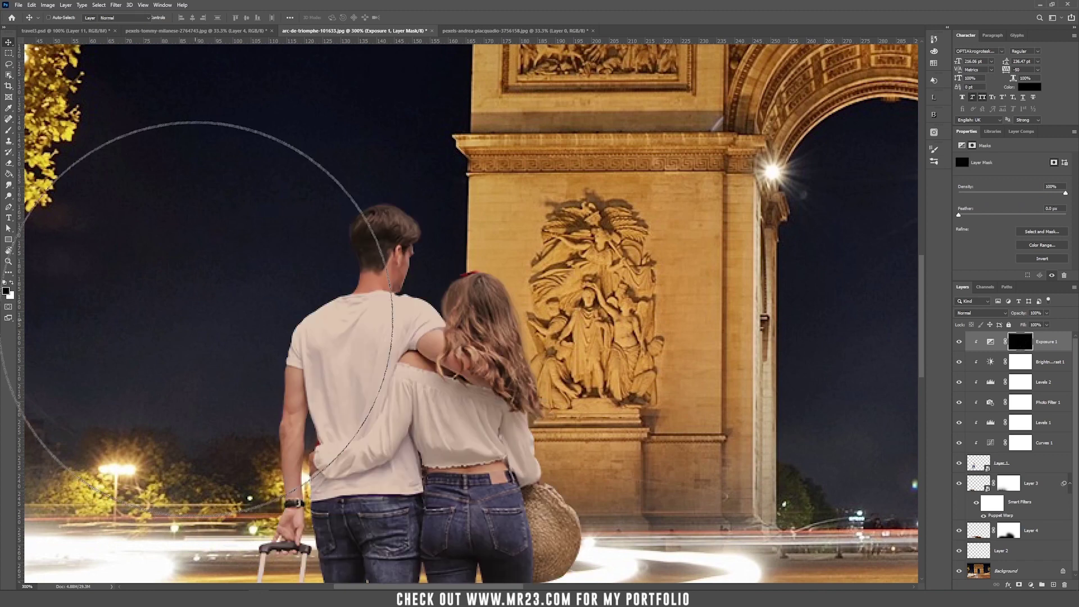
click(12, 282)
click(11, 291)
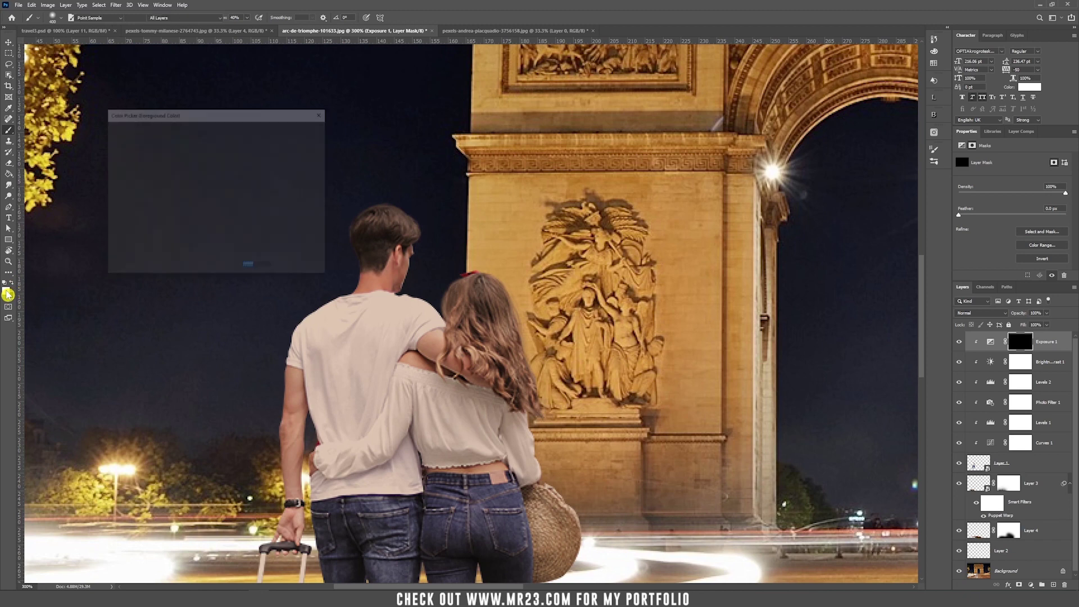
key(Return)
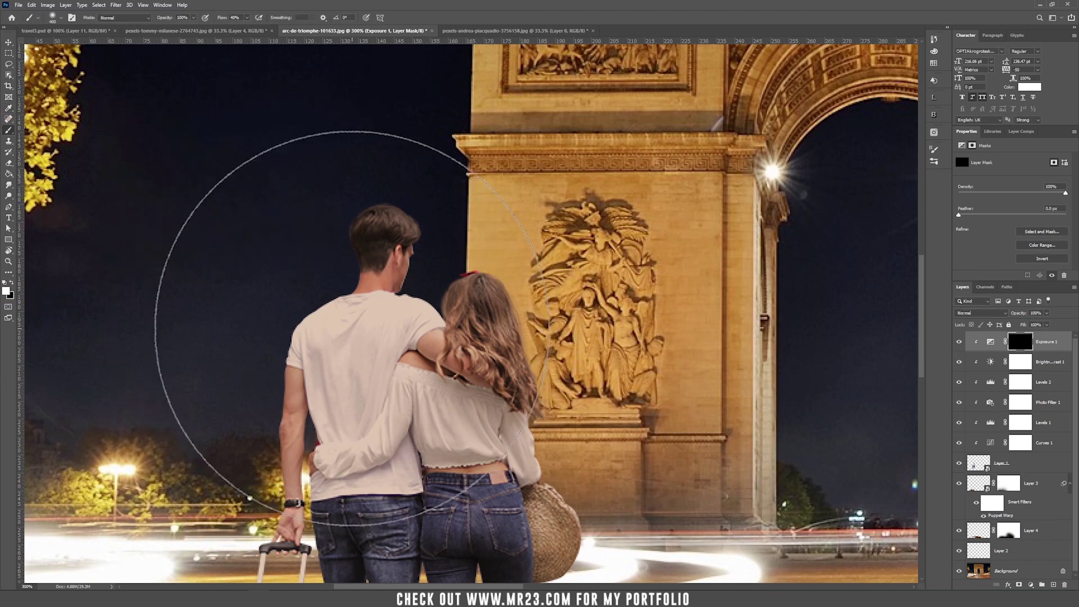
drag(247, 17, 253, 31)
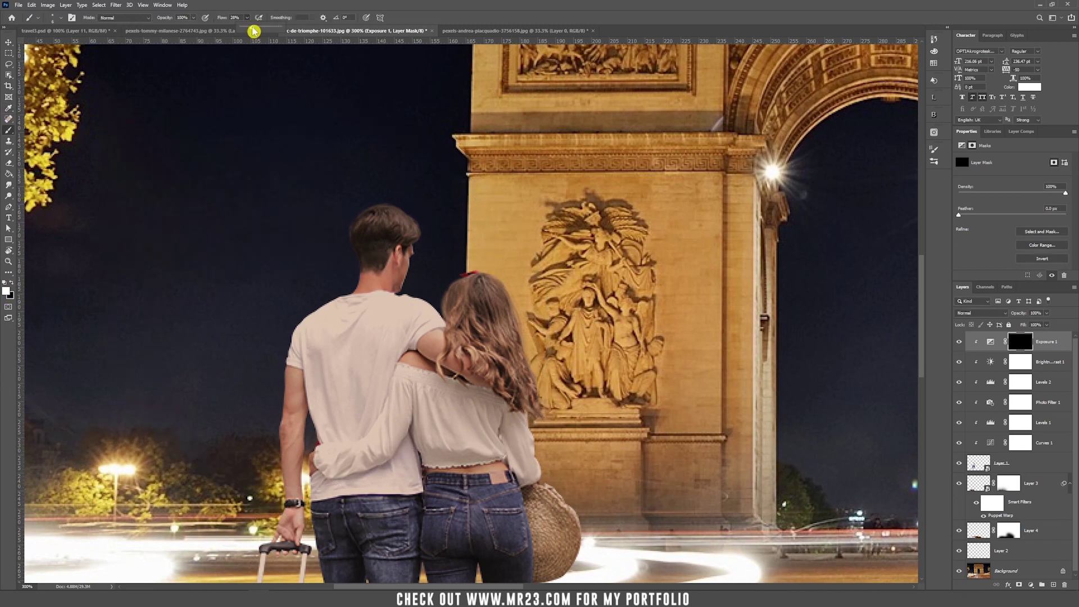
drag(254, 31, 253, 31)
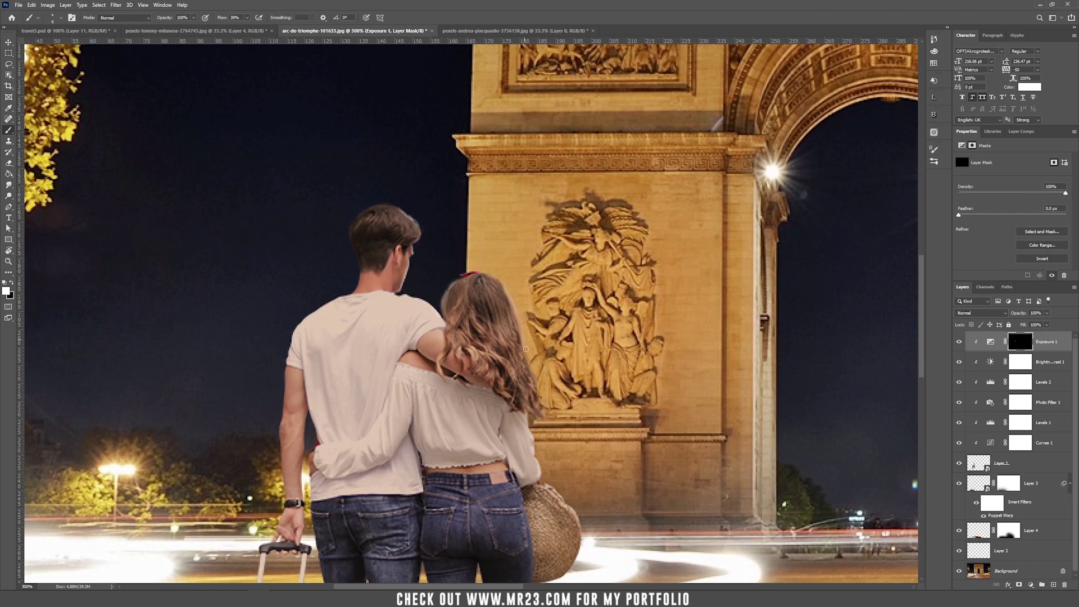
drag(531, 377, 511, 236)
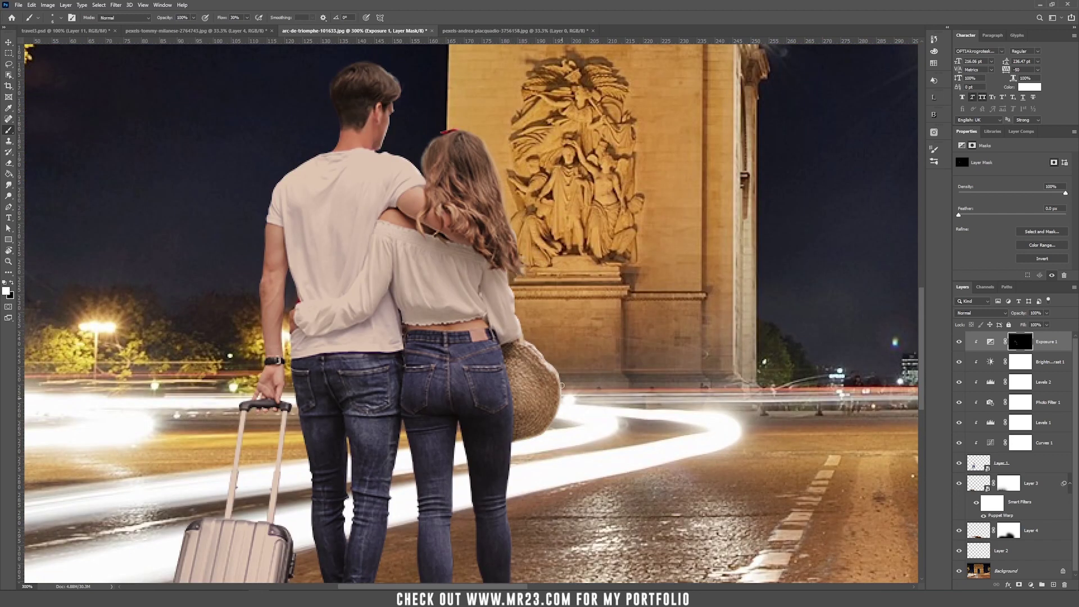
mouse_move(513, 297)
mouse_down()
mouse_move(514, 234)
mouse_move(482, 136)
mouse_up()
drag(593, 452, 582, 276)
mouse_move(534, 248)
mouse_down()
mouse_move(500, 269)
mouse_move(500, 441)
mouse_up()
drag(452, 468, 444, 256)
drag(386, 258, 385, 460)
Paint more white on the Exposure mask along the man's shoulder, arm and legs and the suitcase handle
key(x)
key(x)
scroll(472, 309, up, 5)
mouse_move(275, 222)
mouse_down()
mouse_move(262, 397)
mouse_move(270, 240)
mouse_up()
drag(336, 163, 392, 100)
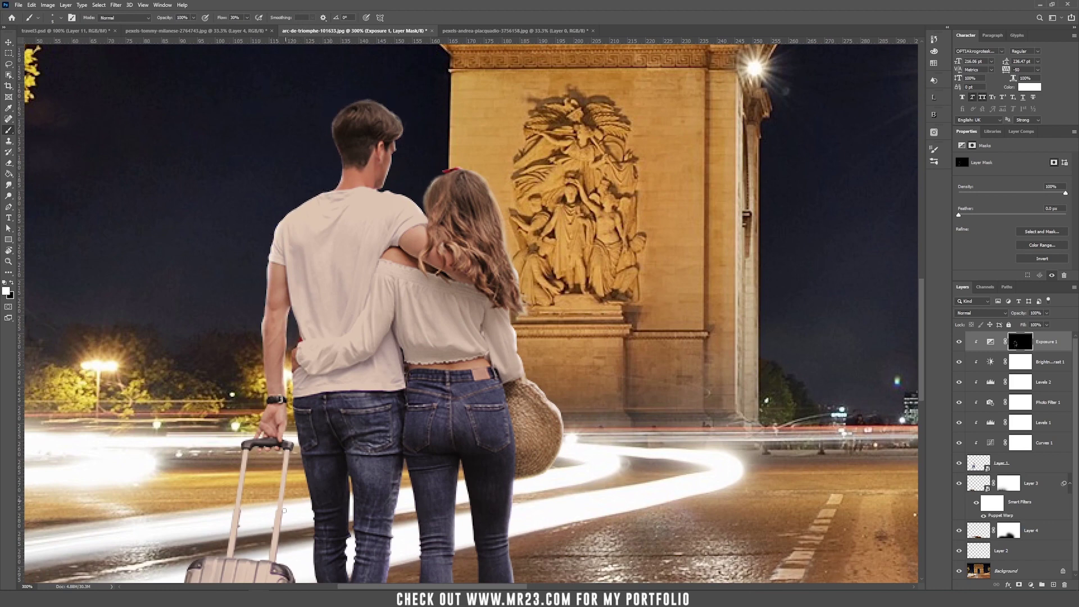
scroll(284, 510, down, 7)
drag(275, 266, 278, 358)
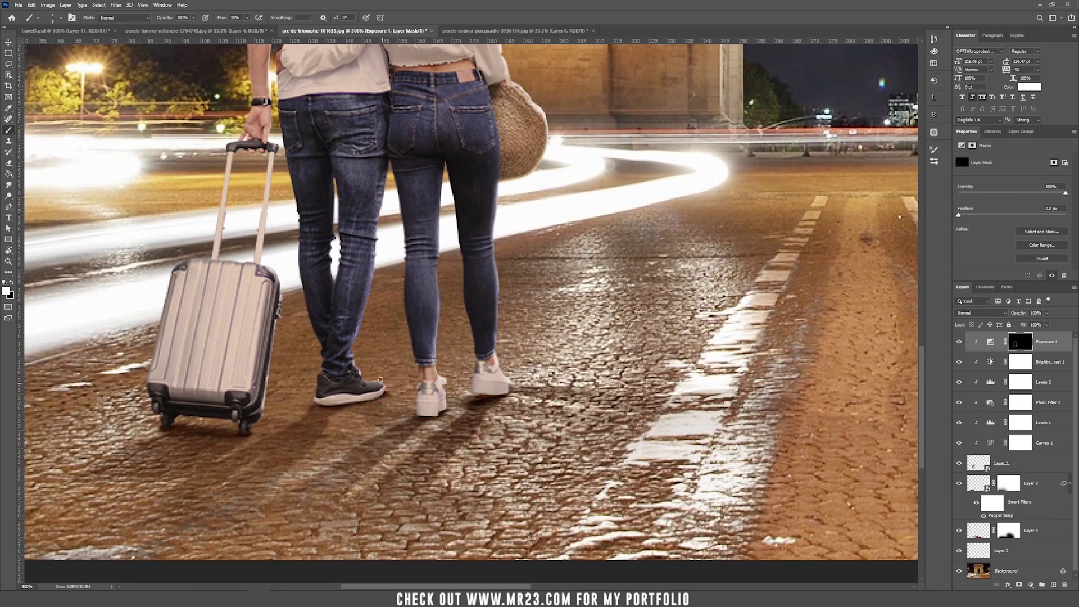
scroll(551, 321, up, 7)
drag(336, 148, 364, 104)
mouse_move(269, 268)
mouse_down()
mouse_move(266, 373)
mouse_move(309, 503)
mouse_up()
scroll(309, 503, down, 5)
mouse_move(359, 190)
mouse_down()
mouse_move(398, 438)
mouse_move(394, 493)
mouse_move(324, 524)
mouse_up()
Add a Hue/Saturation adjustment above Exposure and clip it to the couple
key(ctrl+minus)
key(ctrl+minus)
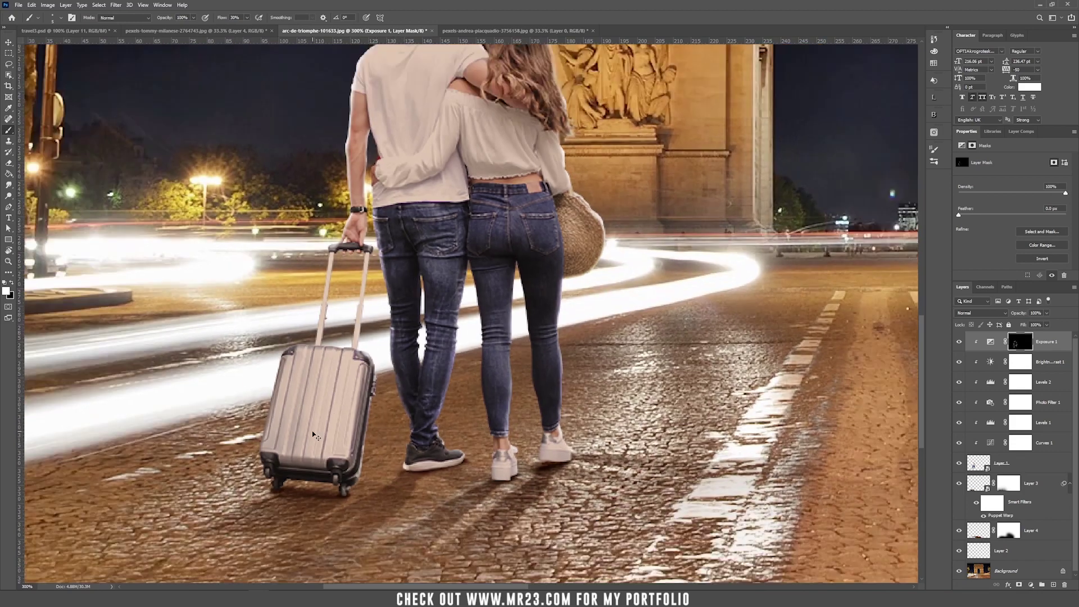
ctrl+click(304, 281)
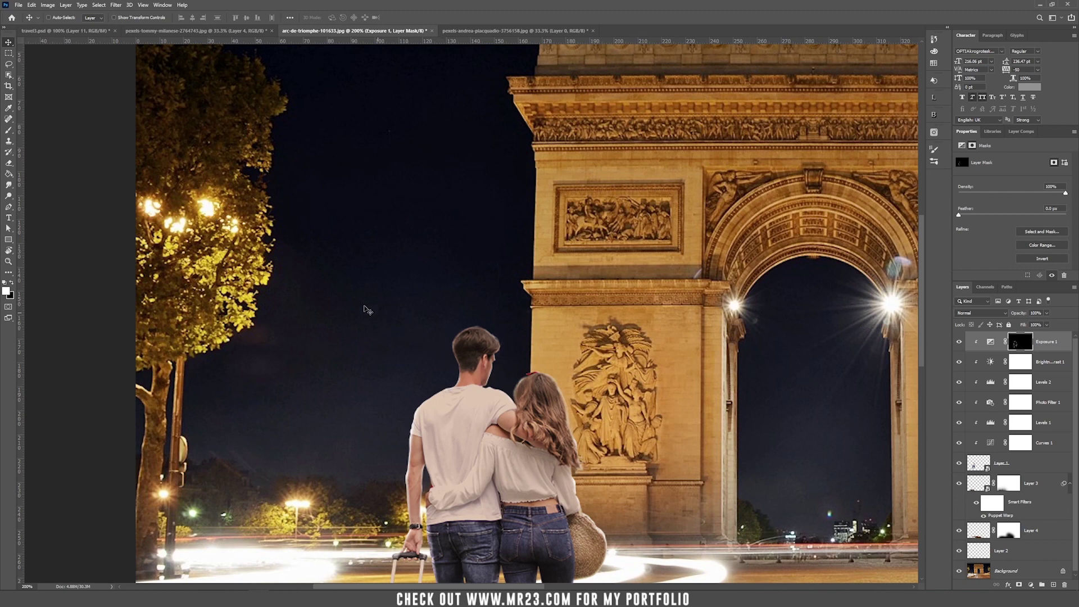
click(1031, 584)
click(1037, 506)
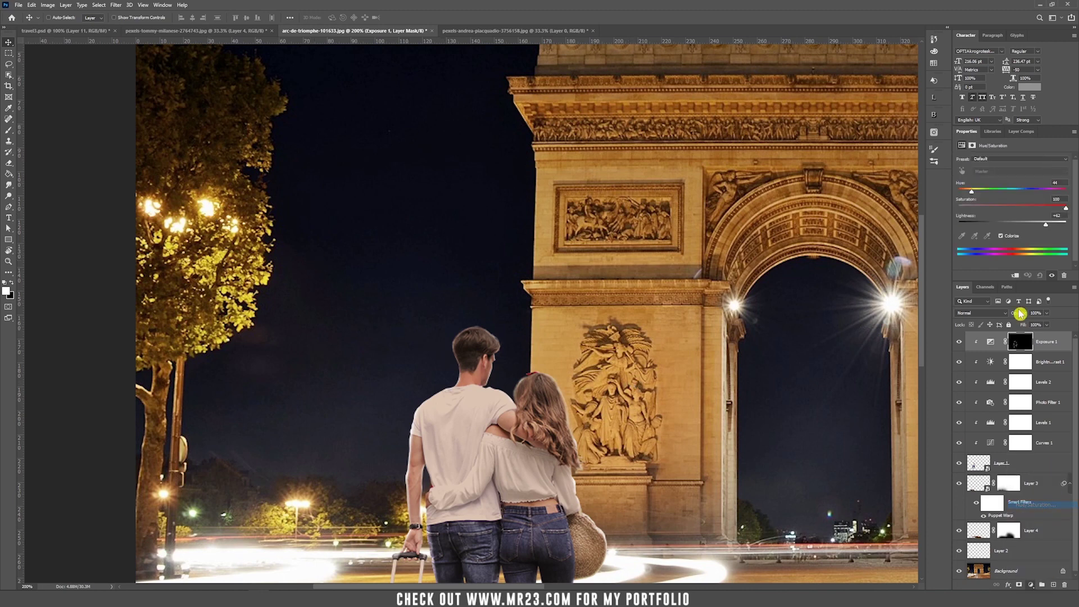
alt+click(1029, 348)
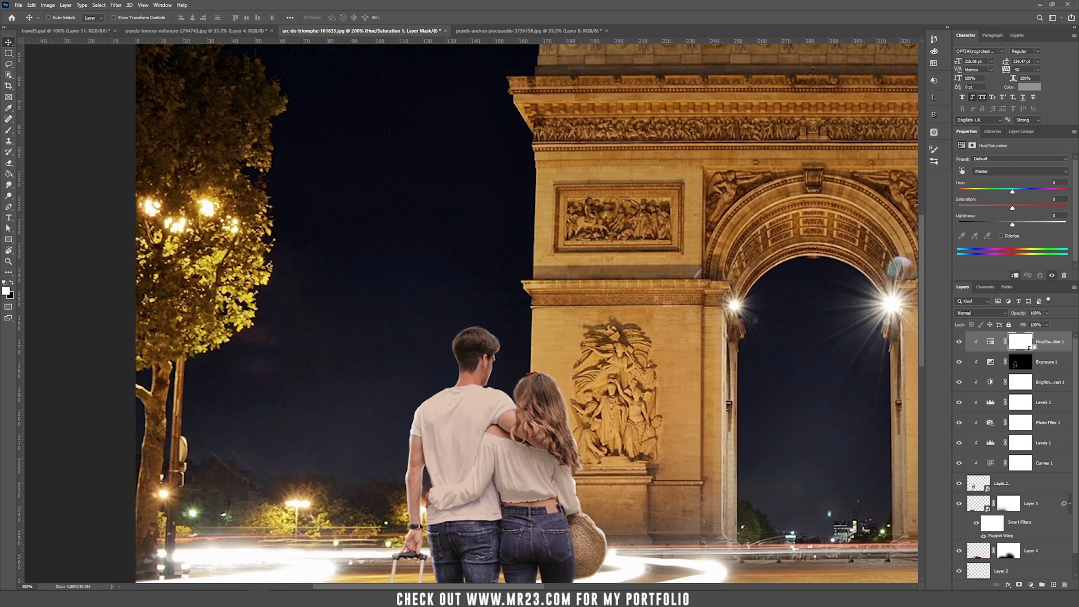
Colorize the Hue/Saturation adjustment with Hue 40, Saturation 82 and Lightness +58
click(1010, 240)
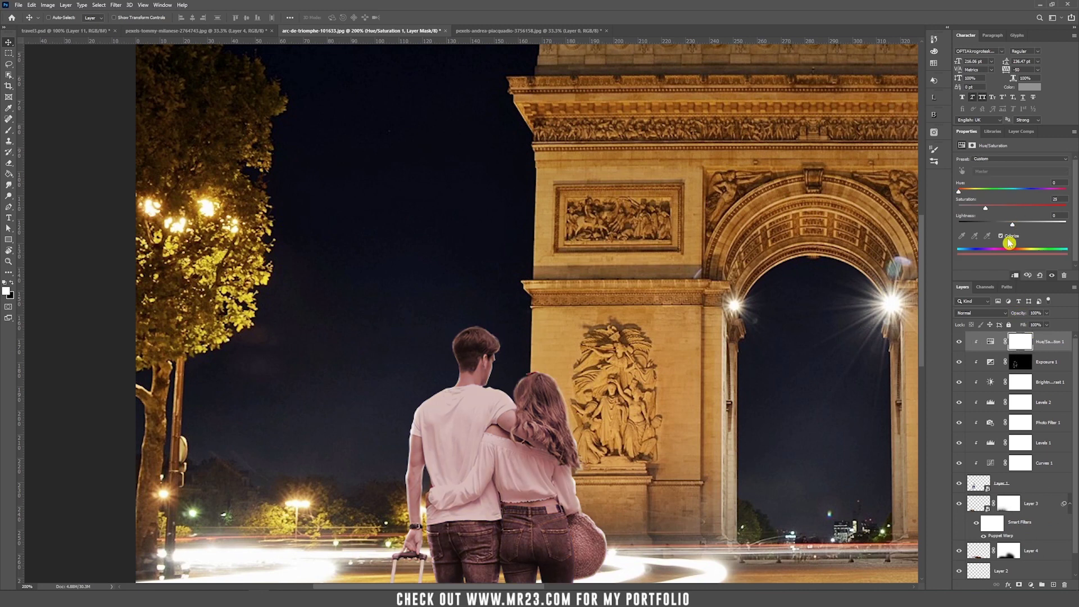
drag(1002, 209, 1047, 211)
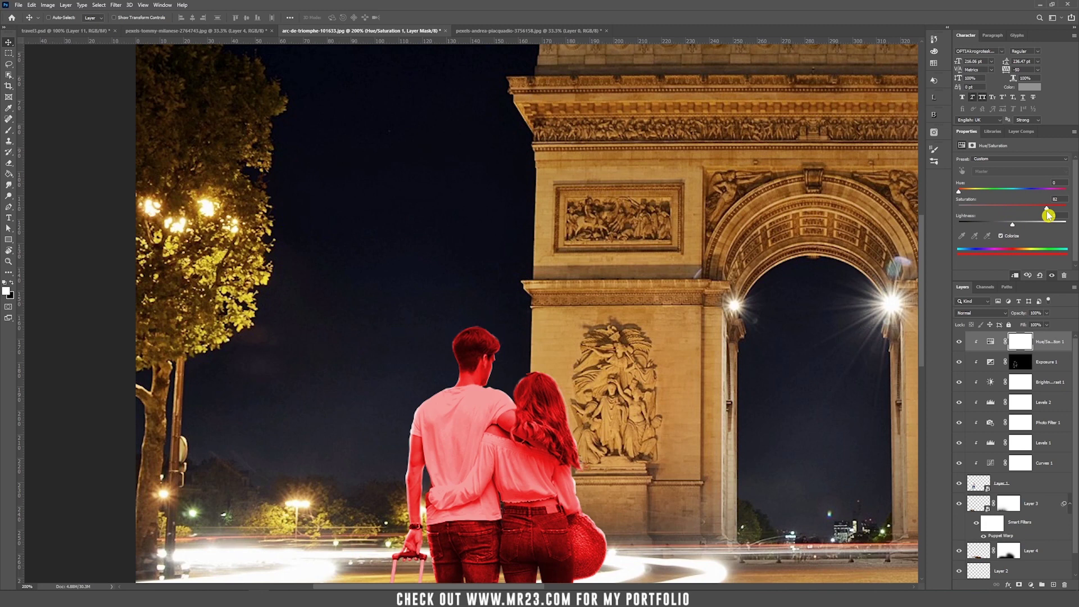
drag(959, 192, 973, 197)
drag(1048, 234, 1045, 229)
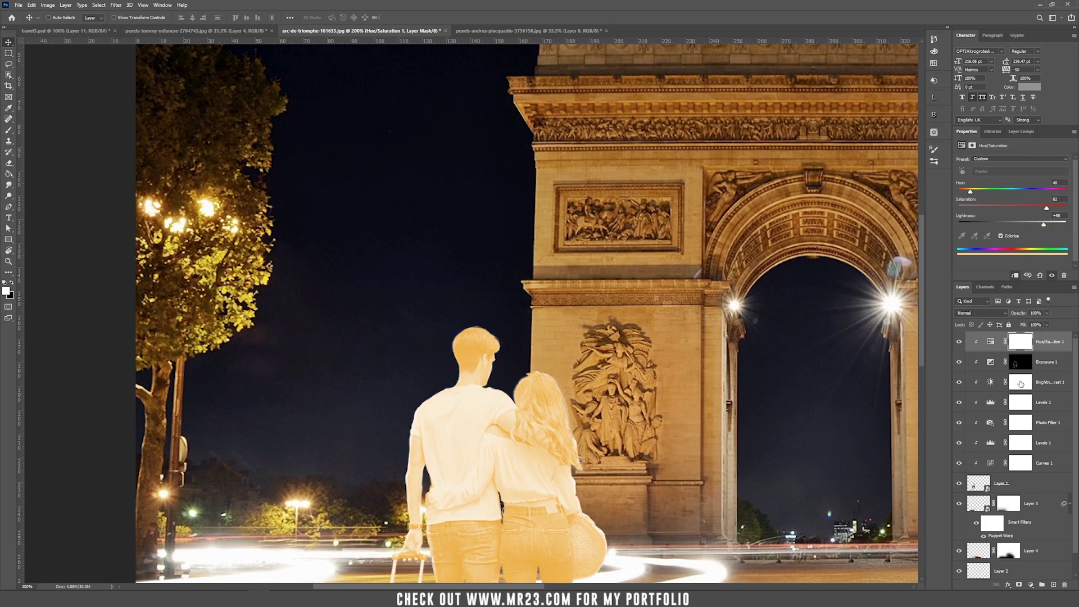
Invert the Hue/Saturation mask to black and paint white at 4% flow over the couple's hair, the man's arm and his jeans
click(1026, 348)
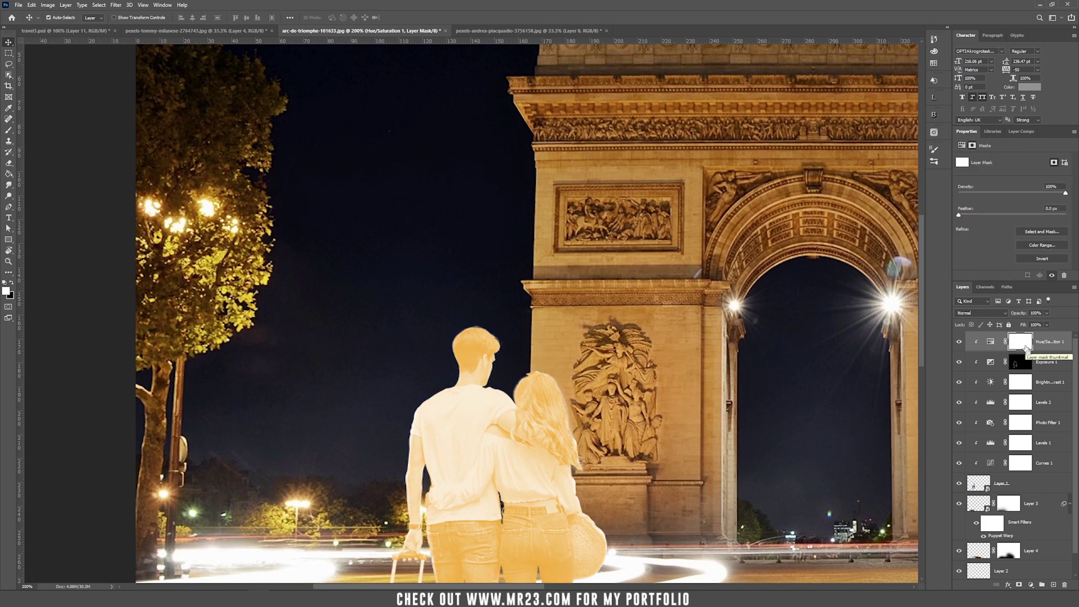
key(ctrl+i)
mouse_move(471, 327)
mouse_down()
mouse_move(506, 198)
mouse_move(491, 205)
mouse_move(501, 200)
mouse_move(477, 248)
mouse_move(492, 248)
mouse_move(437, 310)
mouse_move(437, 397)
mouse_move(385, 548)
mouse_move(397, 525)
mouse_move(414, 331)
mouse_up()
key(b)
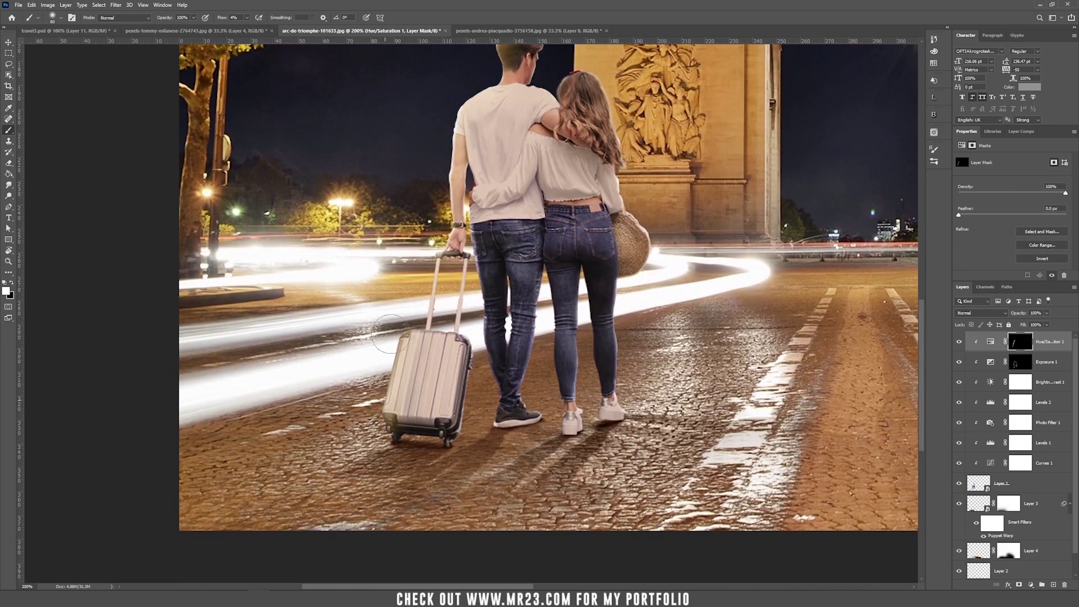
drag(481, 159, 494, 336)
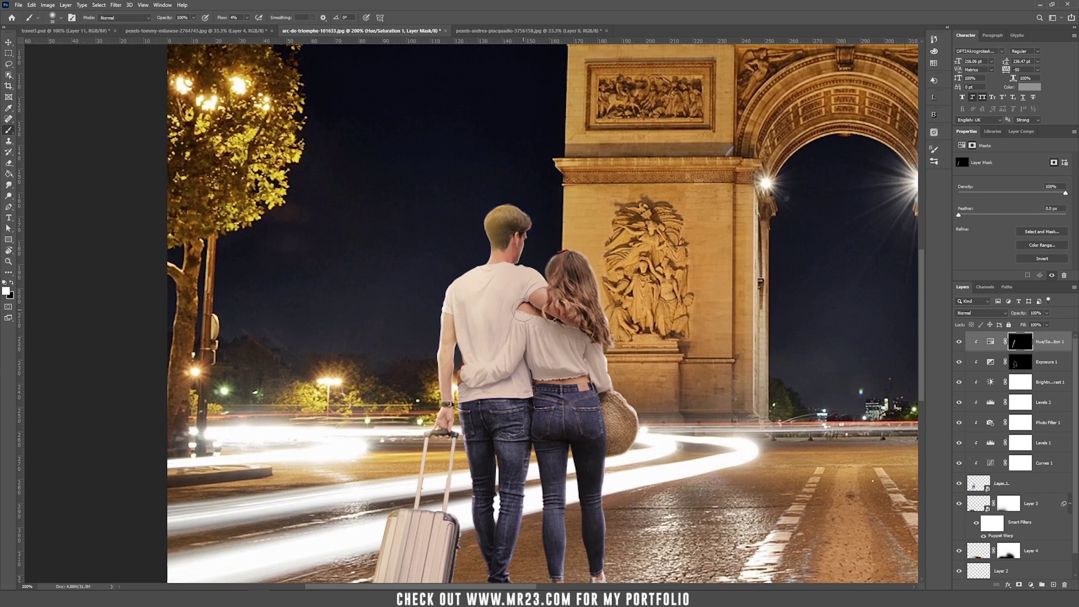
drag(471, 404, 483, 540)
drag(531, 362, 532, 455)
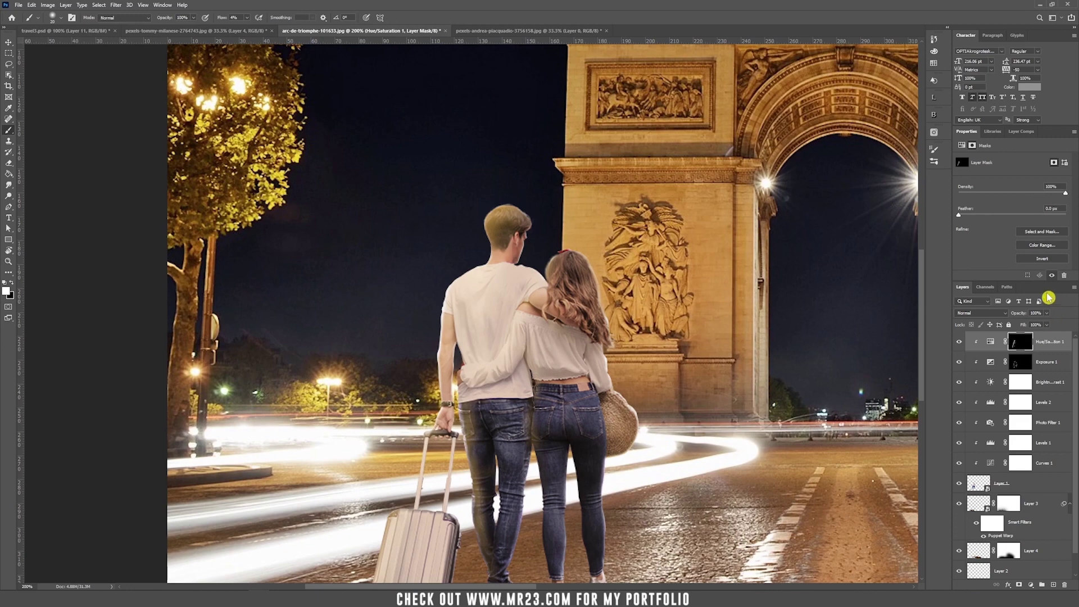
Set the Hue/Saturation adjustment's blend mode to Overlay and check the couple against the background
click(988, 316)
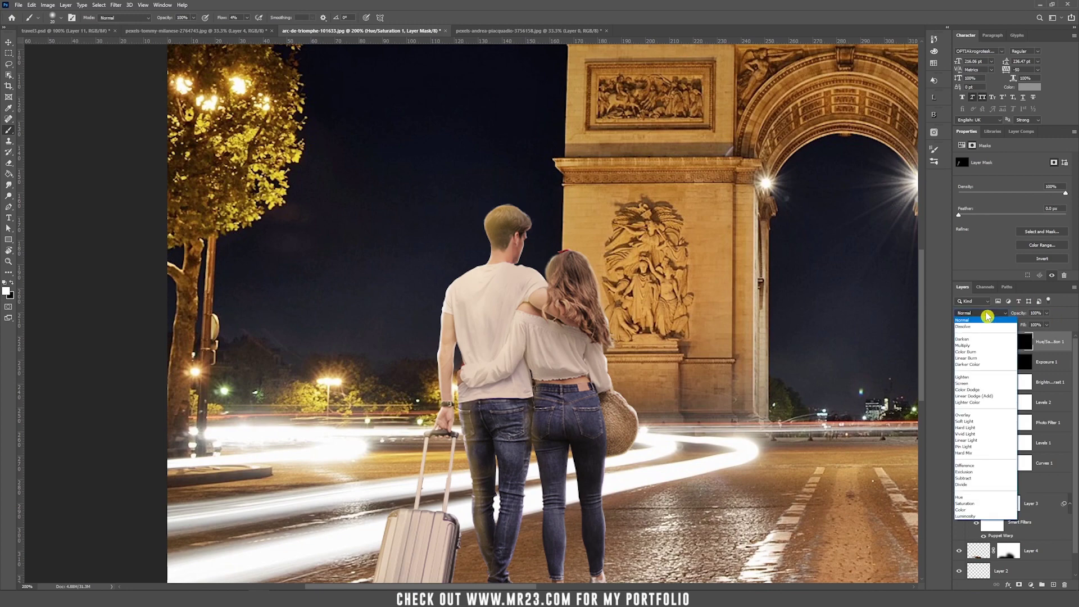
click(965, 415)
key(ctrl+minus)
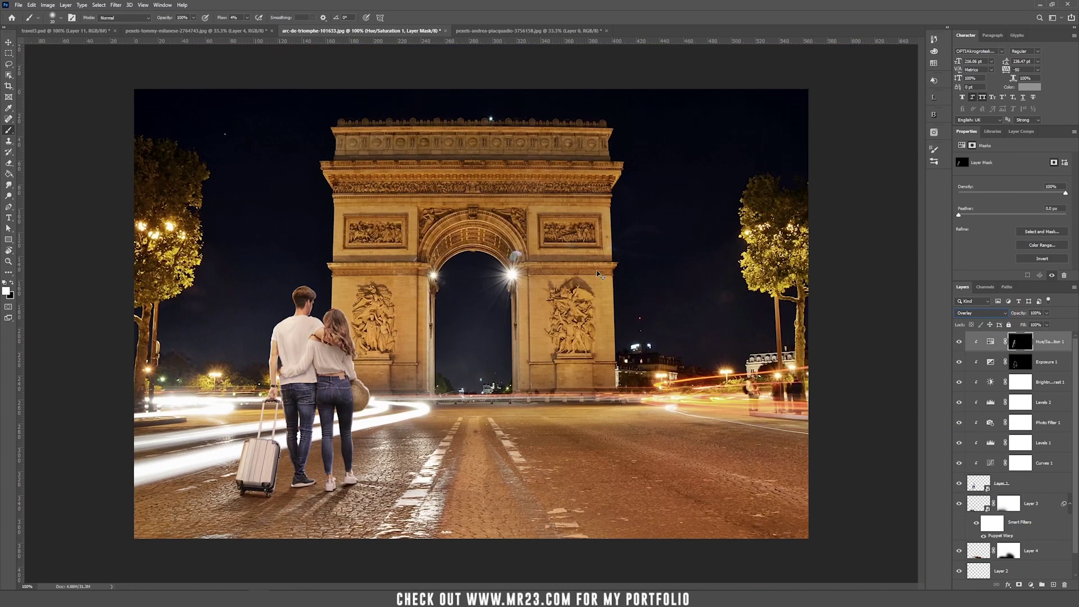
key(ctrl+plus)
drag(135, 230, 479, 186)
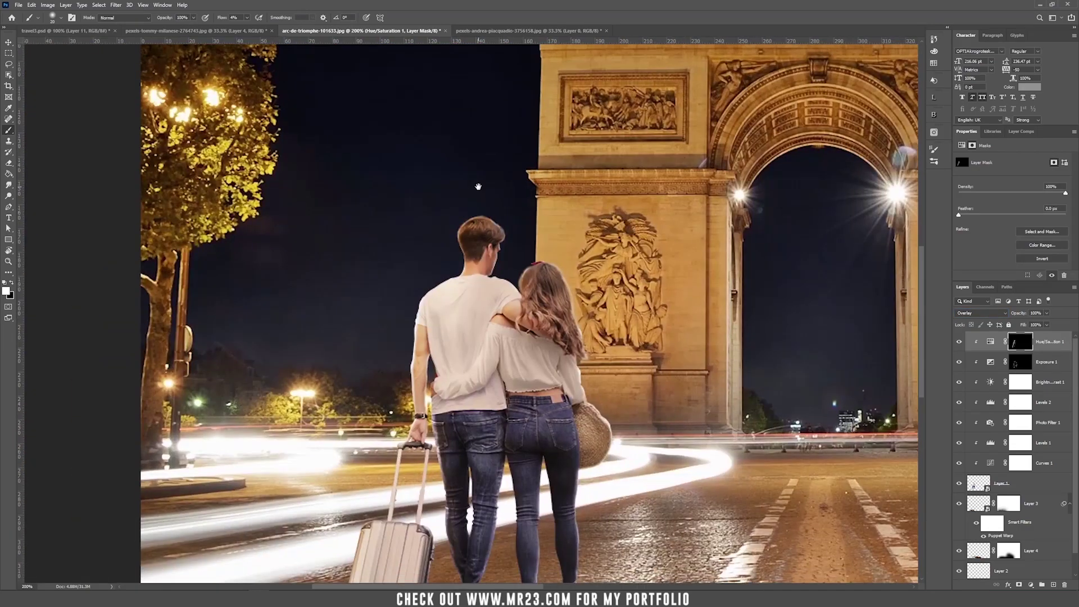
drag(763, 229, 681, 184)
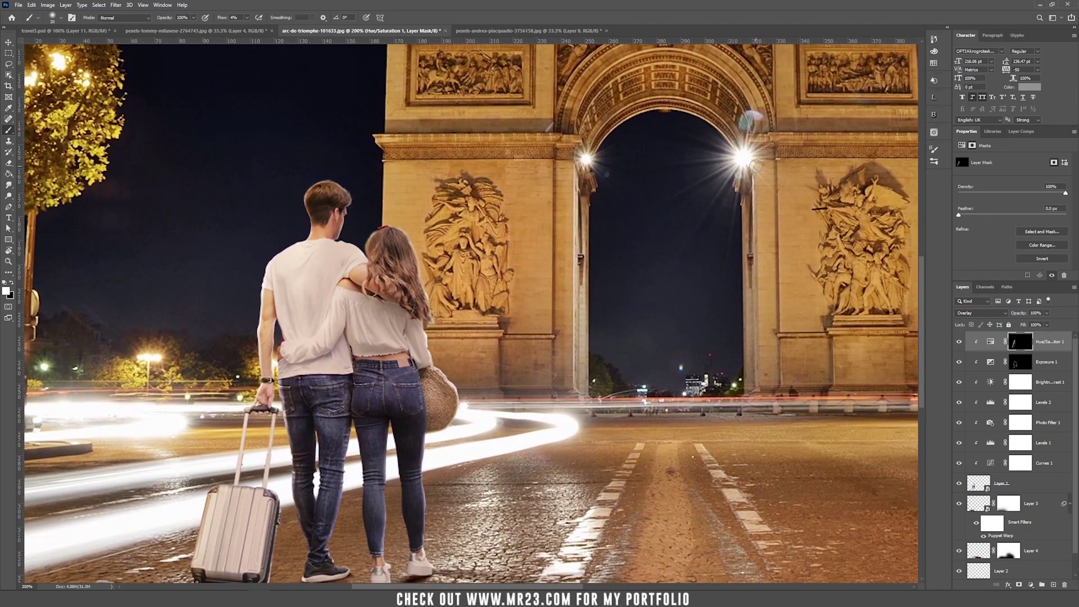
Create a new layer on top in Color Dodge mode, filled with the neutral black
key(ctrl+minus)
key(v)
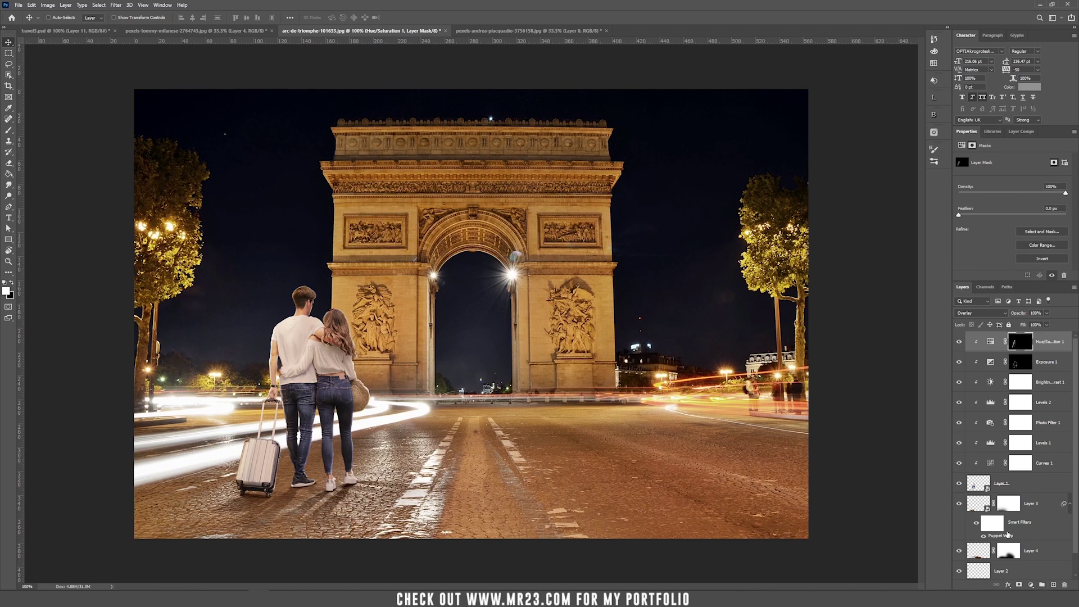
click(66, 5)
mouse_move(76, 15)
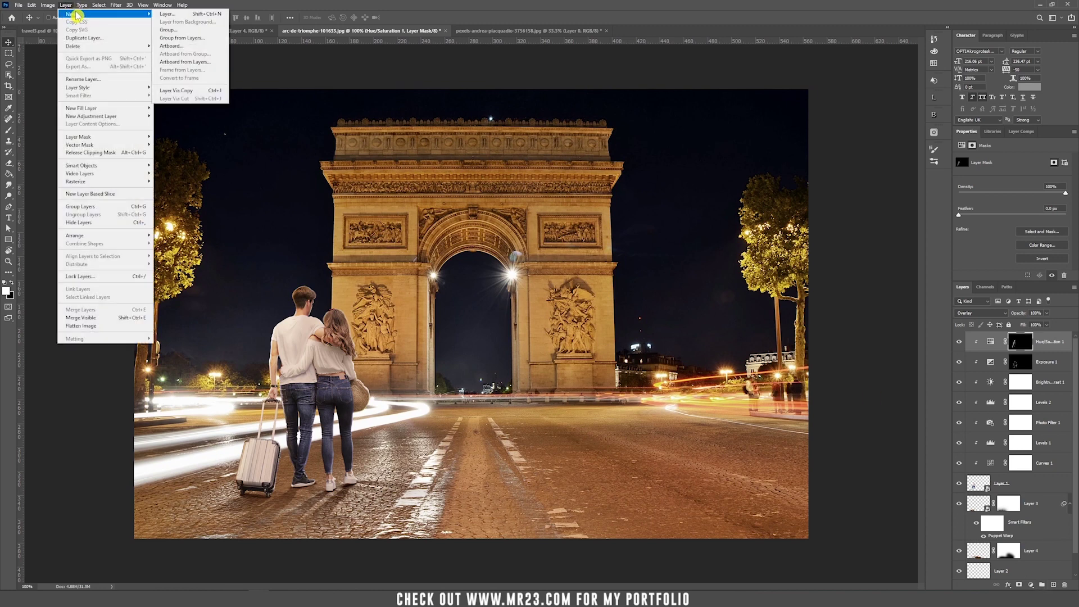
click(219, 16)
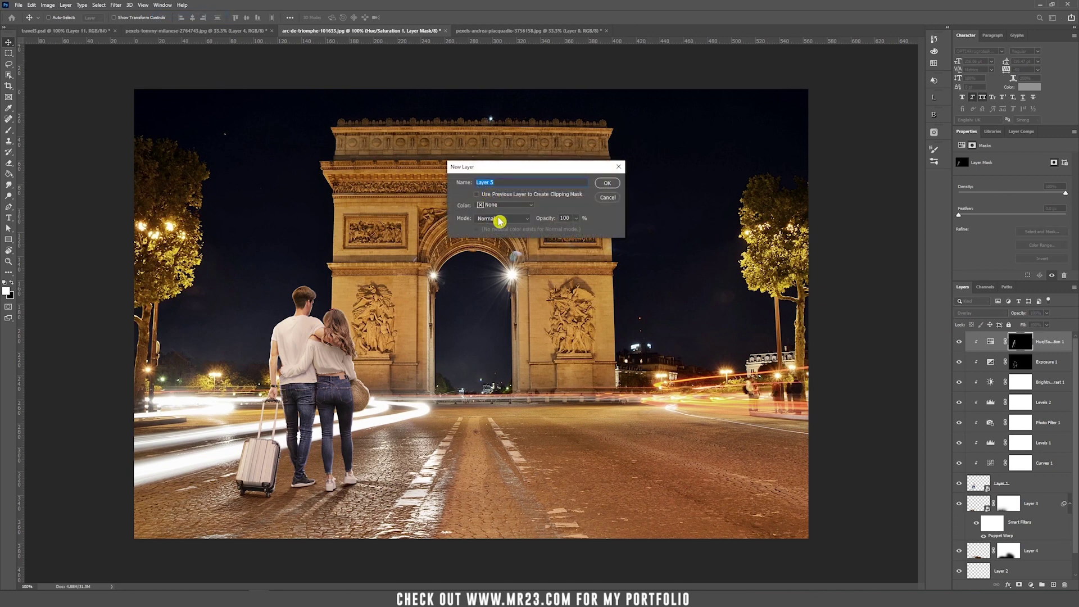
click(501, 221)
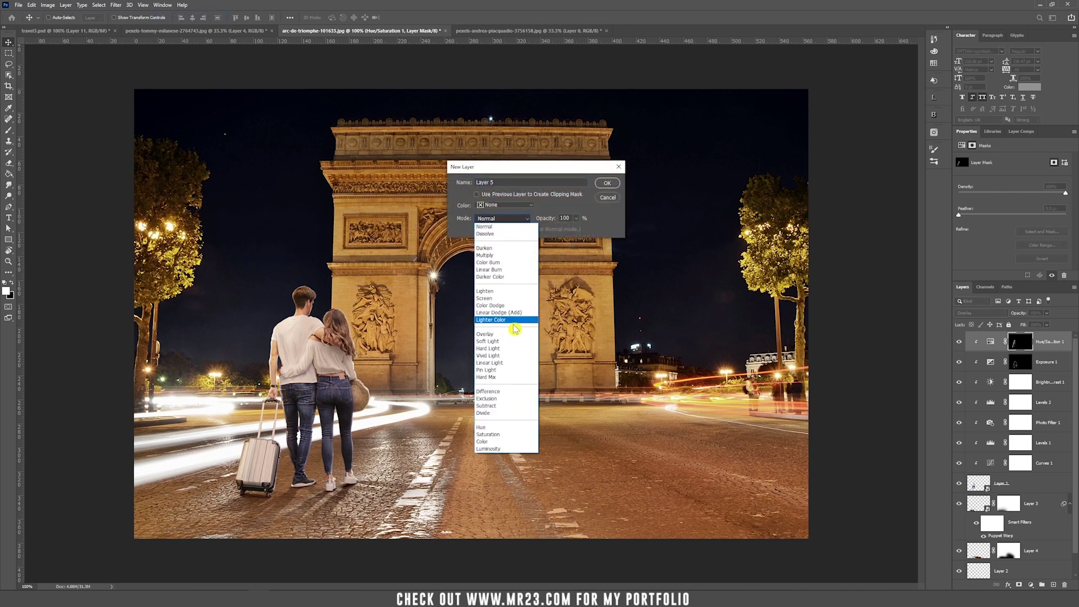
click(506, 305)
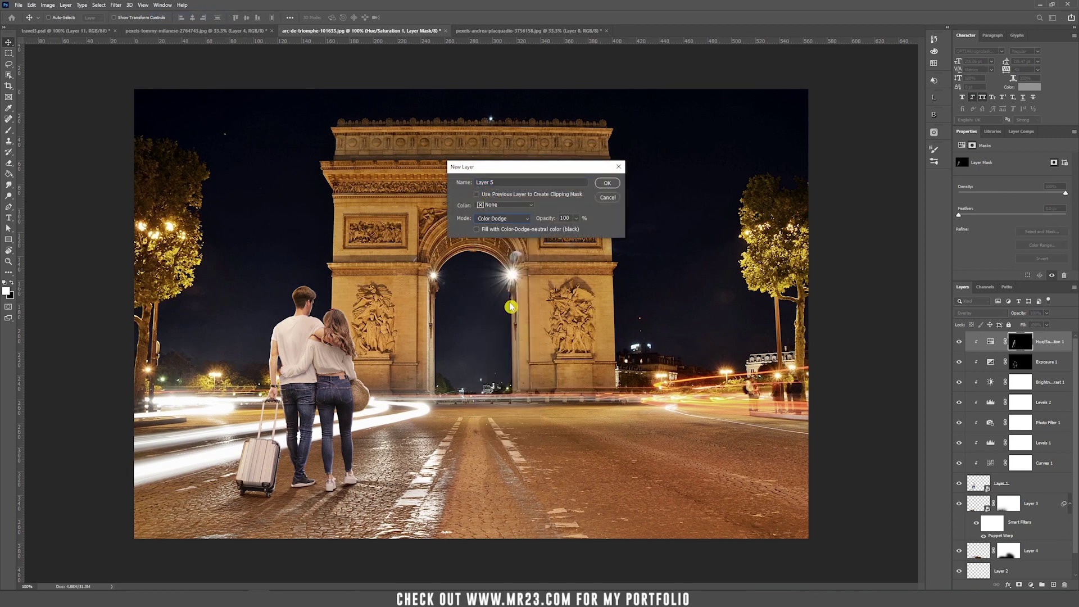
click(608, 185)
Set the brush's foreground colour to bright orange, #ff8400
key(b)
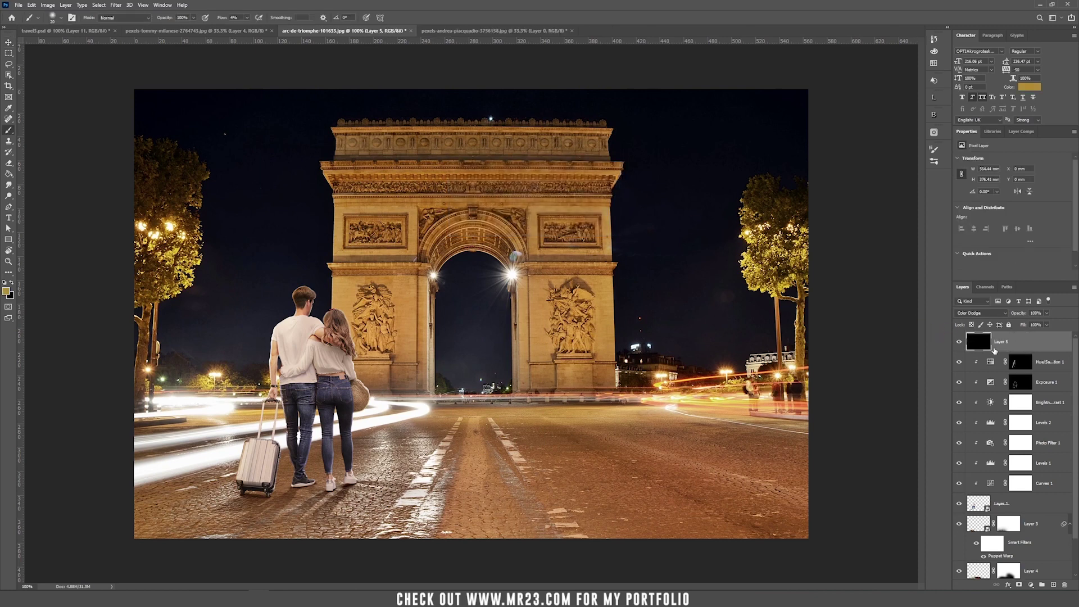
click(6, 291)
drag(228, 227, 227, 226)
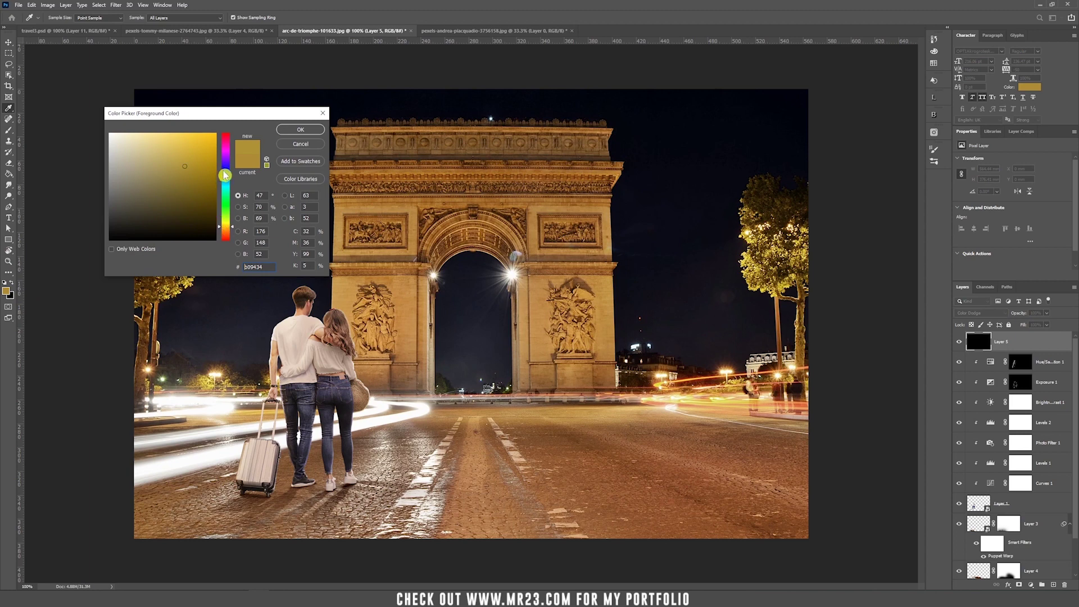
drag(218, 172, 292, 132)
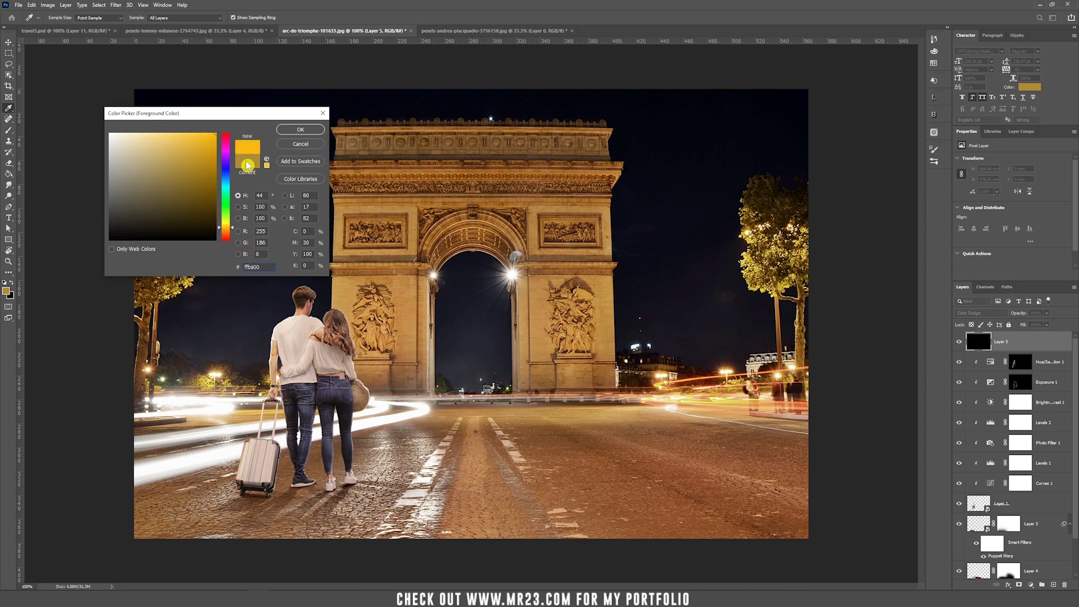
drag(229, 235, 228, 234)
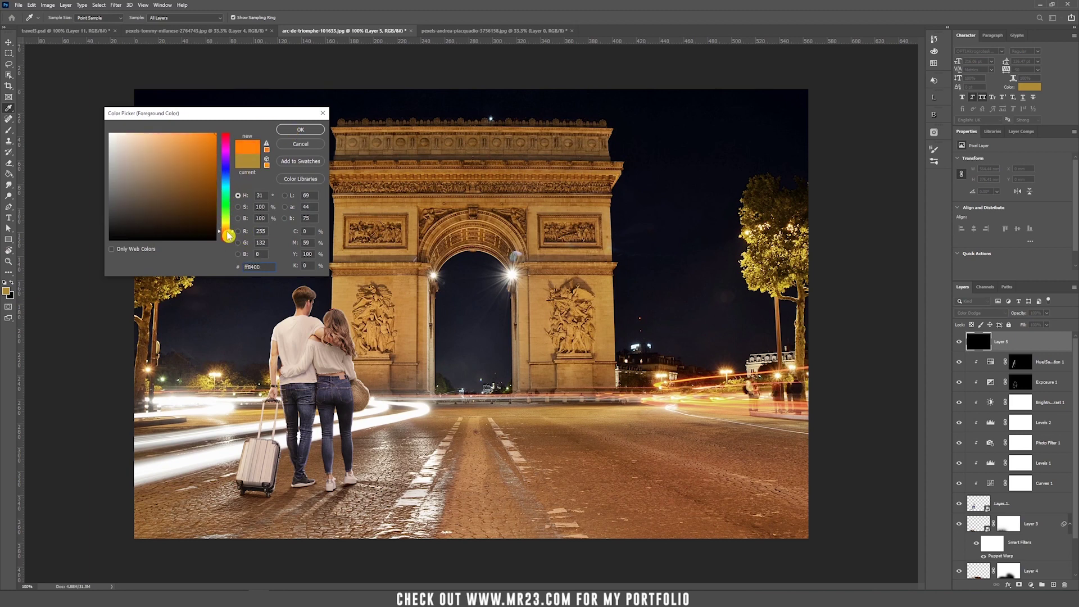
click(301, 130)
Paint an orange glow with a large soft brush at 4% flow over the arch, its lights, the road and the couple
key(b)
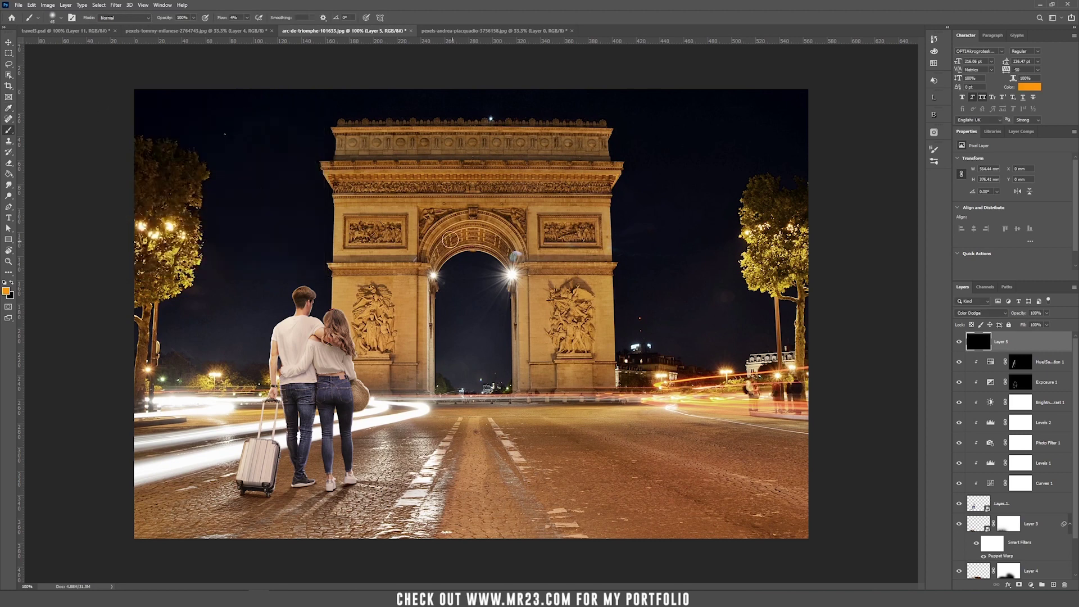
key(bracketright)
key(bracketright)
key(bracketright)
key(bracketright)
key(bracketright)
key(bracketright)
mouse_move(458, 265)
mouse_down()
mouse_move(499, 280)
mouse_move(489, 301)
mouse_move(416, 292)
mouse_move(399, 264)
mouse_up()
key(bracketright)
key(bracketright)
key(bracketright)
key(bracketright)
key(bracketright)
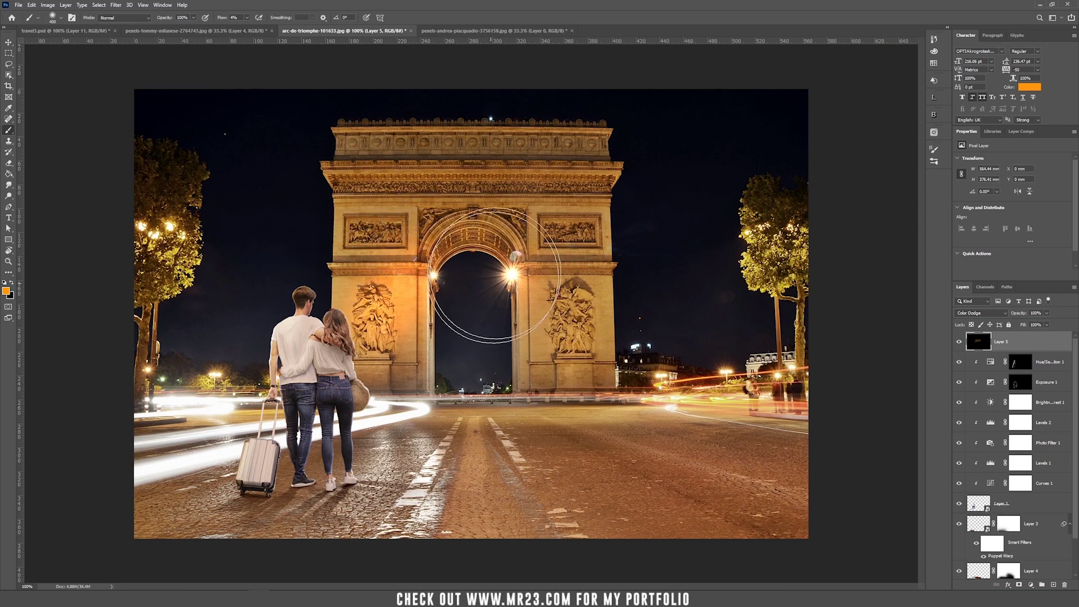
mouse_move(393, 420)
mouse_down()
mouse_move(482, 386)
mouse_move(482, 470)
mouse_move(428, 483)
mouse_up()
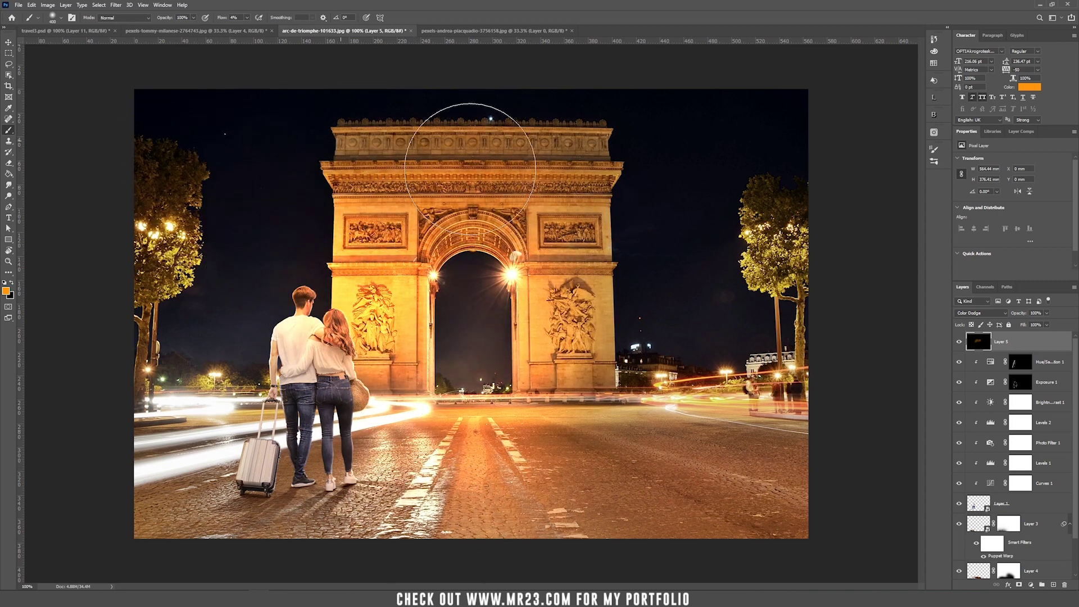
Finish painting the orange glow over the arch and road, and reduce the Color Dodge layer's opacity to 40%
drag(470, 168, 551, 242)
key(v)
click(1046, 313)
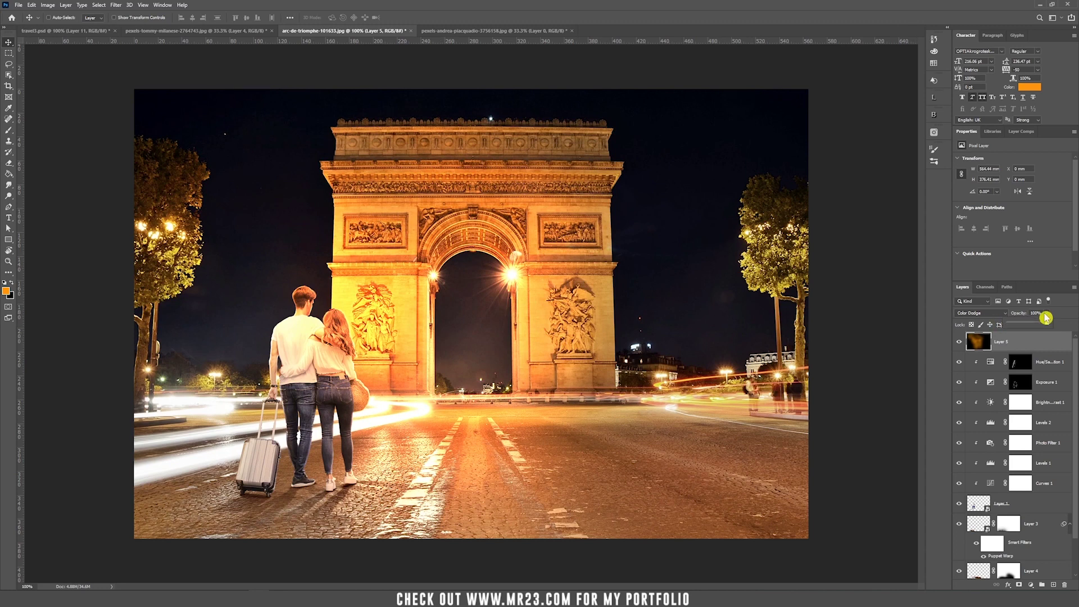
drag(1034, 325, 1024, 326)
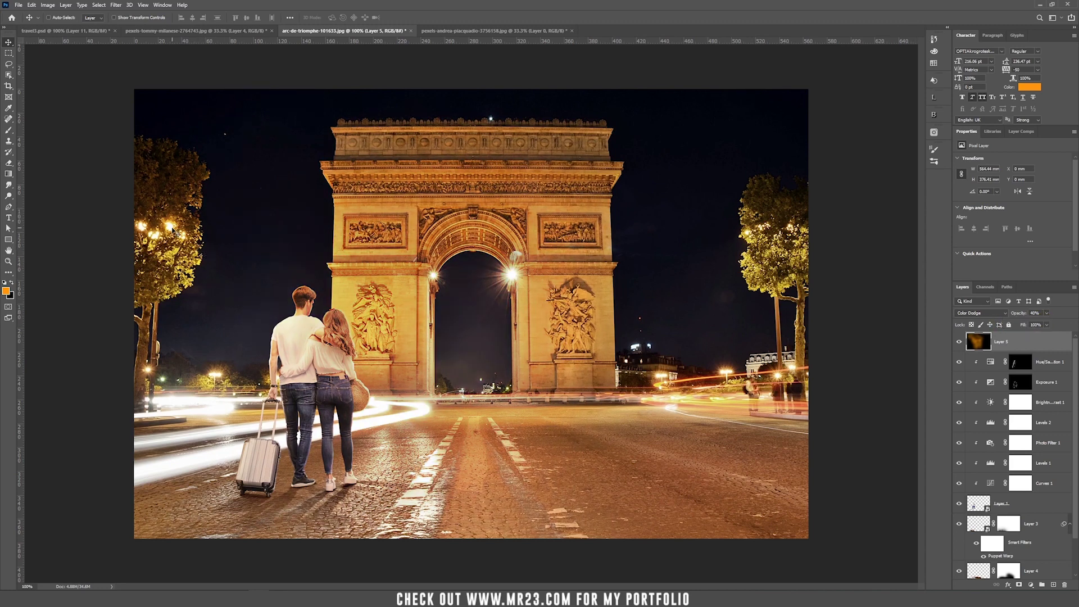
Create a new layer on top in Screen mode, filled with the neutral black
click(65, 5)
mouse_move(71, 12)
click(180, 12)
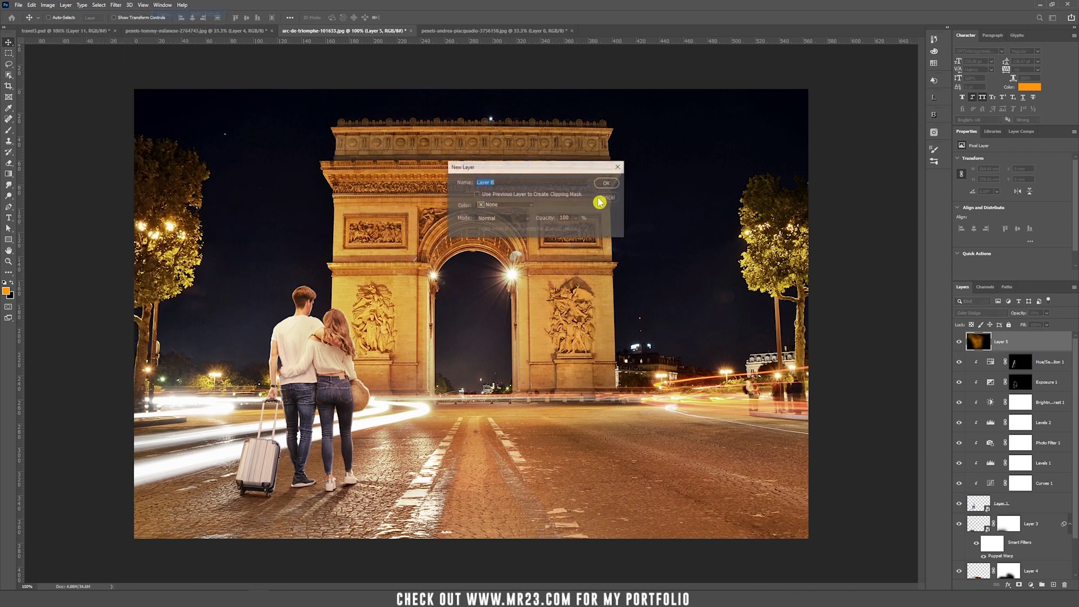
click(502, 218)
click(497, 299)
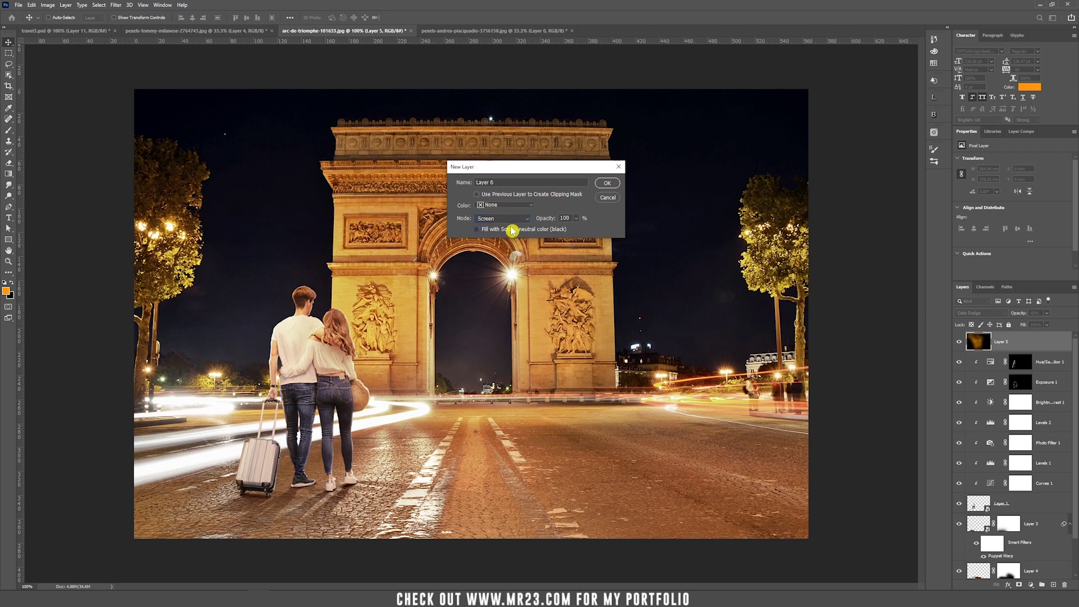
click(609, 181)
Paint a soft orange haze with a large brush at 4% flow over the sky between the tree, the arch and the couple
key(b)
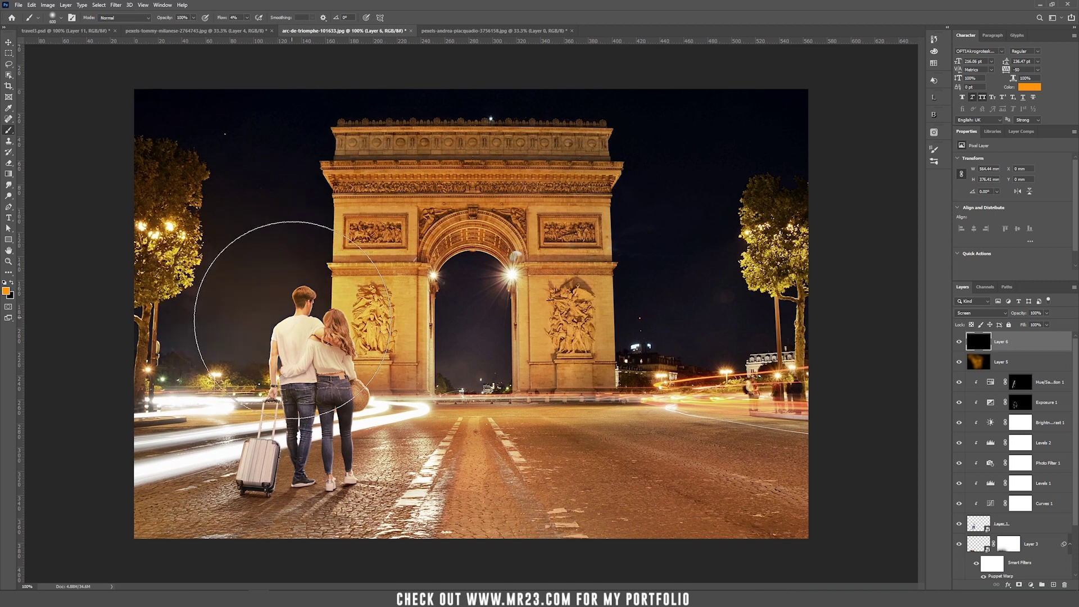
mouse_move(173, 251)
mouse_down()
mouse_move(168, 229)
mouse_move(193, 241)
mouse_move(202, 212)
mouse_move(289, 358)
mouse_up()
key(v)
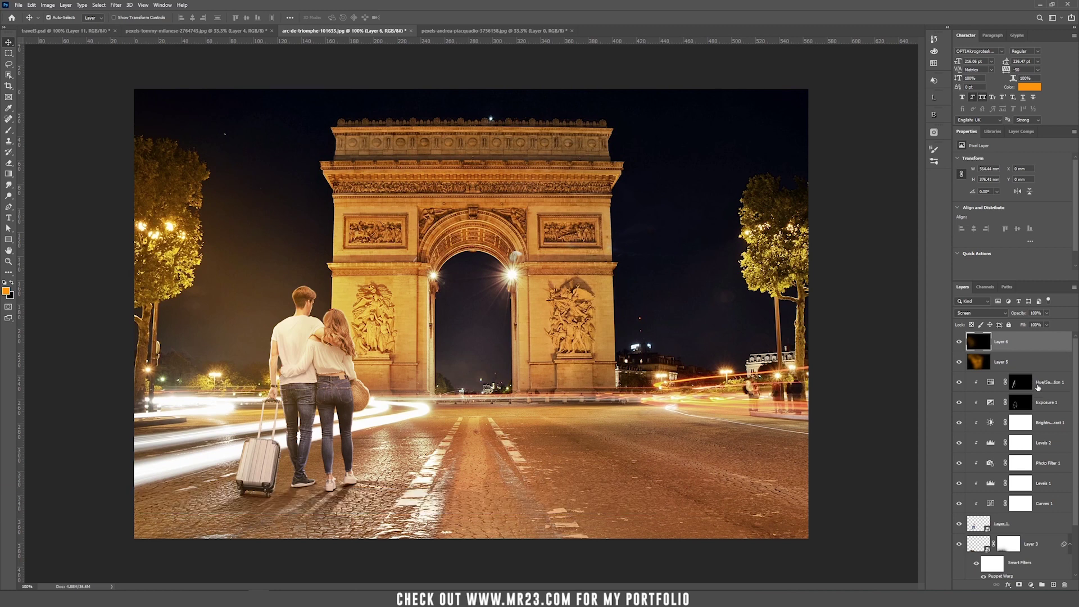
Stamp all visible layers into a new merged layer on top and convert it to a smart object
key(ctrl+shift+alt+e)
right_click(1046, 342)
click(995, 353)
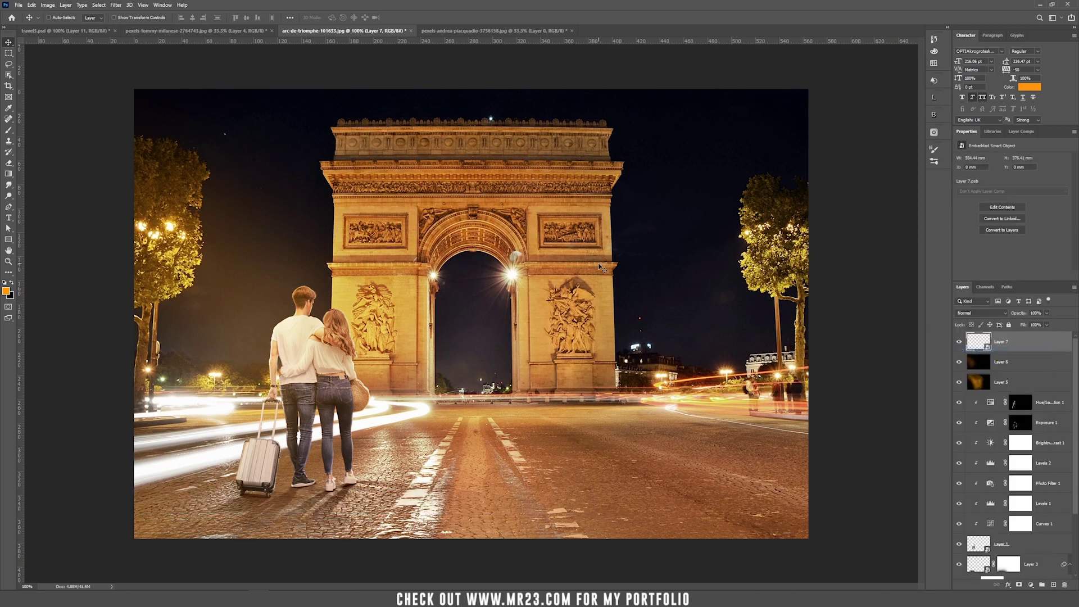
Apply a Camera Raw filter to the merged layer with temperature -26, tint +27, exposure -0.55, highlights -67, shadows +54, clarity +13, saturation -12 and grain 18
click(116, 5)
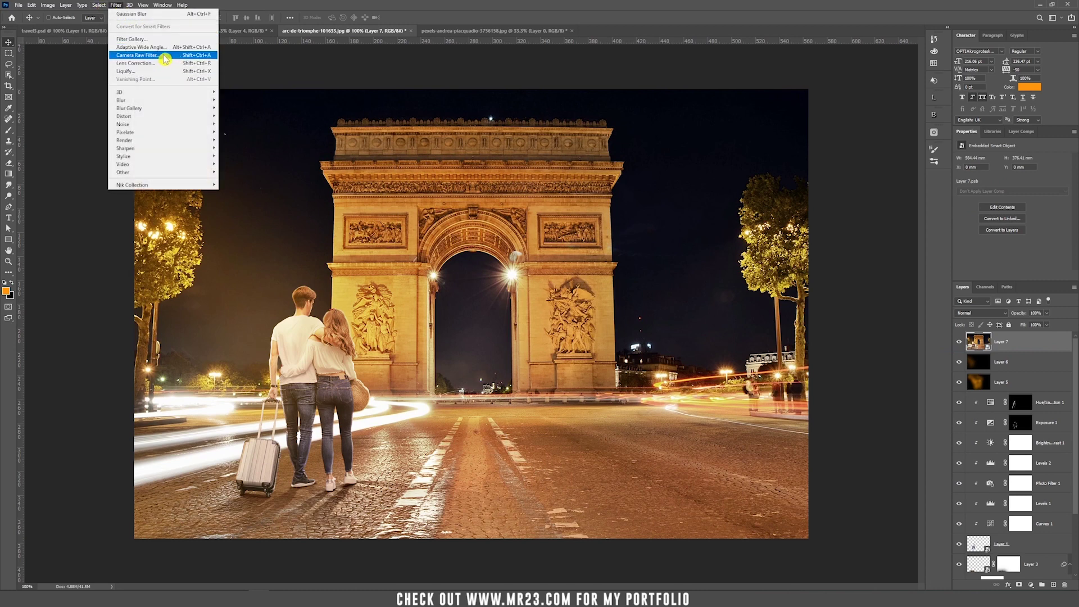
click(160, 56)
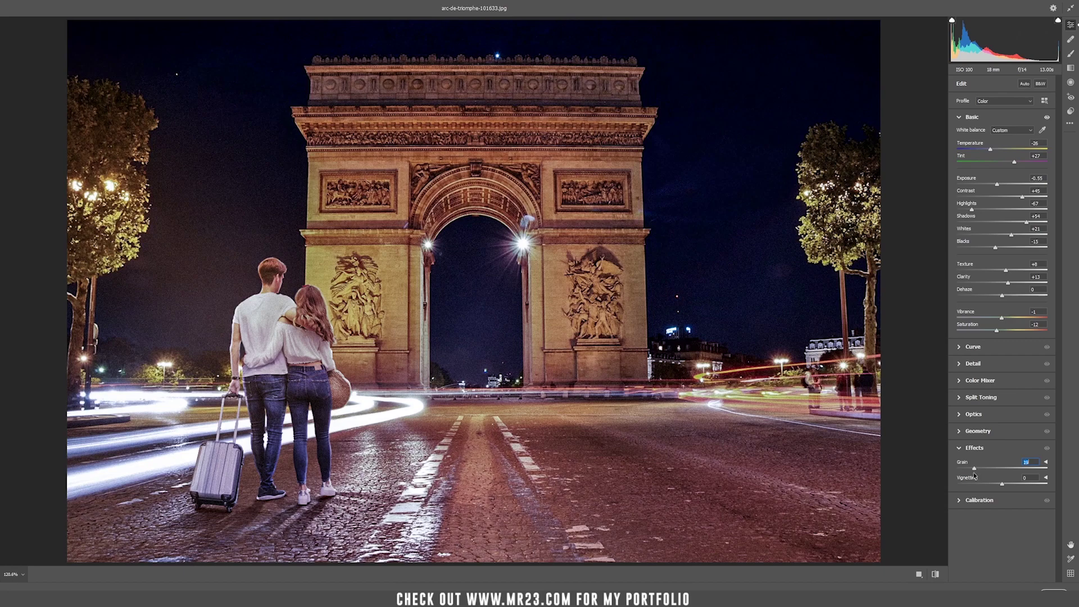
click(1053, 590)
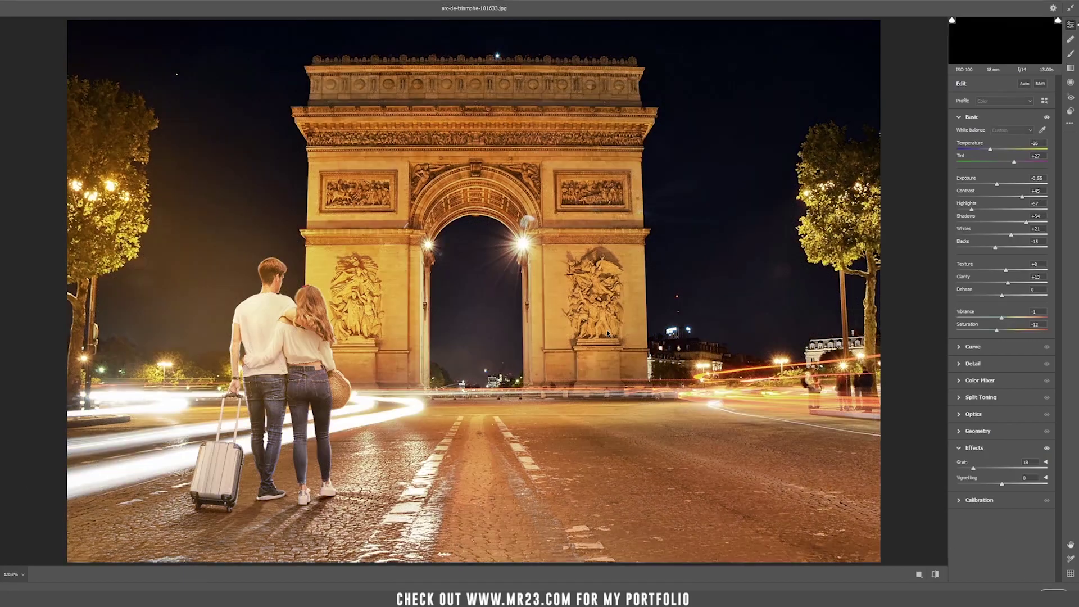